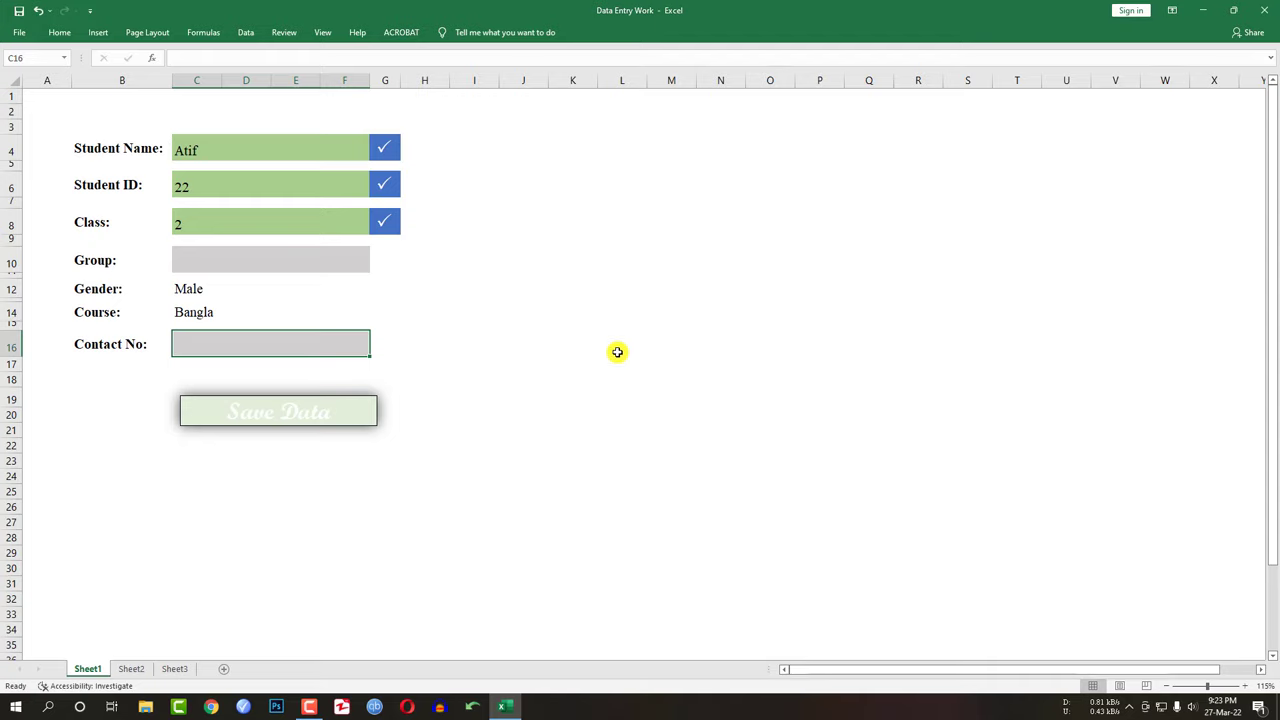
# - Enter Group 'science' and a sample contact number, then save the record so the form clears
pyautogui.click(218, 255)
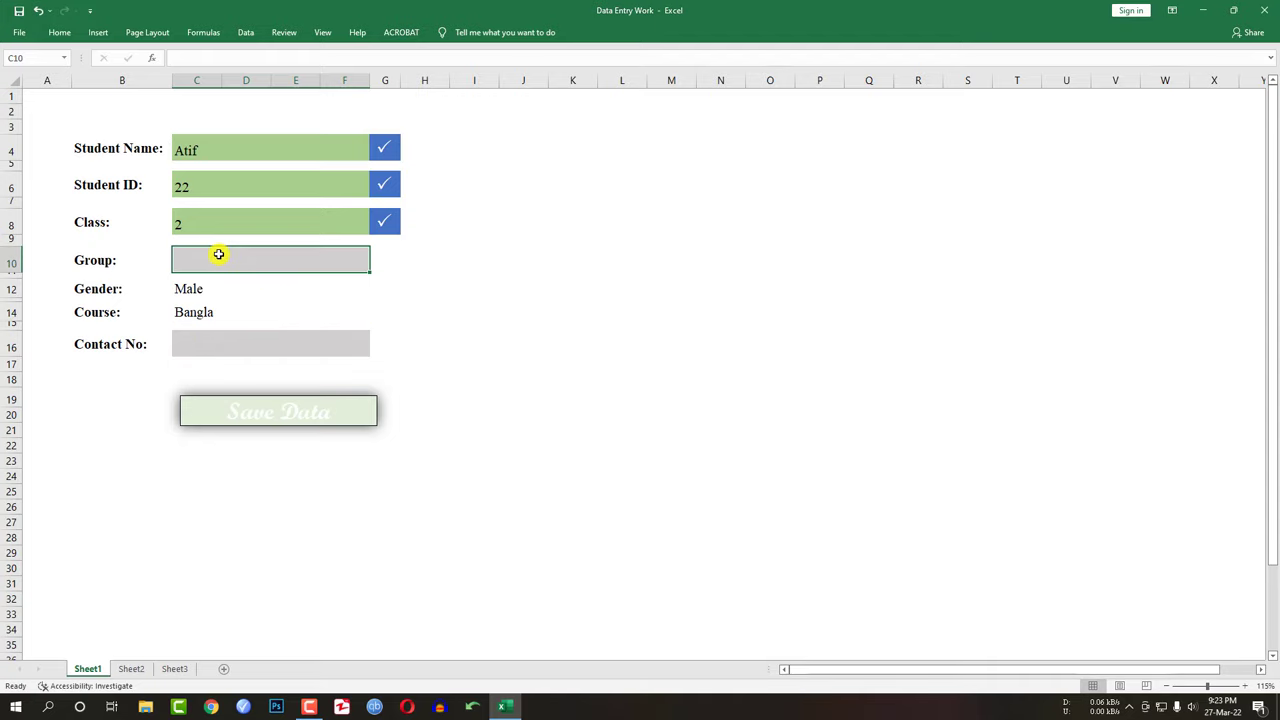
pyautogui.write('science')
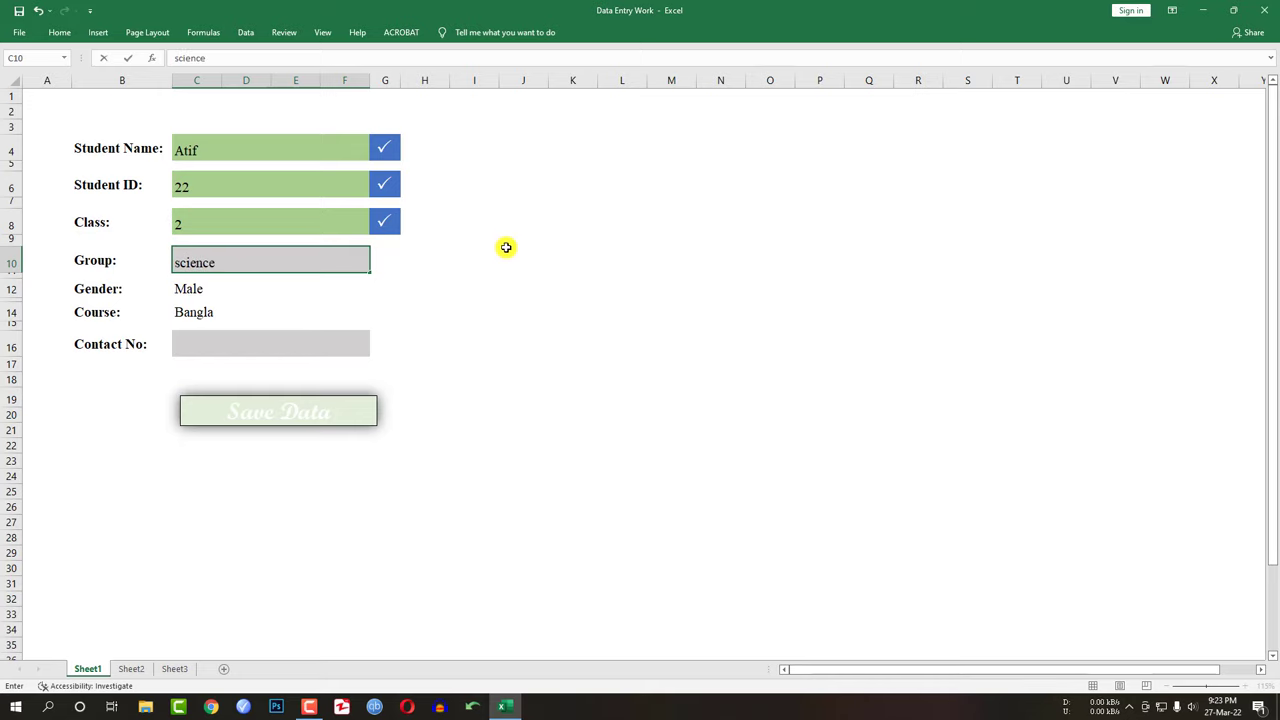
pyautogui.click(354, 333)
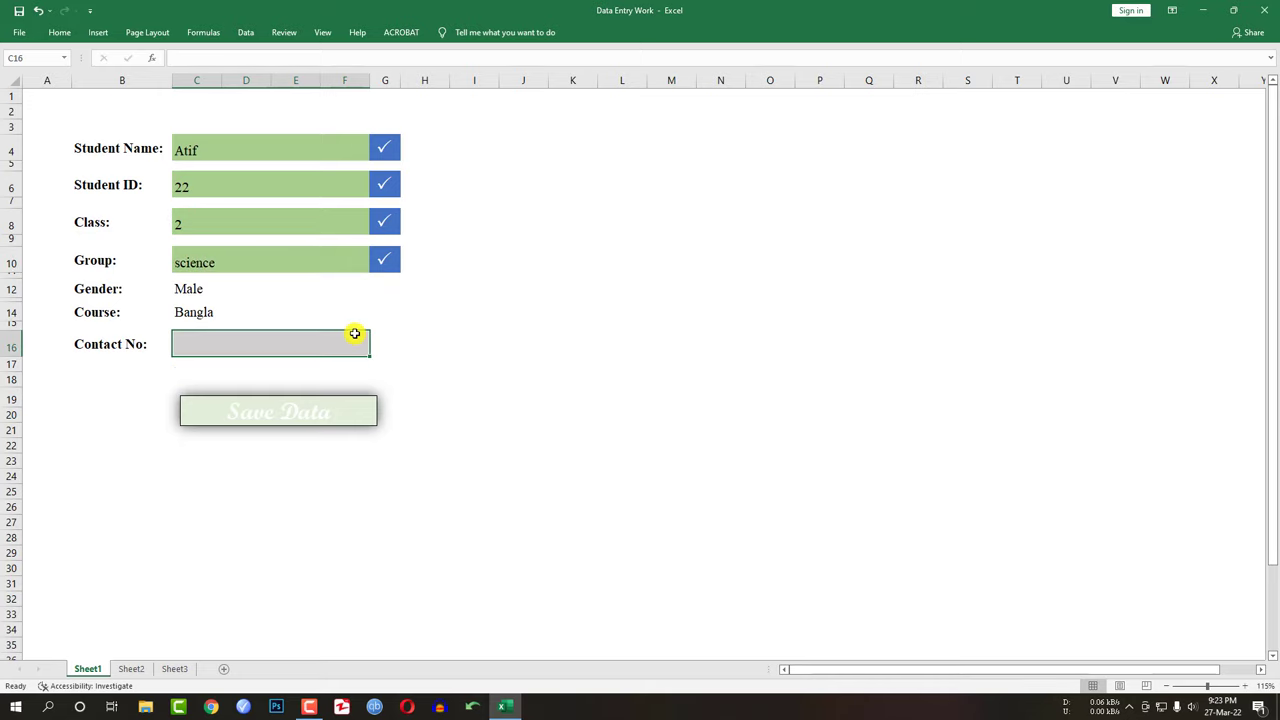
pyautogui.write('2222')
pyautogui.click(523, 343)
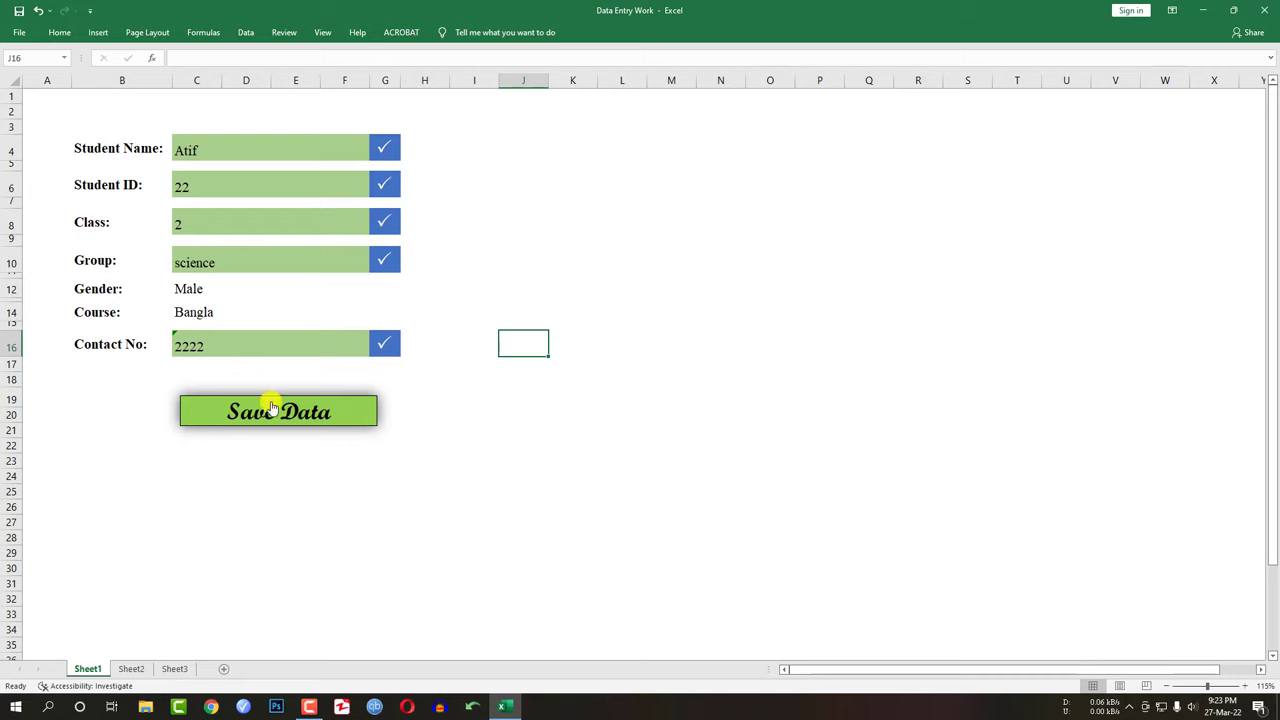
pyautogui.click(229, 347)
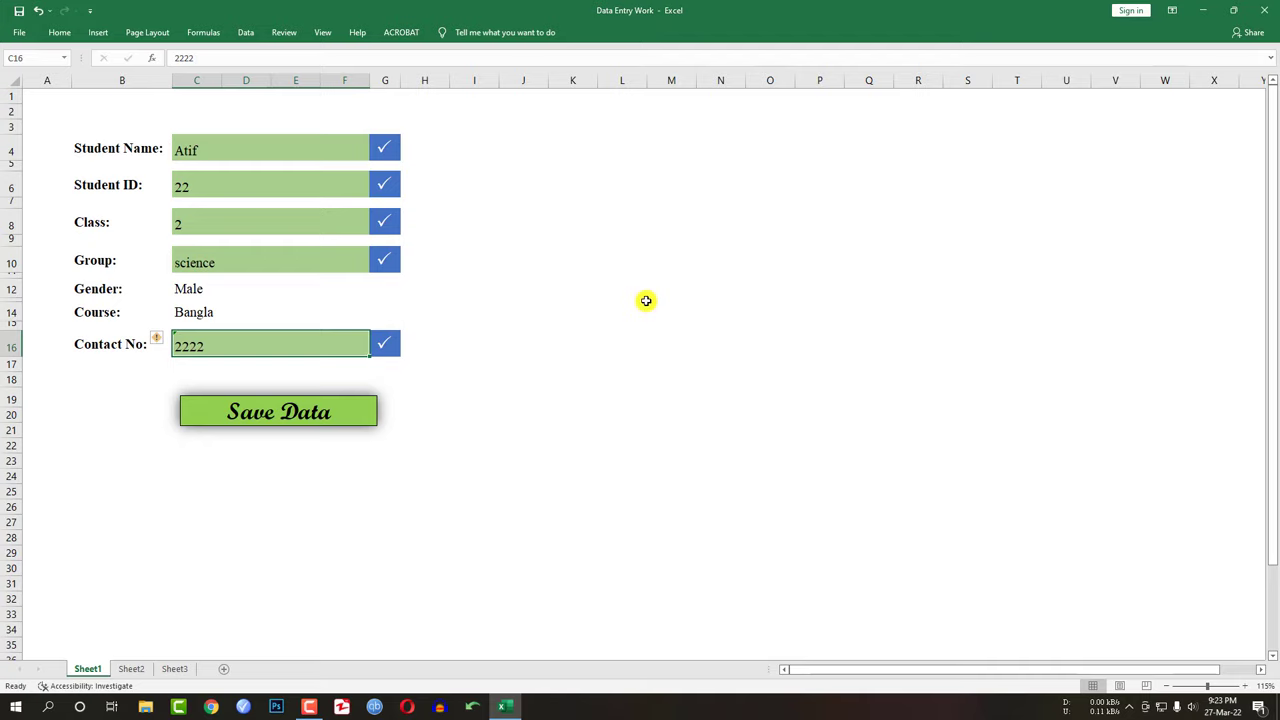
pyautogui.click(290, 411)
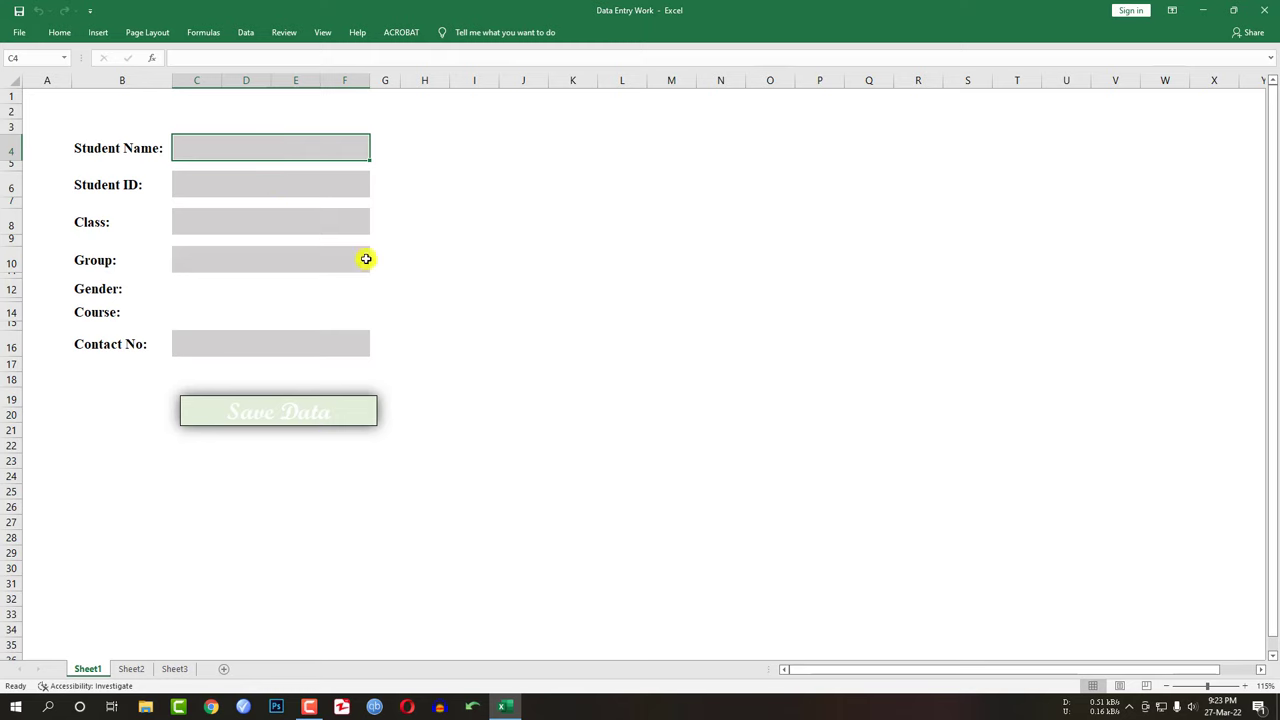
pyautogui.click(174, 670)
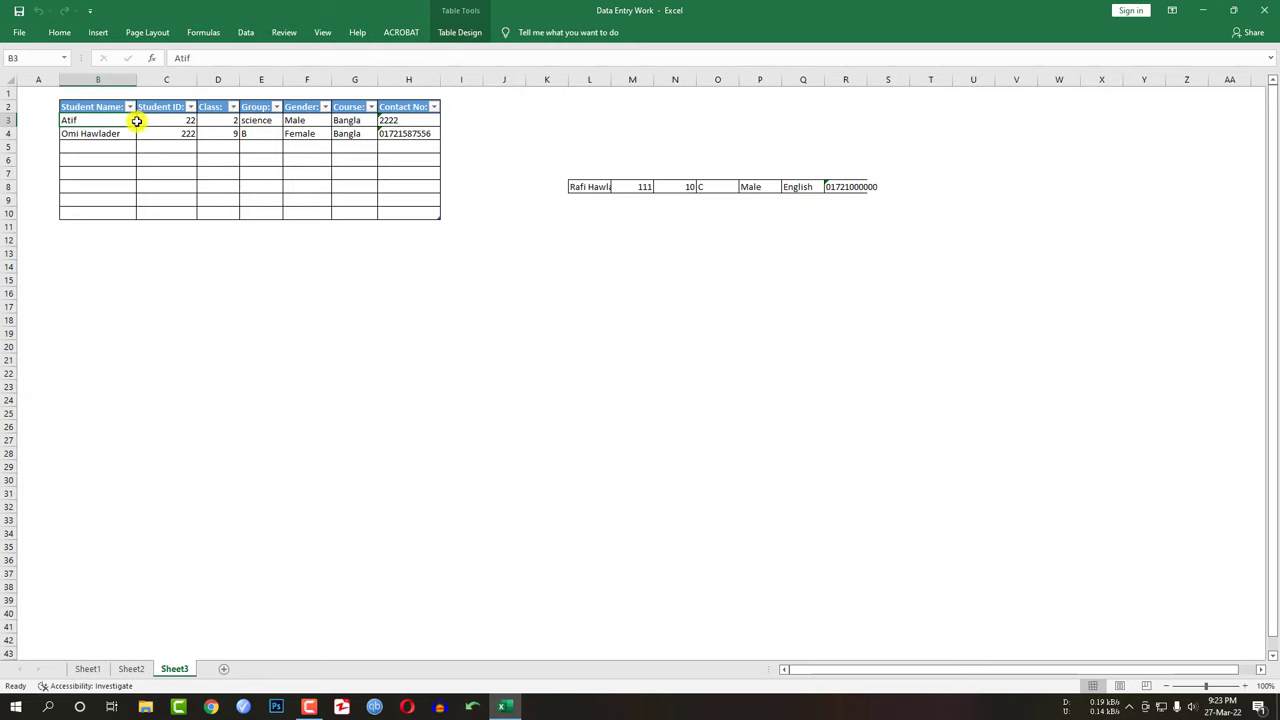
pyautogui.hotkey('ctrl', 'pageup')
pyautogui.hotkey('ctrl', 'pageup')
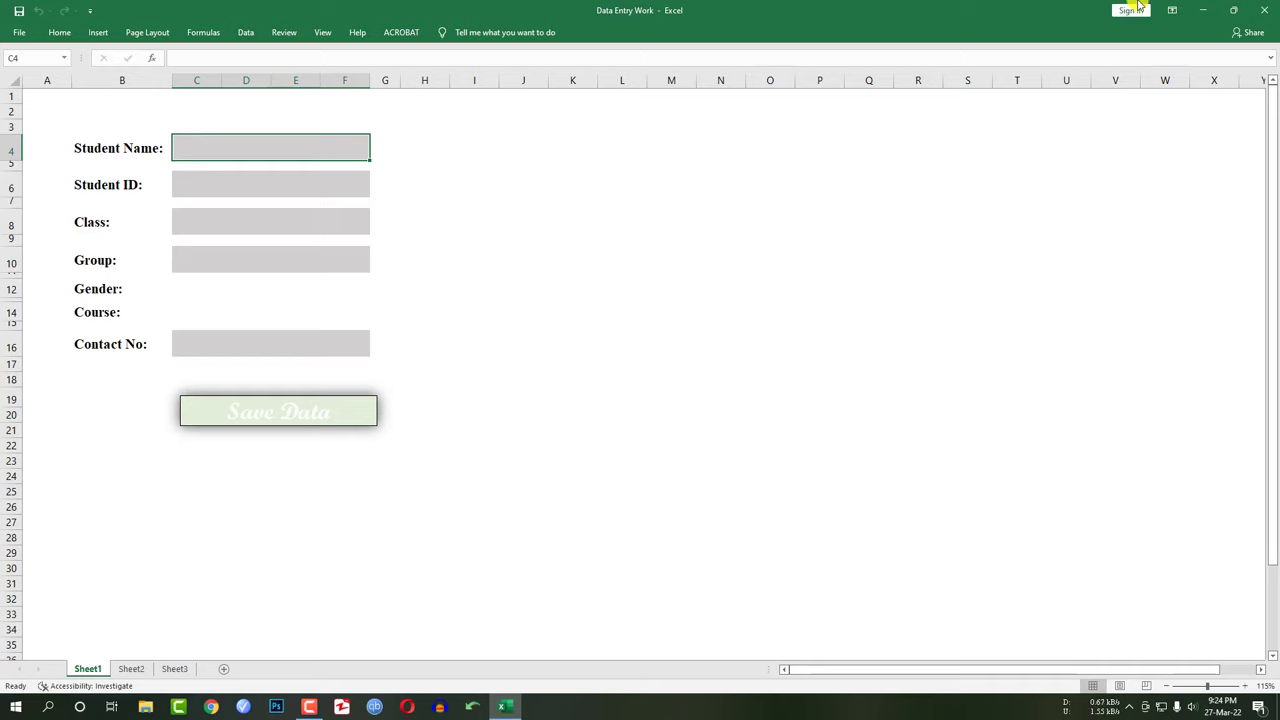
pyautogui.click(1267, 9)
# - Save the form workbook, then create and open a new Excel worksheet named 'data' on the desktop
pyautogui.click(583, 371)
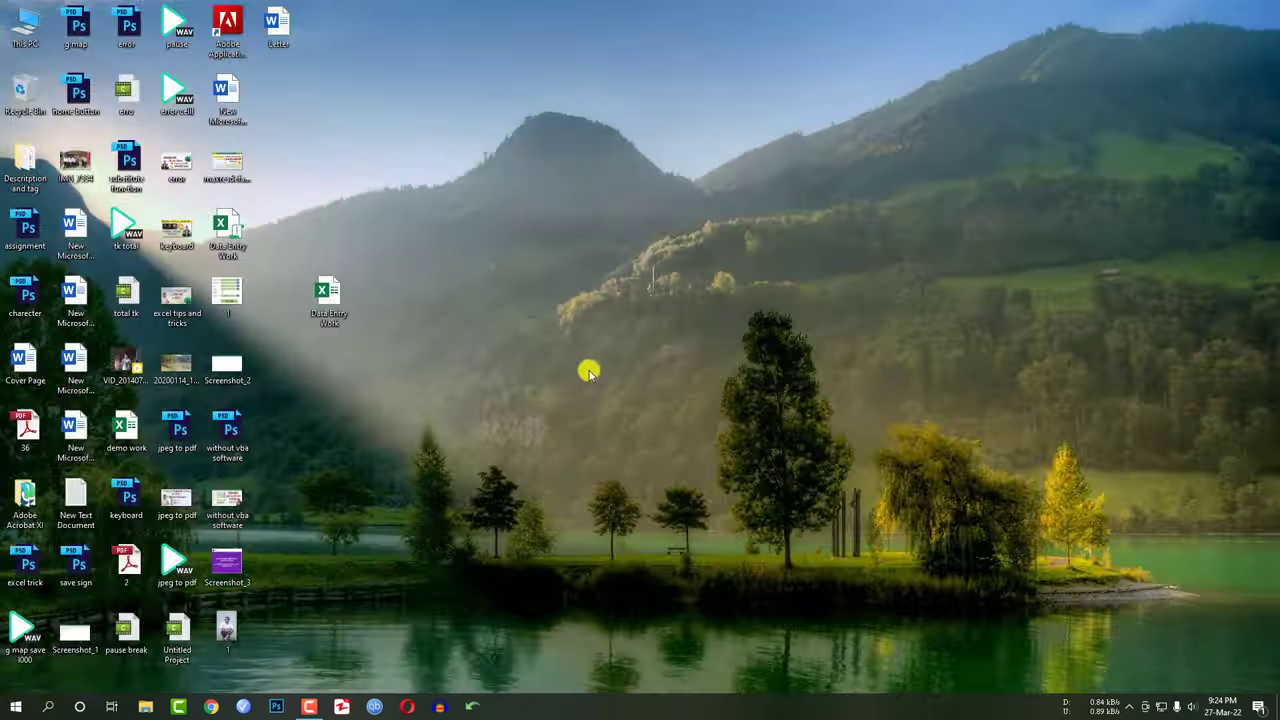
pyautogui.rightClick(622, 238)
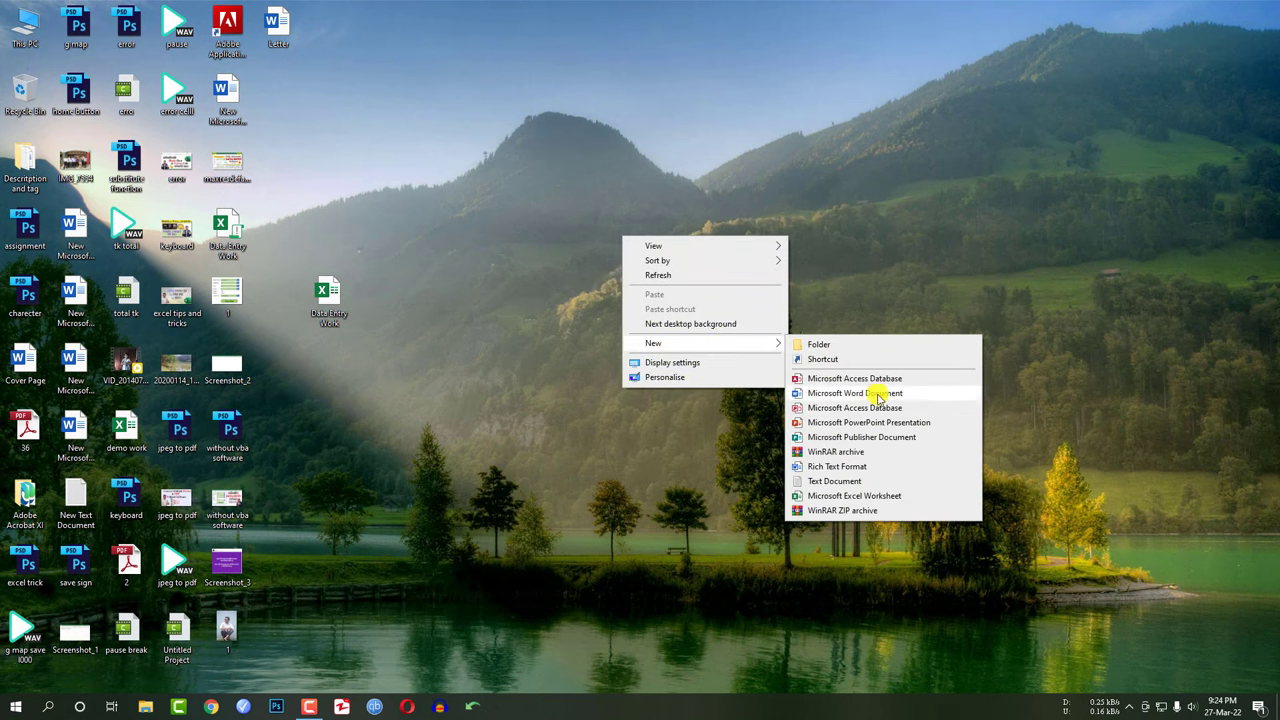
pyautogui.click(871, 497)
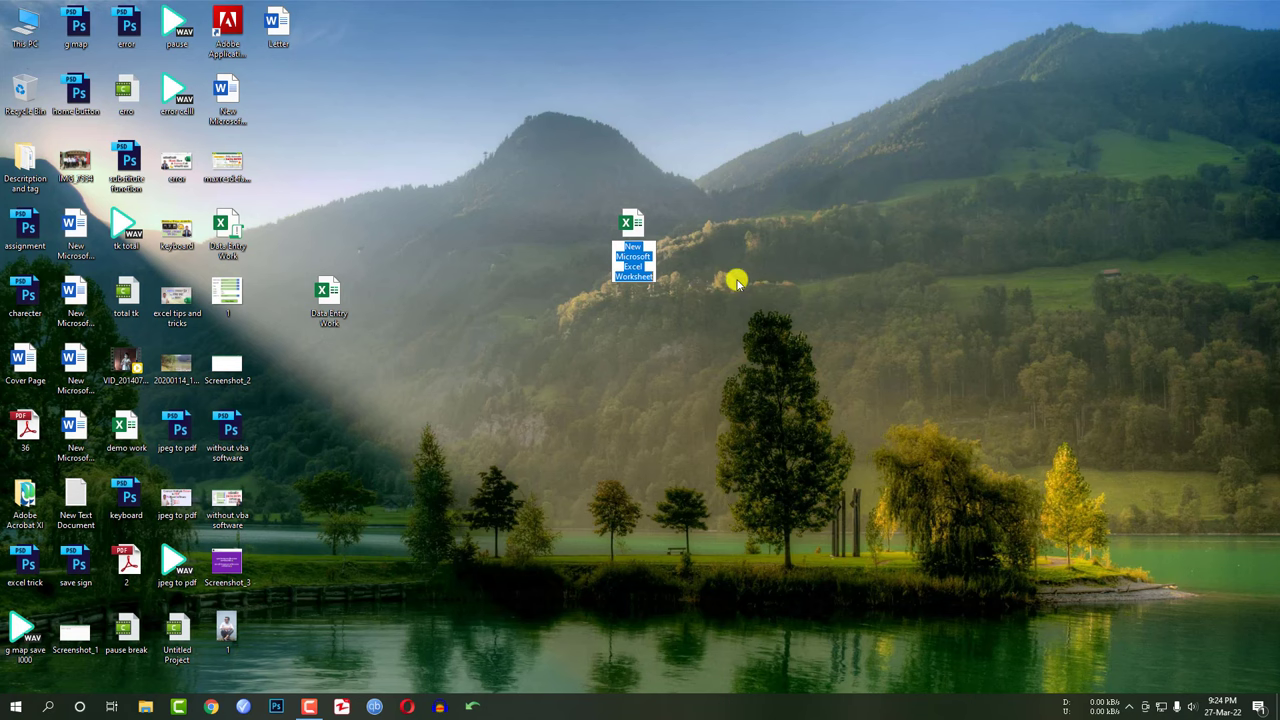
pyautogui.write('data')
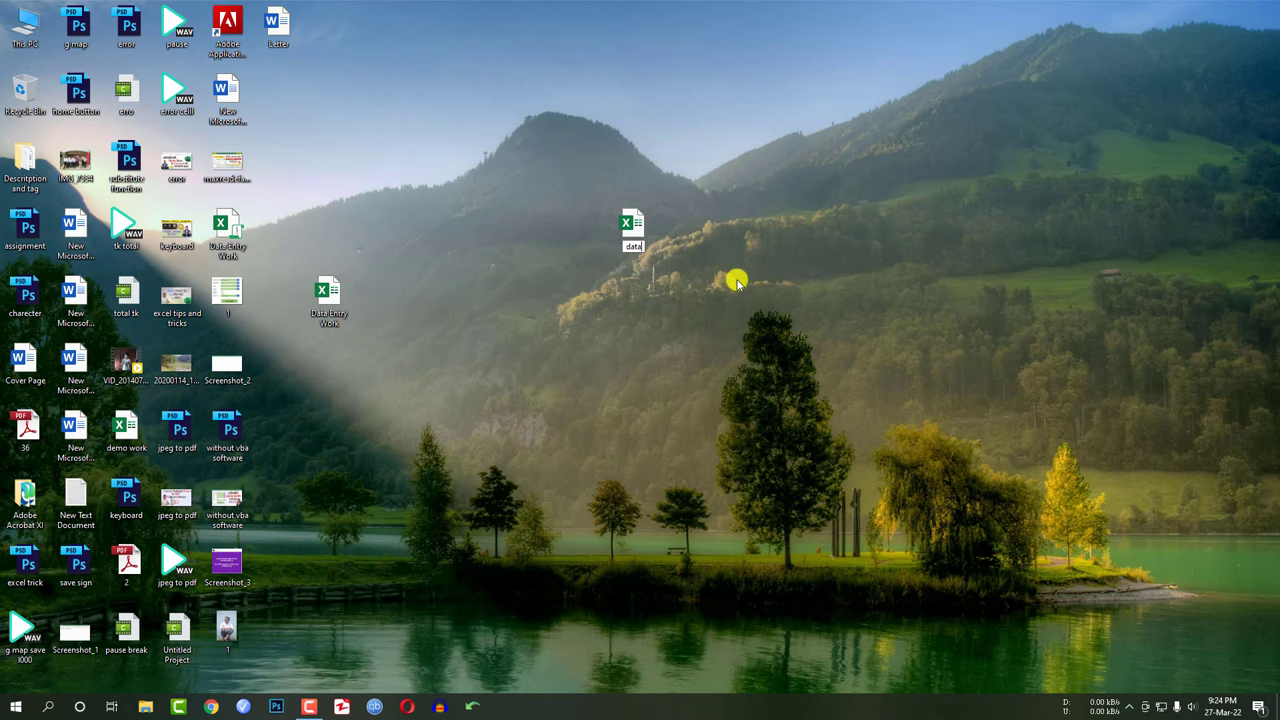
pyautogui.press('Return')
pyautogui.press('Return')
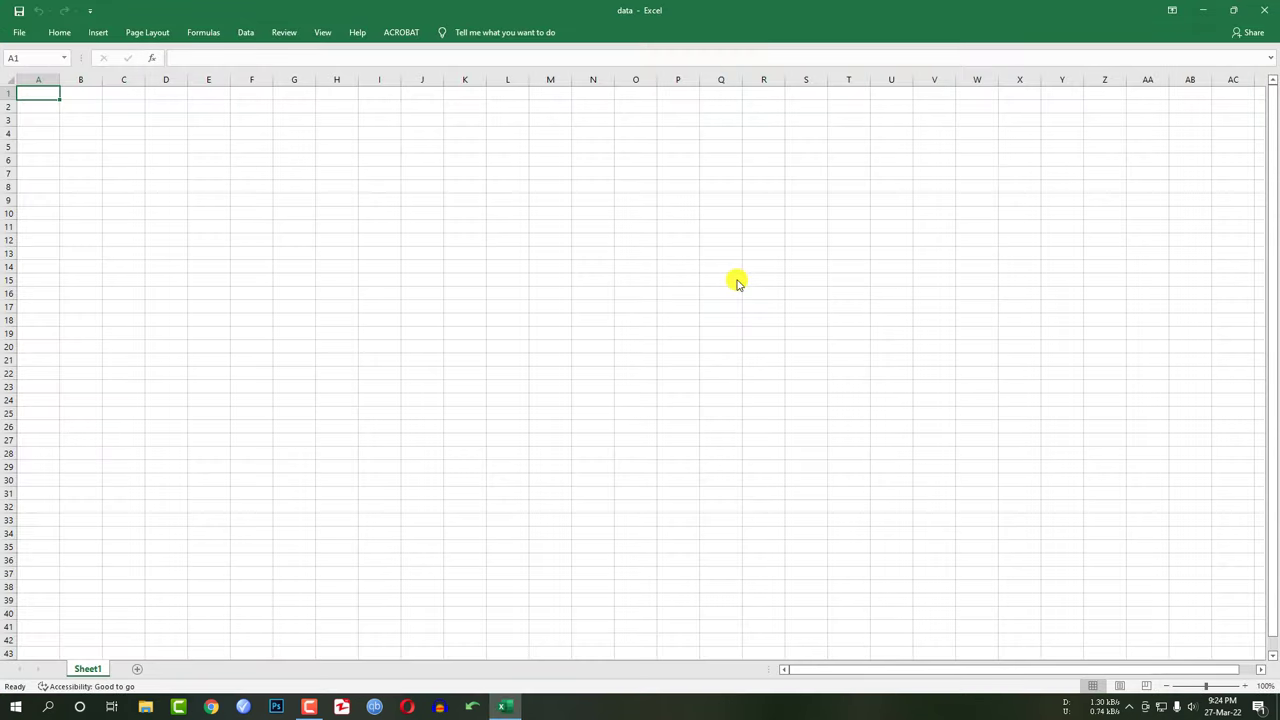
# - Pin the Home ribbon permanently expanded and select cell D5 in the empty sheet
pyautogui.click(550, 173)
pyautogui.click(40, 36)
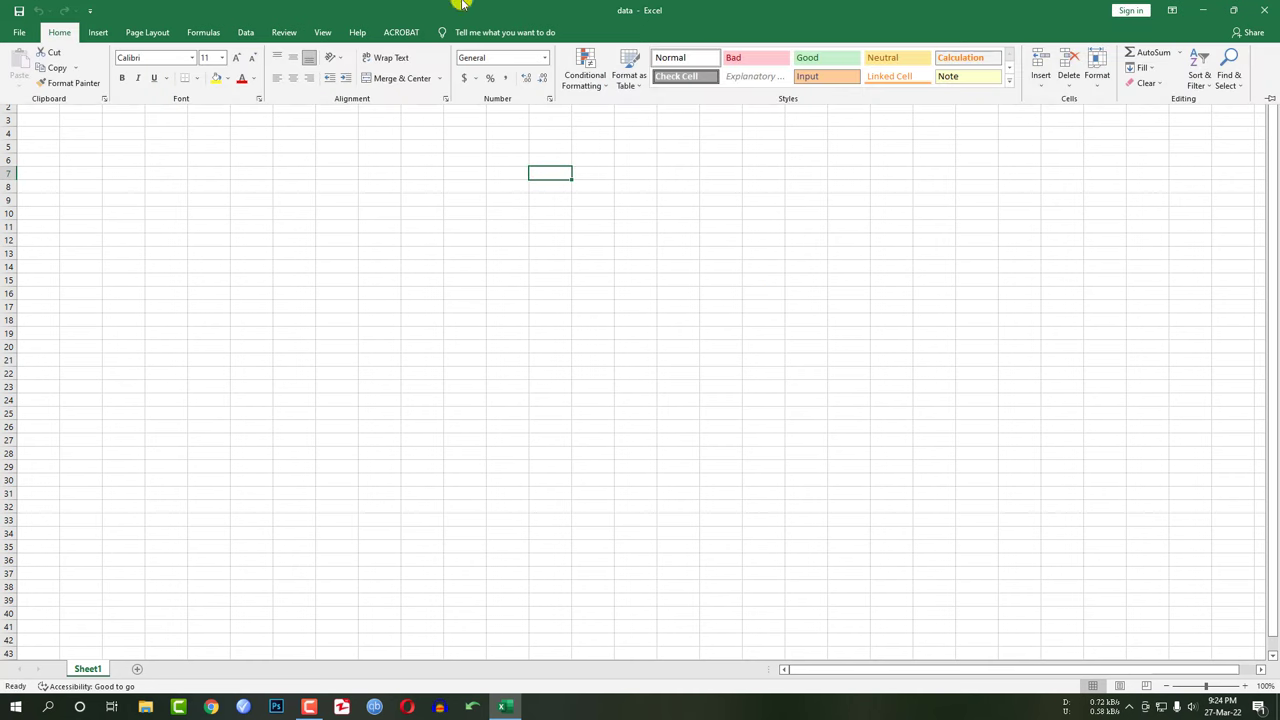
pyautogui.click(1270, 100)
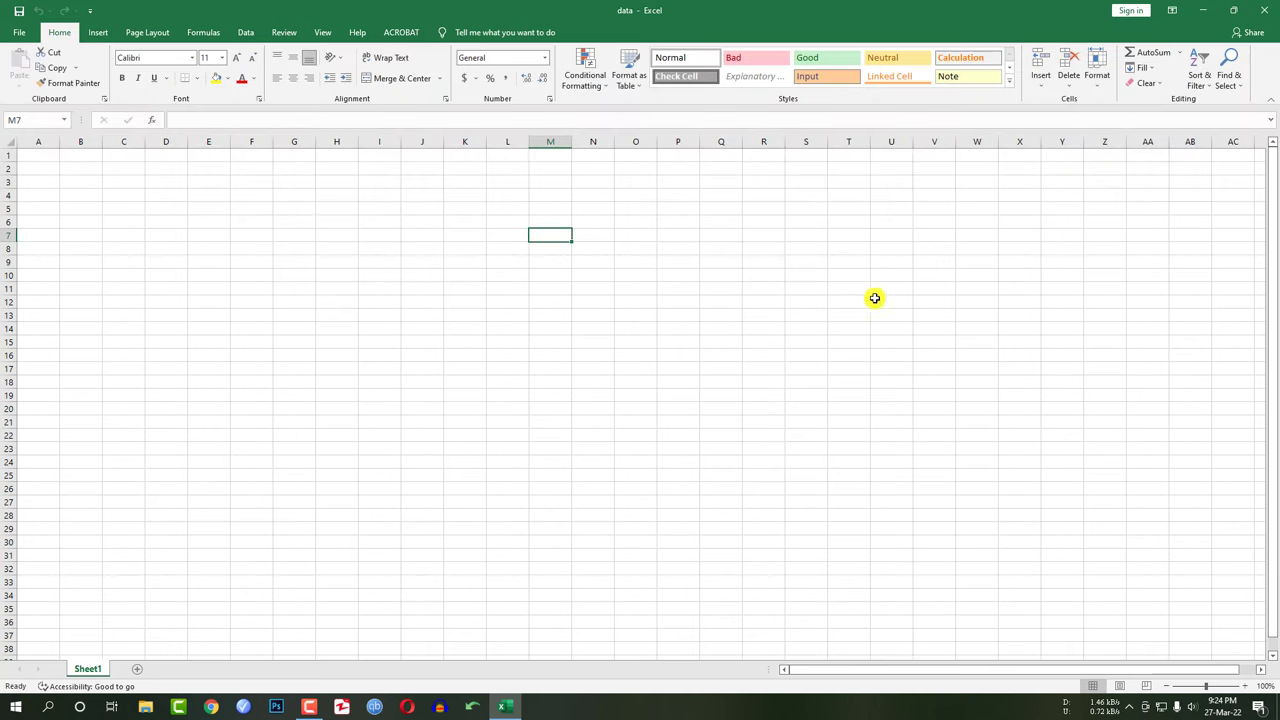
pyautogui.click(974, 300)
pyautogui.click(1272, 100)
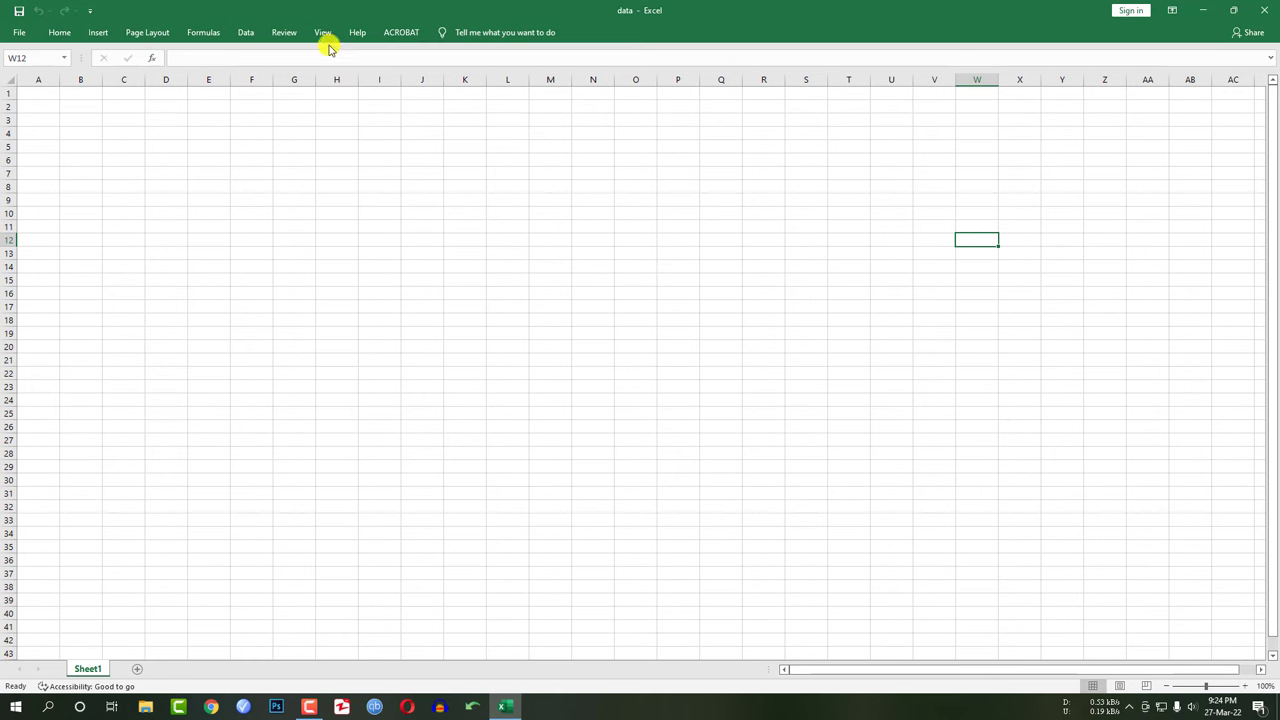
pyautogui.click(60, 32)
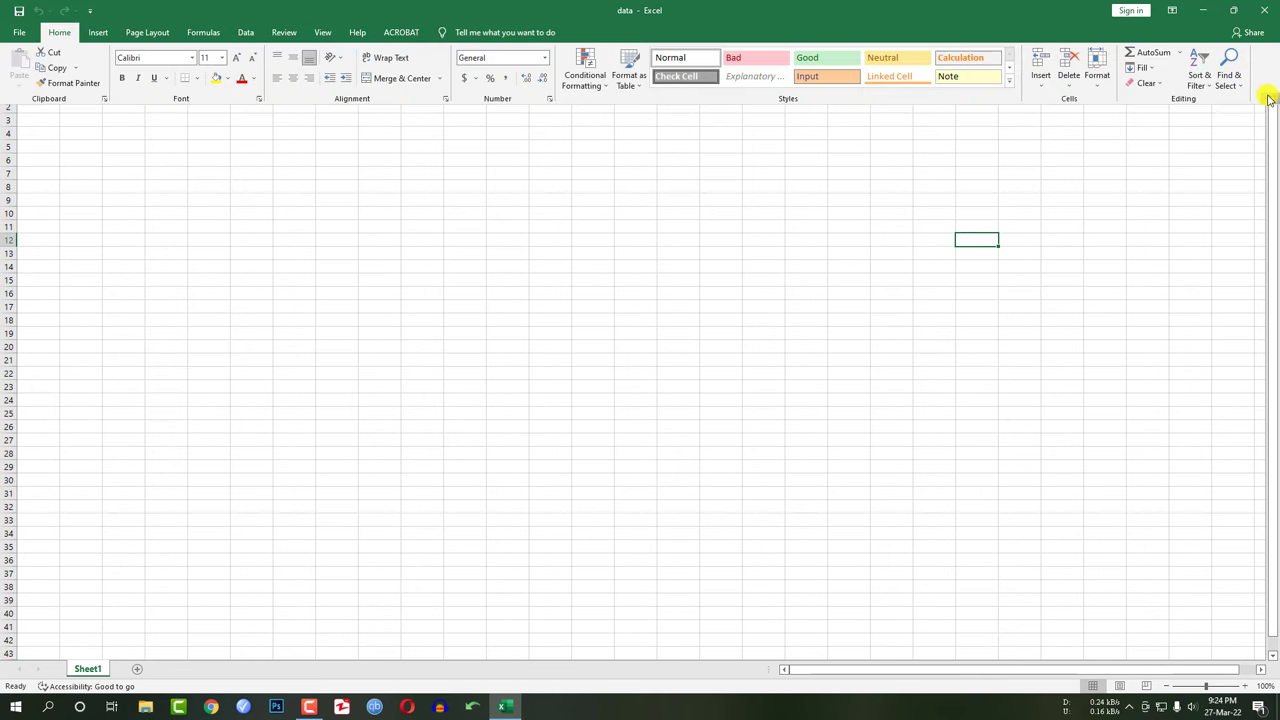
pyautogui.click(1268, 100)
pyautogui.click(545, 352)
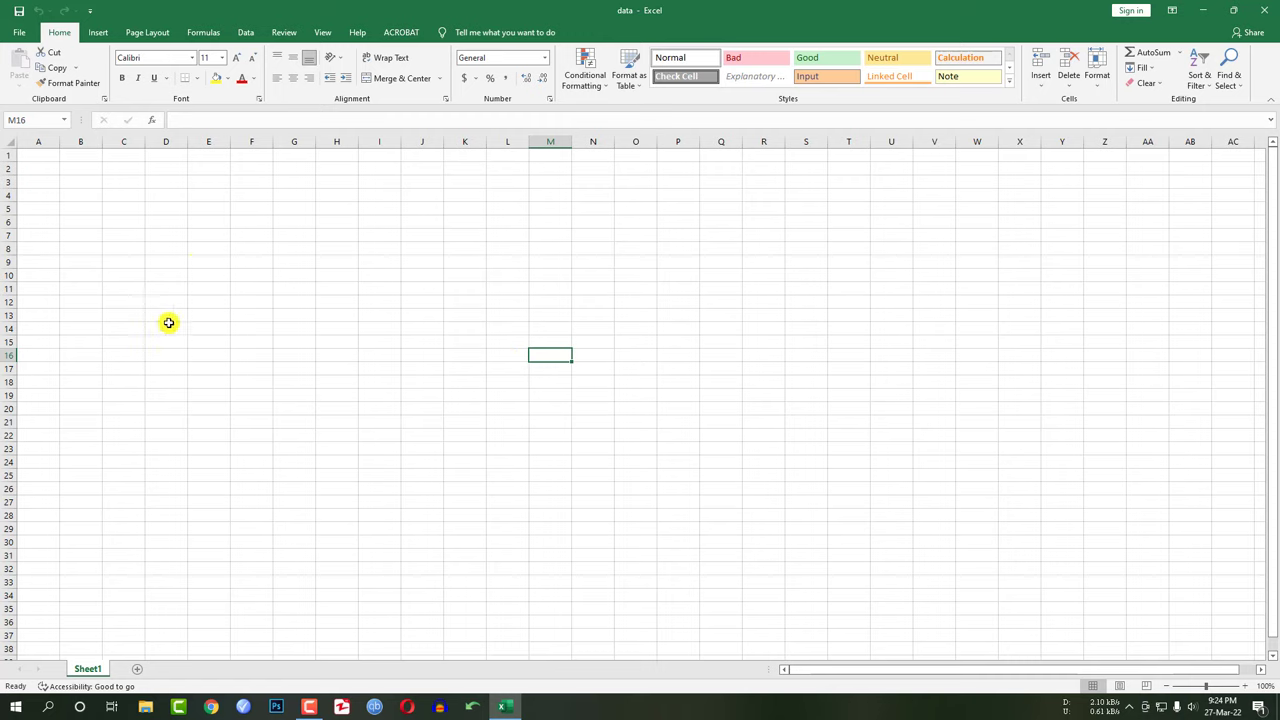
pyautogui.click(177, 208)
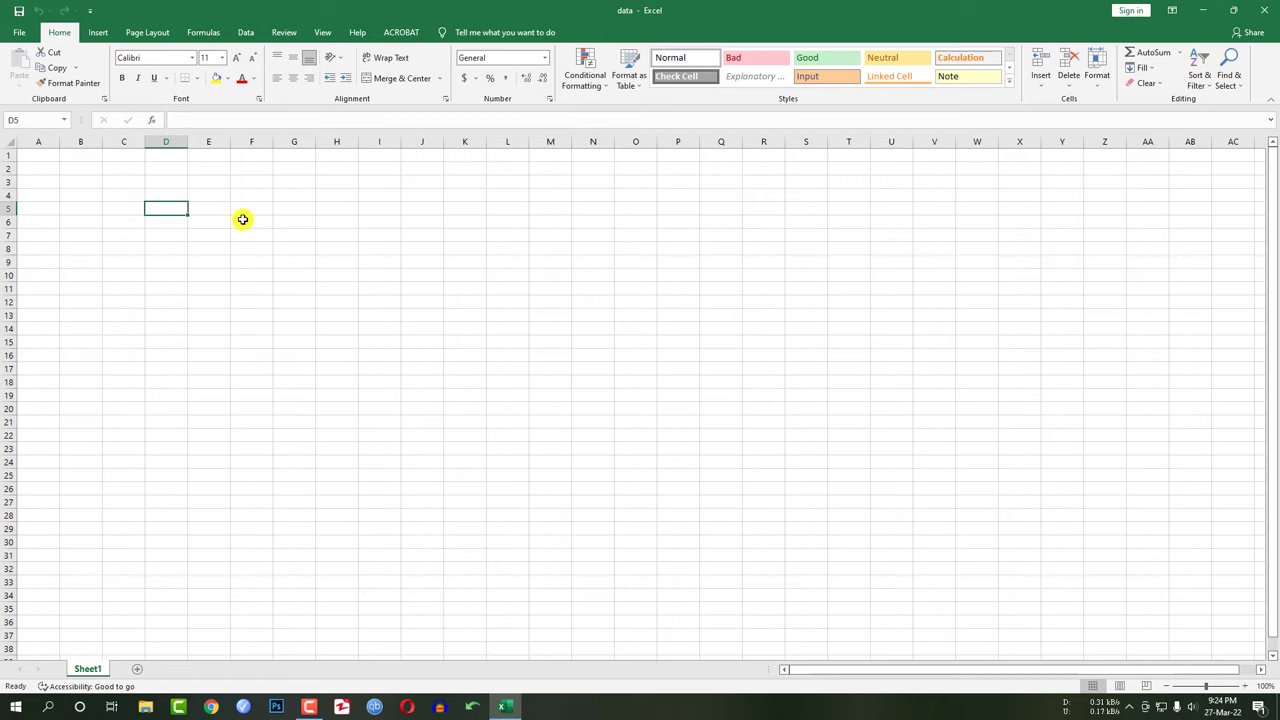
# - Paste the form labels into column C and check each one, Student Name through Contact No
pyautogui.write('Student Name:  Student ID:  Class:  Group:  Gender:  Course:  Contact No:')
pyautogui.click(310, 277)
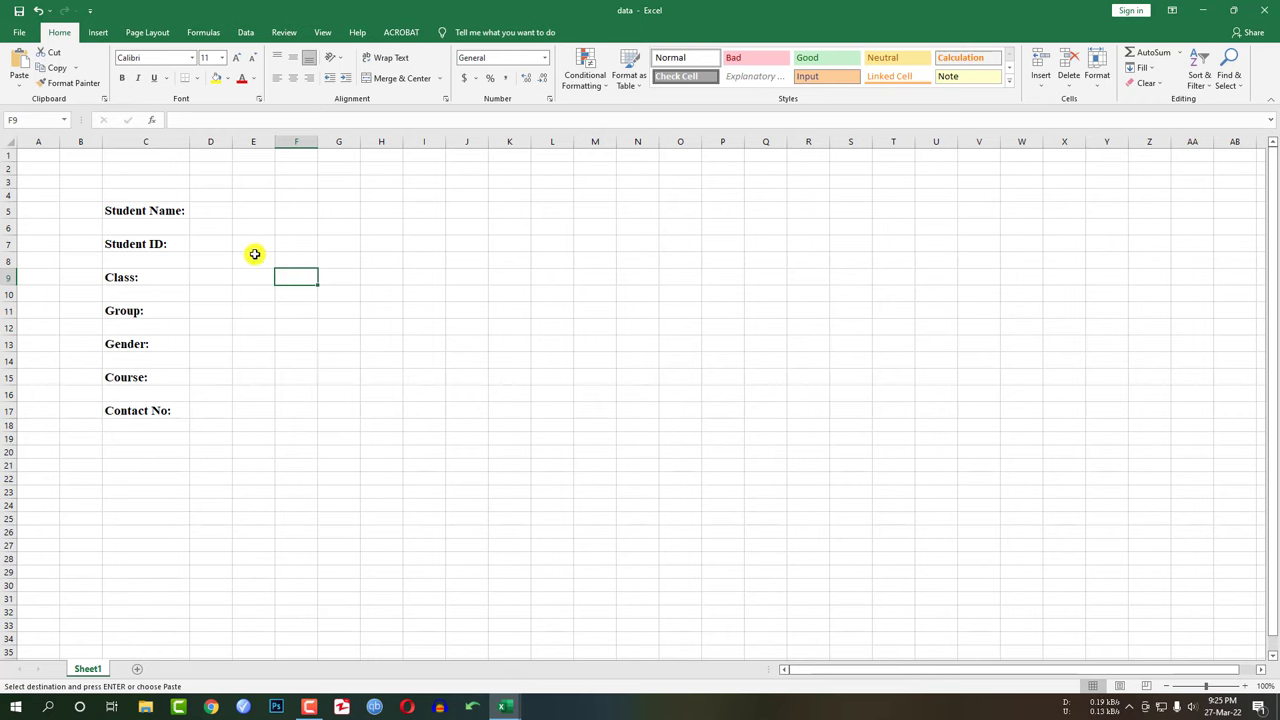
pyautogui.click(152, 210)
pyautogui.click(143, 243)
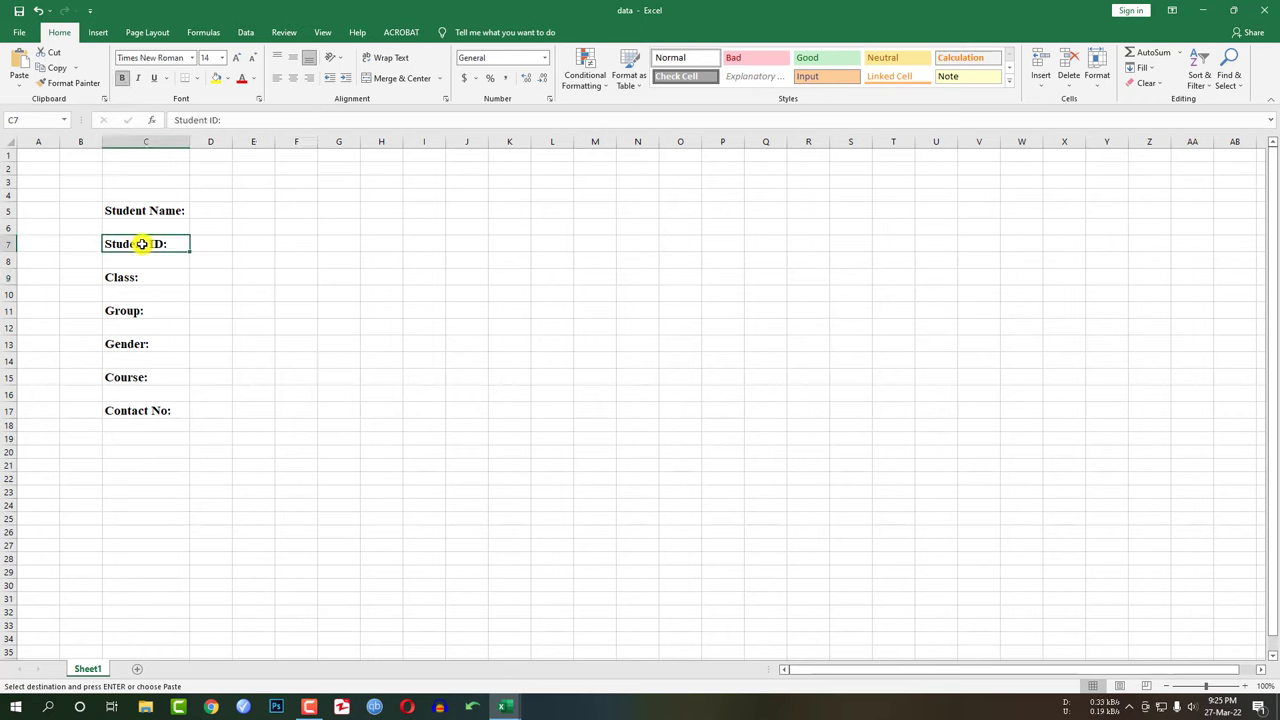
pyautogui.click(151, 275)
pyautogui.click(155, 311)
pyautogui.click(150, 343)
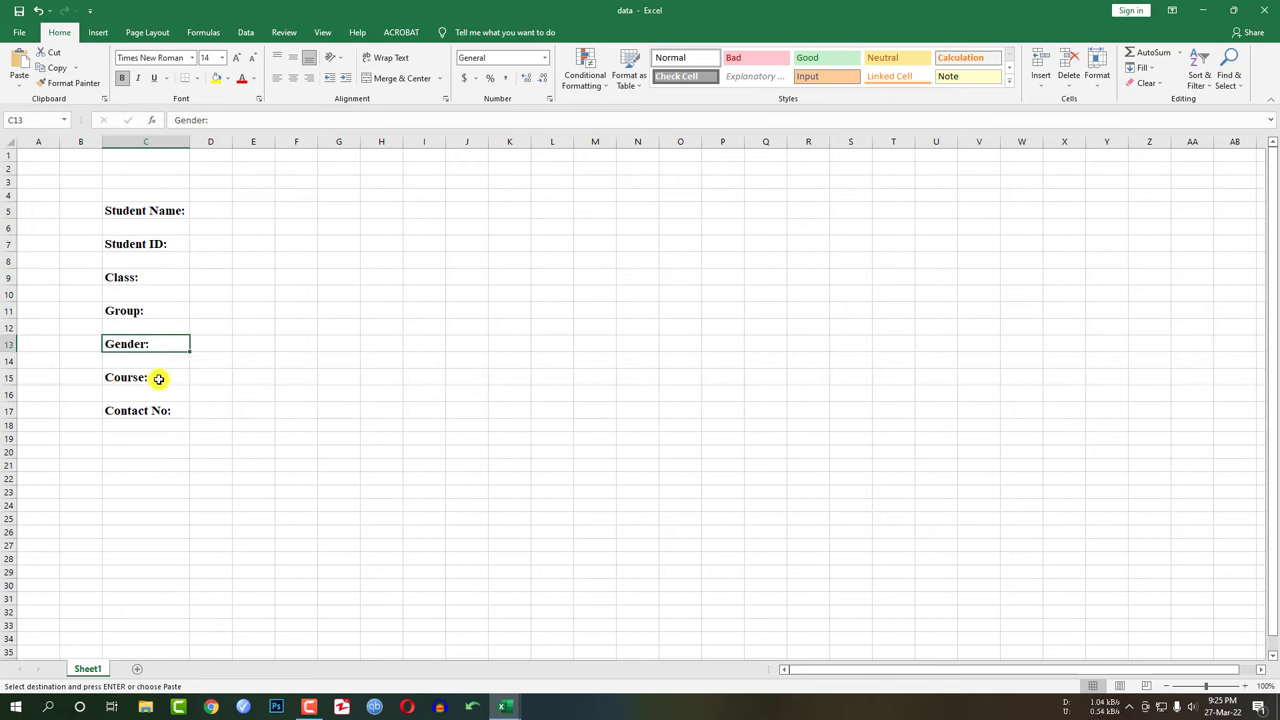
pyautogui.click(157, 377)
pyautogui.click(169, 413)
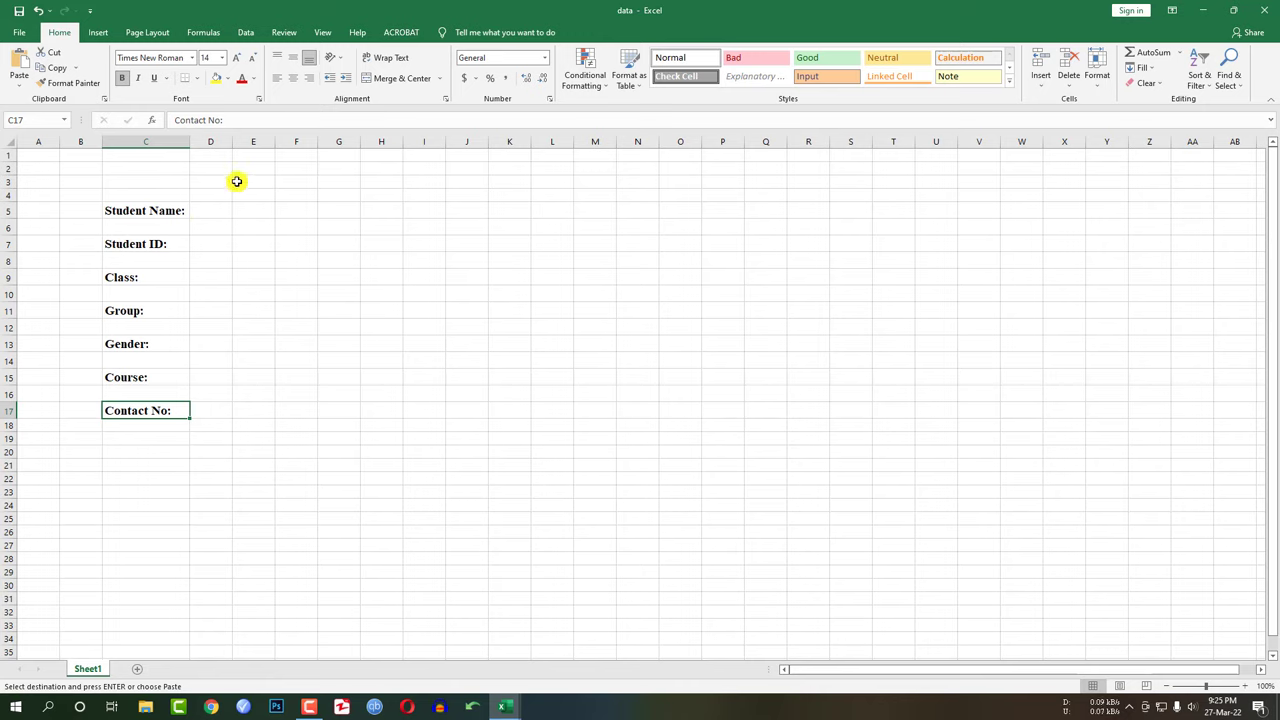
# - Merge D5:G5, D7:G7, D9:G9 and D11:G11 into single input cells for Student Name through Group
pyautogui.moveTo(225, 210); pyautogui.dragTo(333, 211)
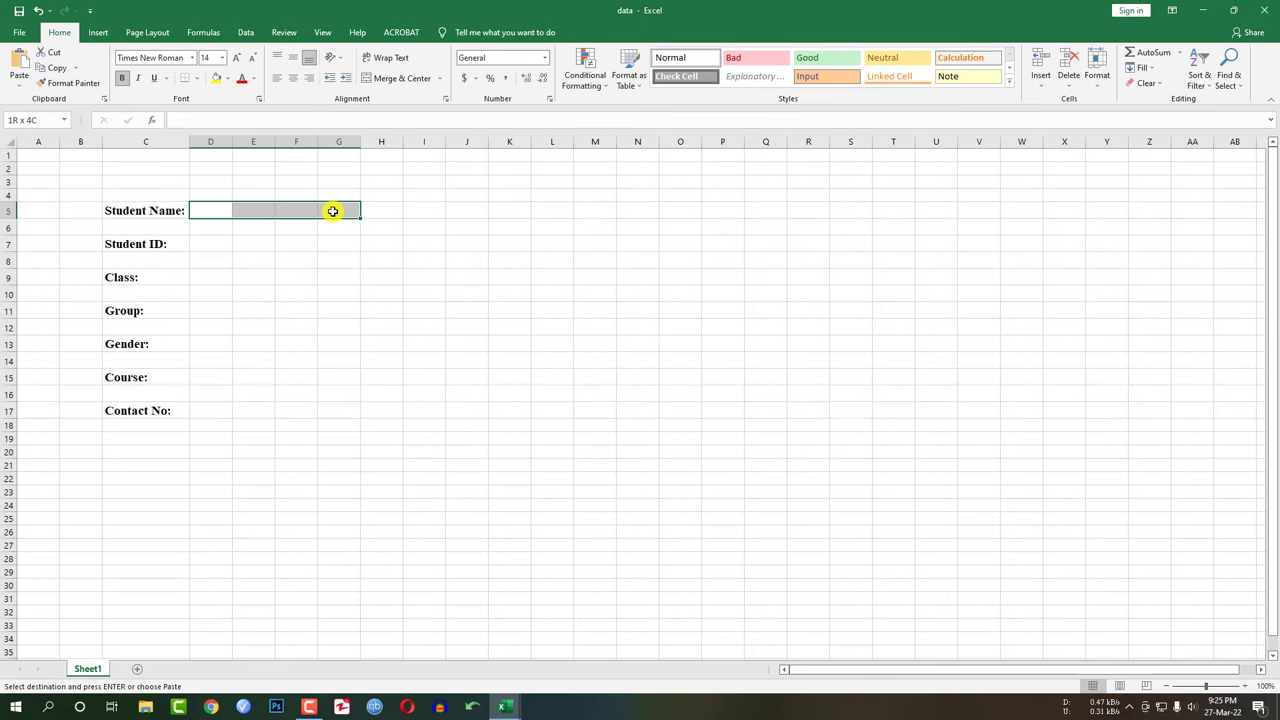
pyautogui.moveTo(333, 211); pyautogui.dragTo(333, 211)
pyautogui.click(396, 84)
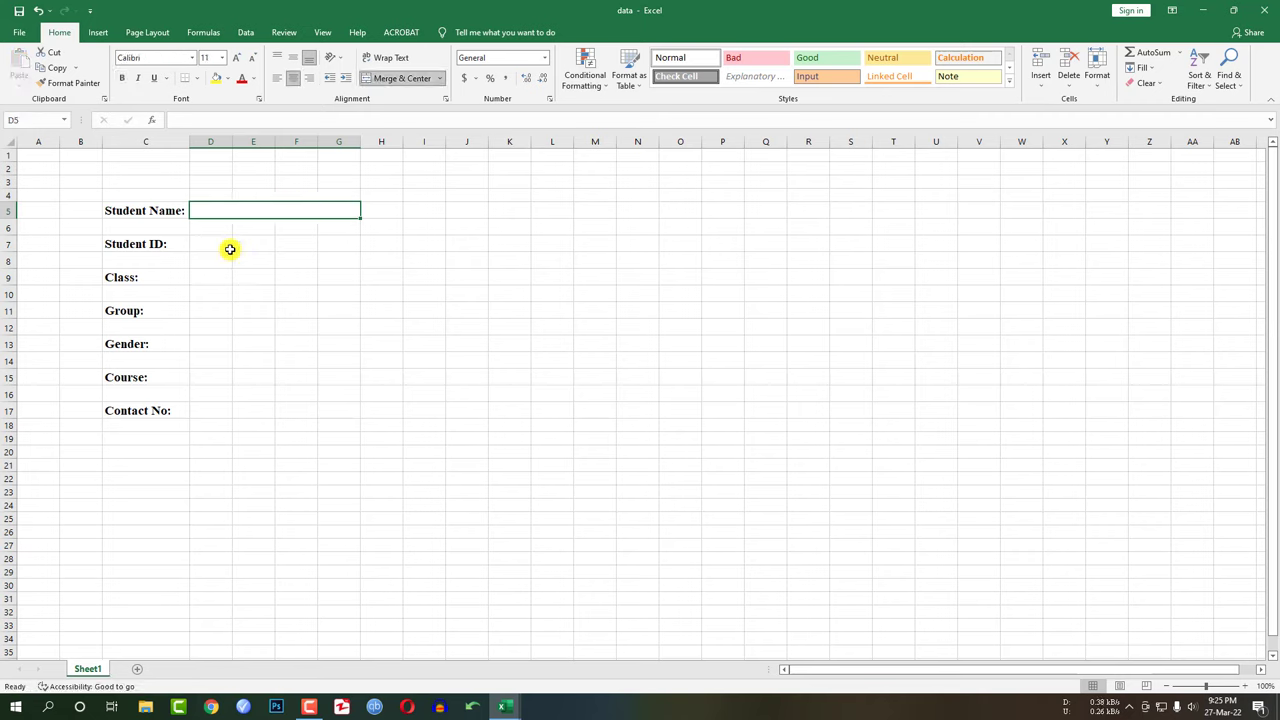
pyautogui.moveTo(200, 243); pyautogui.dragTo(340, 244)
pyautogui.click(392, 80)
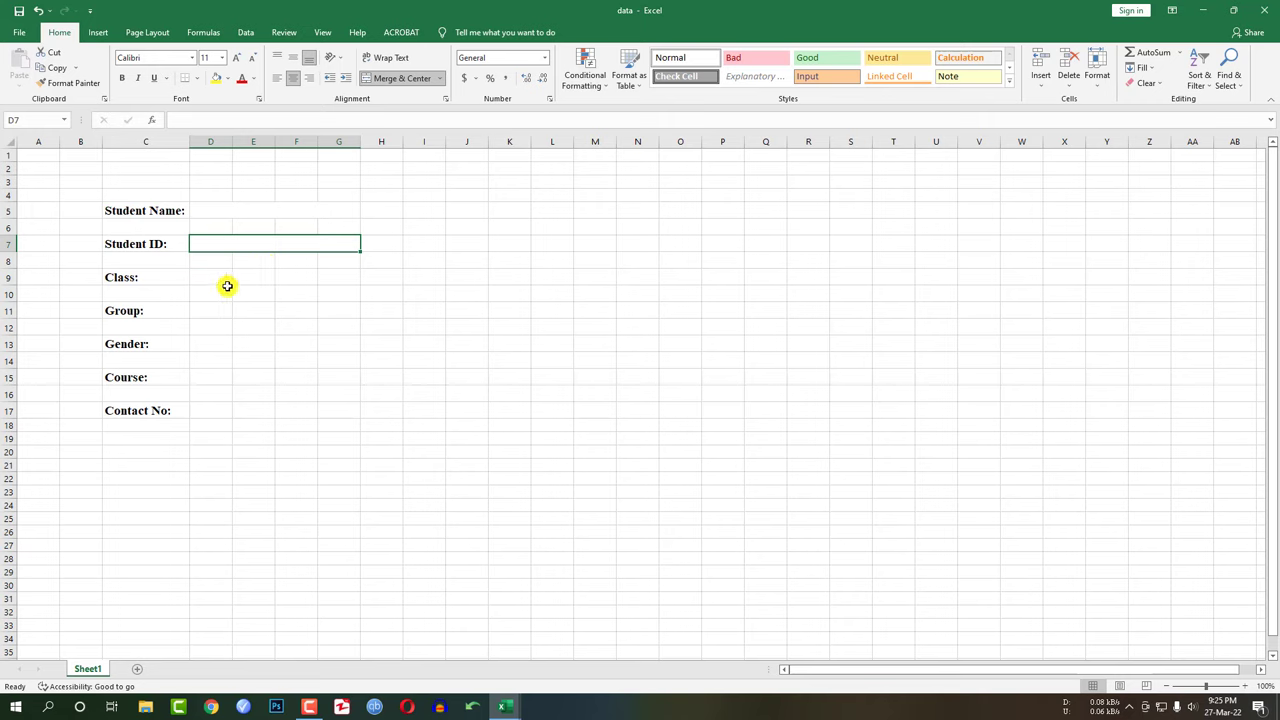
pyautogui.moveTo(205, 278); pyautogui.dragTo(340, 278)
pyautogui.click(390, 79)
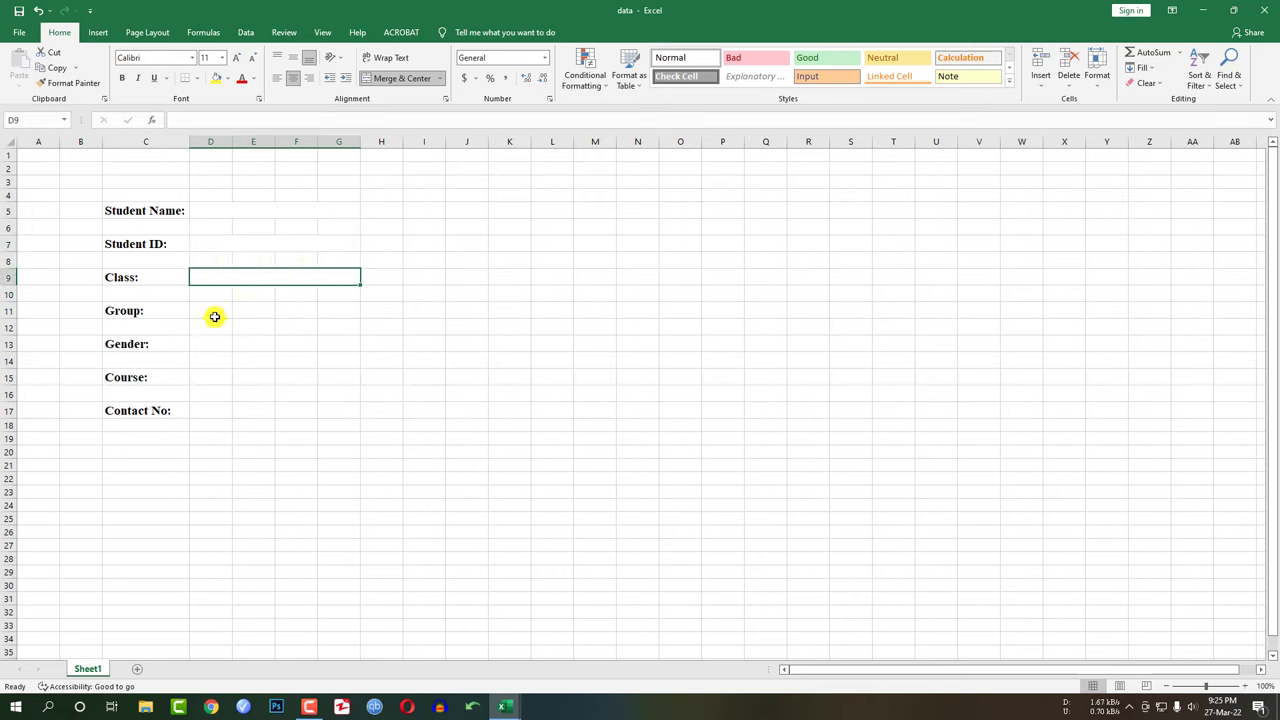
pyautogui.moveTo(211, 313); pyautogui.dragTo(340, 311)
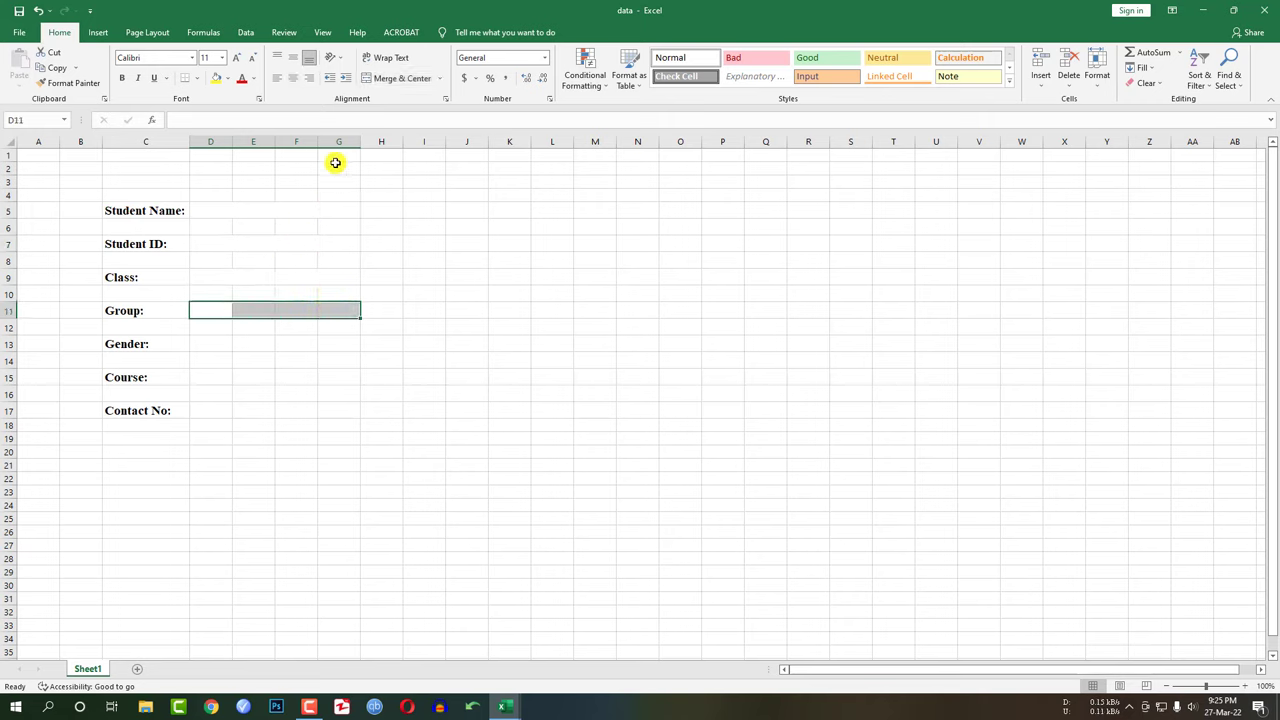
pyautogui.click(390, 78)
# - Merge D13:G13, D15:G15 and D17:G17 into wide Gender, Course and Contact No cells
pyautogui.moveTo(216, 346); pyautogui.dragTo(334, 342)
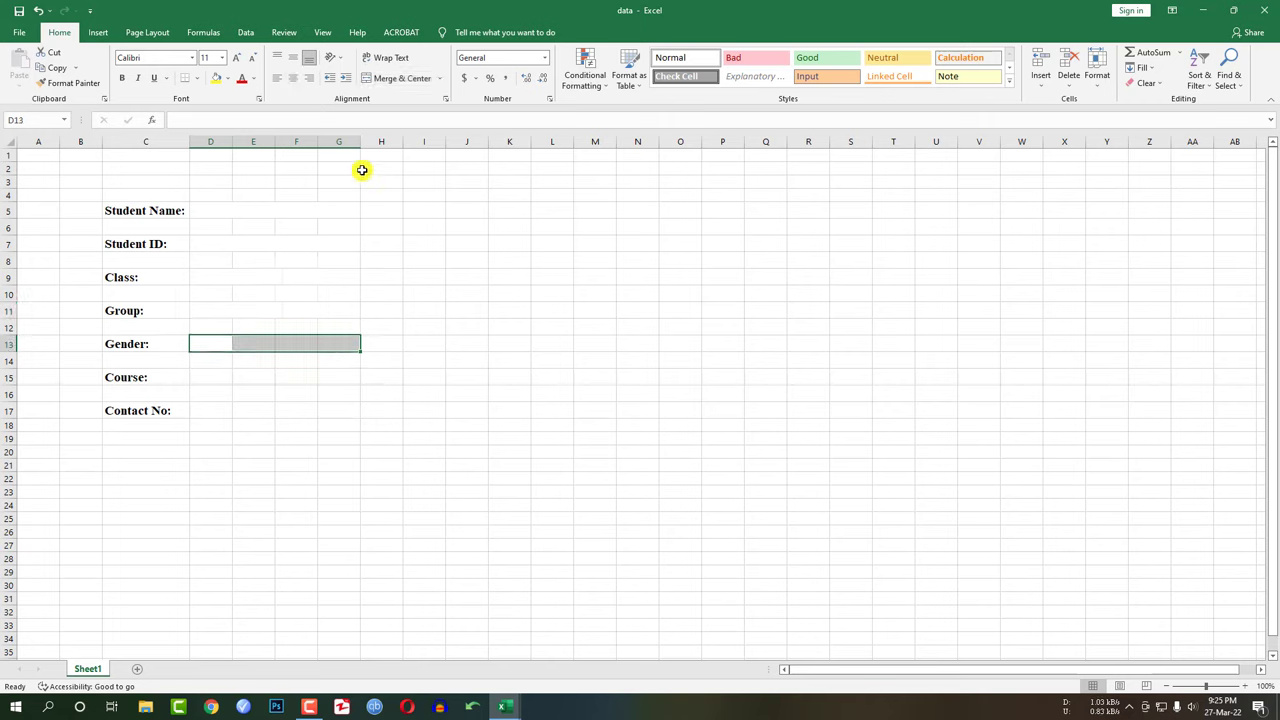
pyautogui.click(390, 78)
pyautogui.moveTo(220, 378); pyautogui.dragTo(330, 376)
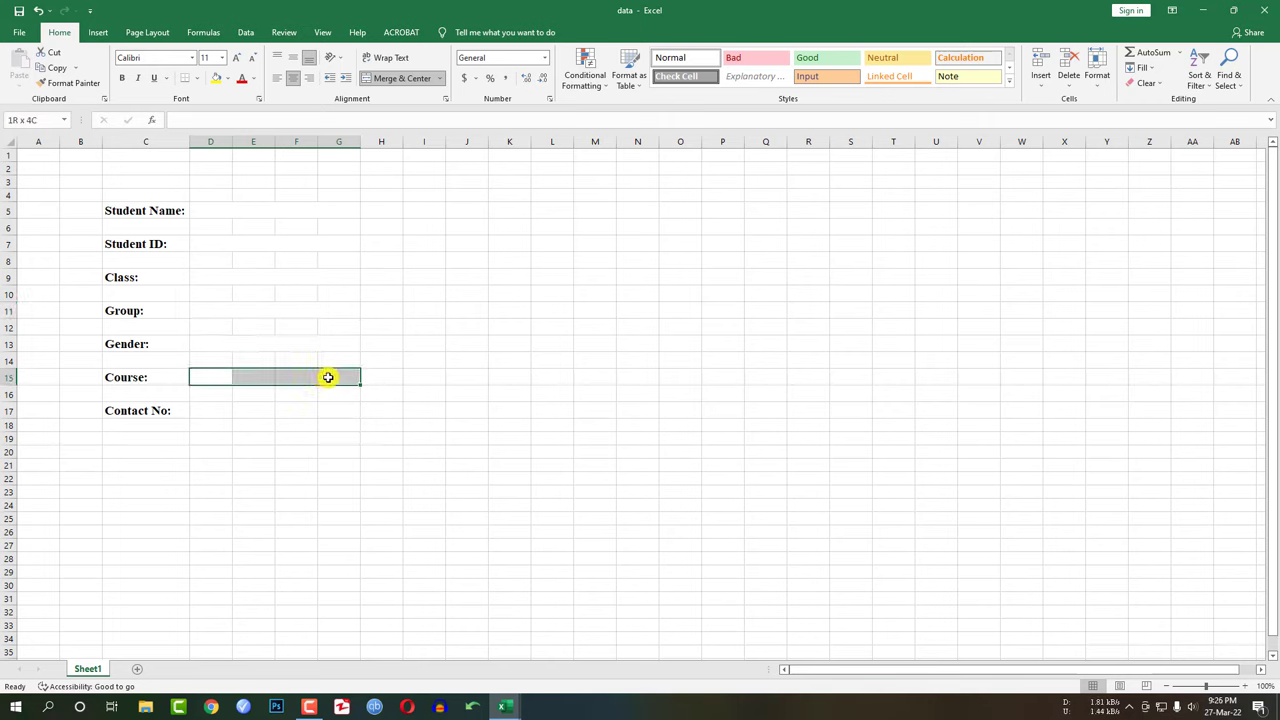
pyautogui.click(391, 80)
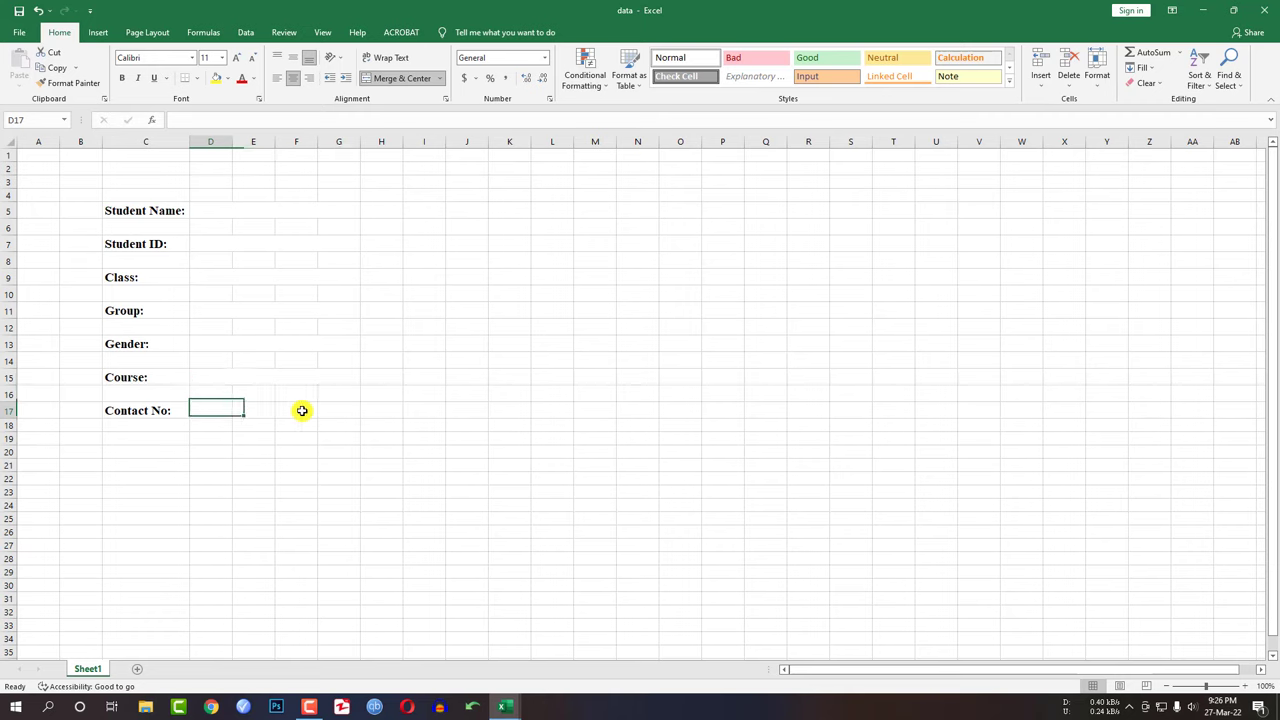
pyautogui.moveTo(210, 410); pyautogui.dragTo(336, 408)
pyautogui.click(400, 79)
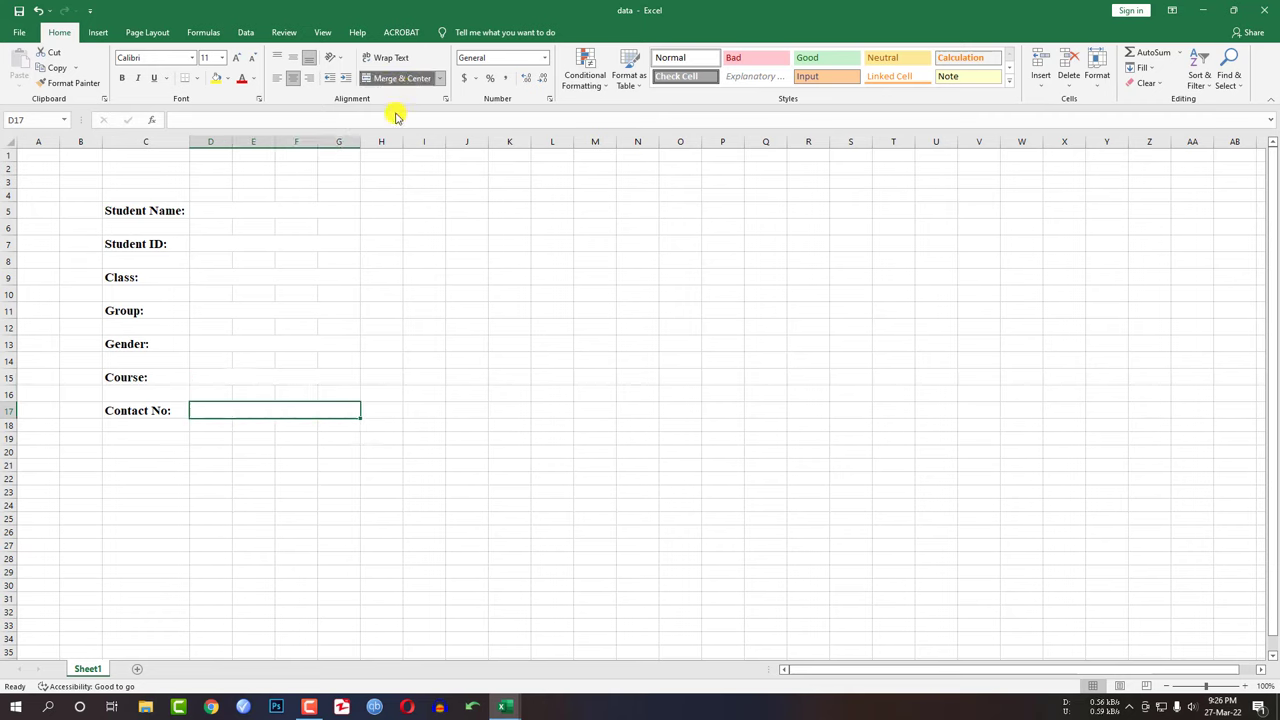
# - Select the merged Gender input cell D13 and bring up the Data tab
pyautogui.click(296, 210)
pyautogui.keyDown('ctrl'); pyautogui.click(281, 246); pyautogui.keyUp('ctrl')
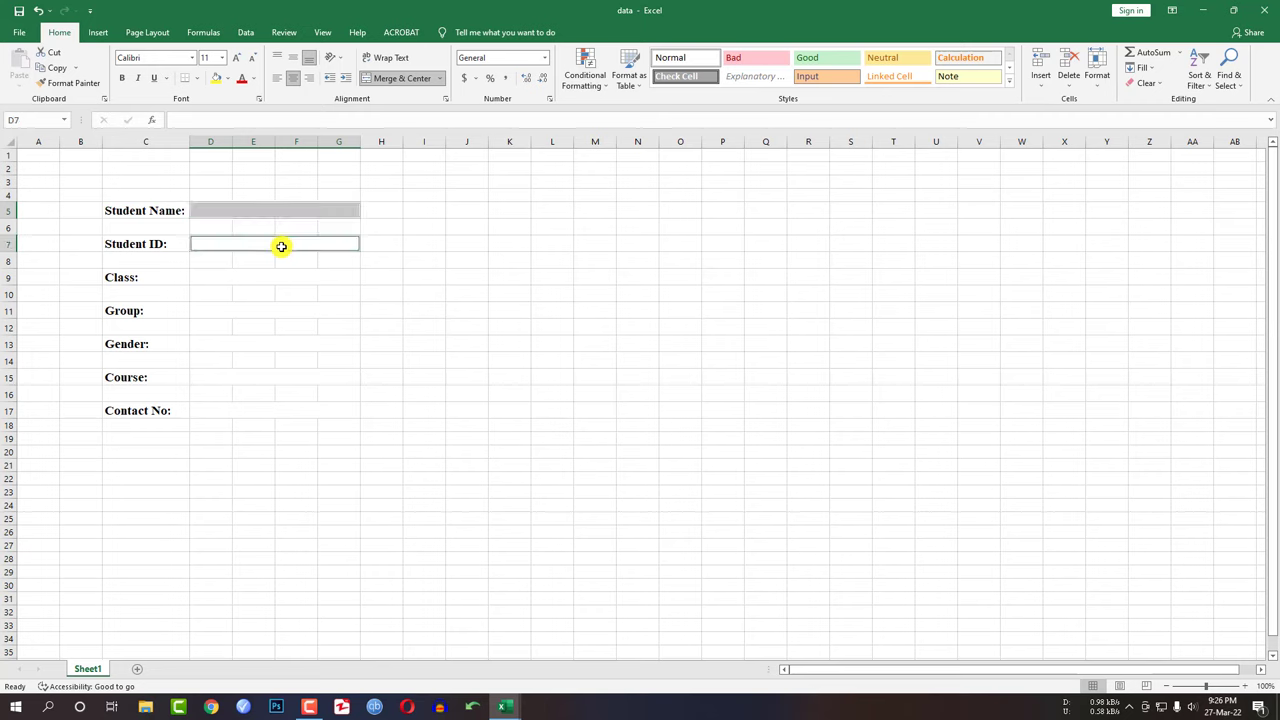
pyautogui.click(252, 347)
pyautogui.click(251, 377)
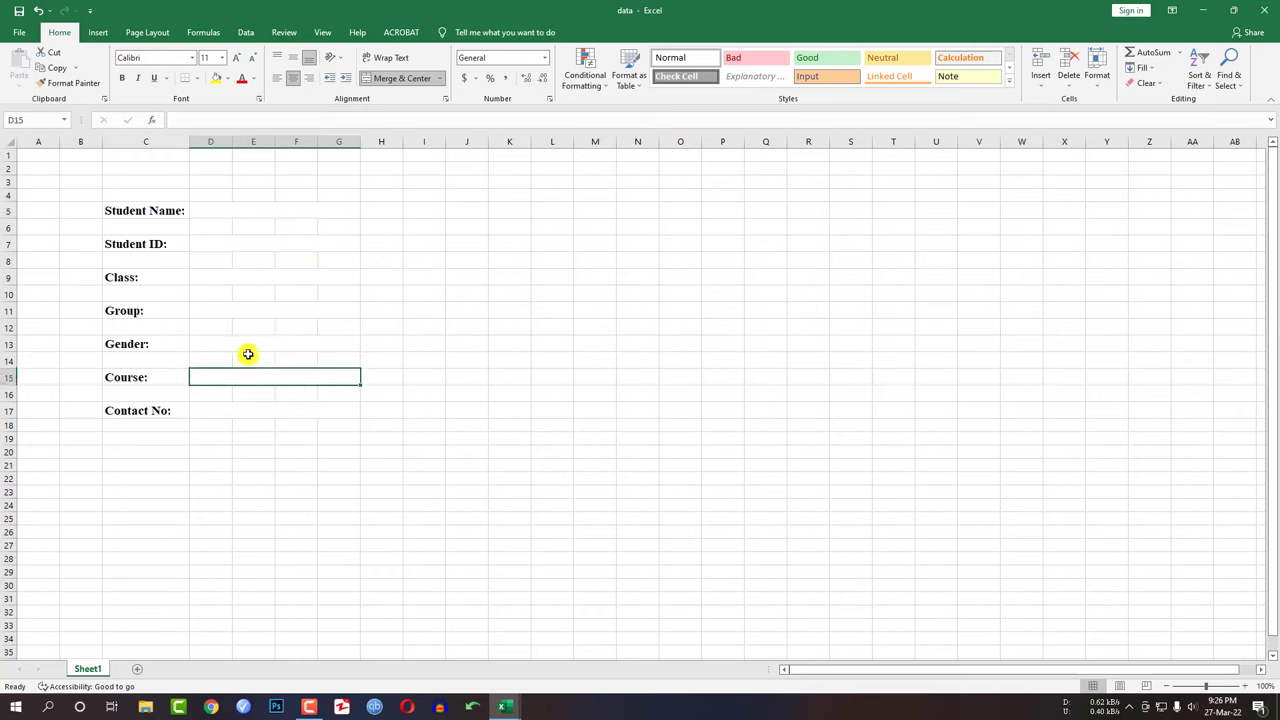
pyautogui.click(247, 347)
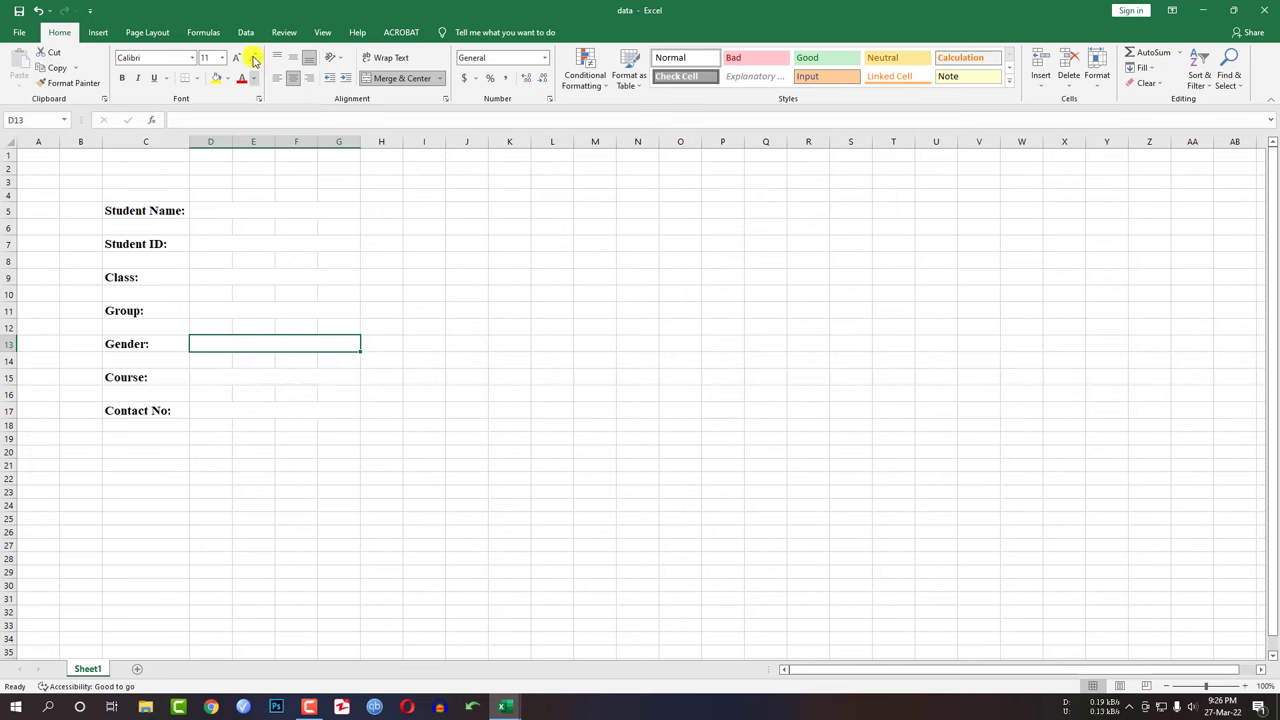
pyautogui.click(247, 32)
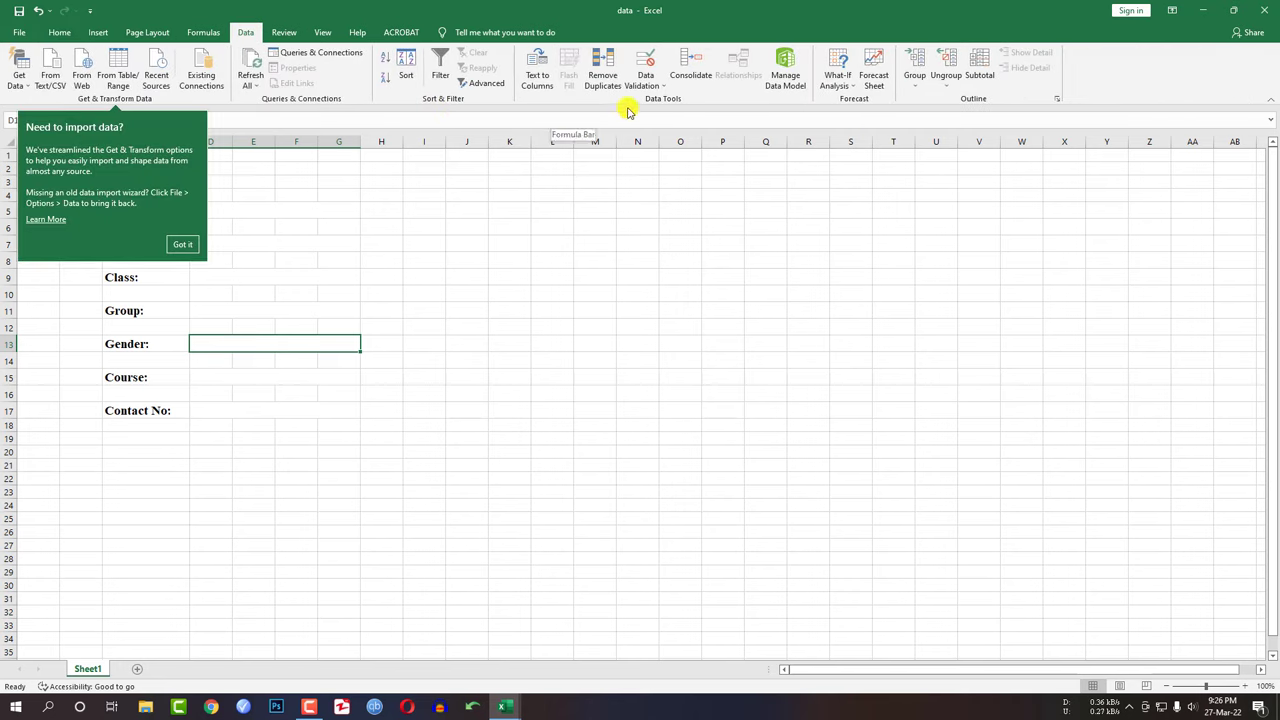
# - Give D13 a List validation of Select One, Male, Female, then left-align the cell
pyautogui.click(645, 82)
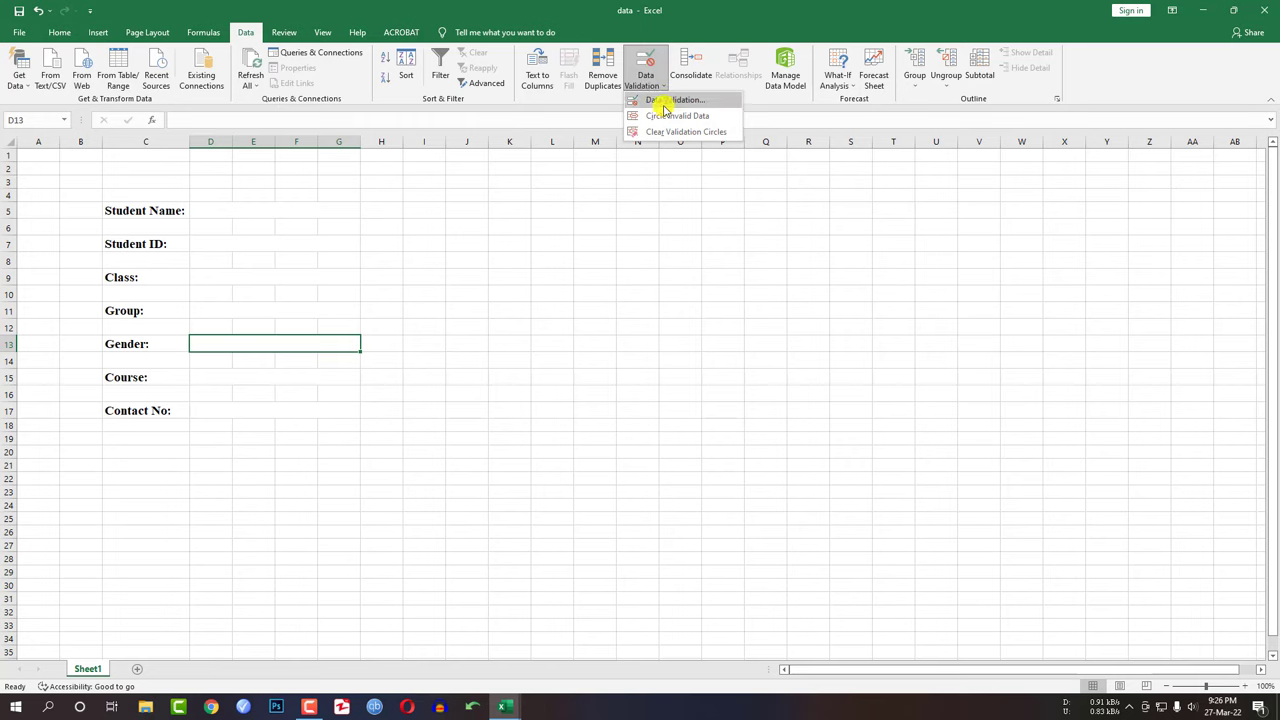
pyautogui.click(672, 100)
pyautogui.click(262, 266)
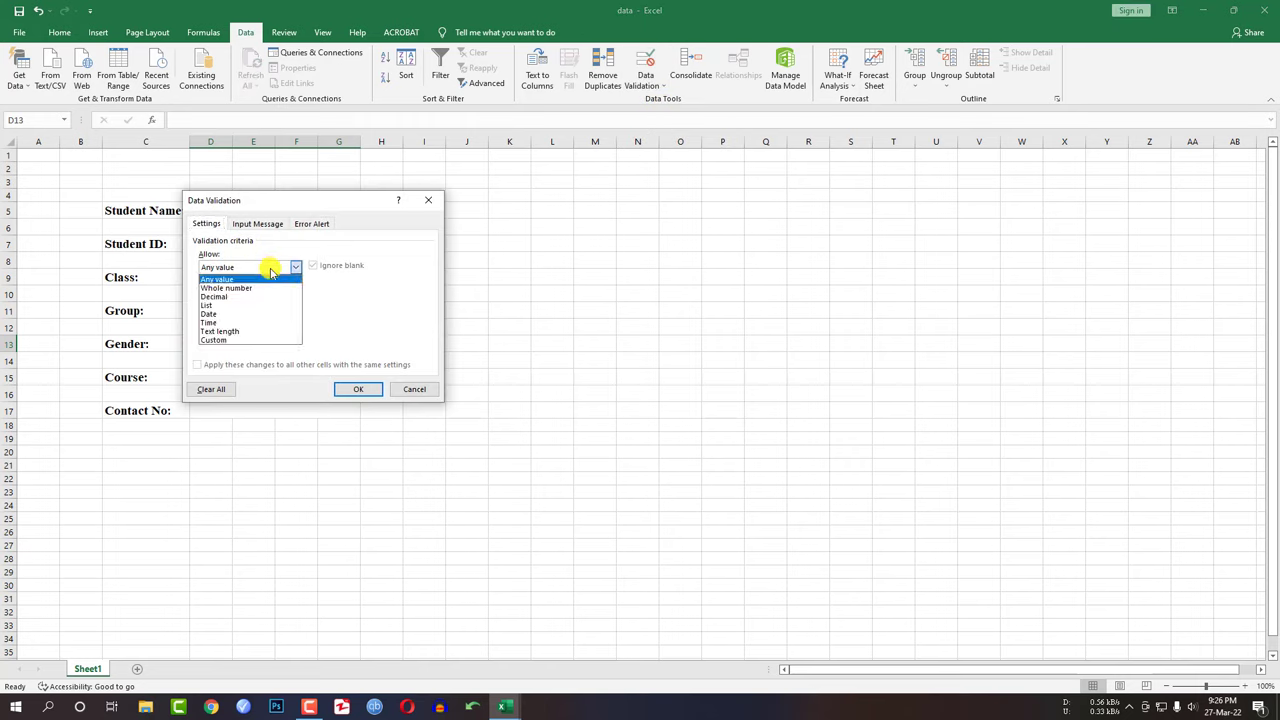
pyautogui.click(228, 305)
pyautogui.moveTo(303, 200); pyautogui.dragTo(624, 199)
pyautogui.click(578, 322)
pyautogui.write('Select One, Male, Female')
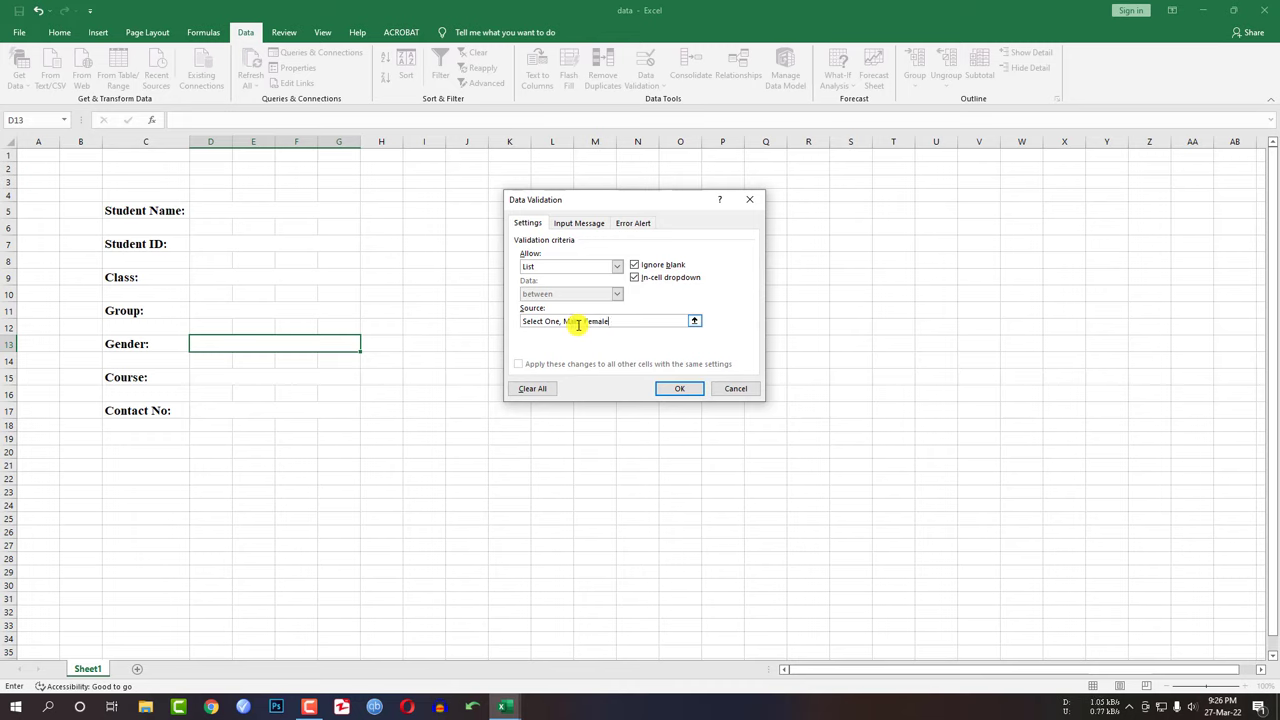
pyautogui.click(676, 390)
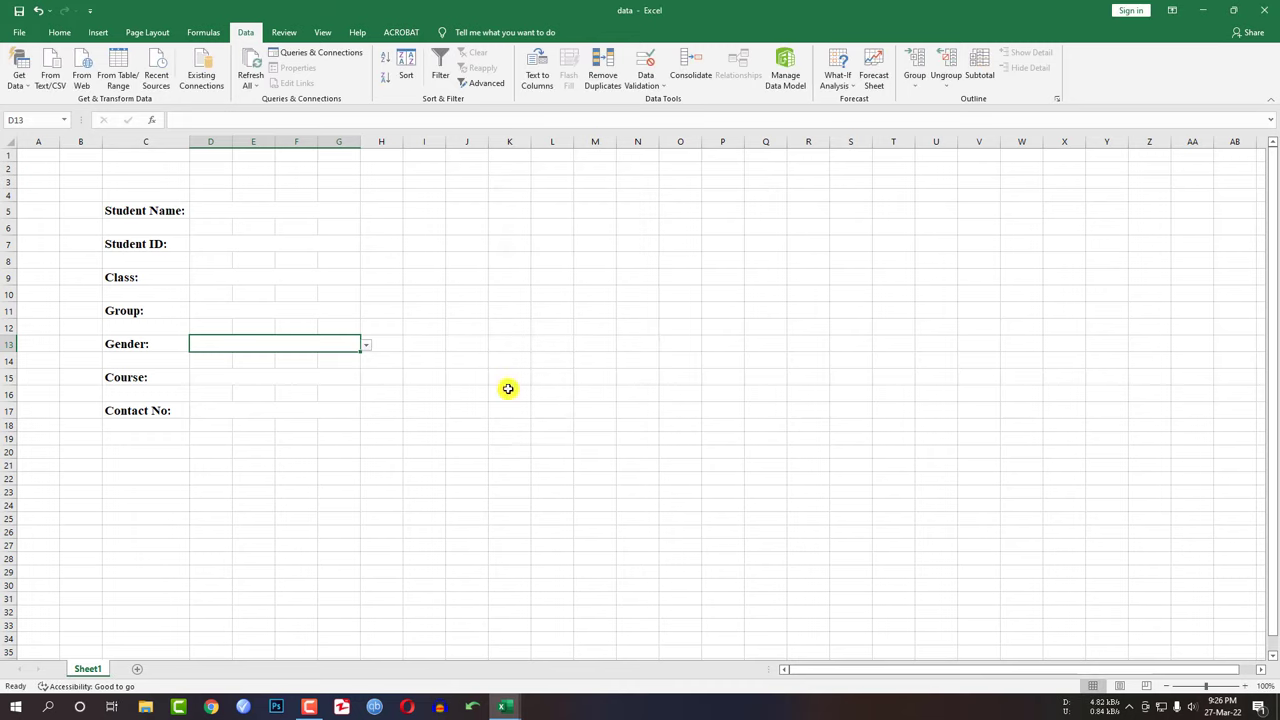
pyautogui.click(366, 345)
pyautogui.click(447, 352)
pyautogui.click(59, 32)
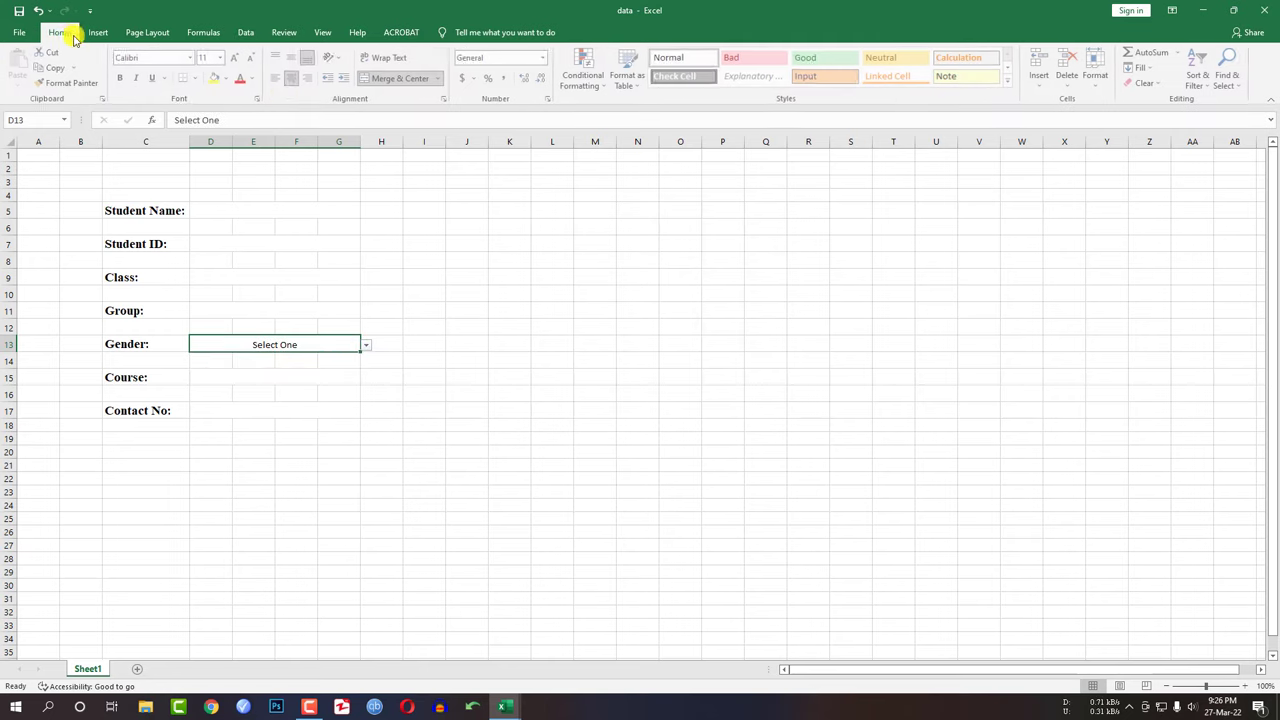
pyautogui.click(281, 80)
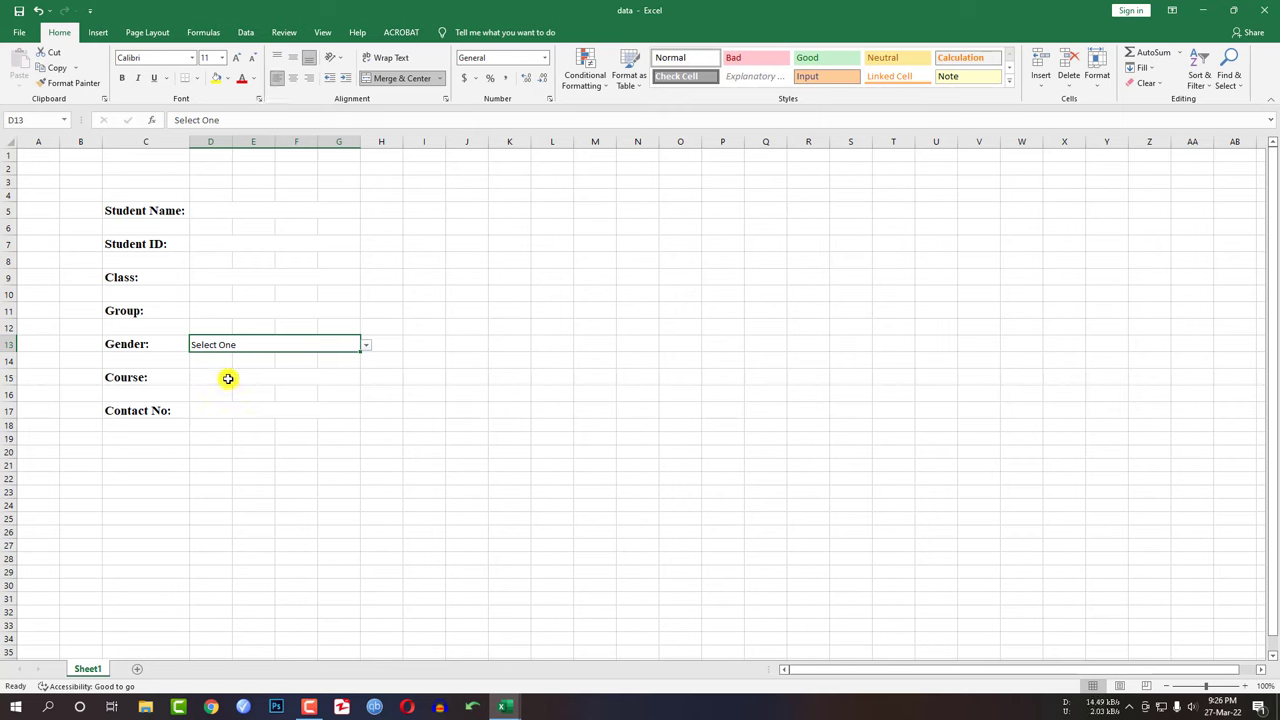
# - Add a List validation of Select One, English, Bangla to Course cell D15 and test the dropdown
pyautogui.click(226, 376)
pyautogui.click(245, 32)
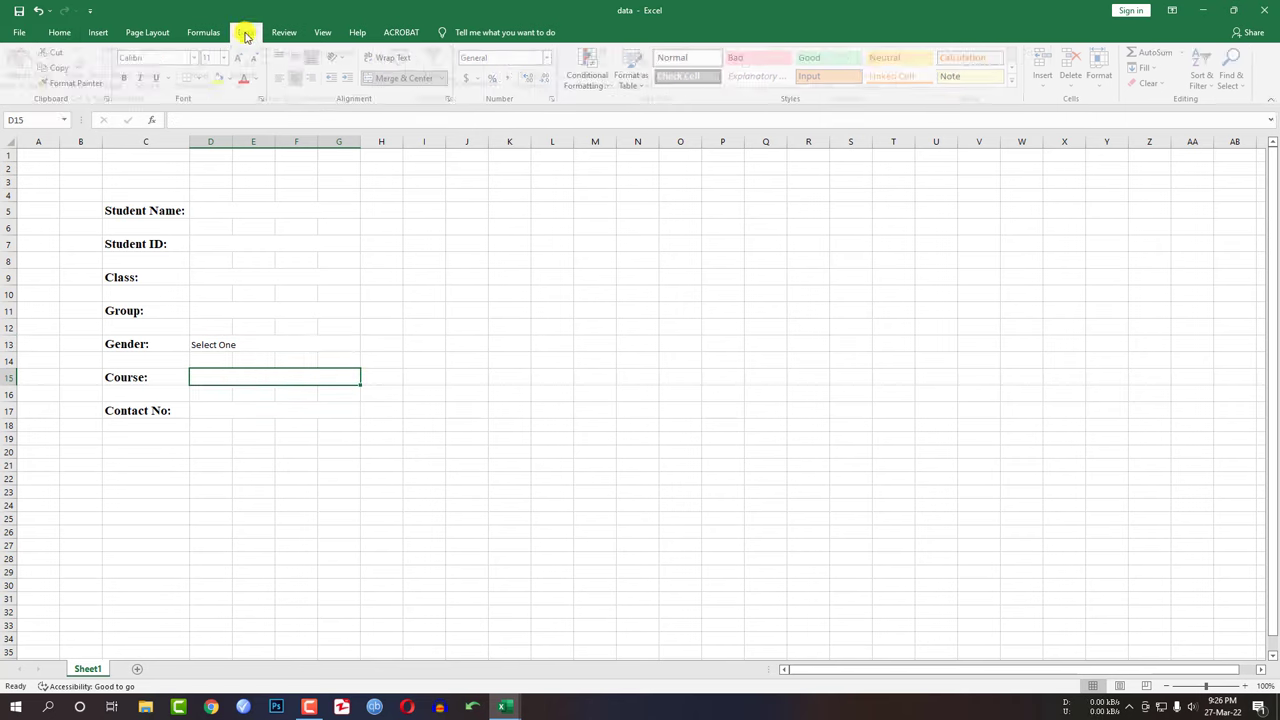
pyautogui.click(660, 92)
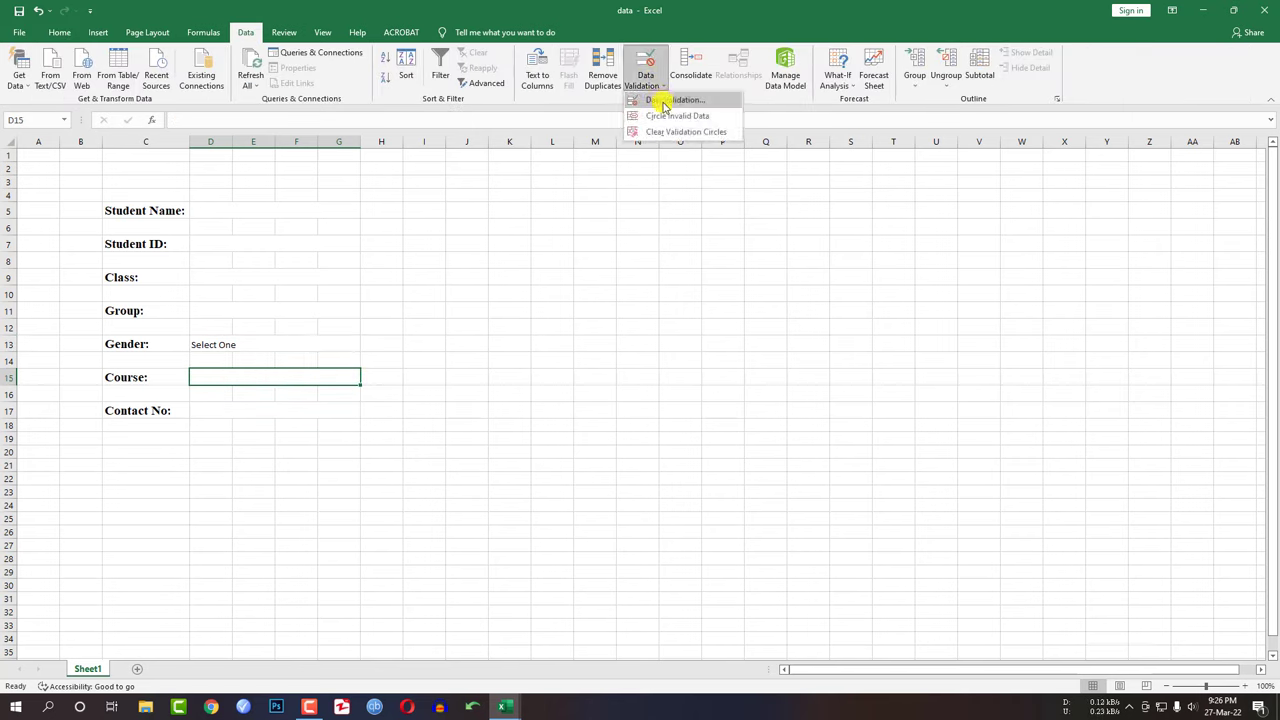
pyautogui.click(668, 103)
pyautogui.click(613, 268)
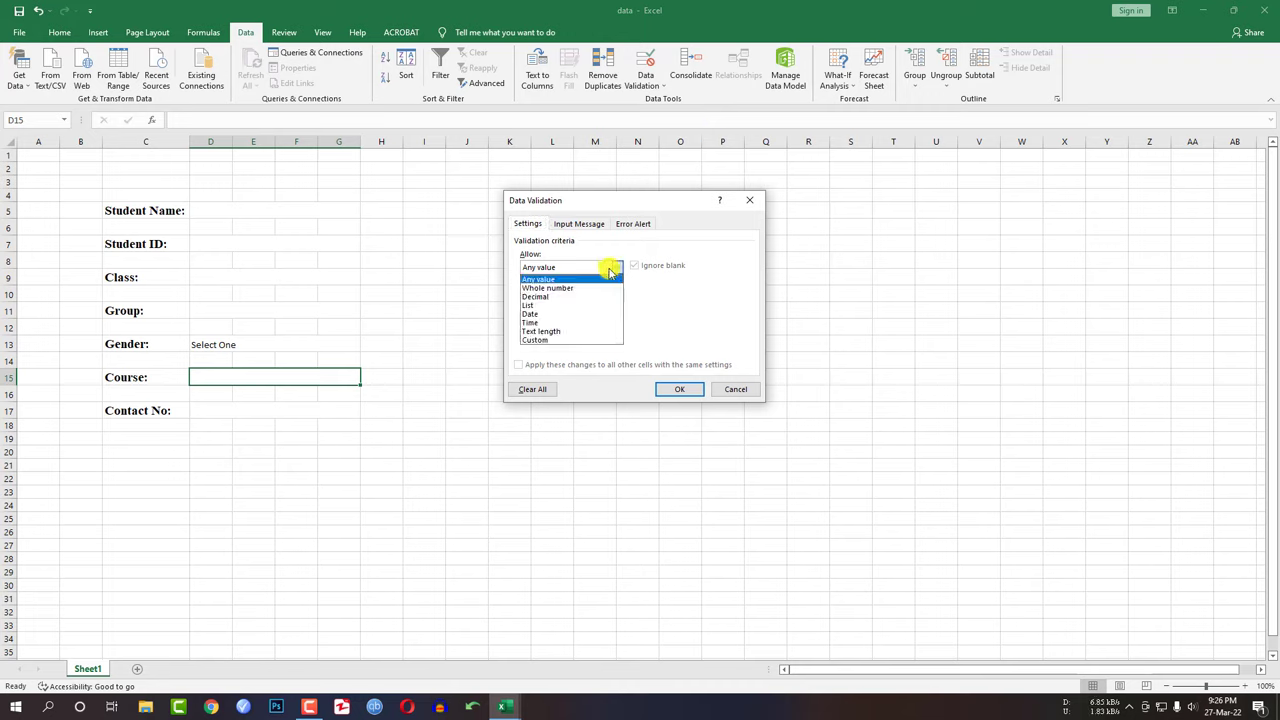
pyautogui.click(567, 308)
pyautogui.click(592, 321)
pyautogui.write('English,')
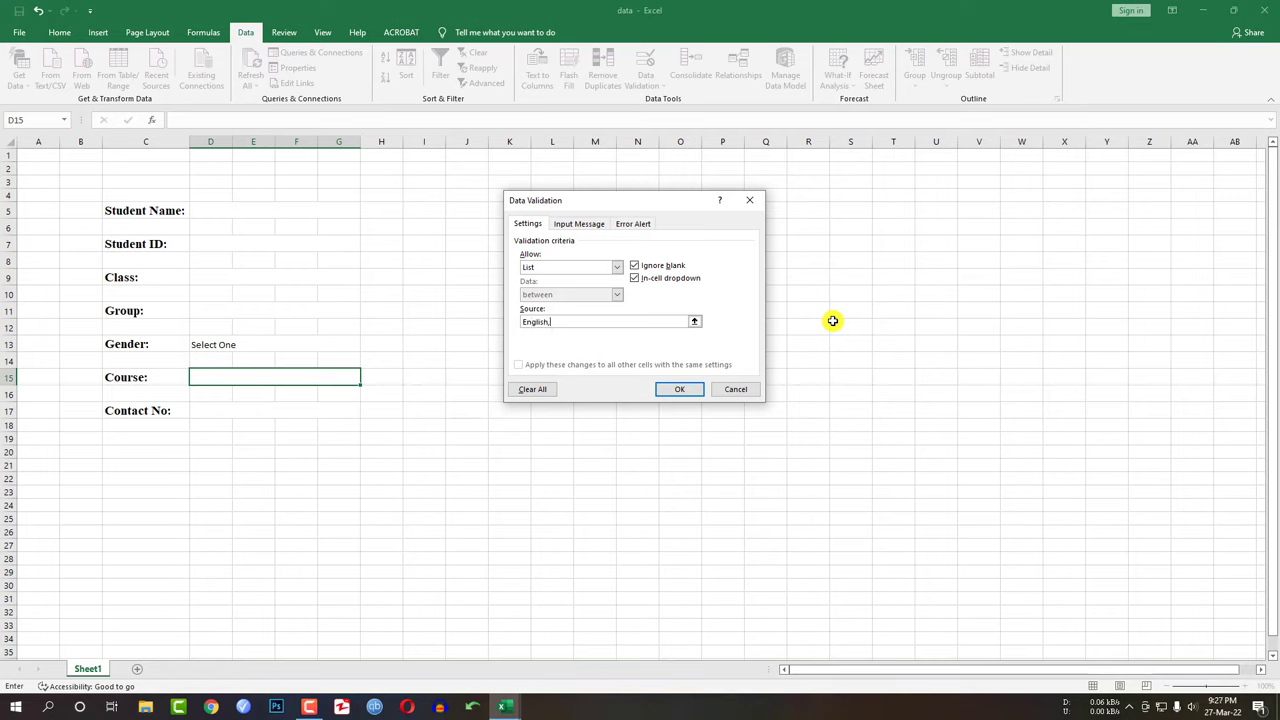
pyautogui.write('Bangla')
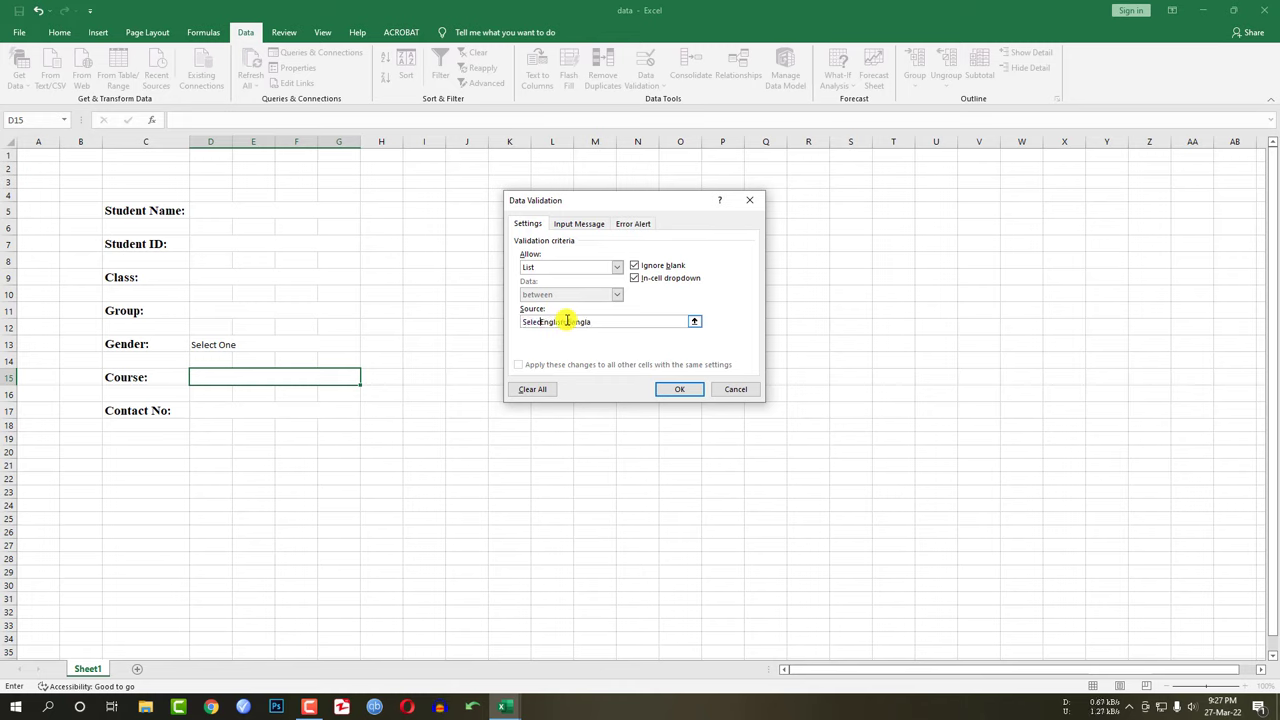
pyautogui.click(680, 395)
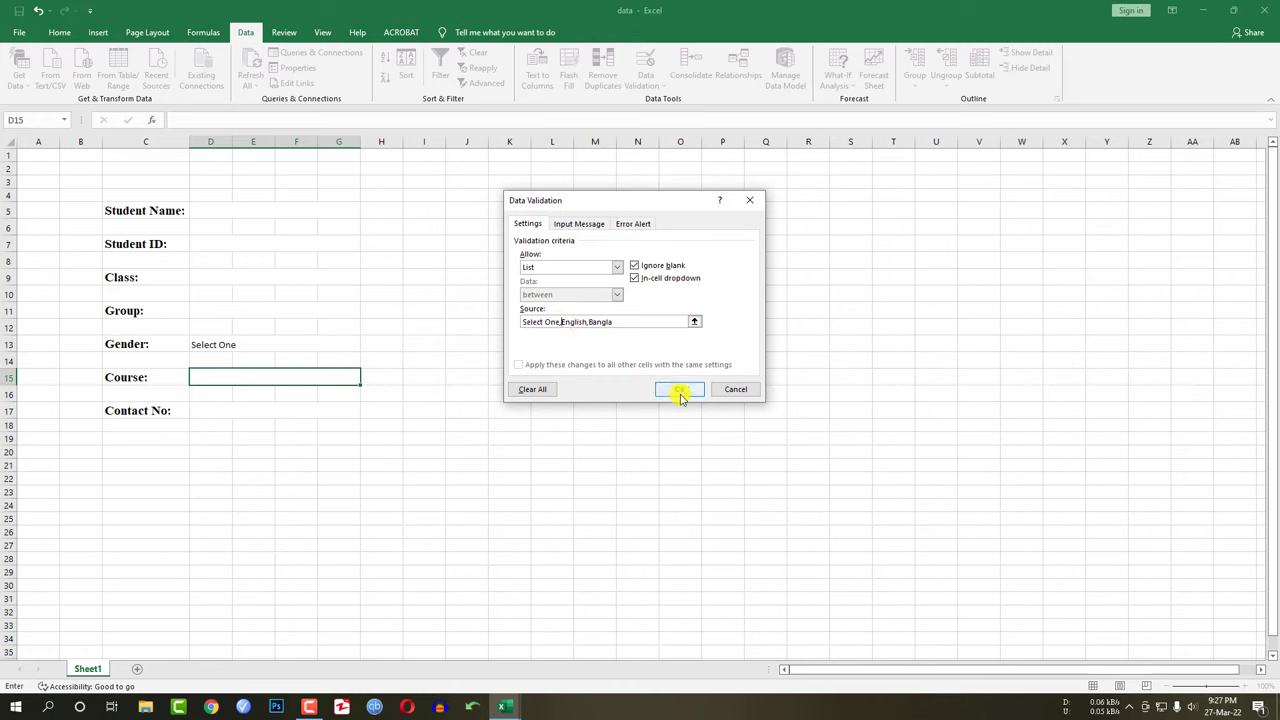
pyautogui.click(370, 383)
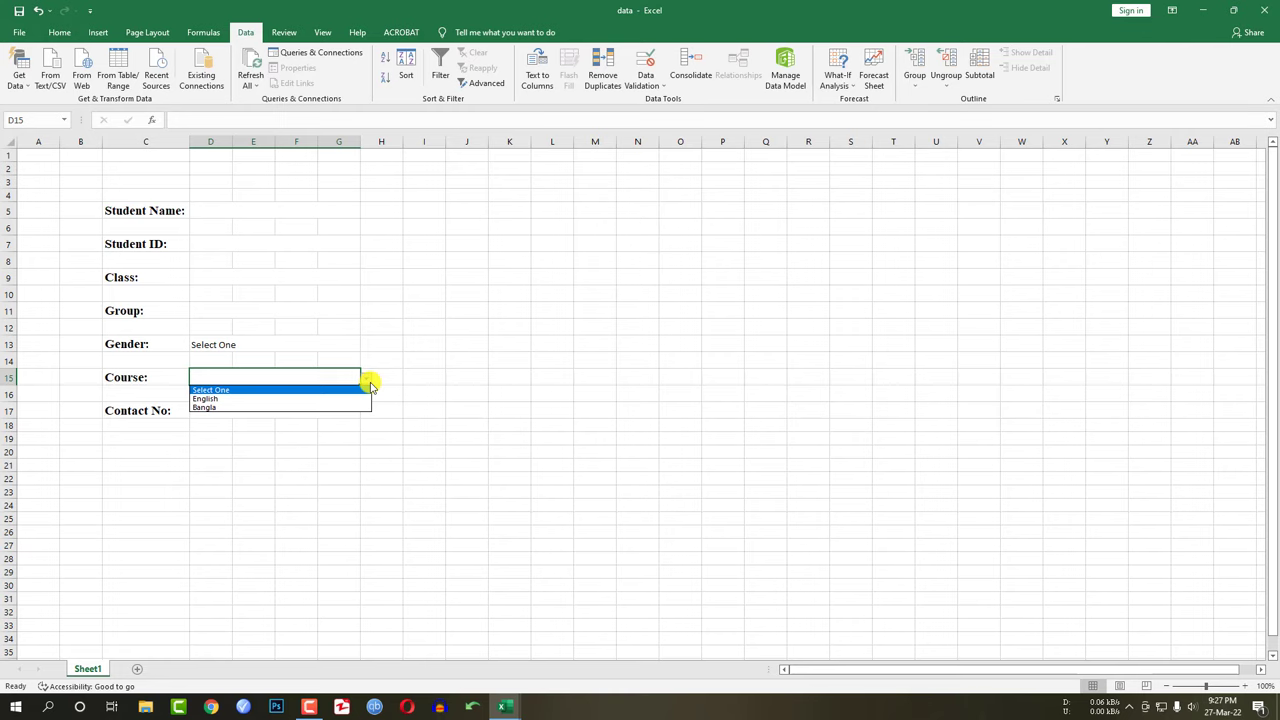
pyautogui.click(370, 385)
# - Fill entry cells D5, D7, D9, D11 and D17 with a very light grey theme colour
pyautogui.click(259, 212)
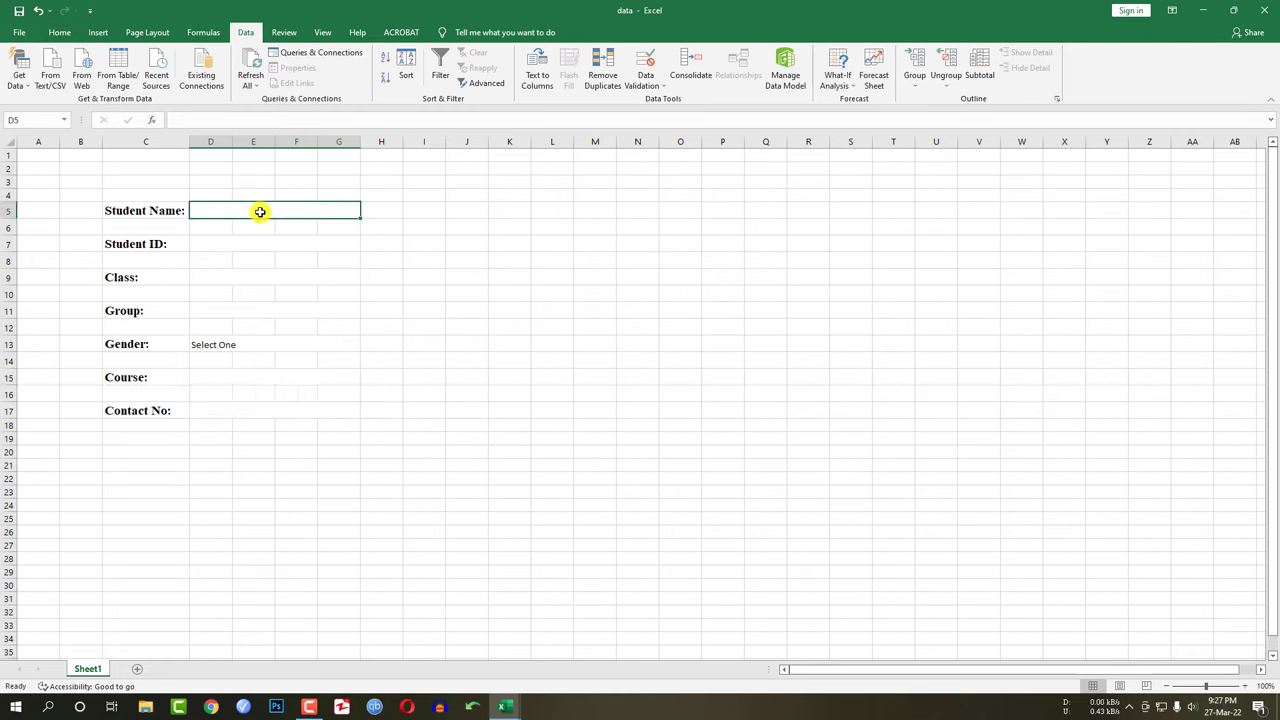
pyautogui.click(269, 241)
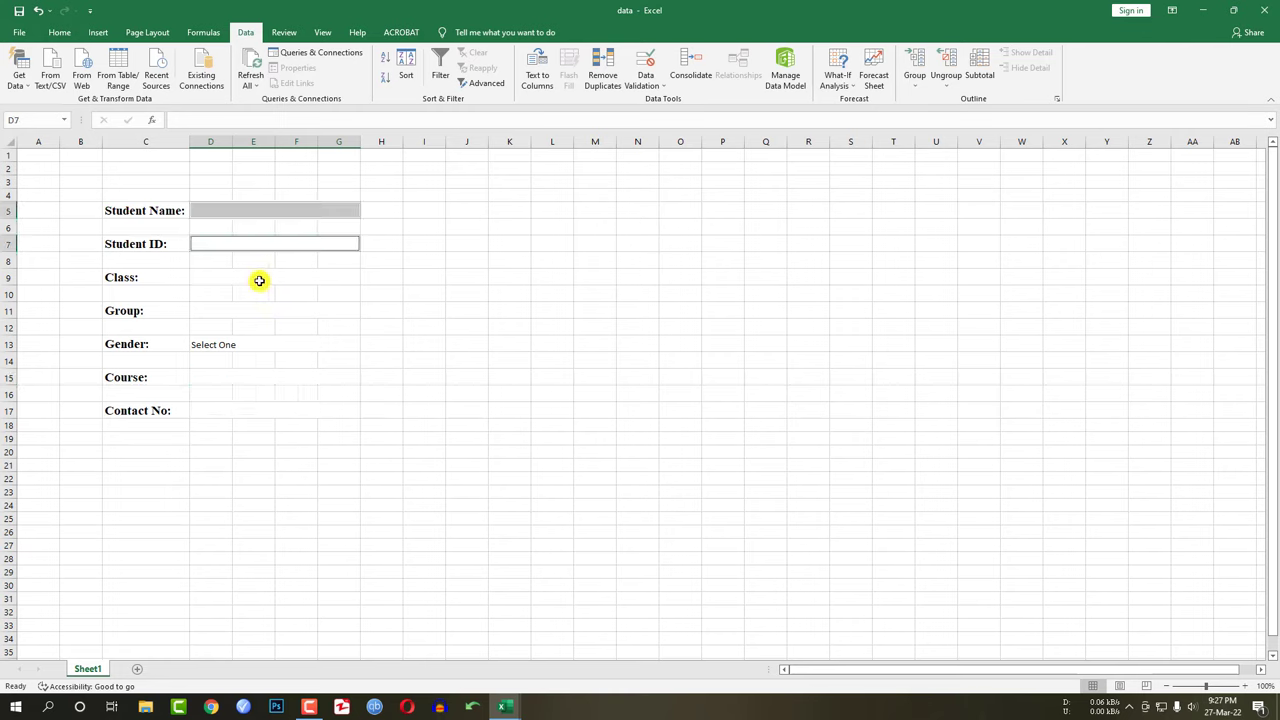
pyautogui.click(259, 279)
pyautogui.click(251, 309)
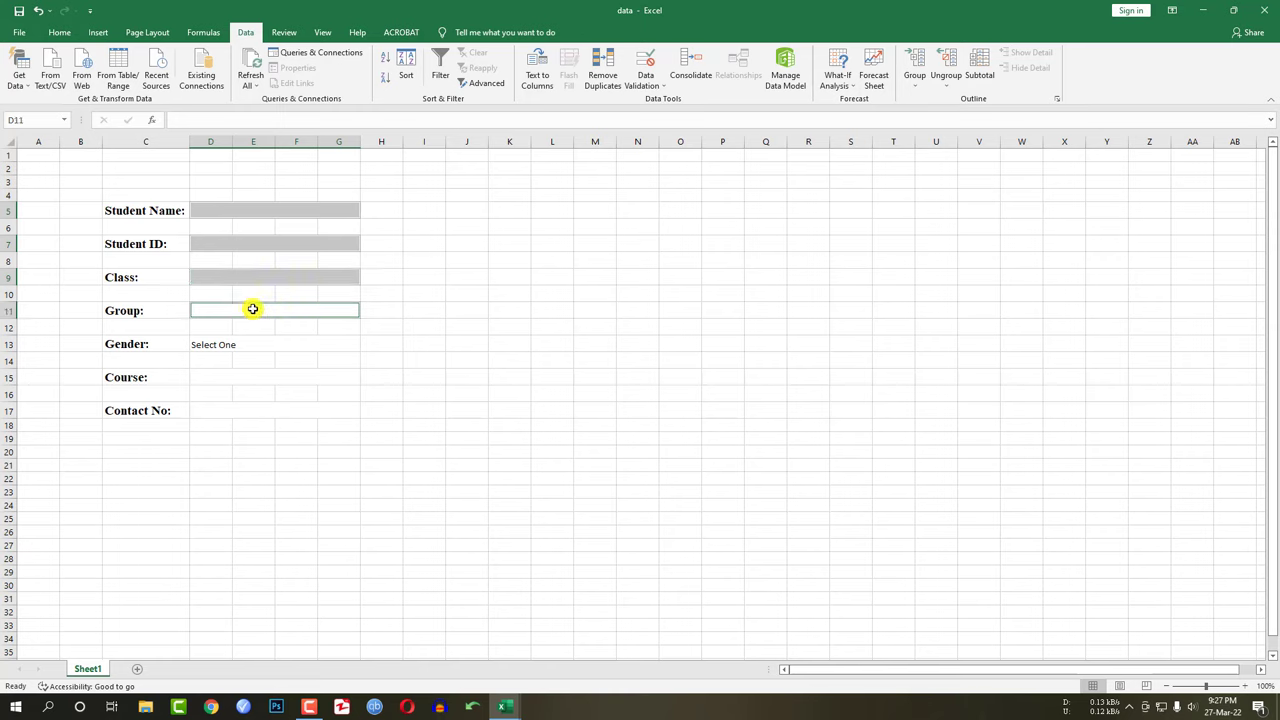
pyautogui.click(237, 377)
pyautogui.click(237, 411)
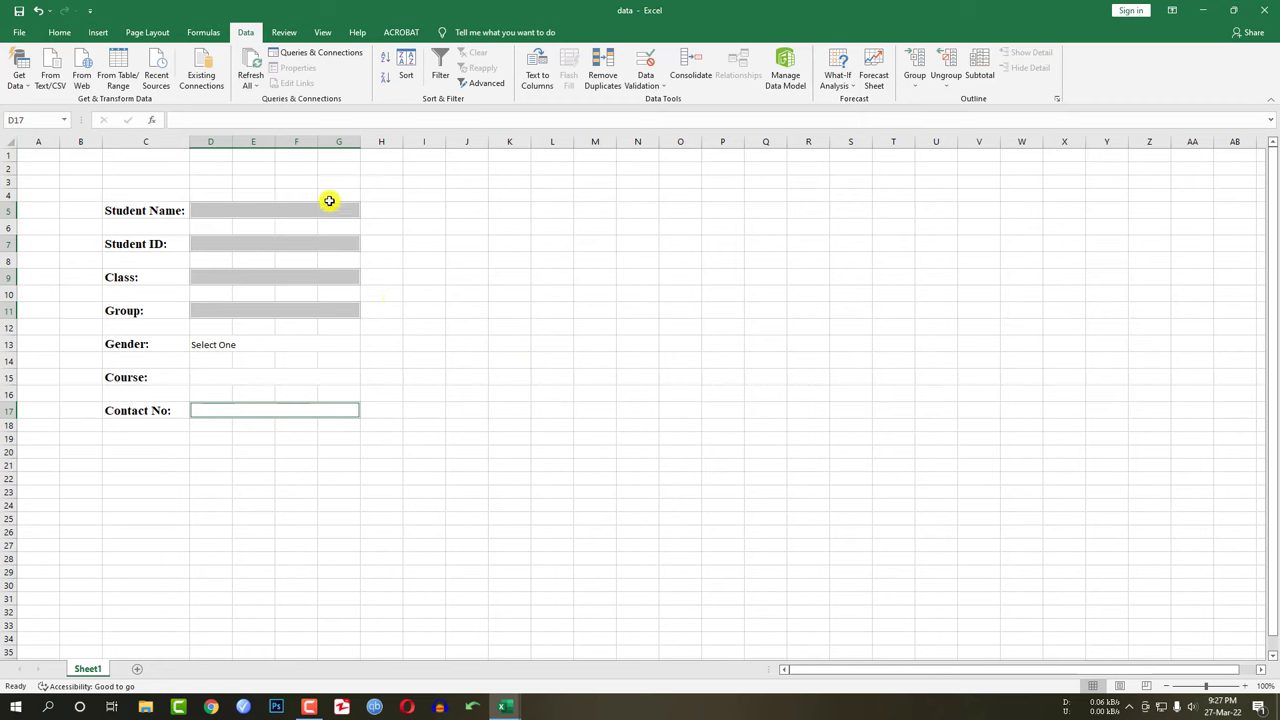
pyautogui.click(59, 34)
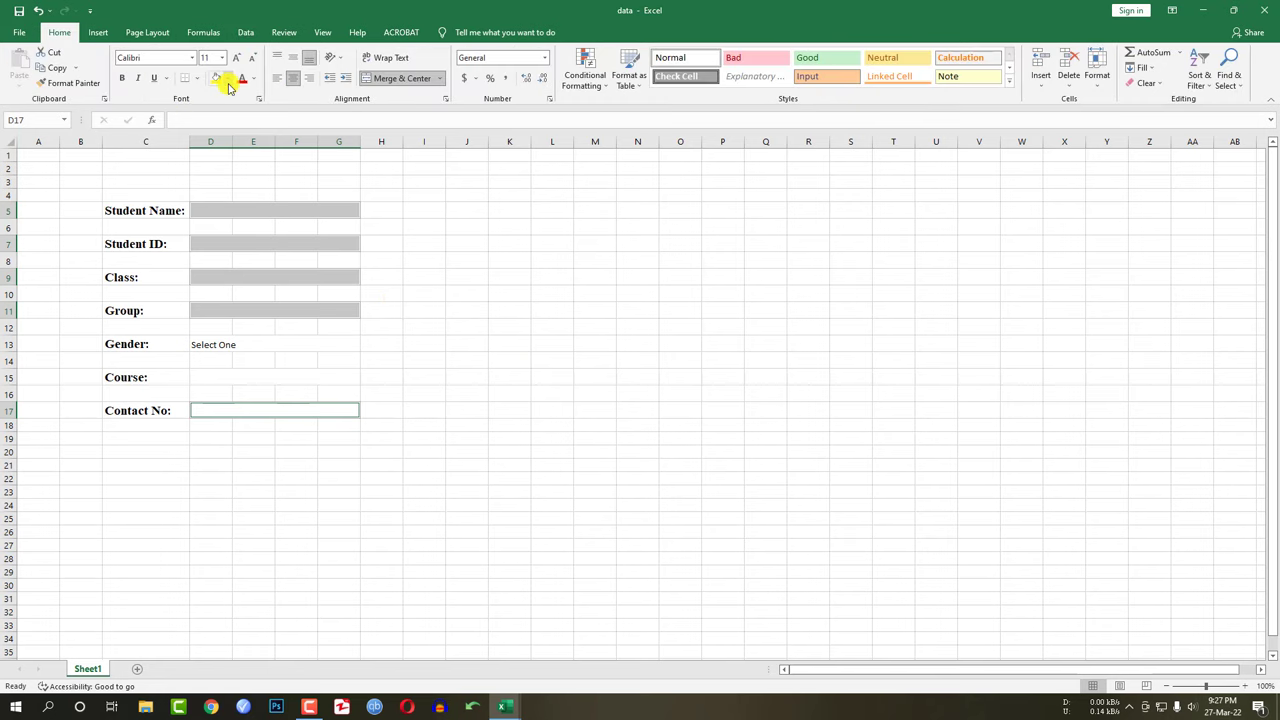
pyautogui.click(228, 84)
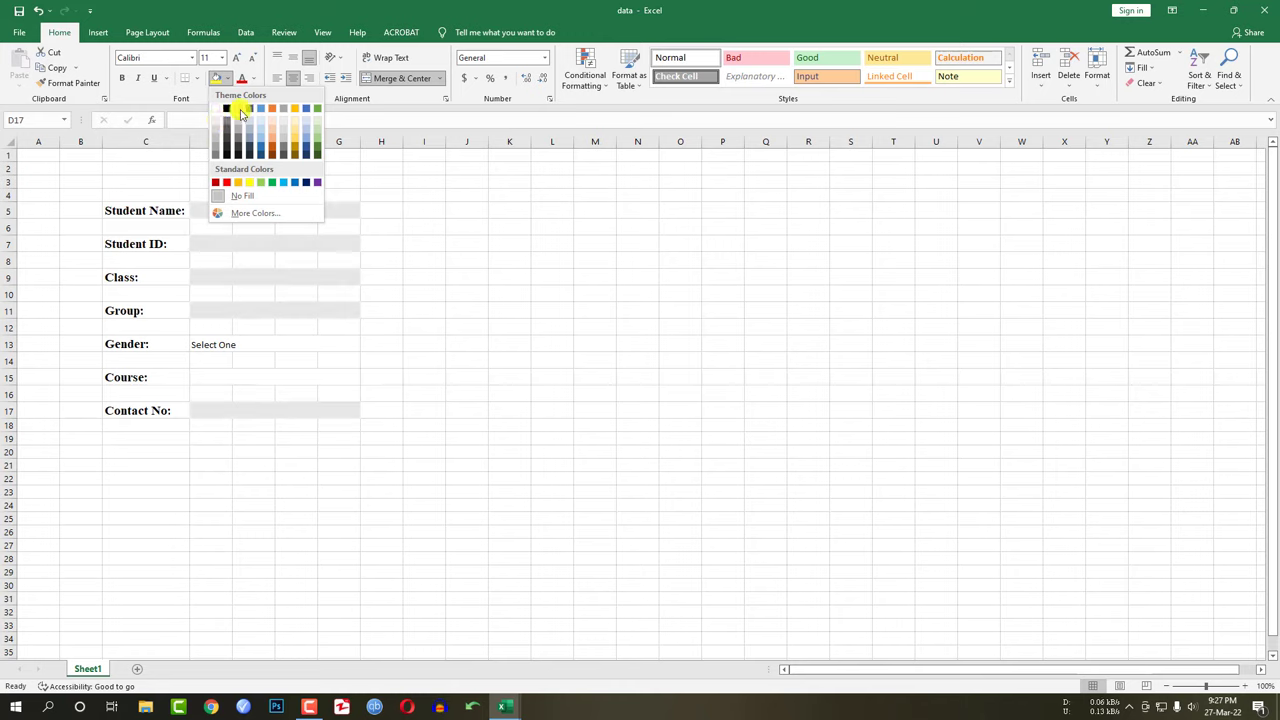
pyautogui.click(216, 118)
pyautogui.click(478, 322)
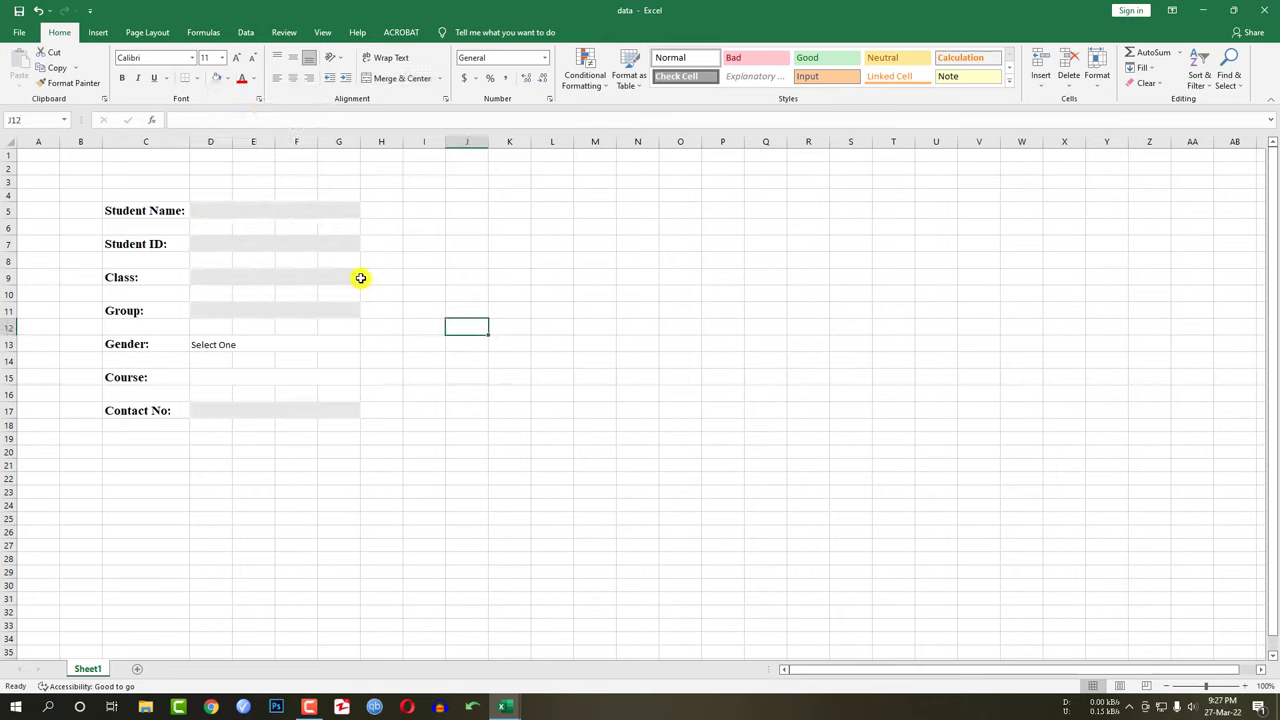
# - Select the entry cells D5, D7, D9, D11 and D17 together
pyautogui.click(297, 212)
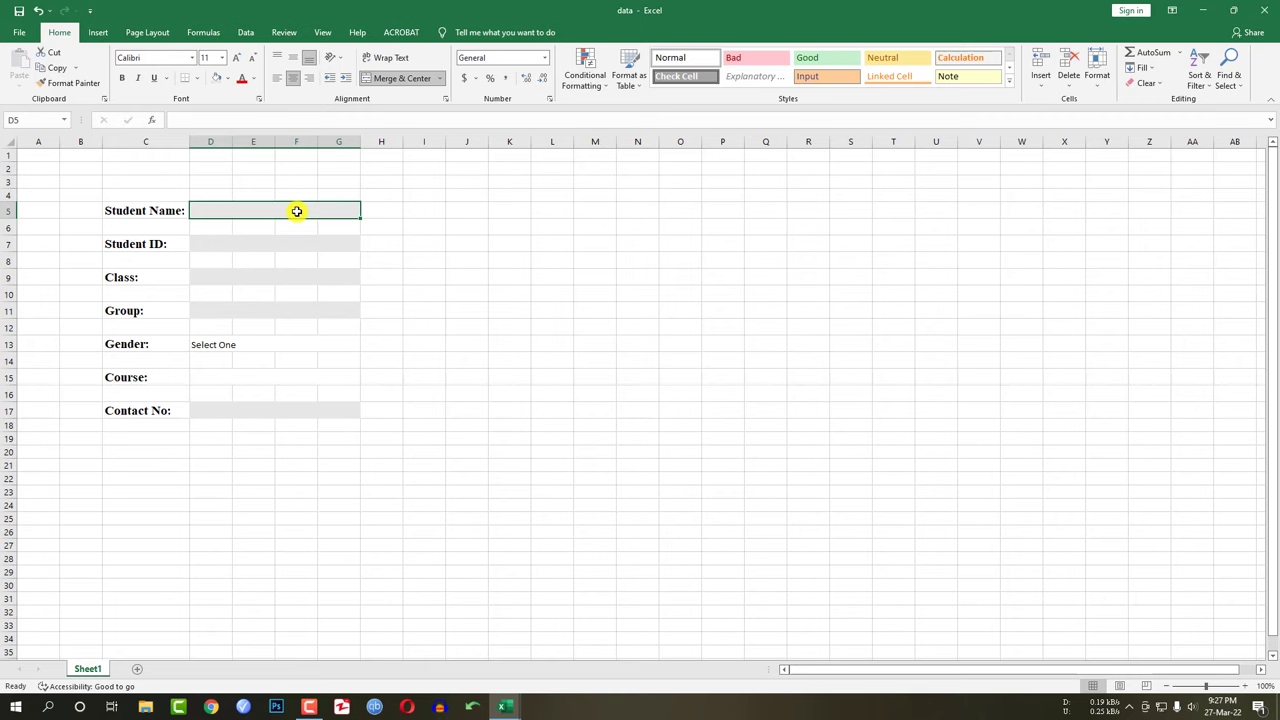
pyautogui.click(330, 240)
pyautogui.click(315, 278)
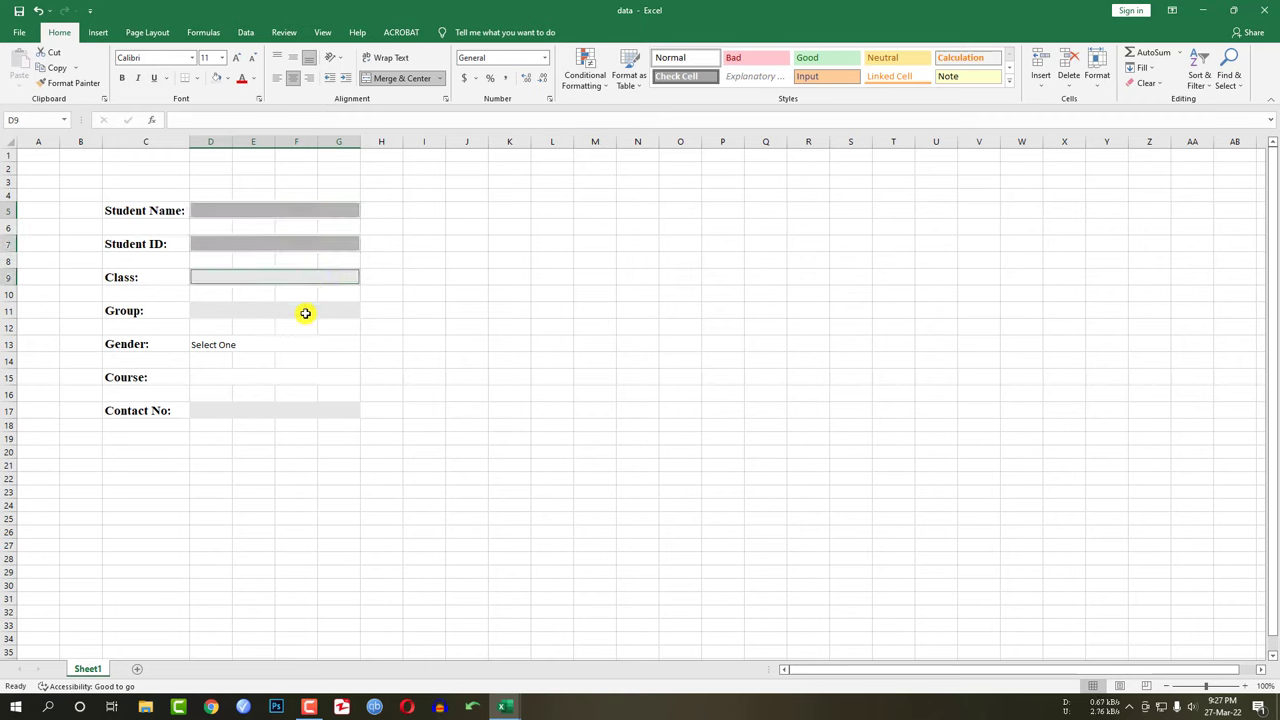
pyautogui.click(303, 312)
pyautogui.keyDown('ctrl'); pyautogui.click(293, 413); pyautogui.keyUp('ctrl')
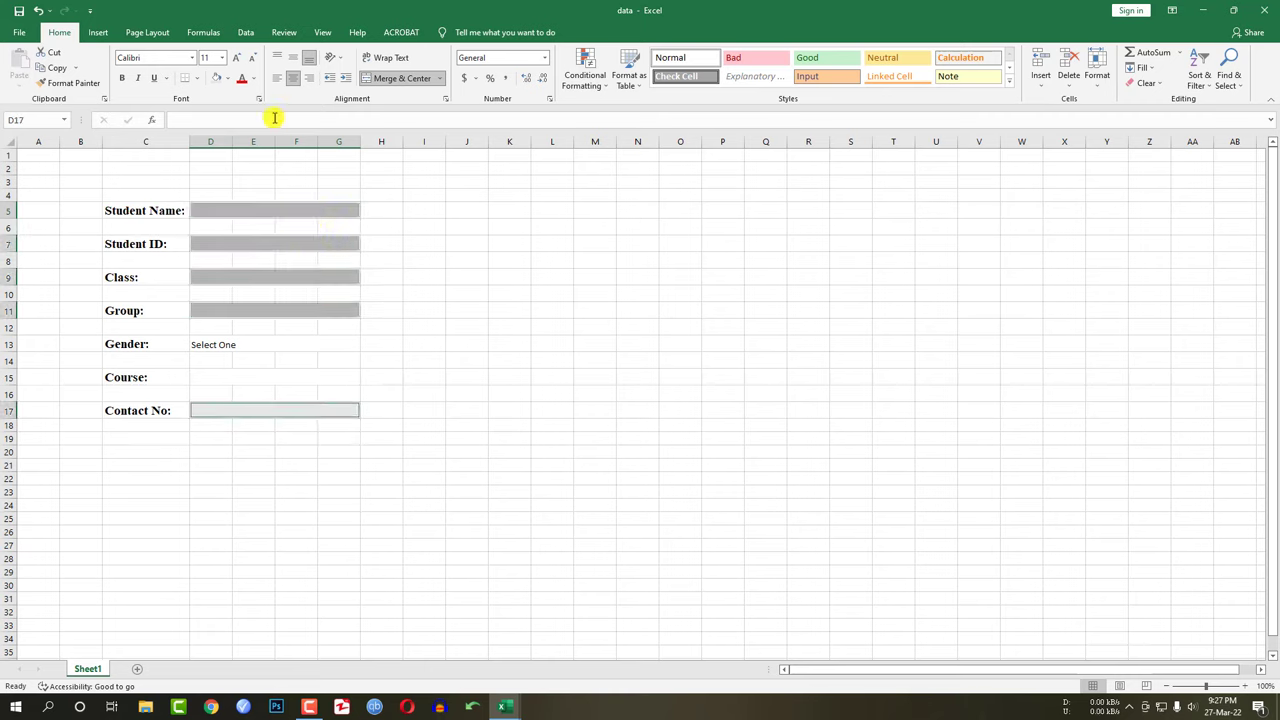
# - Add a No Blanks conditional formatting rule that fills these cells light green
pyautogui.click(601, 88)
pyautogui.moveTo(628, 108)
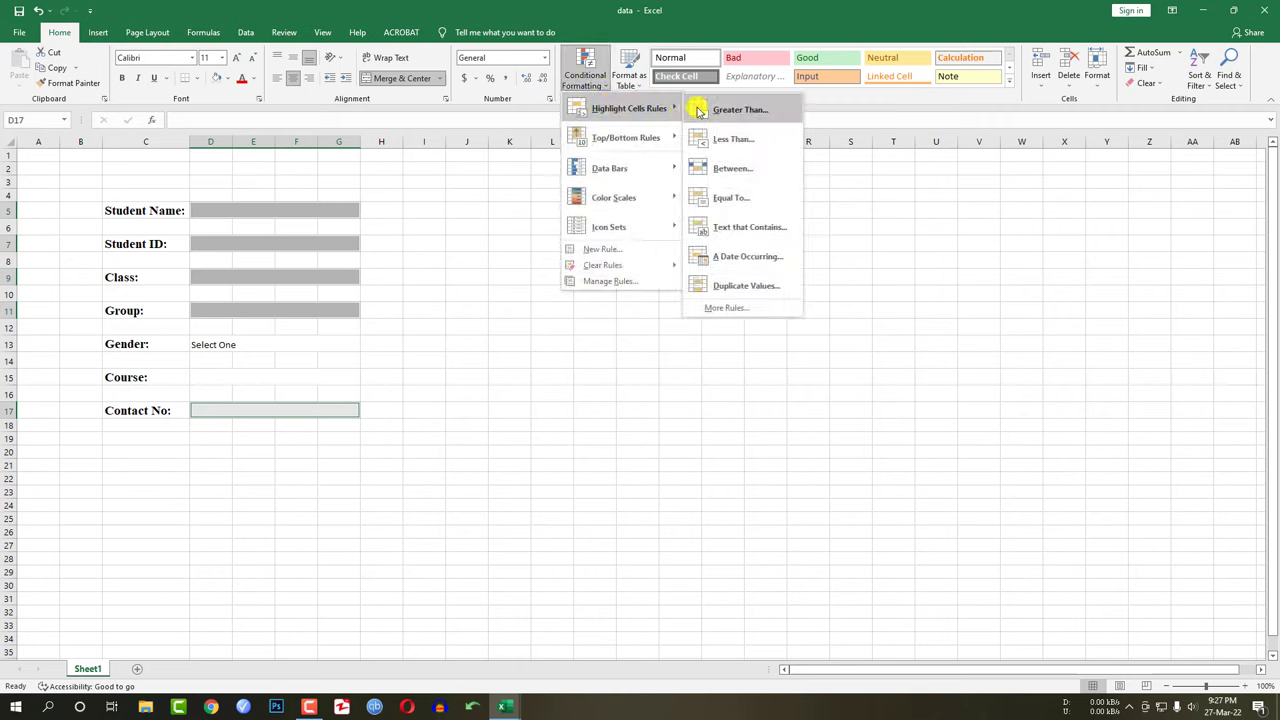
pyautogui.click(731, 311)
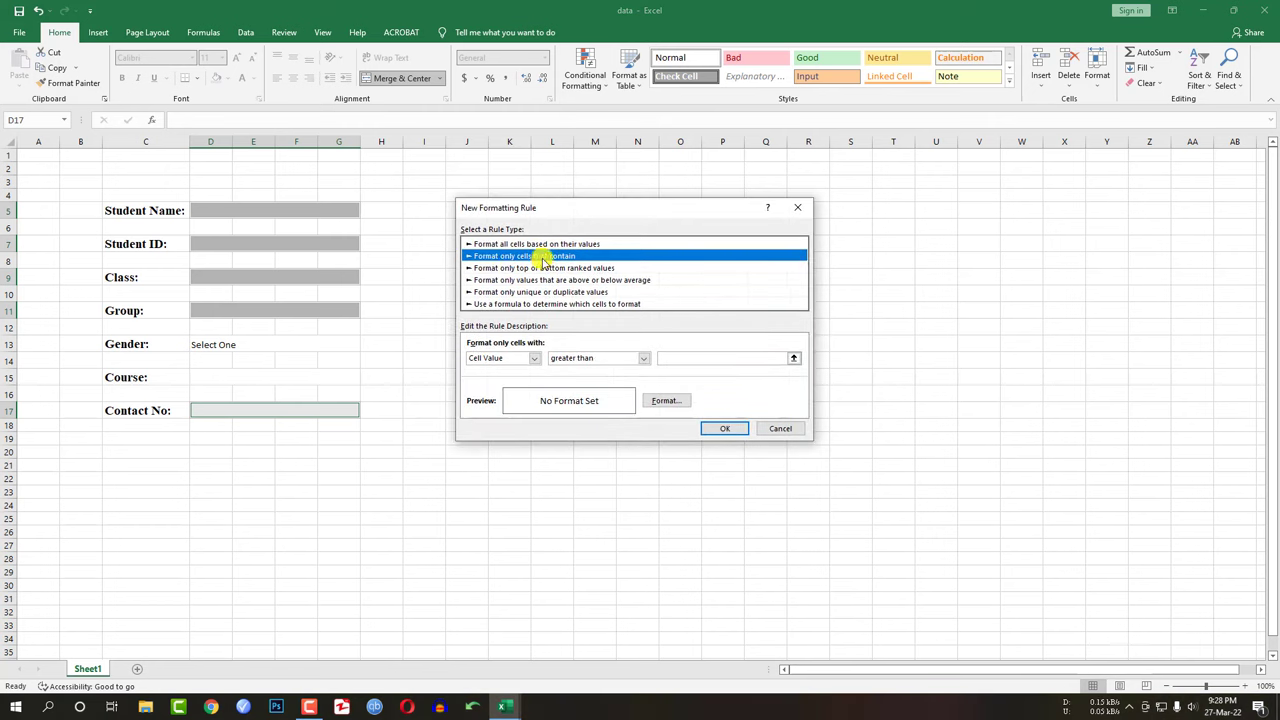
pyautogui.click(535, 362)
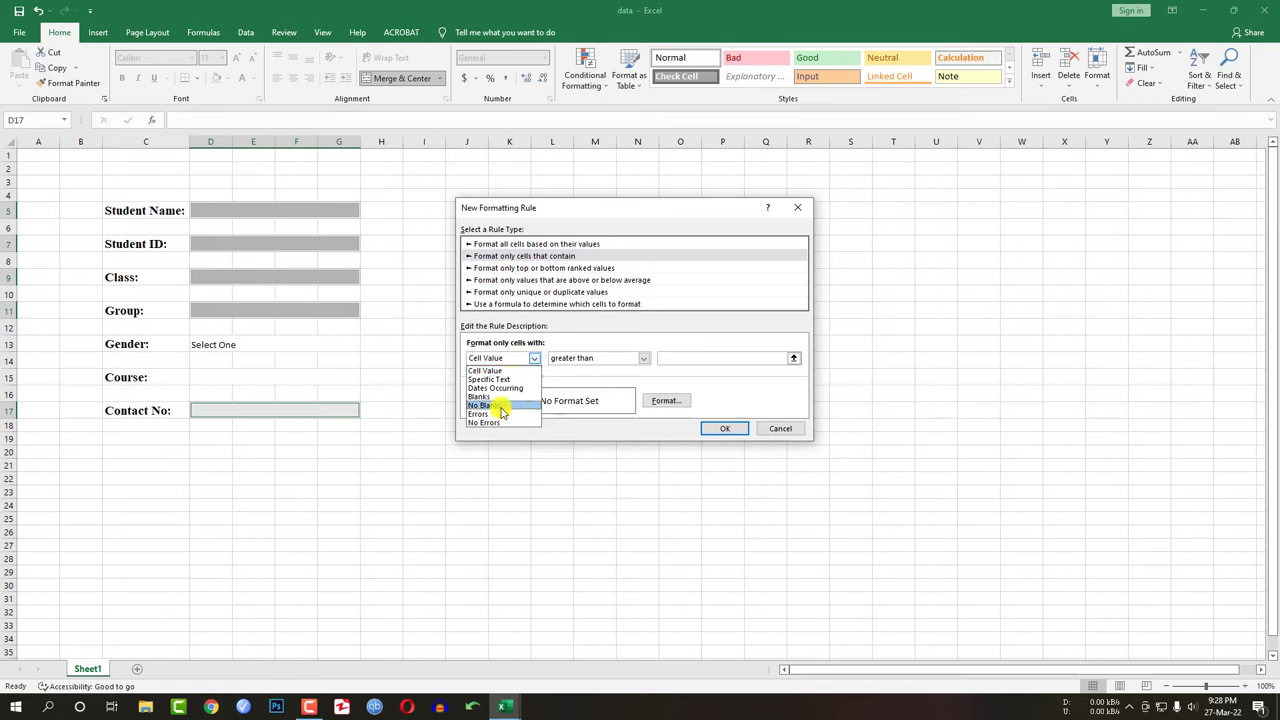
pyautogui.click(485, 405)
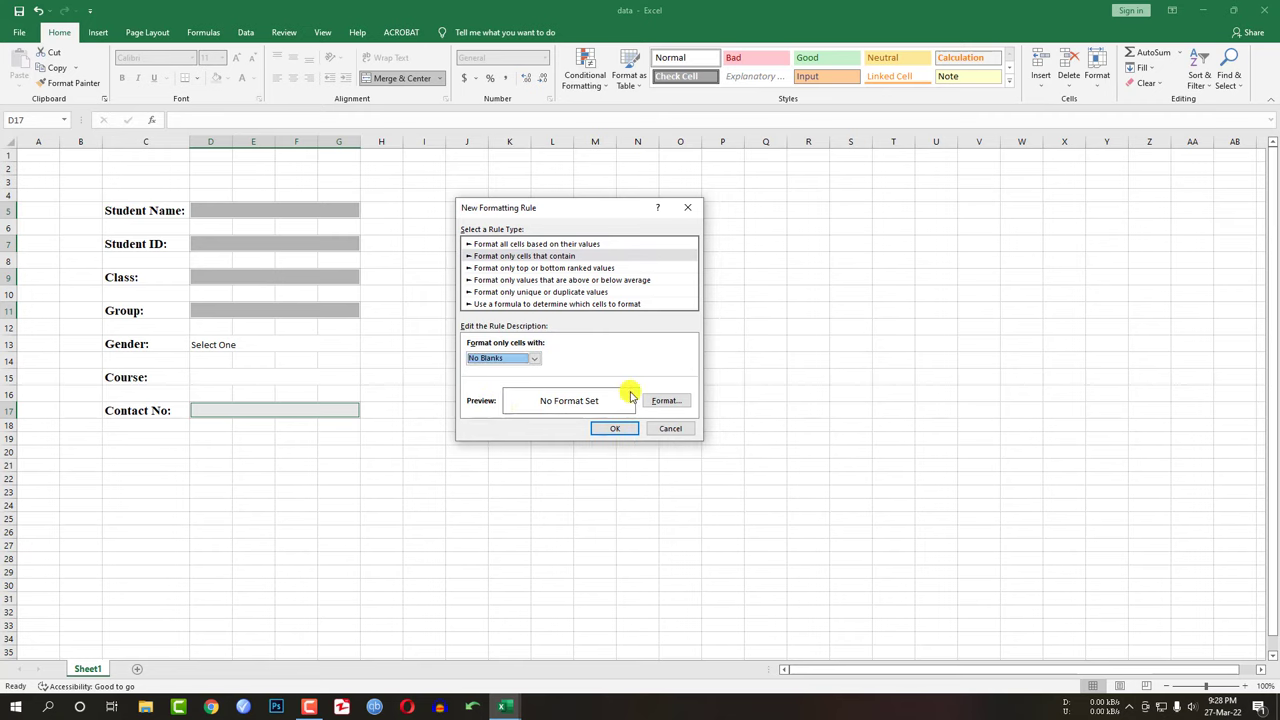
pyautogui.click(665, 400)
pyautogui.click(590, 158)
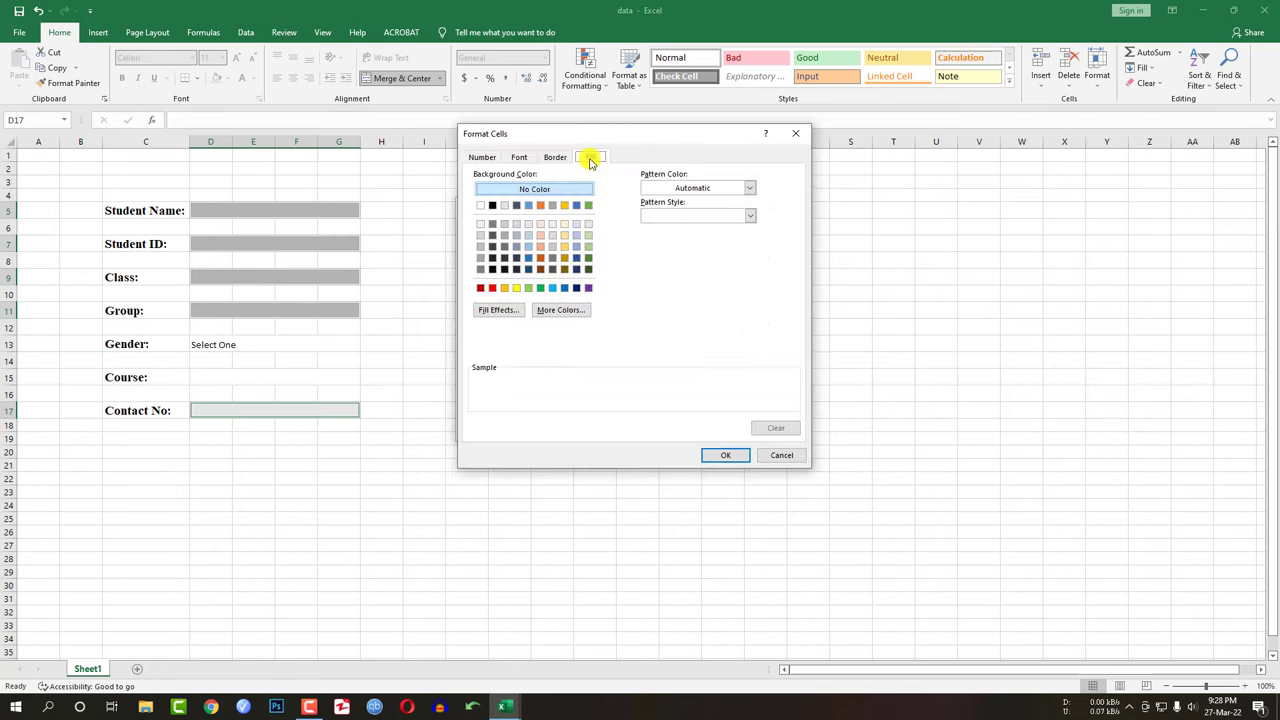
pyautogui.click(588, 225)
pyautogui.press('Return')
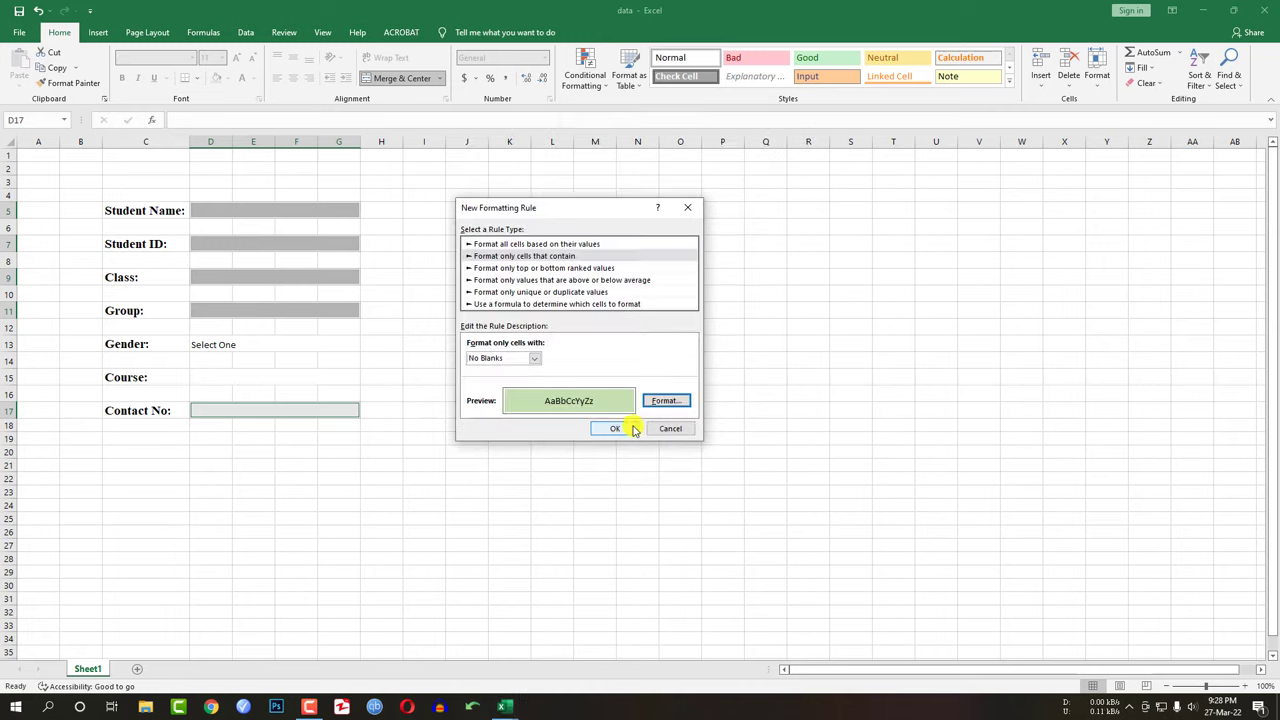
pyautogui.click(622, 432)
pyautogui.click(583, 289)
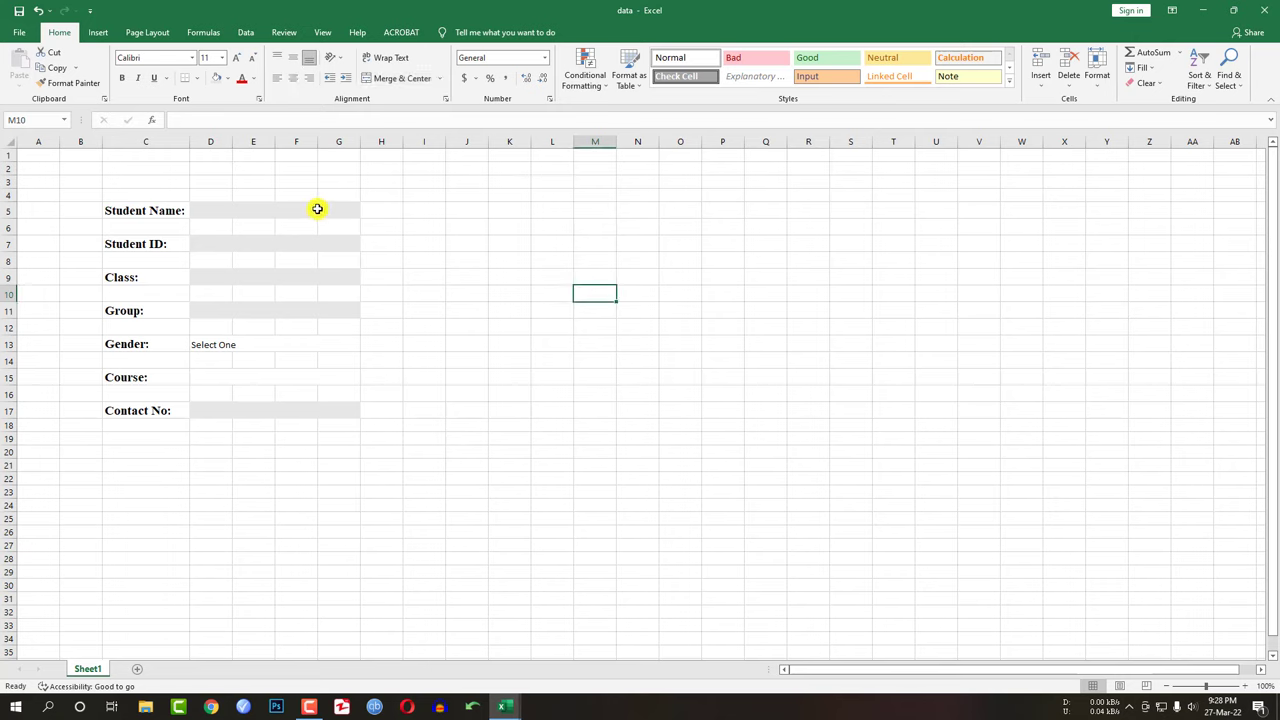
# - Type a test name 'M' into the Student Name cell D5
pyautogui.click(317, 209)
pyautogui.write('Man')
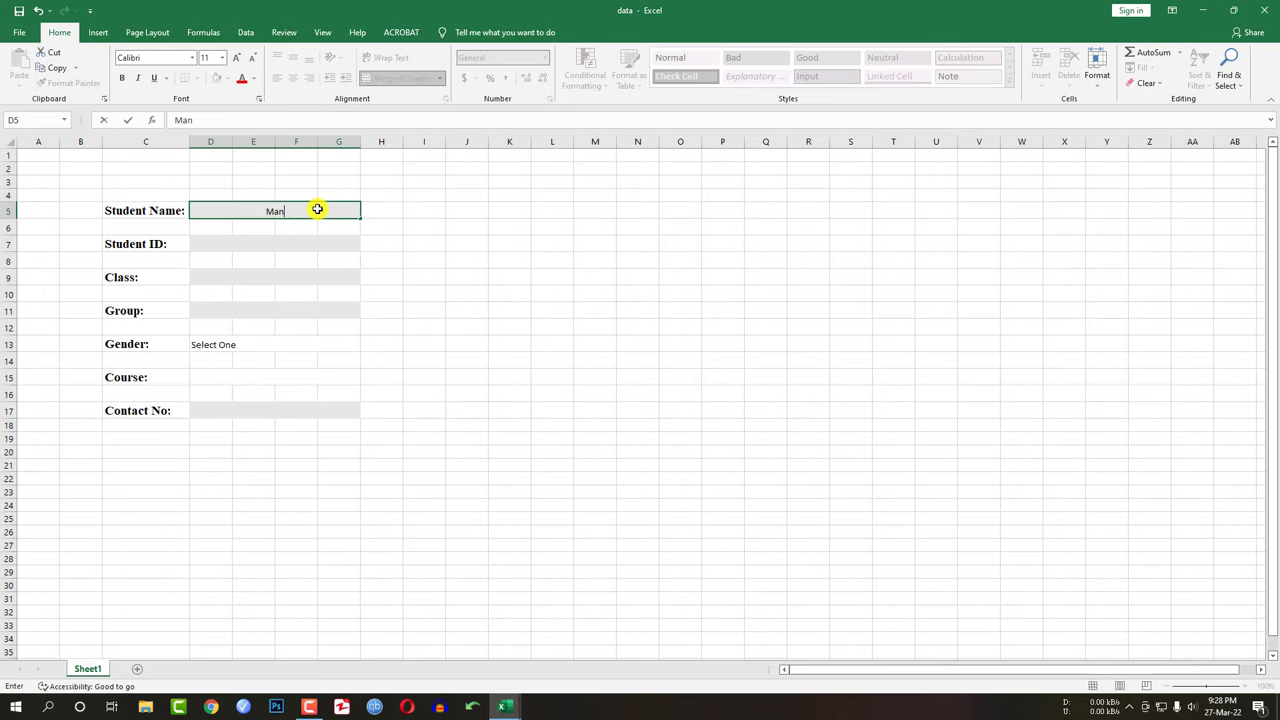
pyautogui.press('Return')
# - Set all seven entry cells D5–D17 to left-aligned, 20-point Times New Roman
pyautogui.click(317, 209)
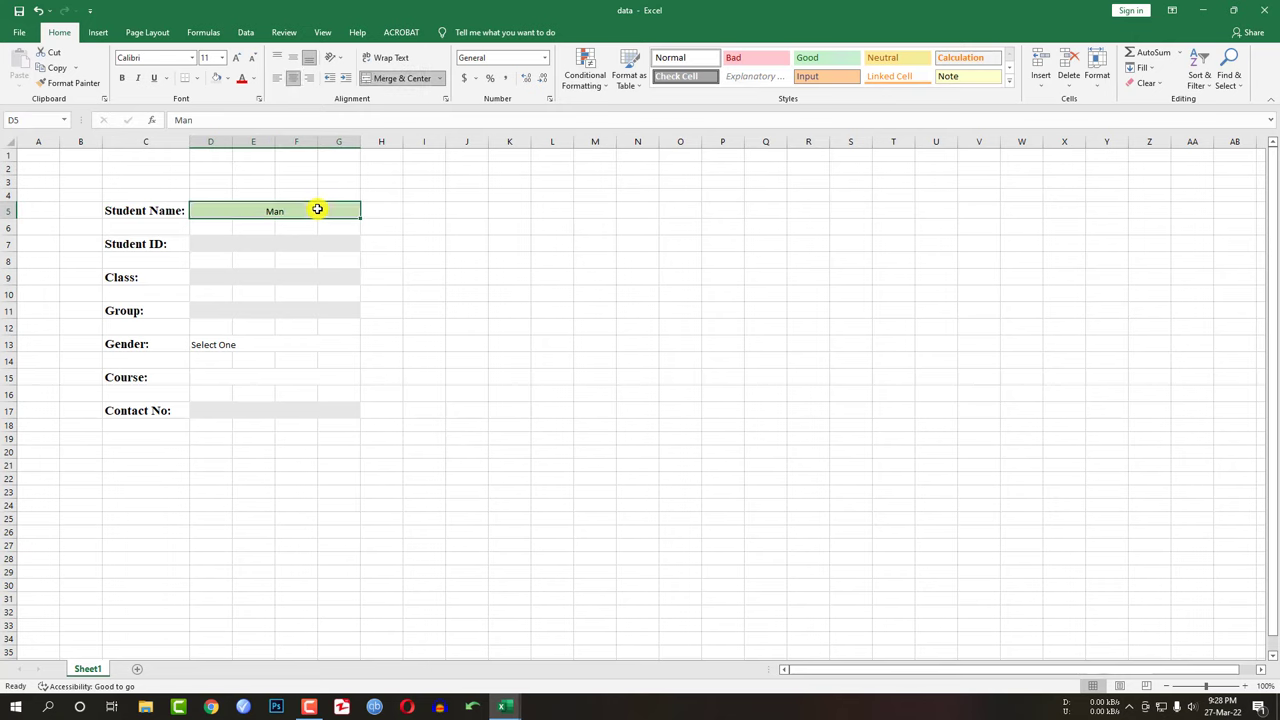
pyautogui.keyDown('ctrl'); pyautogui.click(300, 241); pyautogui.keyUp('ctrl')
pyautogui.keyDown('ctrl'); pyautogui.click(290, 276); pyautogui.keyUp('ctrl')
pyautogui.keyDown('ctrl'); pyautogui.click(286, 313); pyautogui.keyUp('ctrl')
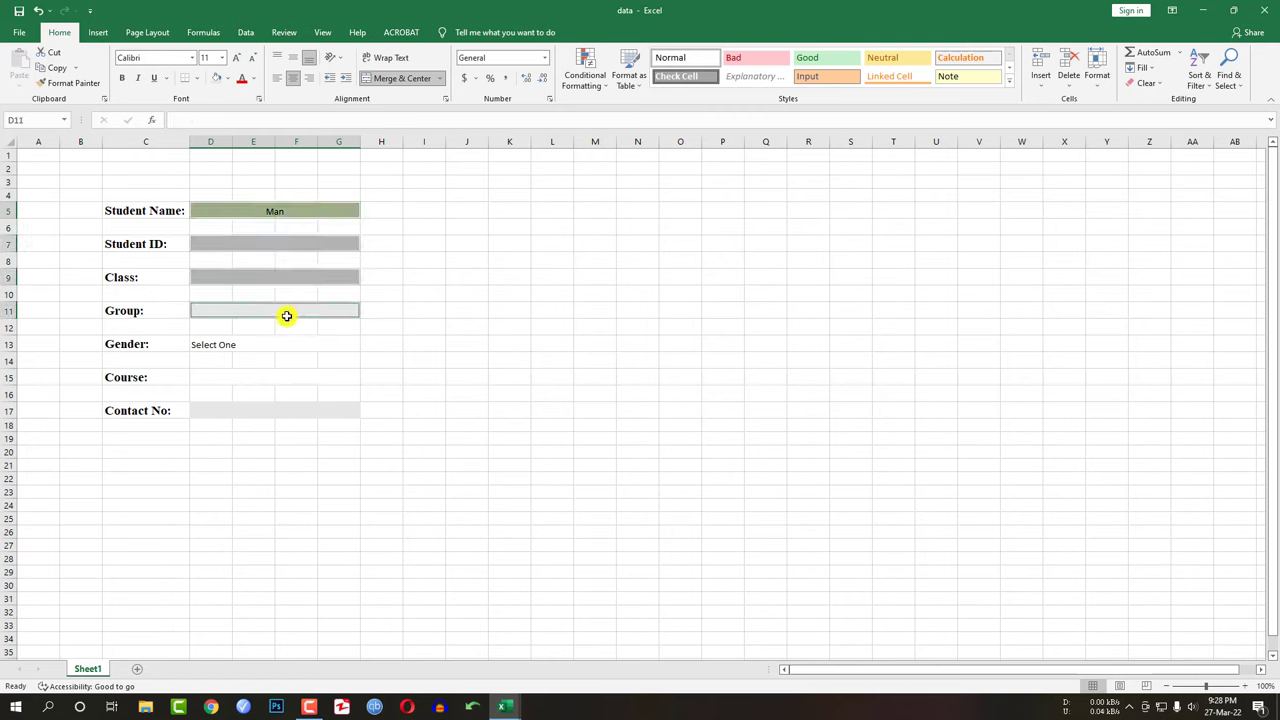
pyautogui.keyDown('ctrl'); pyautogui.click(278, 348); pyautogui.keyUp('ctrl')
pyautogui.keyDown('ctrl'); pyautogui.click(263, 376); pyautogui.keyUp('ctrl')
pyautogui.keyDown('ctrl'); pyautogui.click(257, 410); pyautogui.keyUp('ctrl')
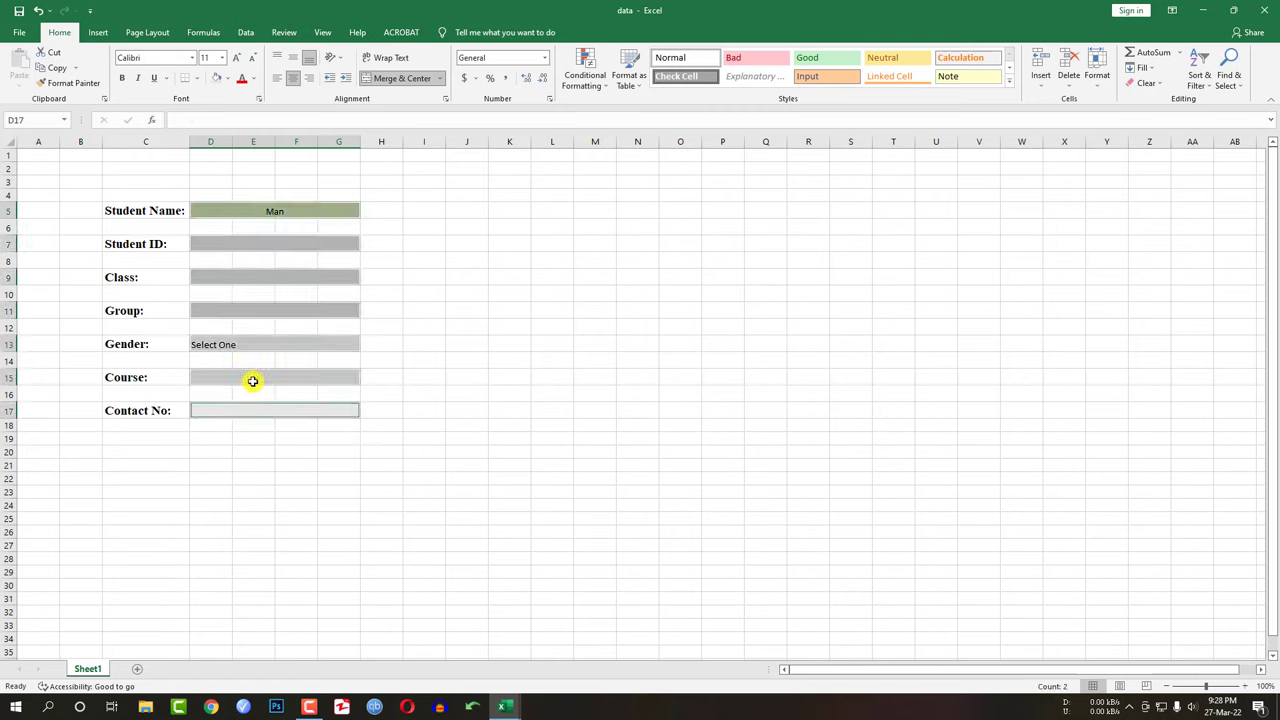
pyautogui.click(157, 61)
pyautogui.write('Times New Roman')
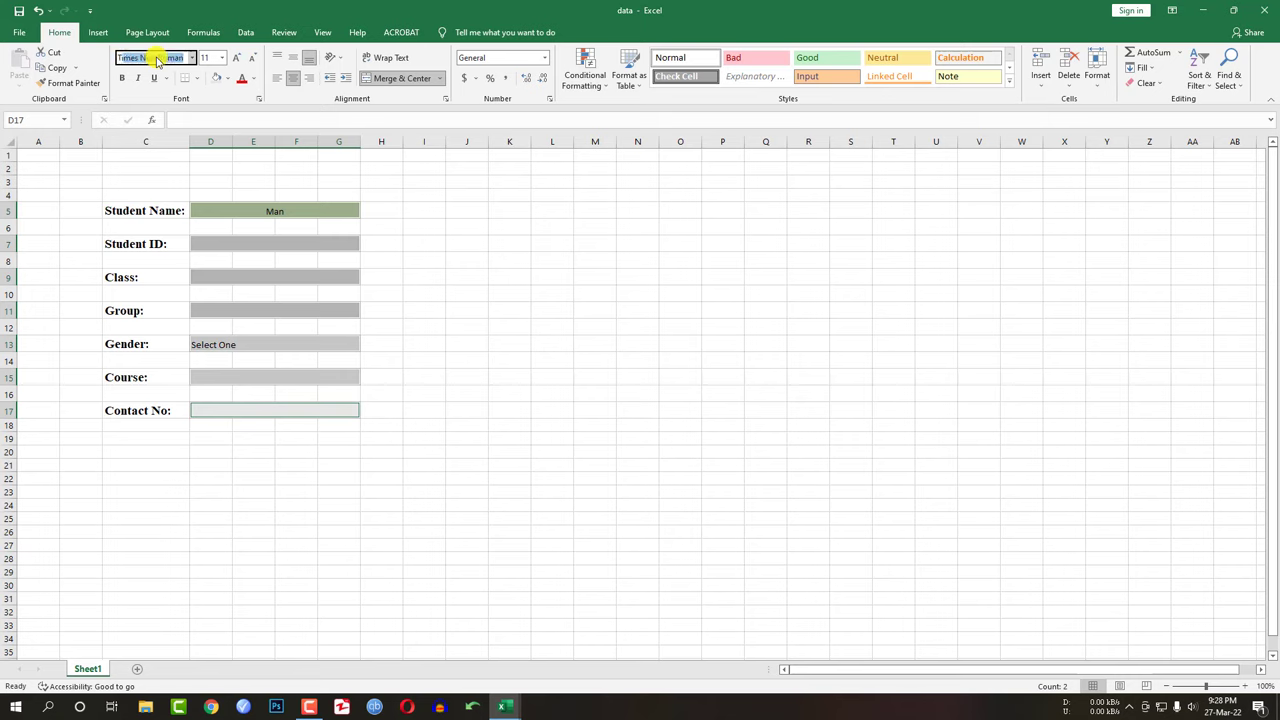
pyautogui.press('Return')
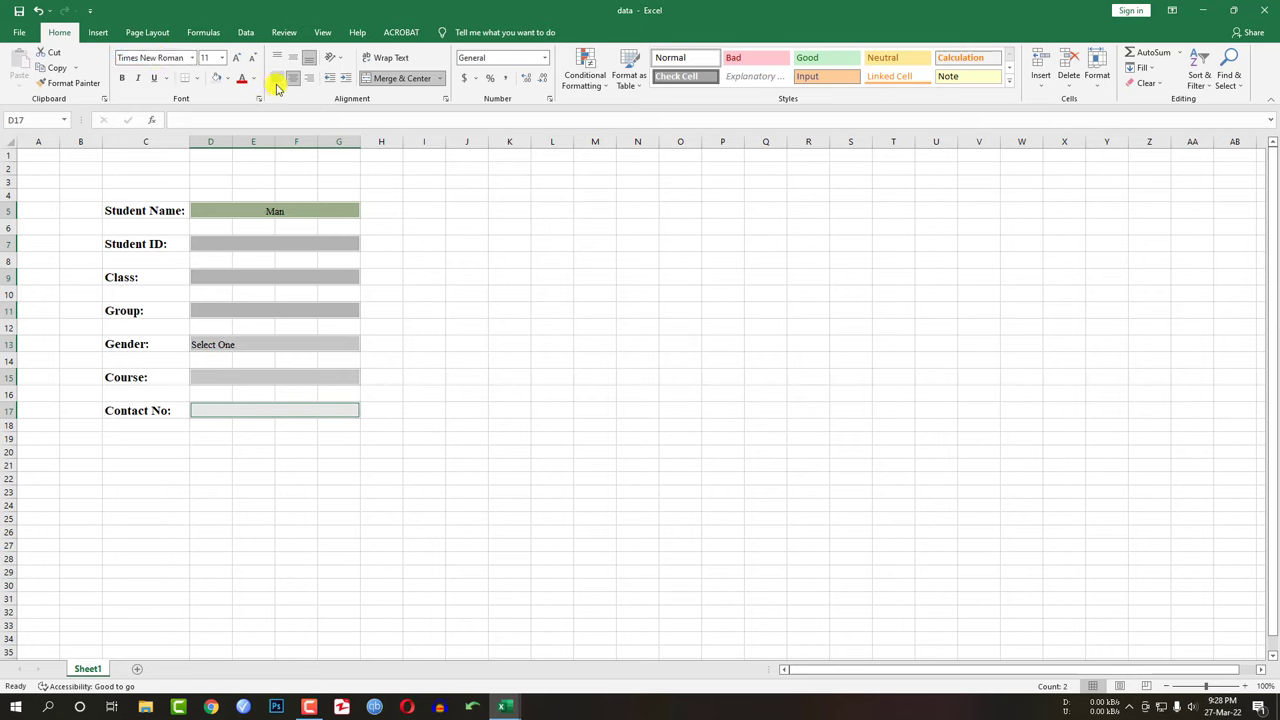
pyautogui.click(277, 79)
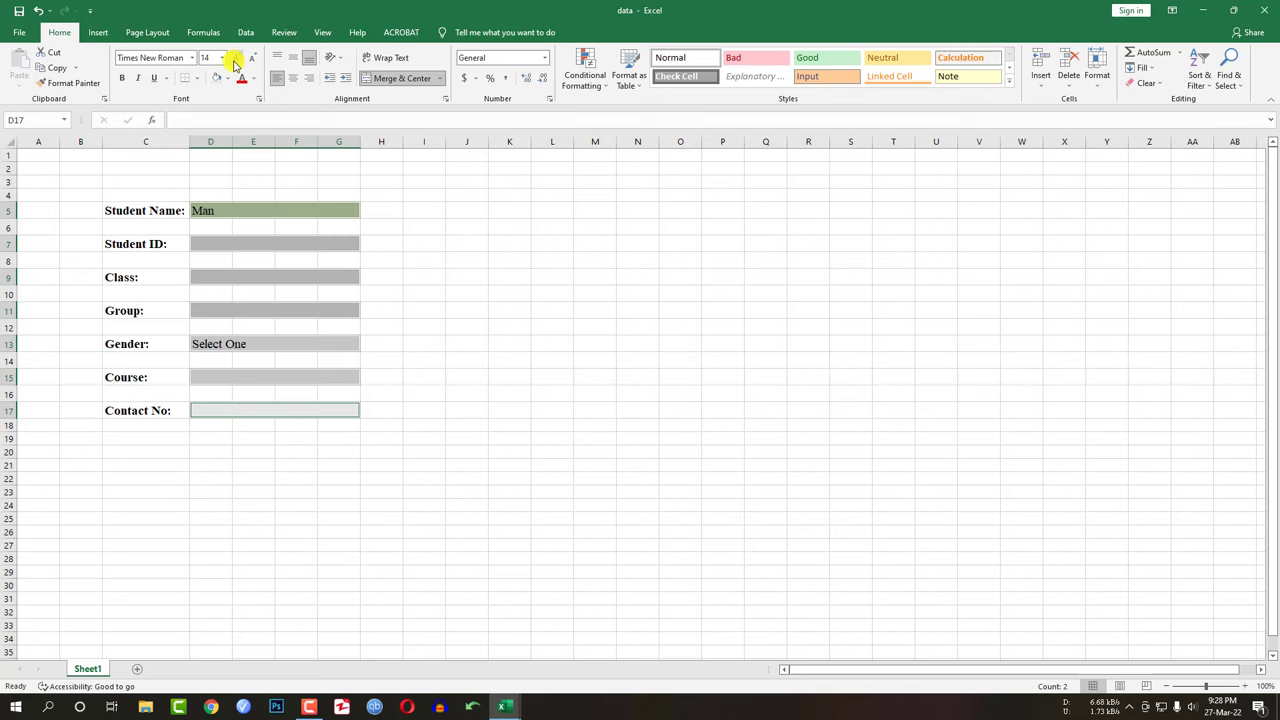
pyautogui.click(233, 60)
pyautogui.doubleClick(233, 60)
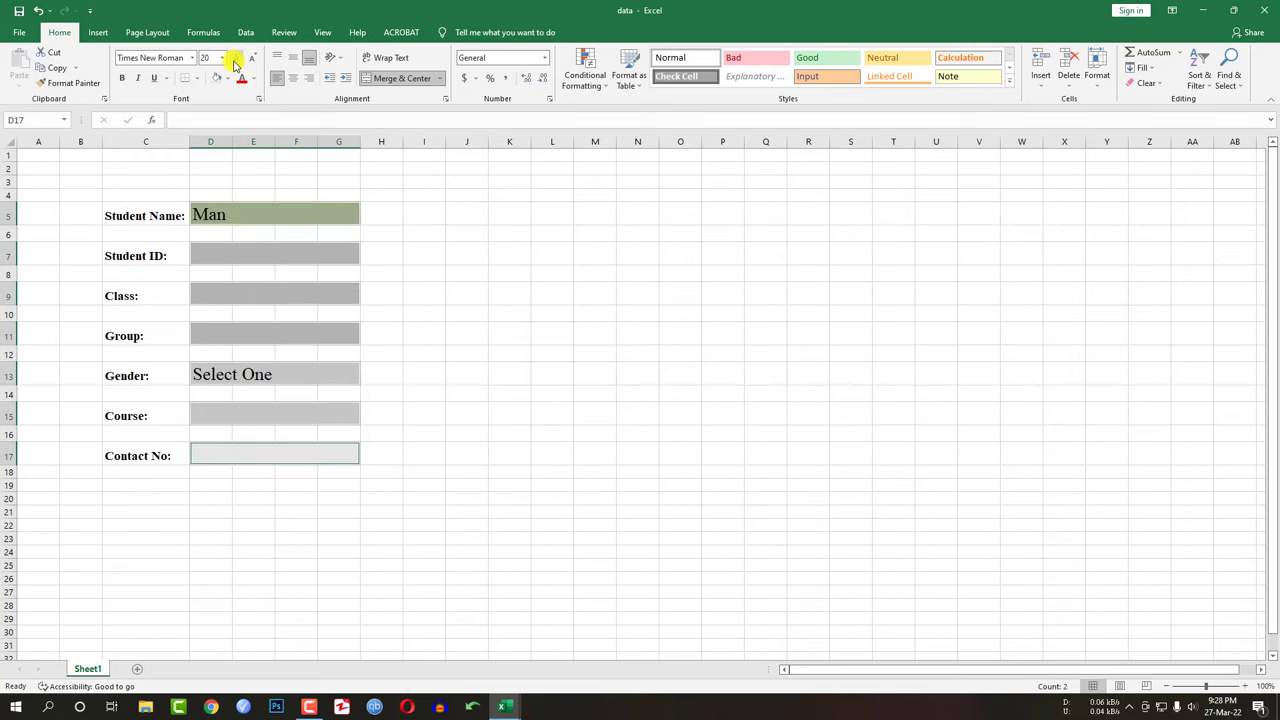
# - Enter the test value 'Man' in Student ID, then delete the test entries from both cells
pyautogui.click(259, 255)
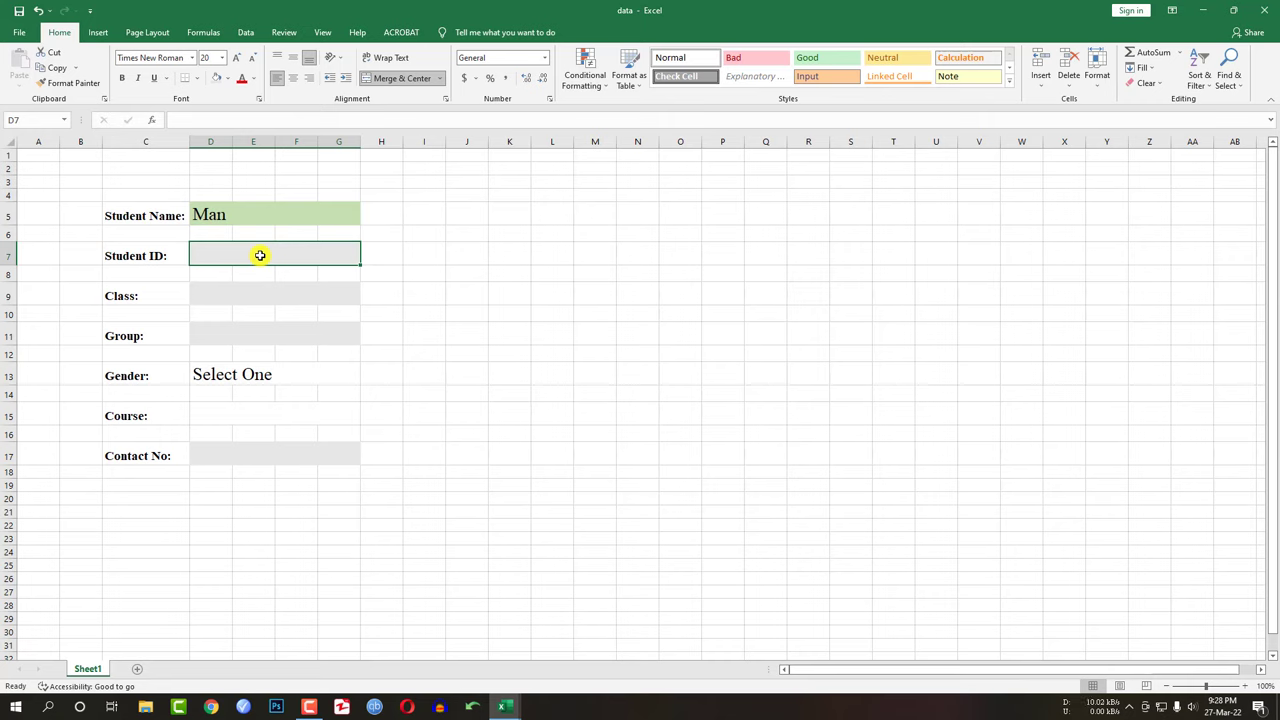
pyautogui.write('Man')
pyautogui.press('Return')
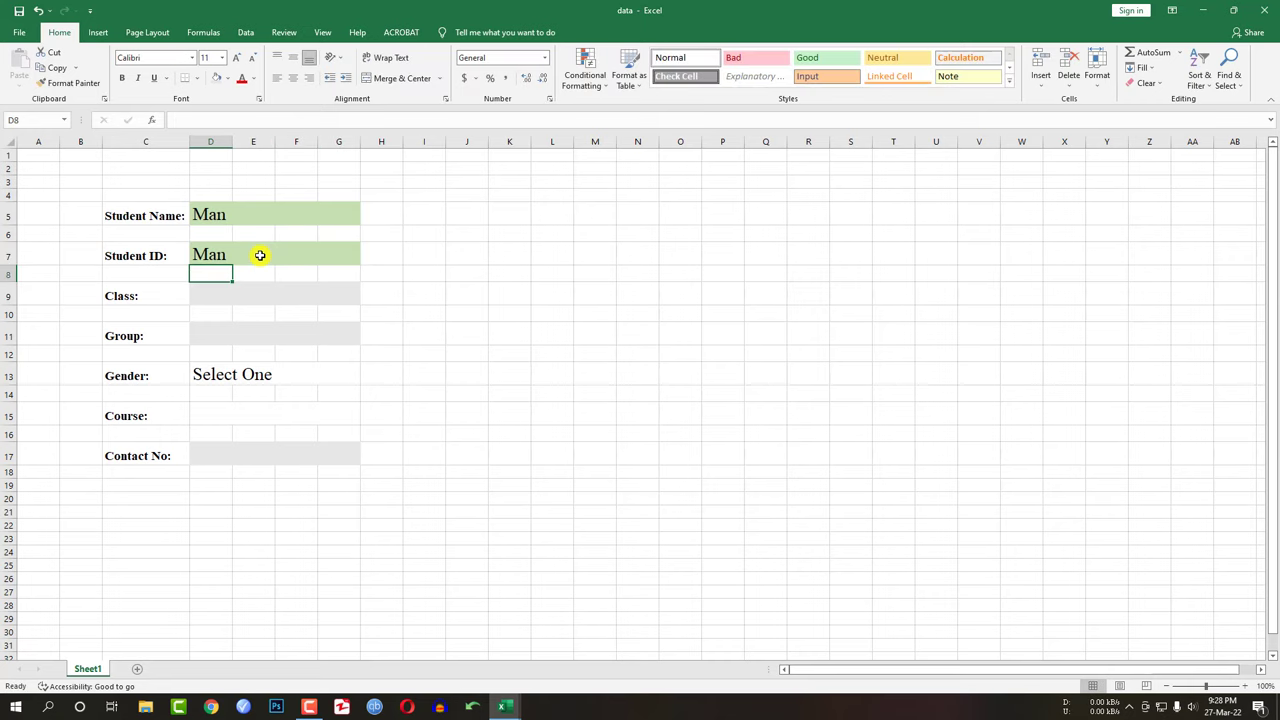
pyautogui.click(259, 255)
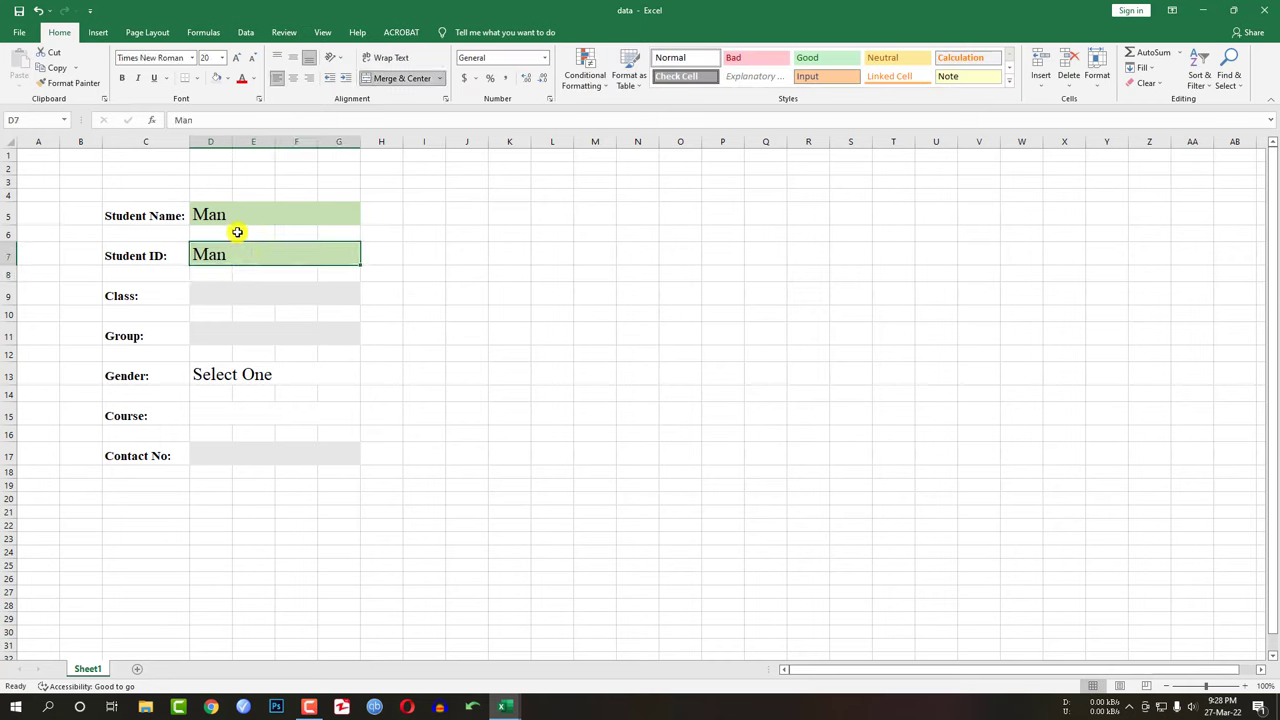
pyautogui.click(253, 212)
pyautogui.press('Delete')
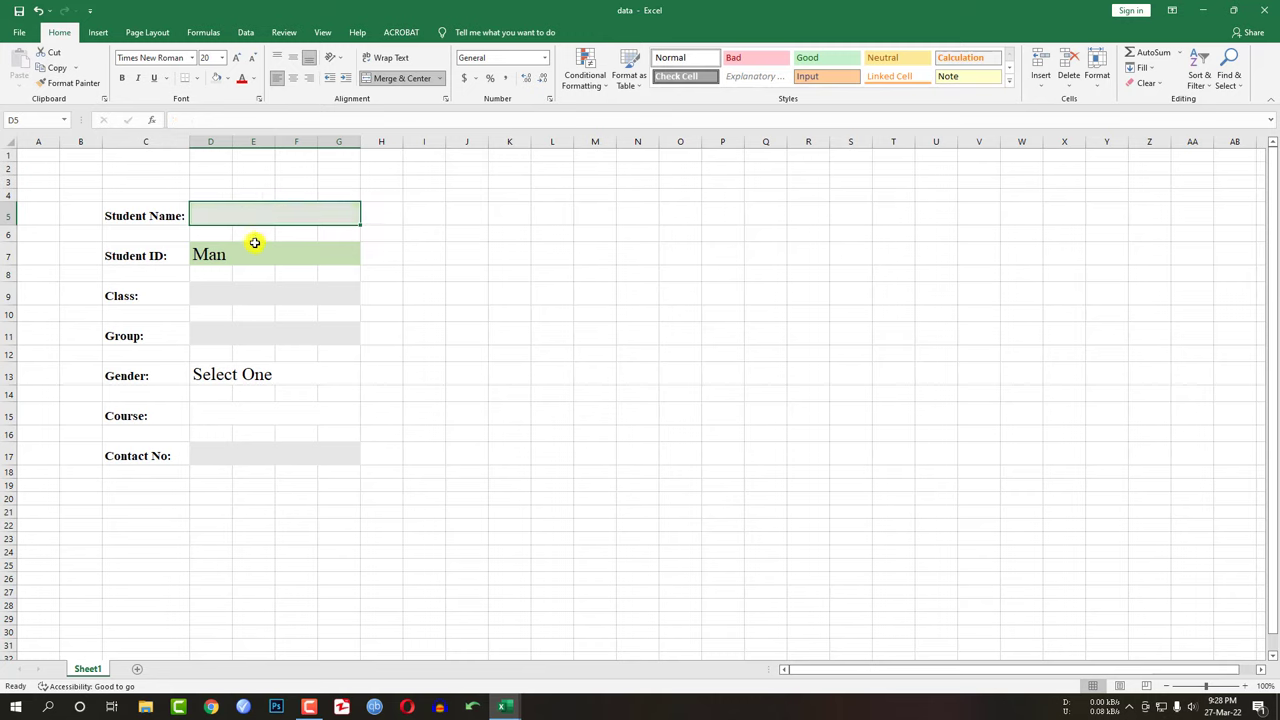
pyautogui.click(254, 252)
pyautogui.press('Delete')
pyautogui.click(419, 252)
pyautogui.click(391, 218)
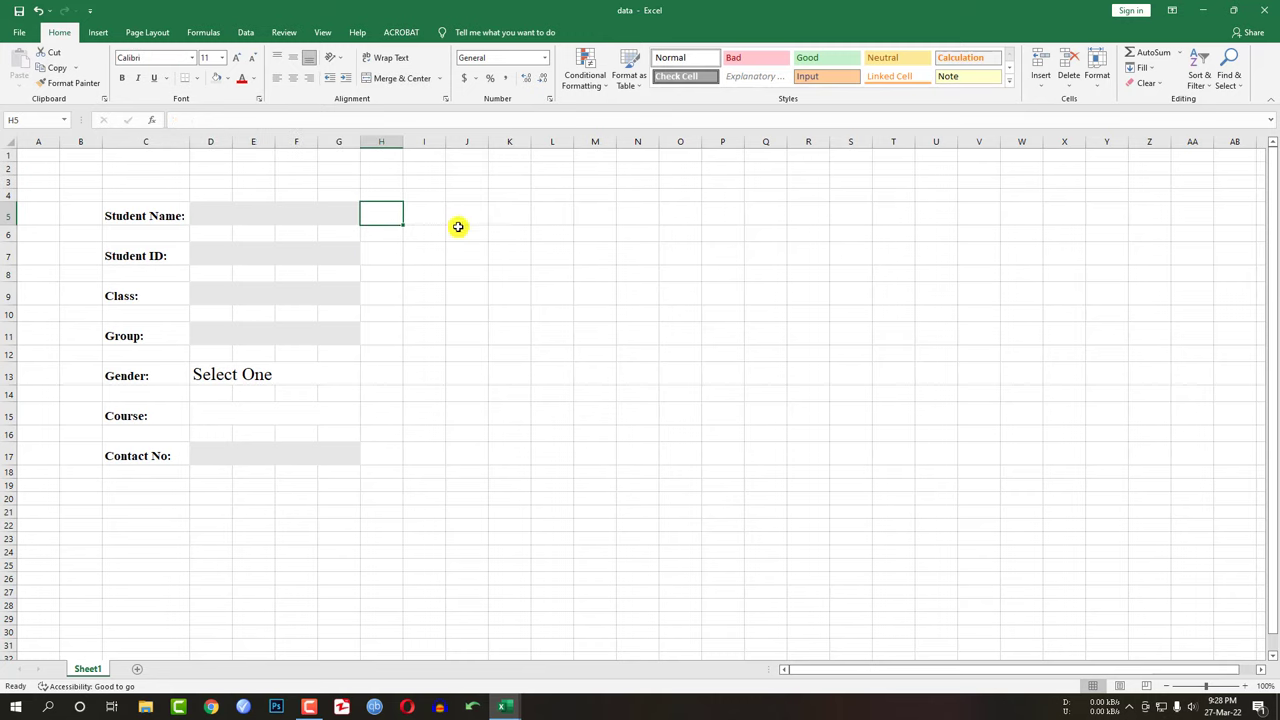
# - Write an IF check formula in H5 referencing D5, then test it with the name 'man'
pyautogui.write('=')
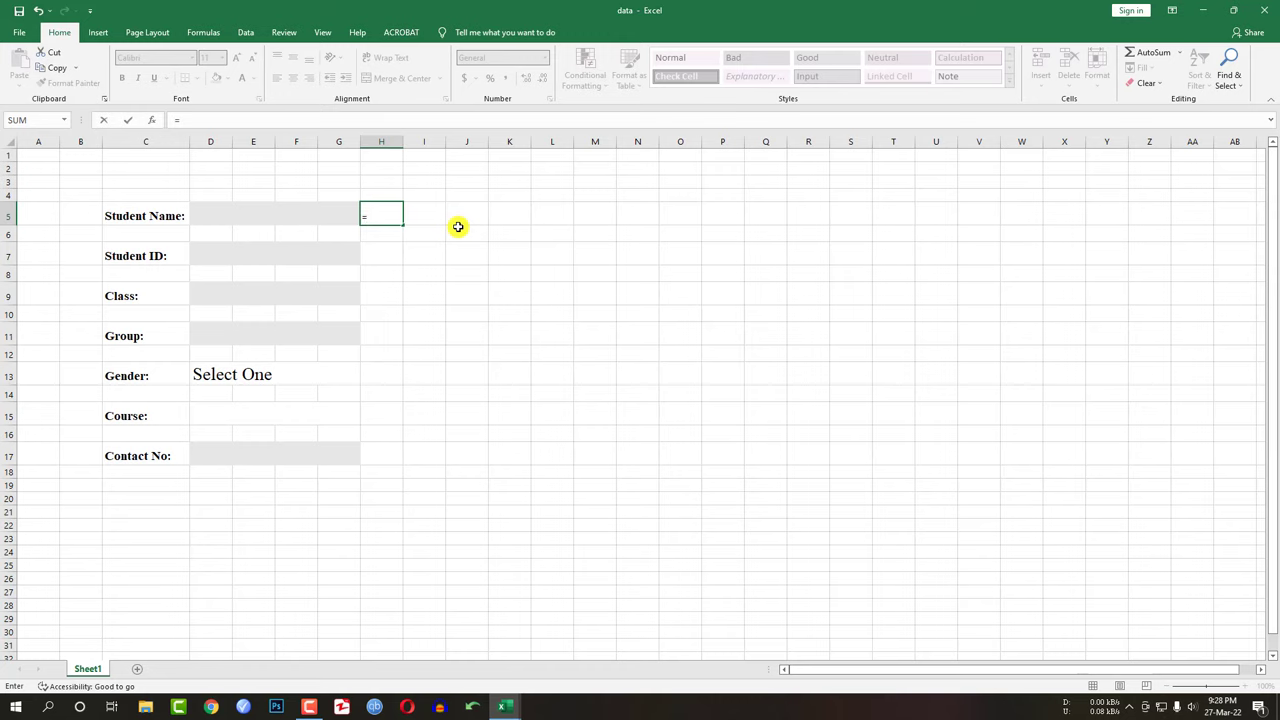
pyautogui.write('if(')
pyautogui.click(297, 218)
pyautogui.write('=')
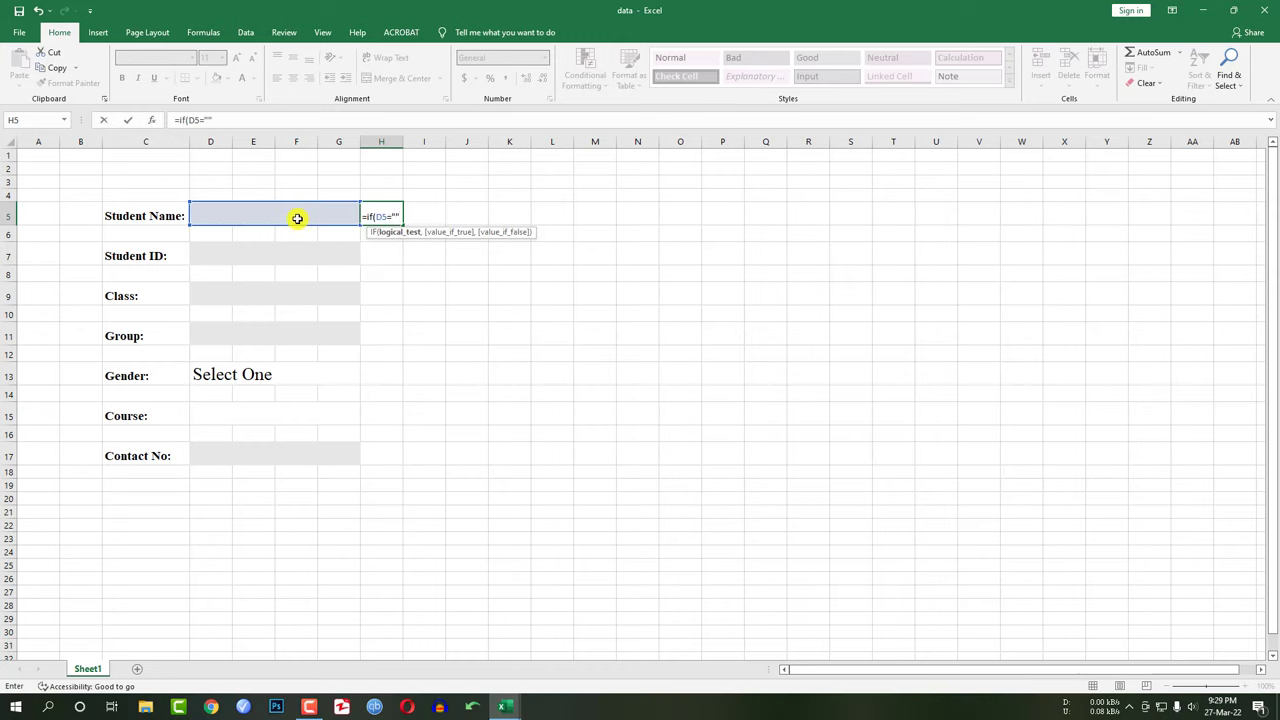
pyautogui.write(',')
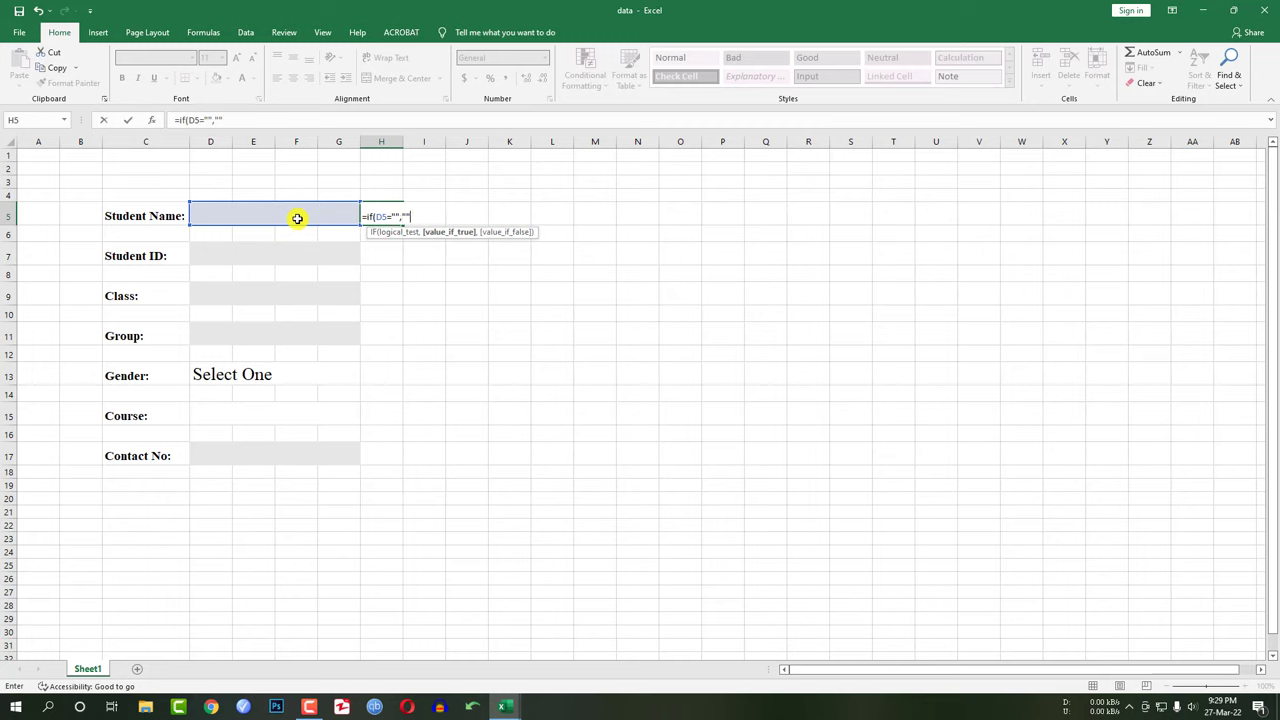
pyautogui.write(',"P')
pyautogui.write(')')
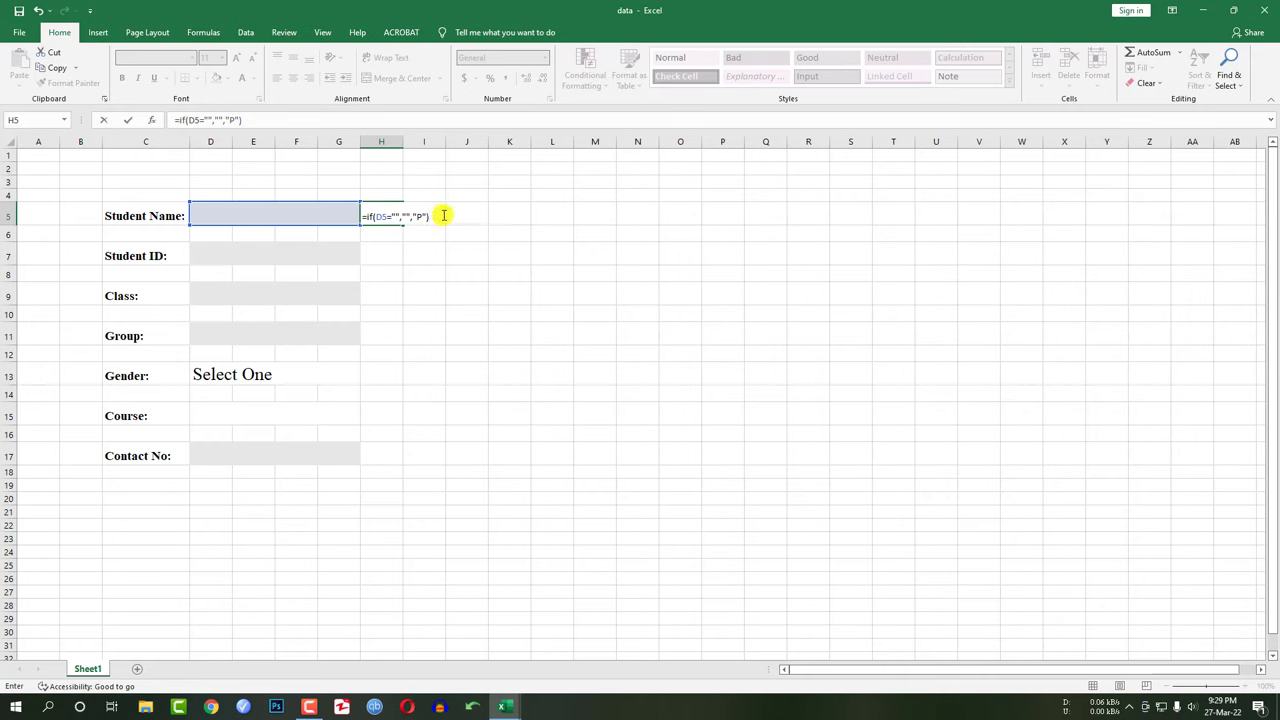
pyautogui.press('Return')
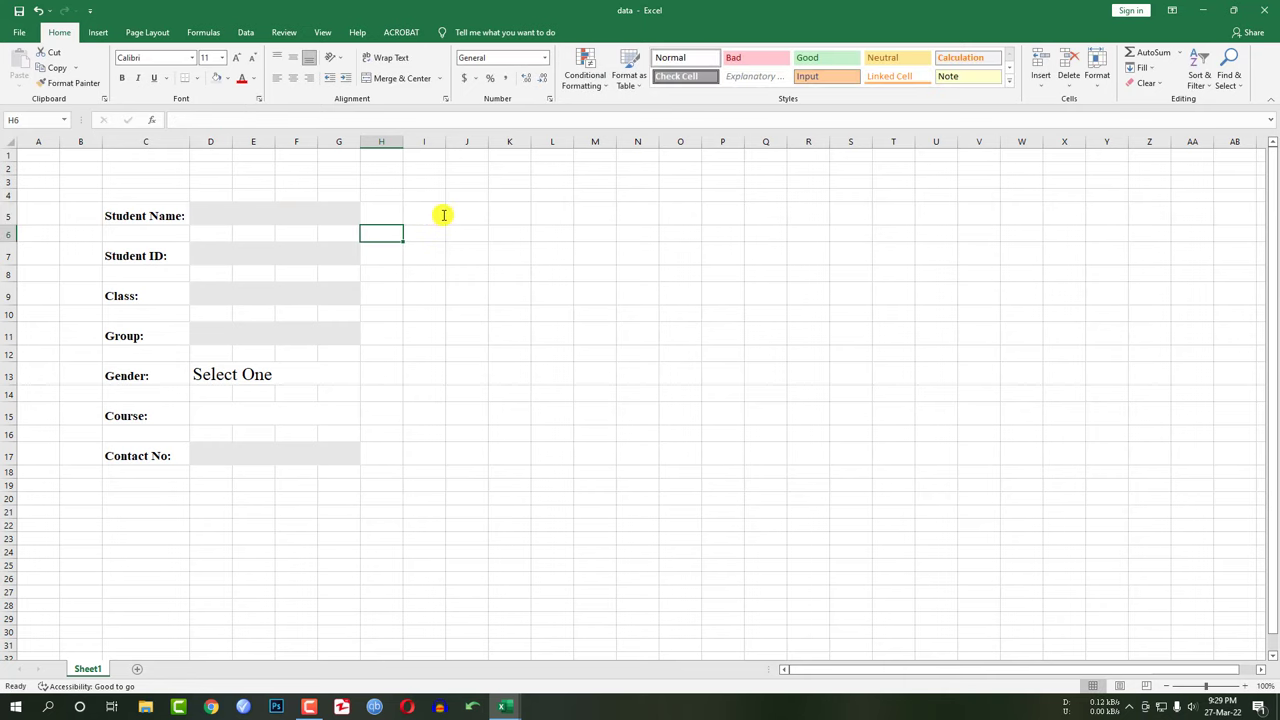
pyautogui.click(312, 218)
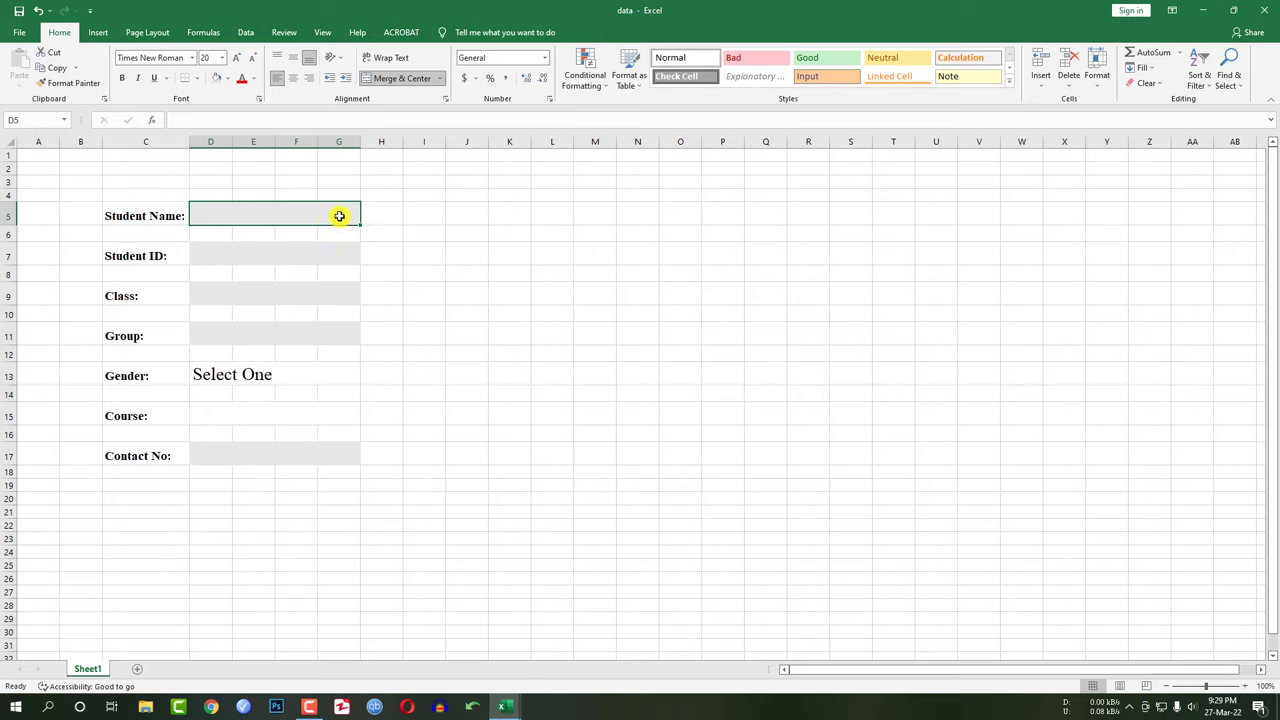
pyautogui.write('m')
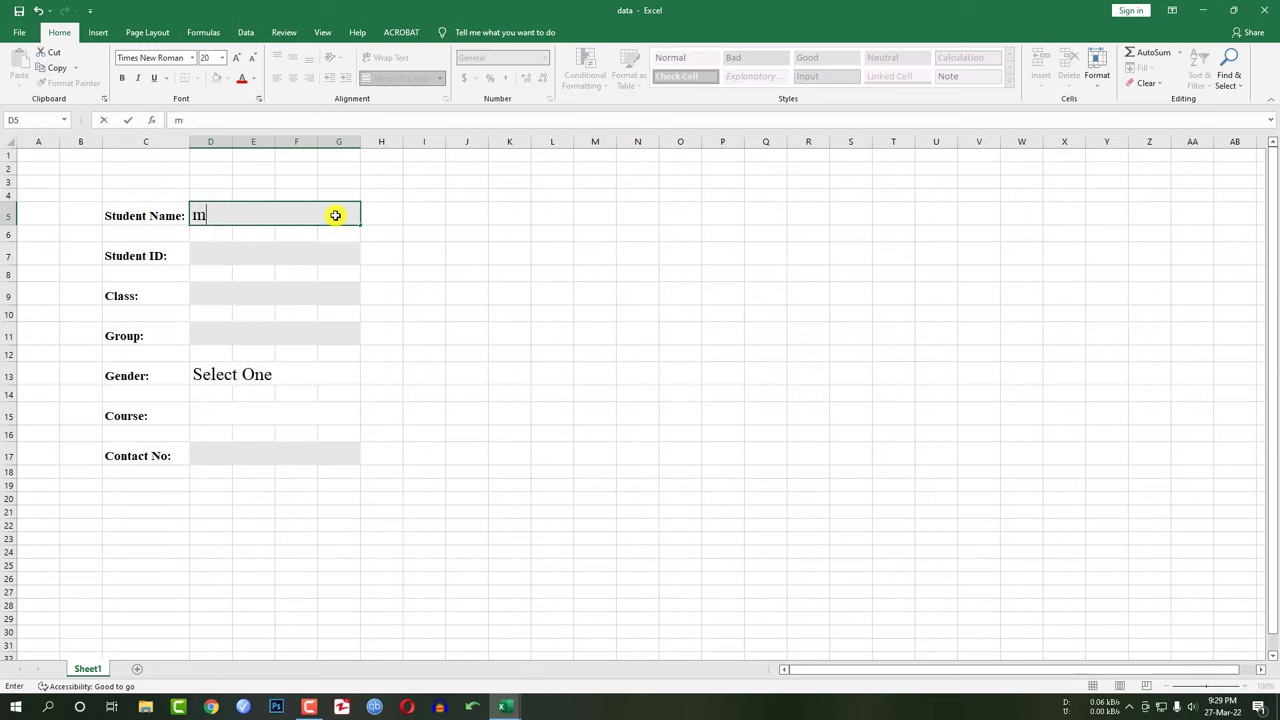
pyautogui.write('an')
pyautogui.press('Return')
# - Copy the H5 check formula into H7, H9, H11 and H17
pyautogui.click(382, 214)
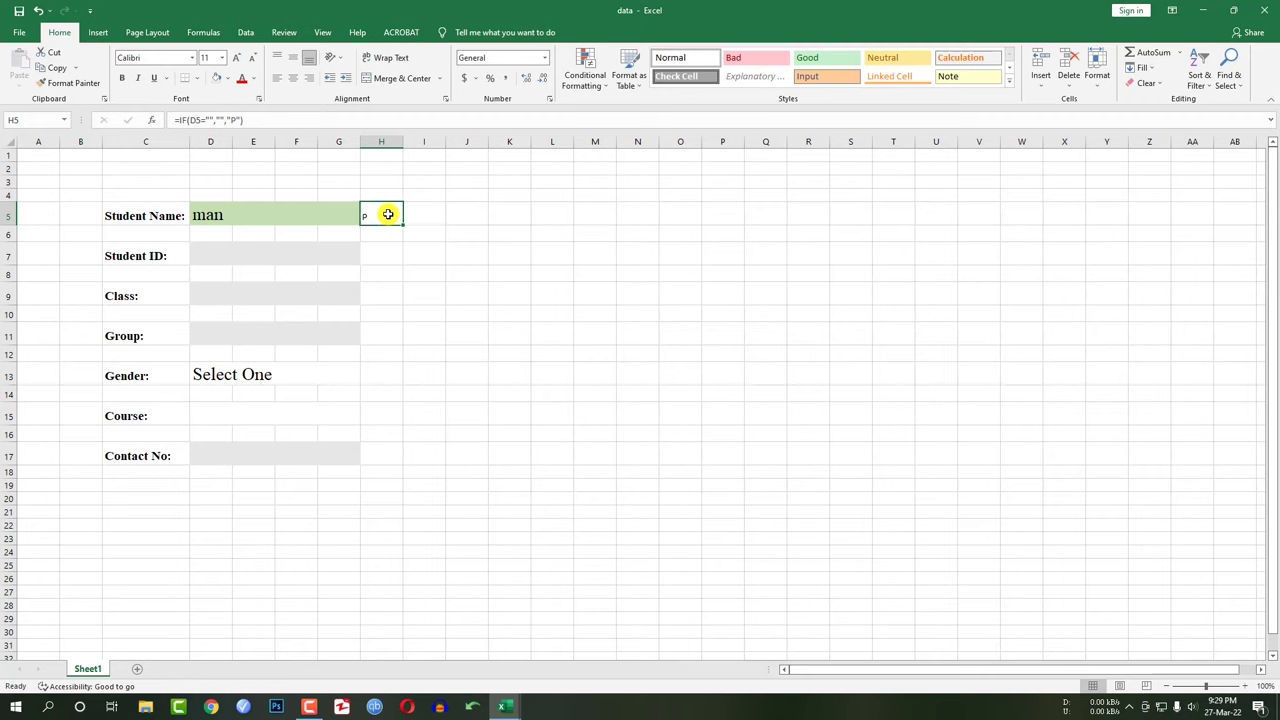
pyautogui.hotkey('ctrl', 'c')
pyautogui.click(391, 250)
pyautogui.hotkey('ctrl', 'v')
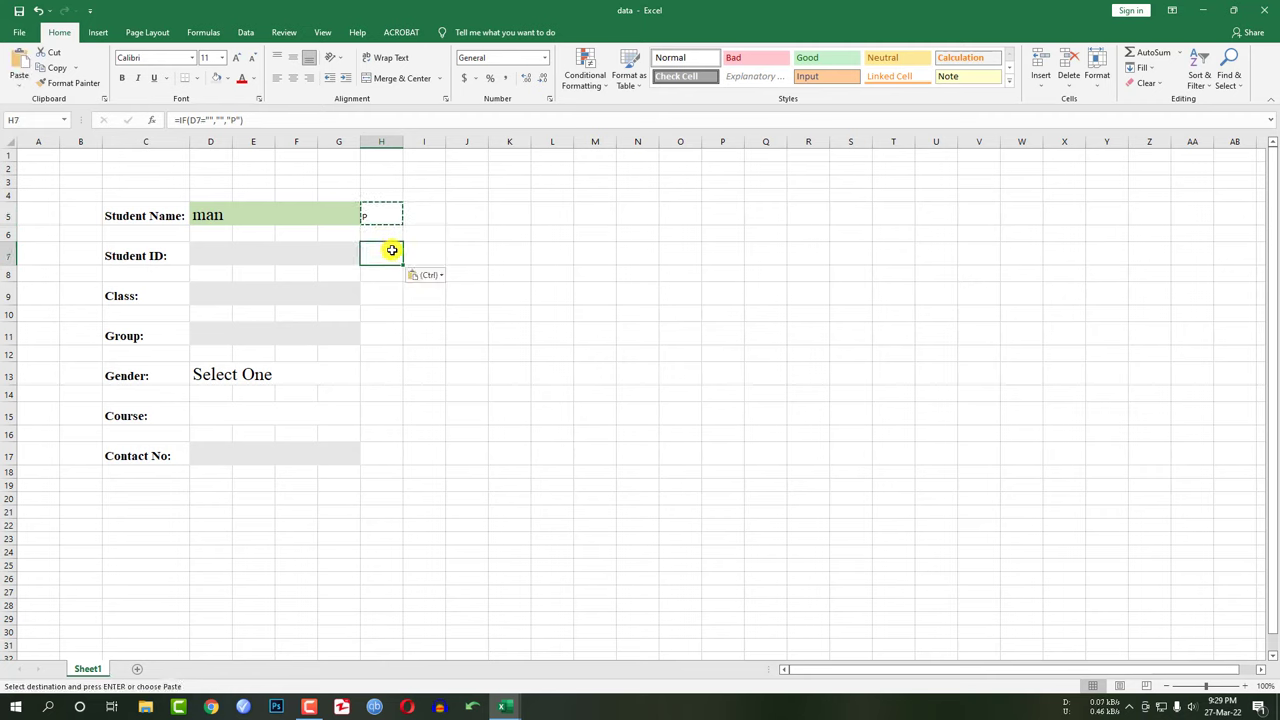
pyautogui.click(391, 289)
pyautogui.hotkey('ctrl', 'v')
pyautogui.click(384, 337)
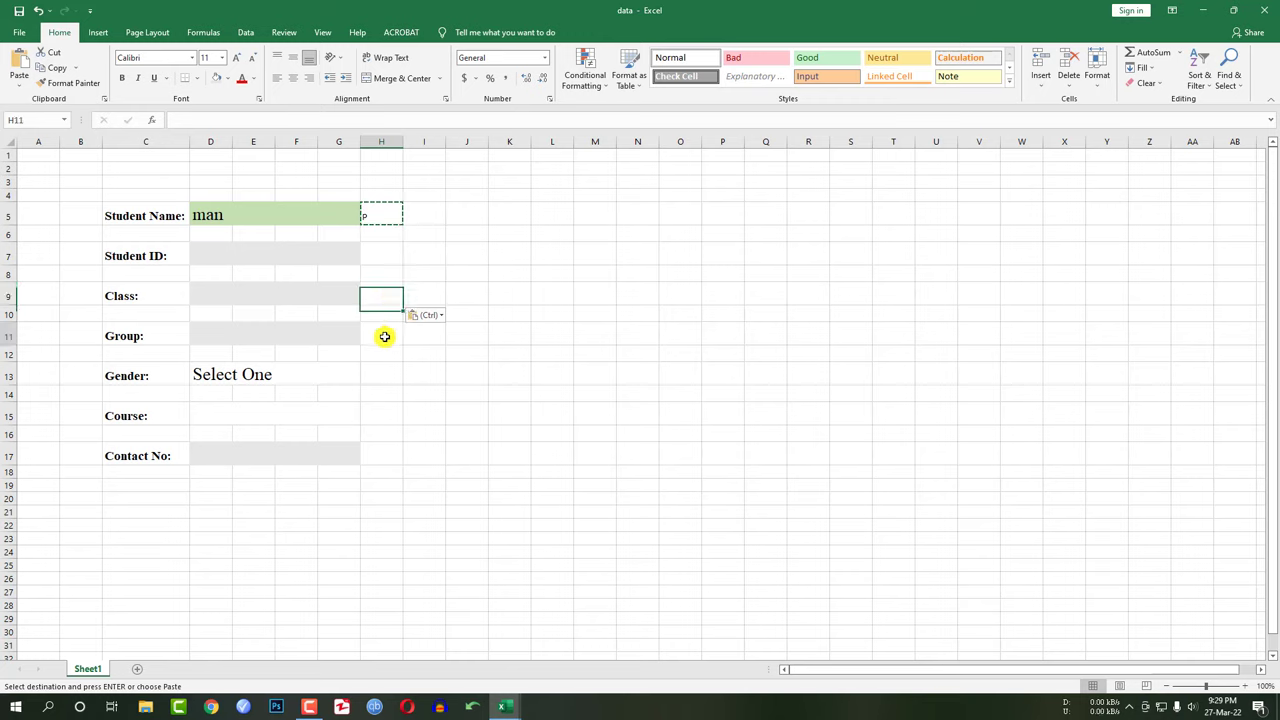
pyautogui.hotkey('ctrl', 'v')
pyautogui.click(388, 456)
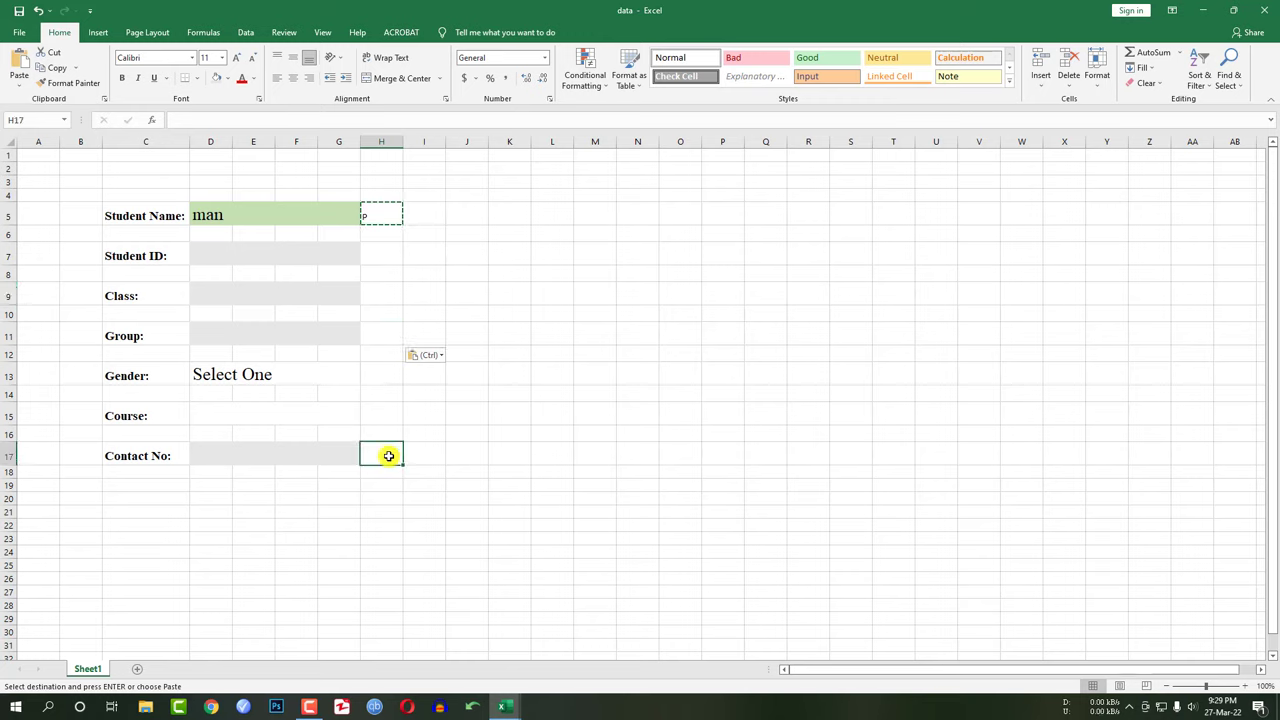
pyautogui.hotkey('ctrl', 'v')
pyautogui.press('Escape')
# - Enter the test value 'f' in D7, D9, D11 and D17
pyautogui.click(302, 259)
pyautogui.write('f')
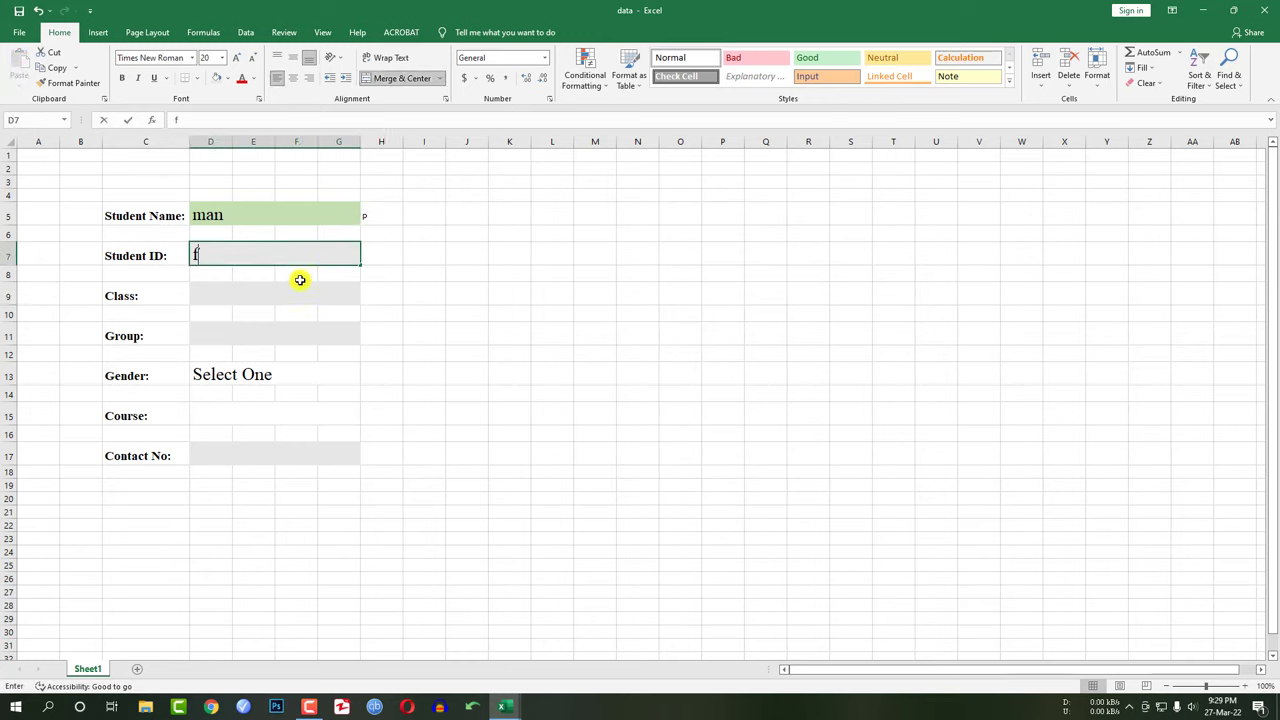
pyautogui.click(289, 289)
pyautogui.write('f')
pyautogui.click(271, 331)
pyautogui.write('f')
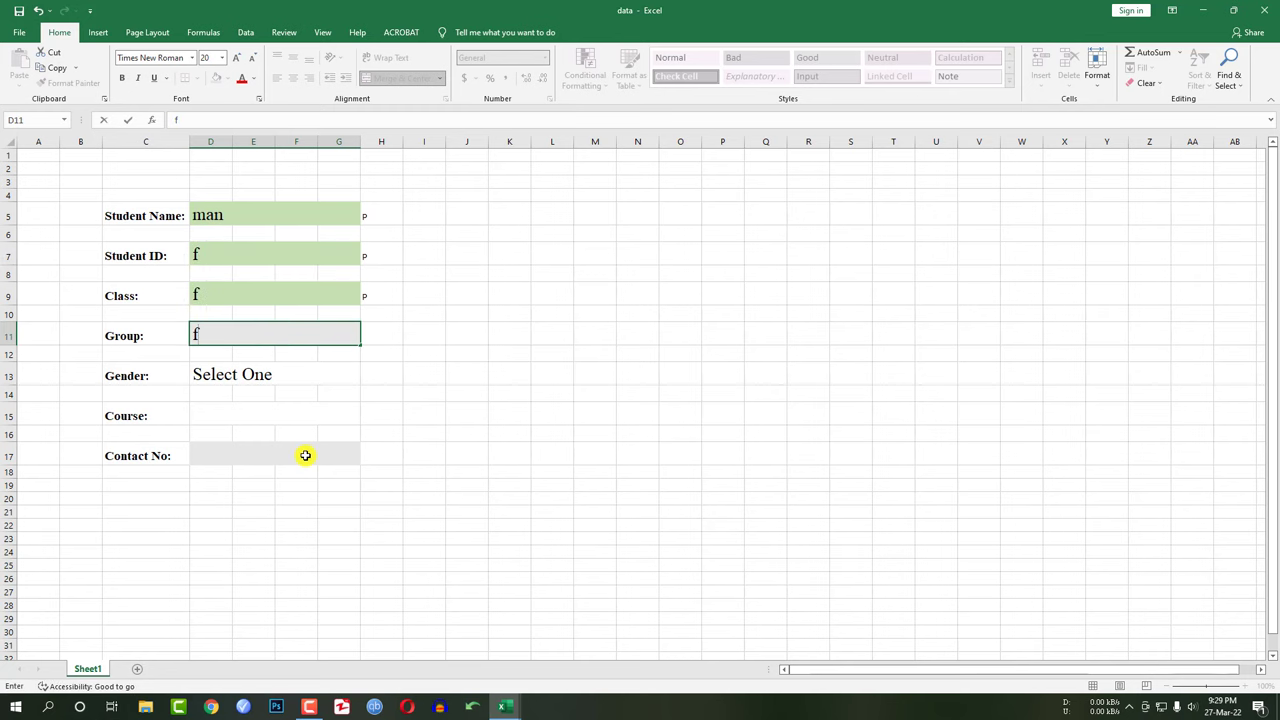
pyautogui.click(305, 455)
pyautogui.write('f')
pyautogui.click(495, 412)
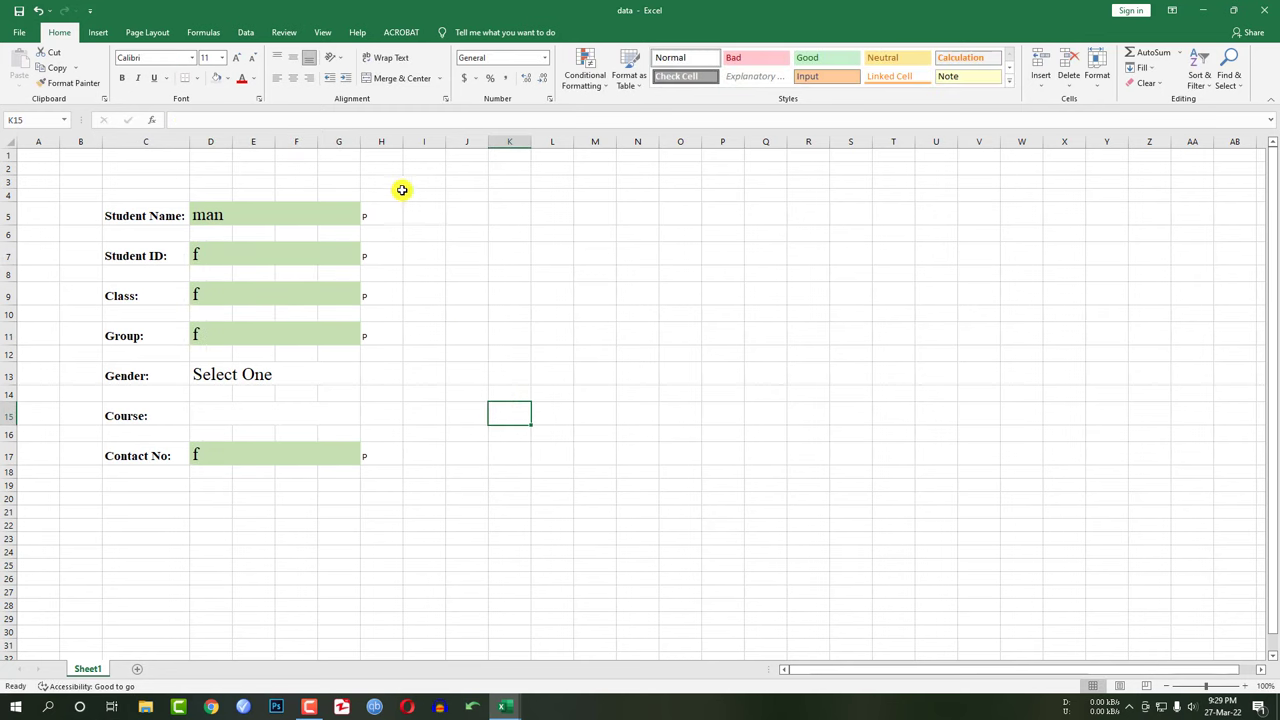
pyautogui.click(399, 142)
# - Set column H to the Wingdings 2 font at size 16
pyautogui.click(192, 57)
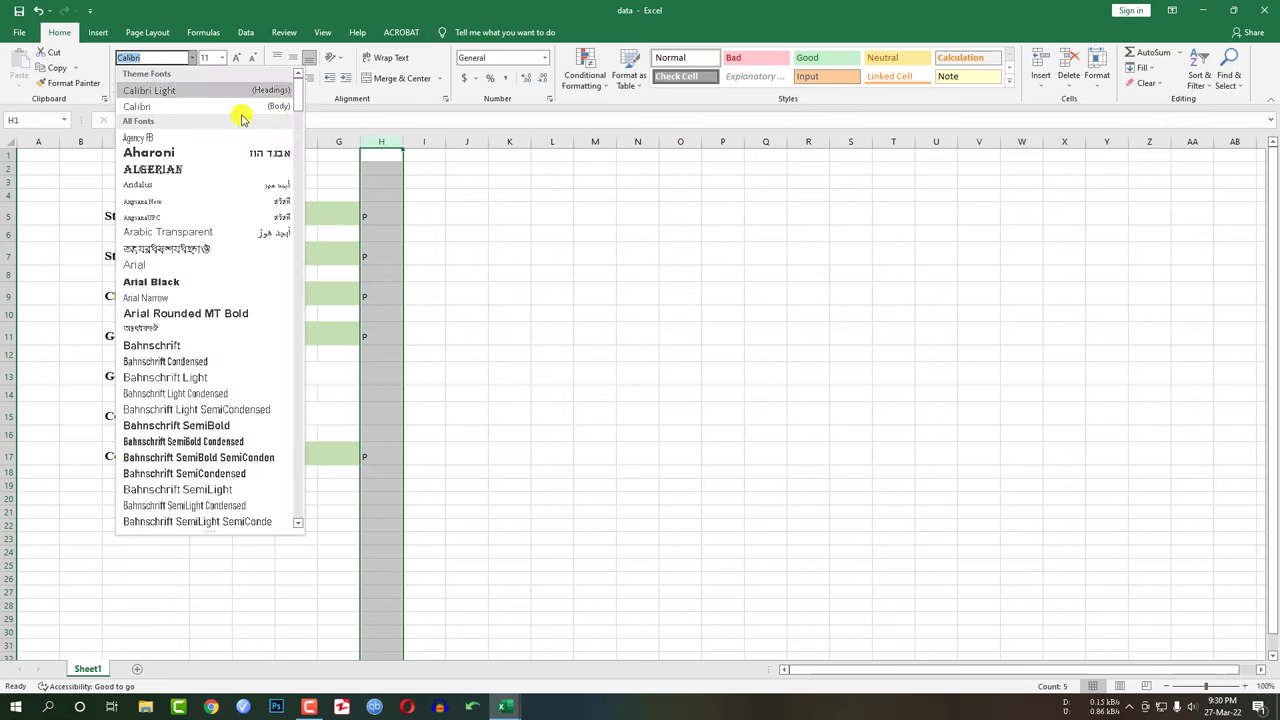
pyautogui.moveTo(295, 100); pyautogui.dragTo(300, 535)
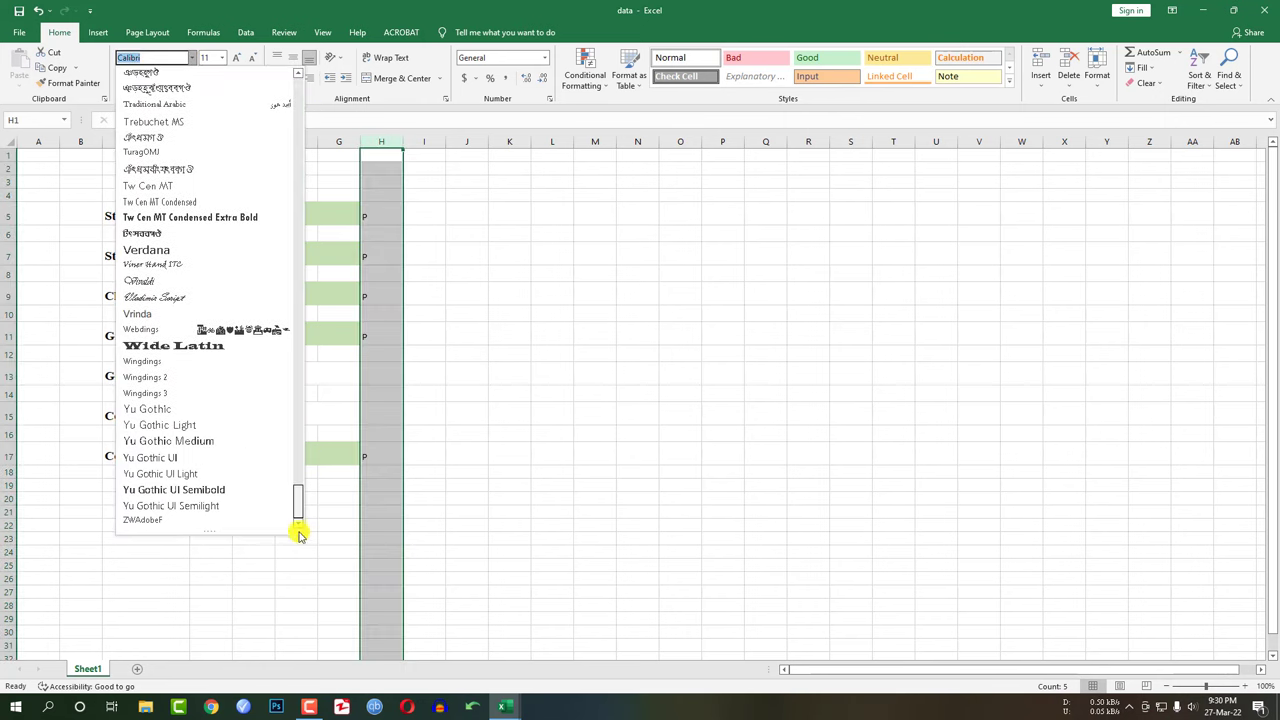
pyautogui.click(165, 378)
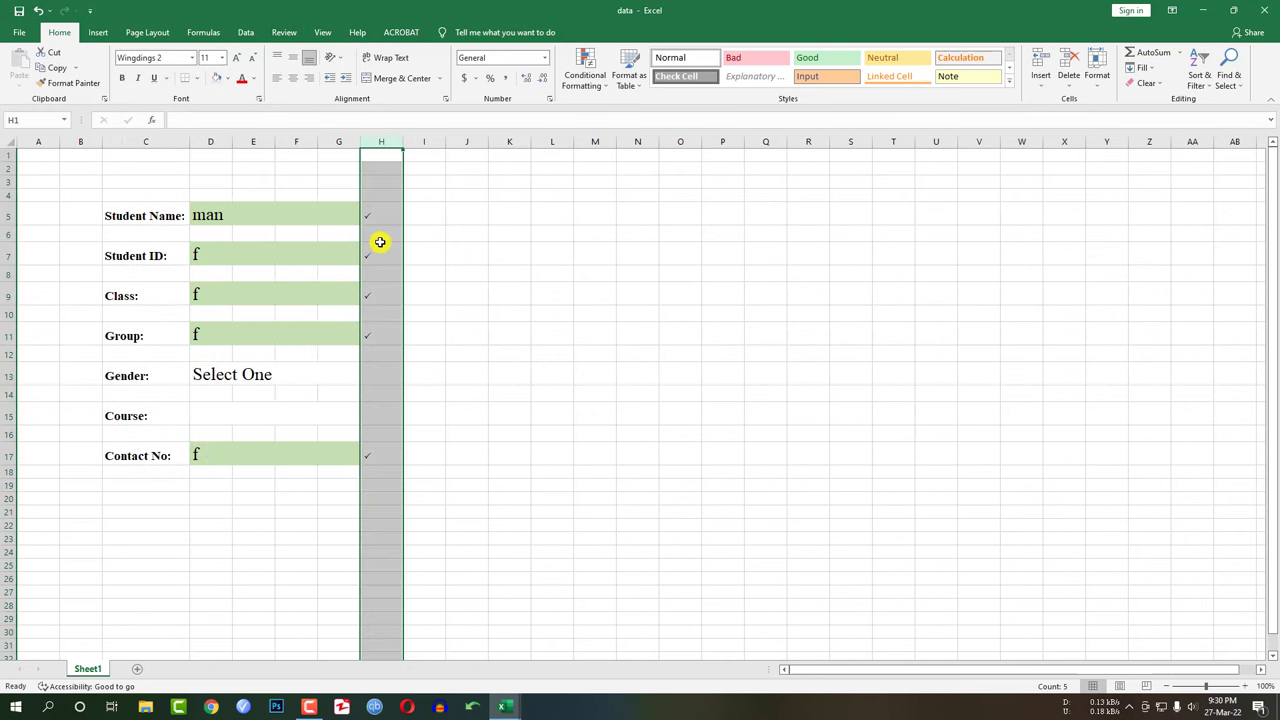
pyautogui.click(236, 57)
pyautogui.click(236, 57)
pyautogui.click(236, 57)
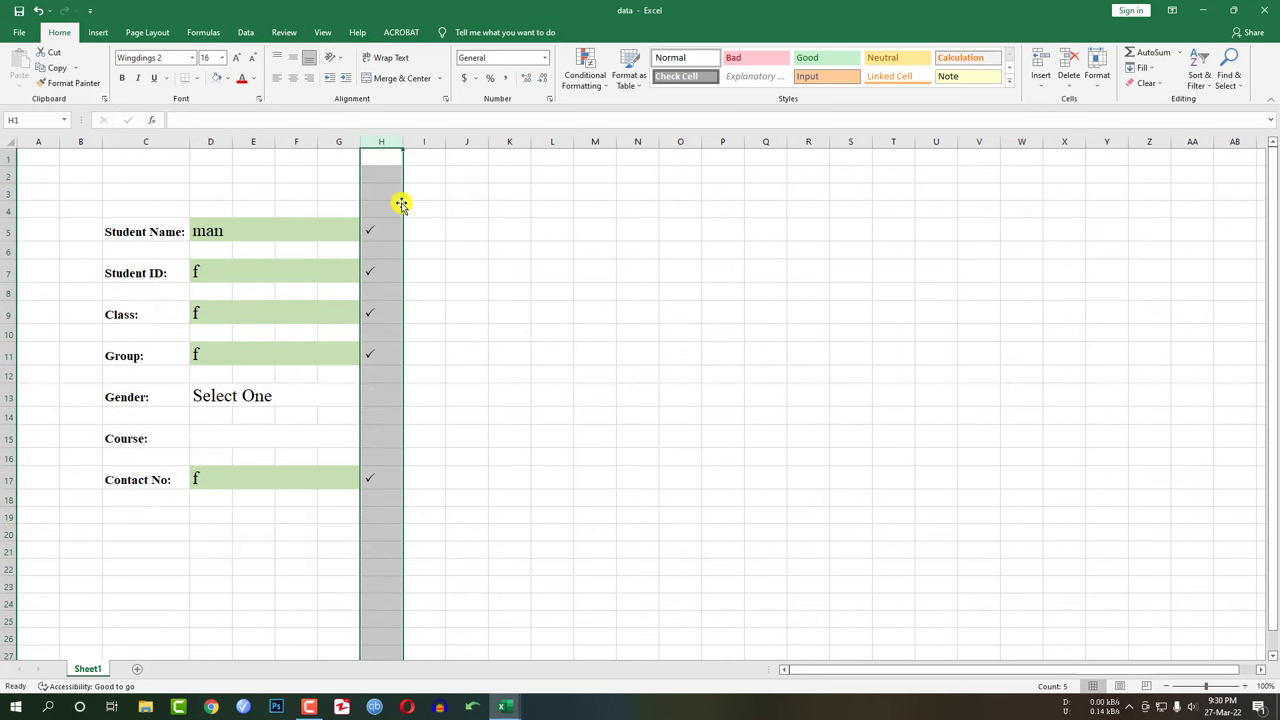
pyautogui.click(406, 210)
# - Select the check cells H5, H7, H9, H11 and H17 together
pyautogui.click(385, 233)
pyautogui.keyDown('ctrl'); pyautogui.click(386, 270); pyautogui.keyUp('ctrl')
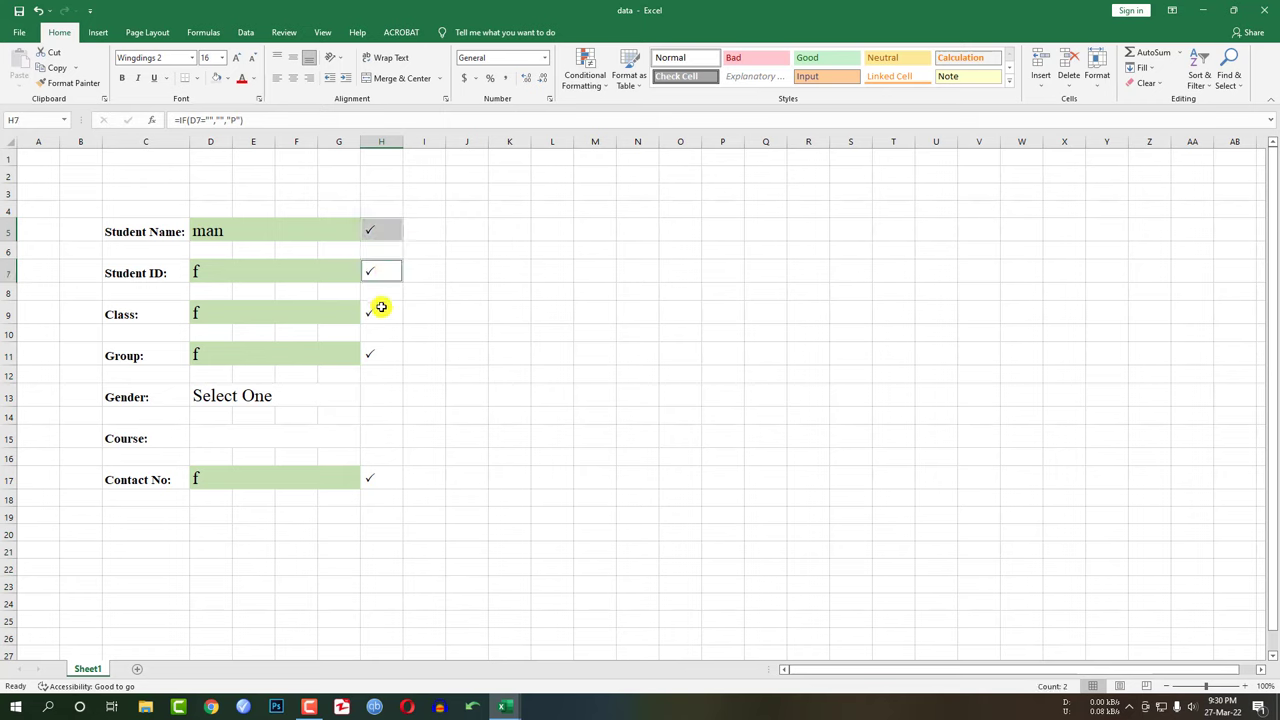
pyautogui.keyDown('ctrl'); pyautogui.click(381, 307); pyautogui.keyUp('ctrl')
pyautogui.keyDown('ctrl'); pyautogui.click(381, 354); pyautogui.keyUp('ctrl')
pyautogui.keyDown('ctrl'); pyautogui.click(382, 476); pyautogui.keyUp('ctrl')
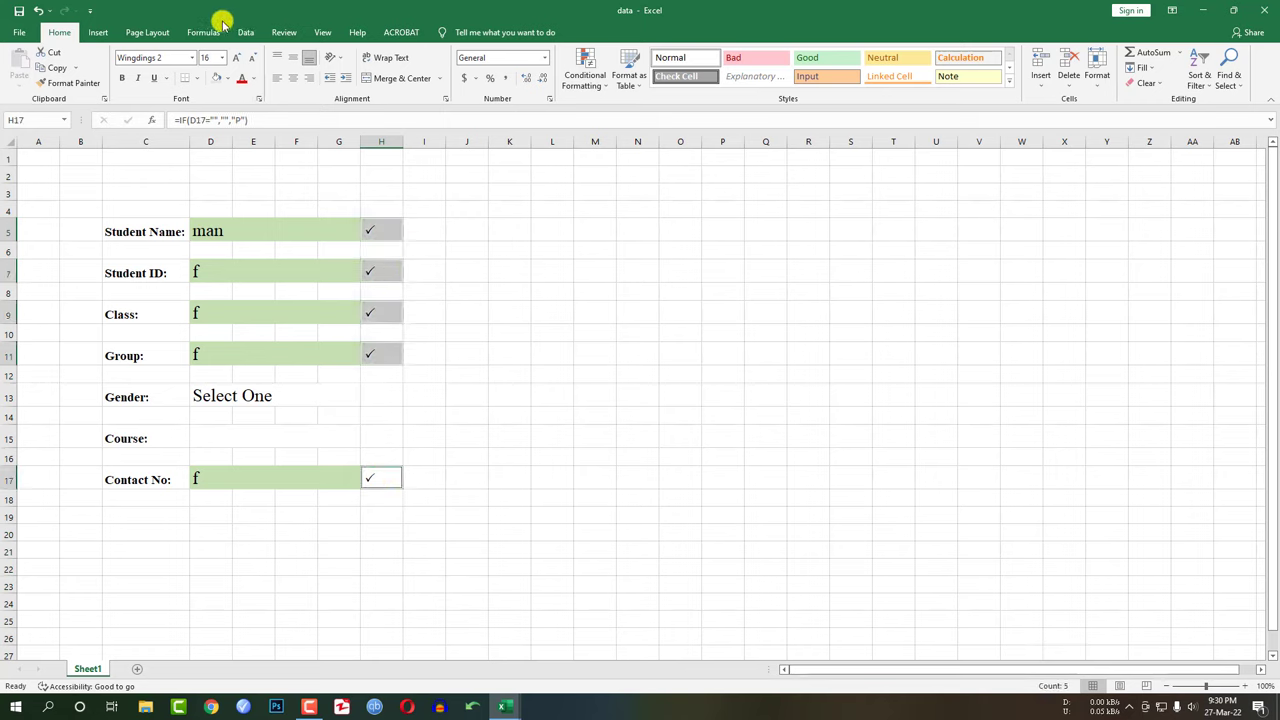
# - Add a No Blanks conditional formatting rule with a green fill to the check cells
pyautogui.click(596, 88)
pyautogui.moveTo(628, 108)
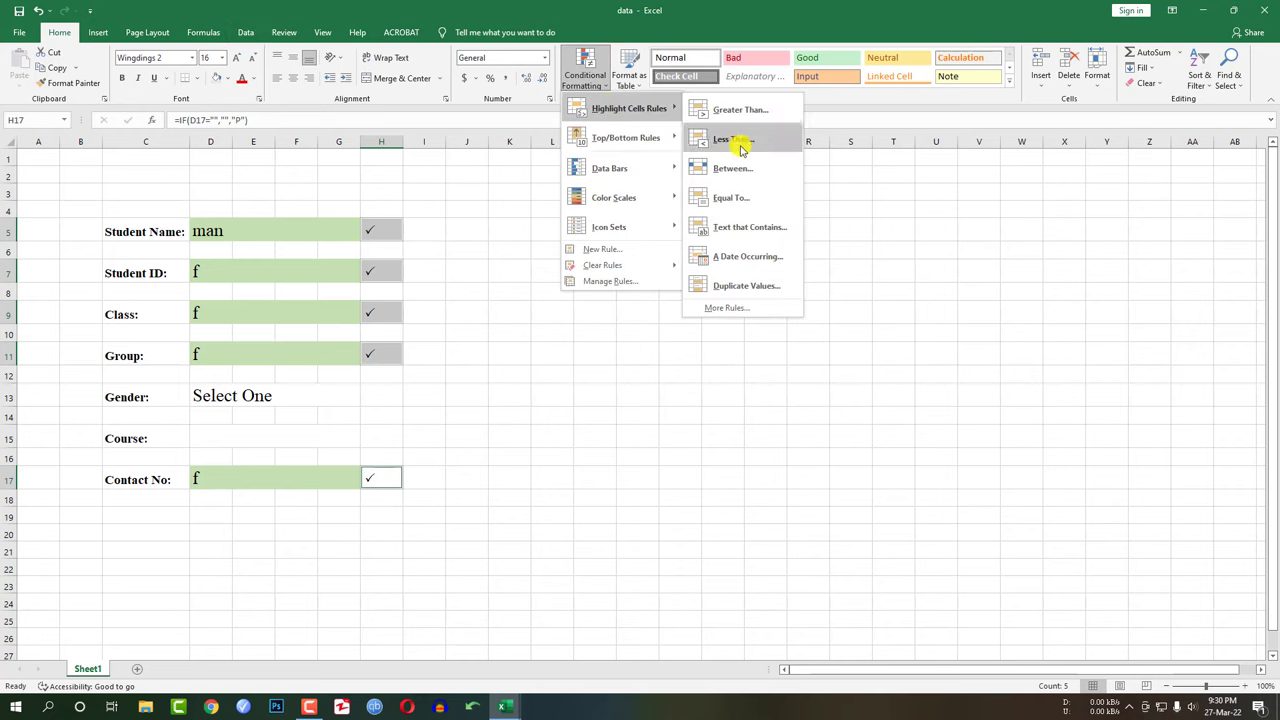
pyautogui.click(728, 309)
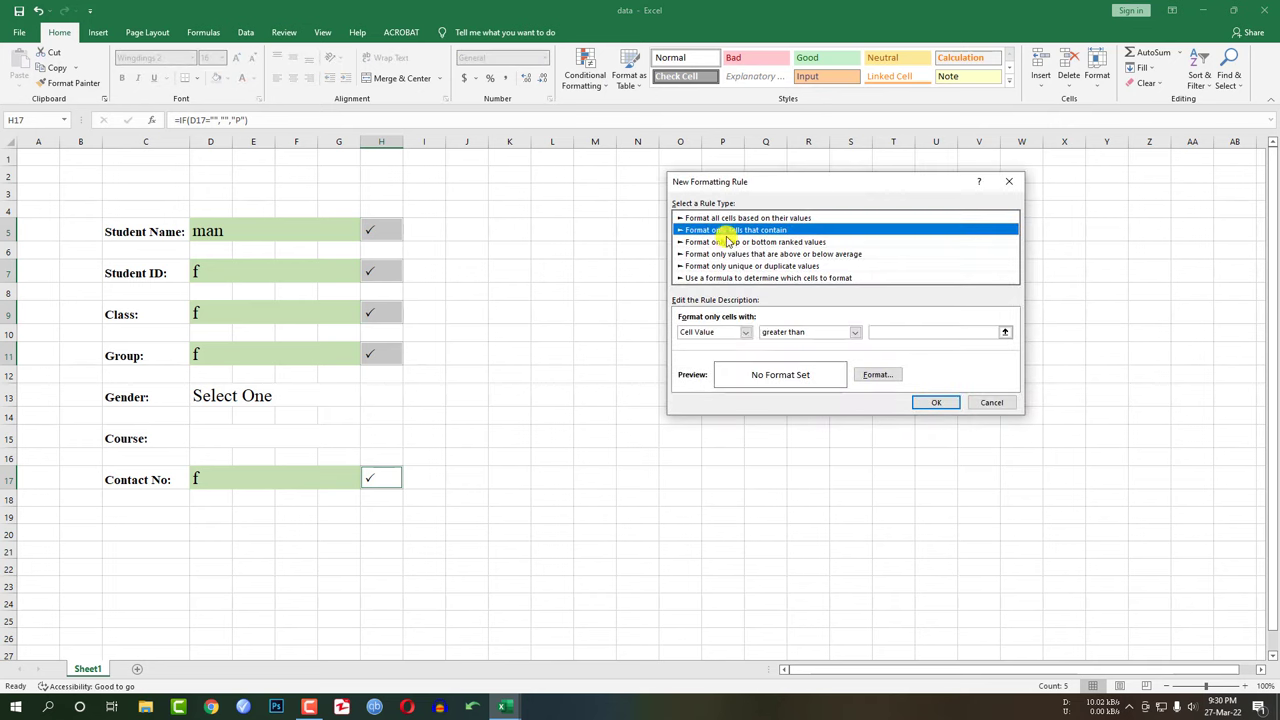
pyautogui.click(745, 332)
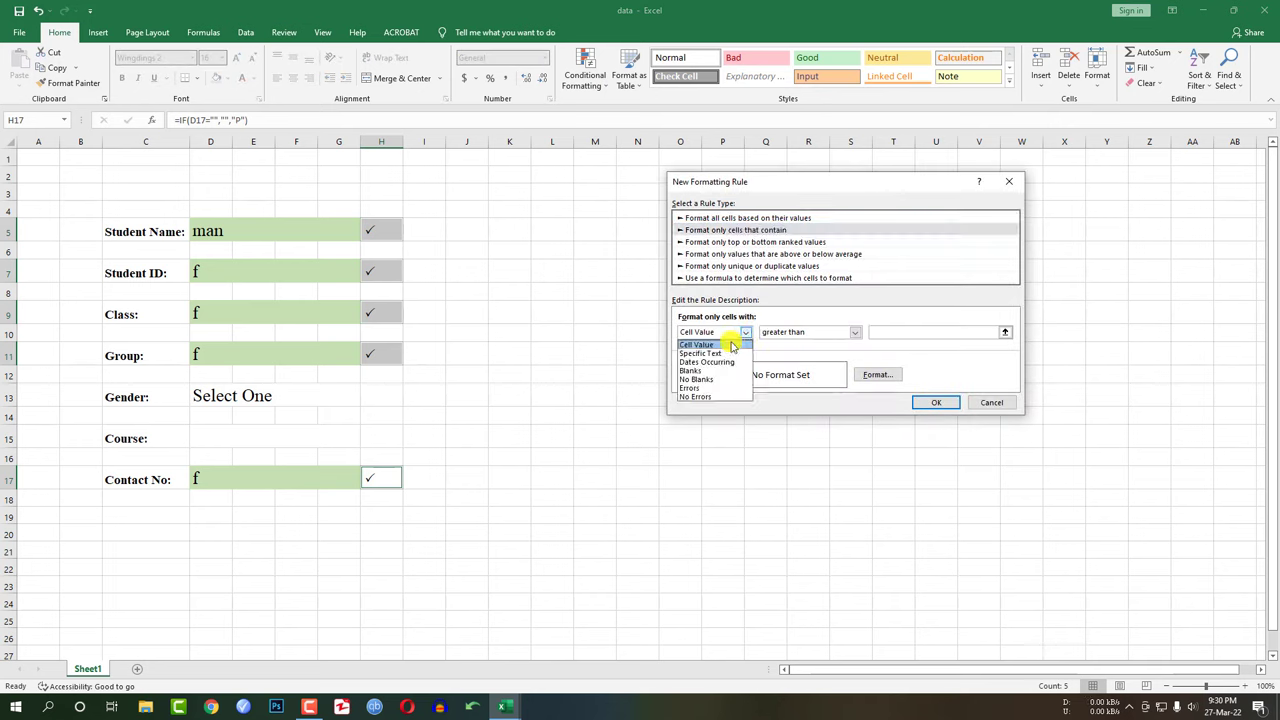
pyautogui.click(707, 382)
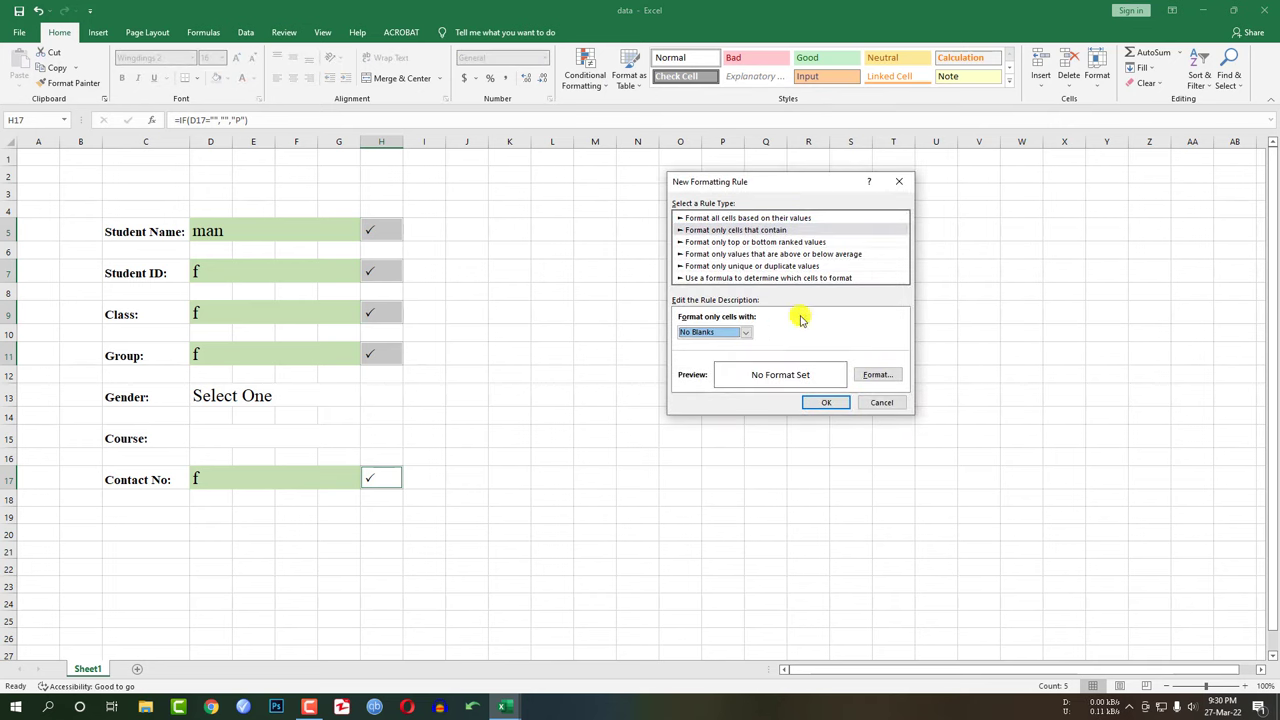
pyautogui.click(873, 376)
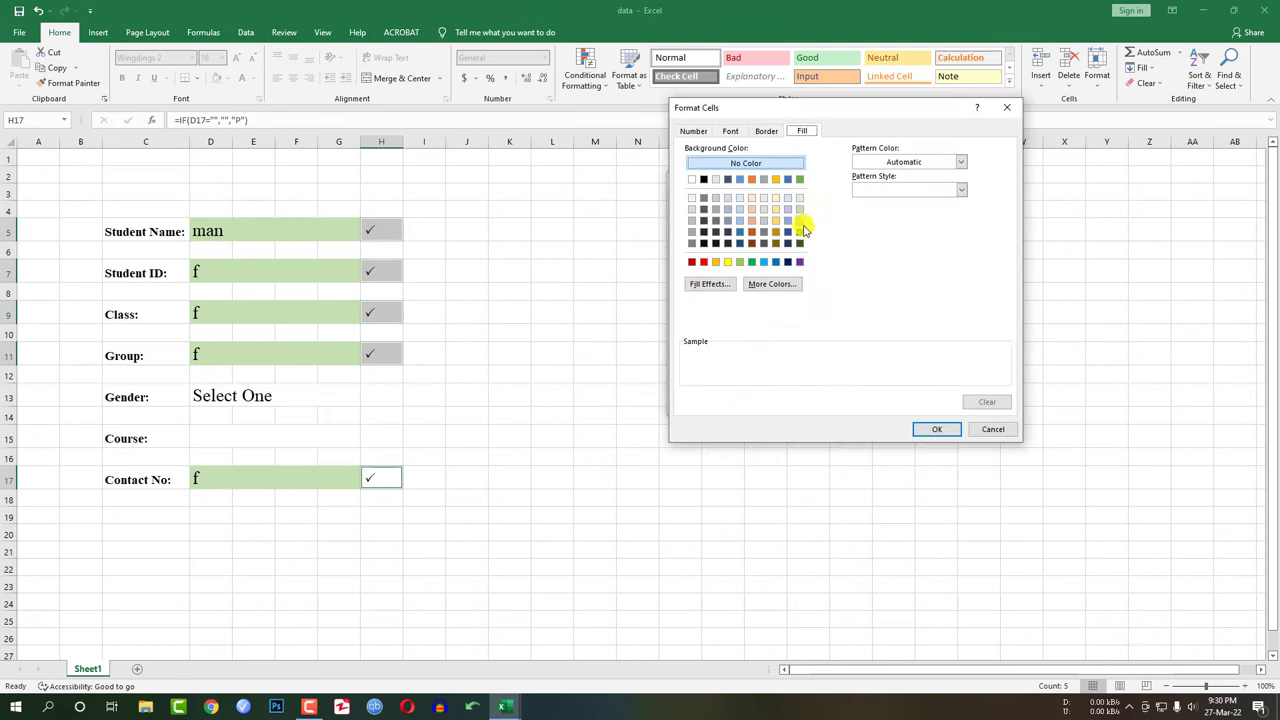
pyautogui.click(752, 264)
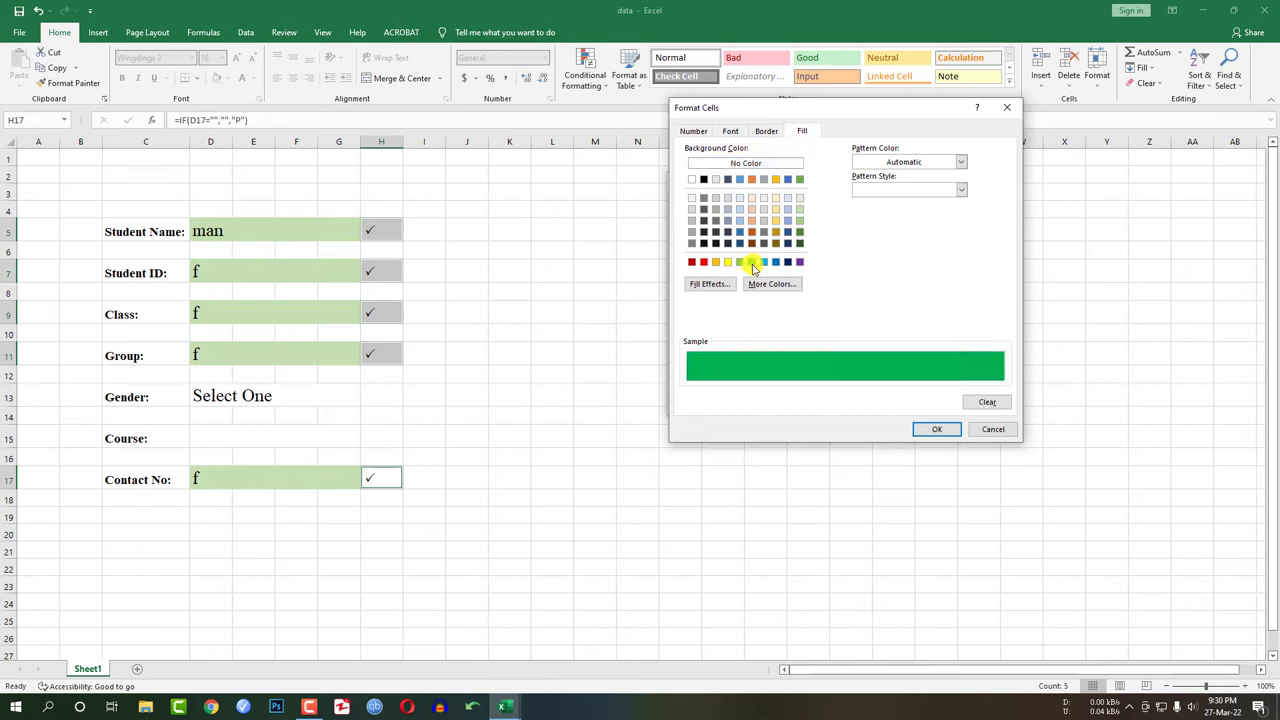
pyautogui.click(935, 429)
pyautogui.click(826, 402)
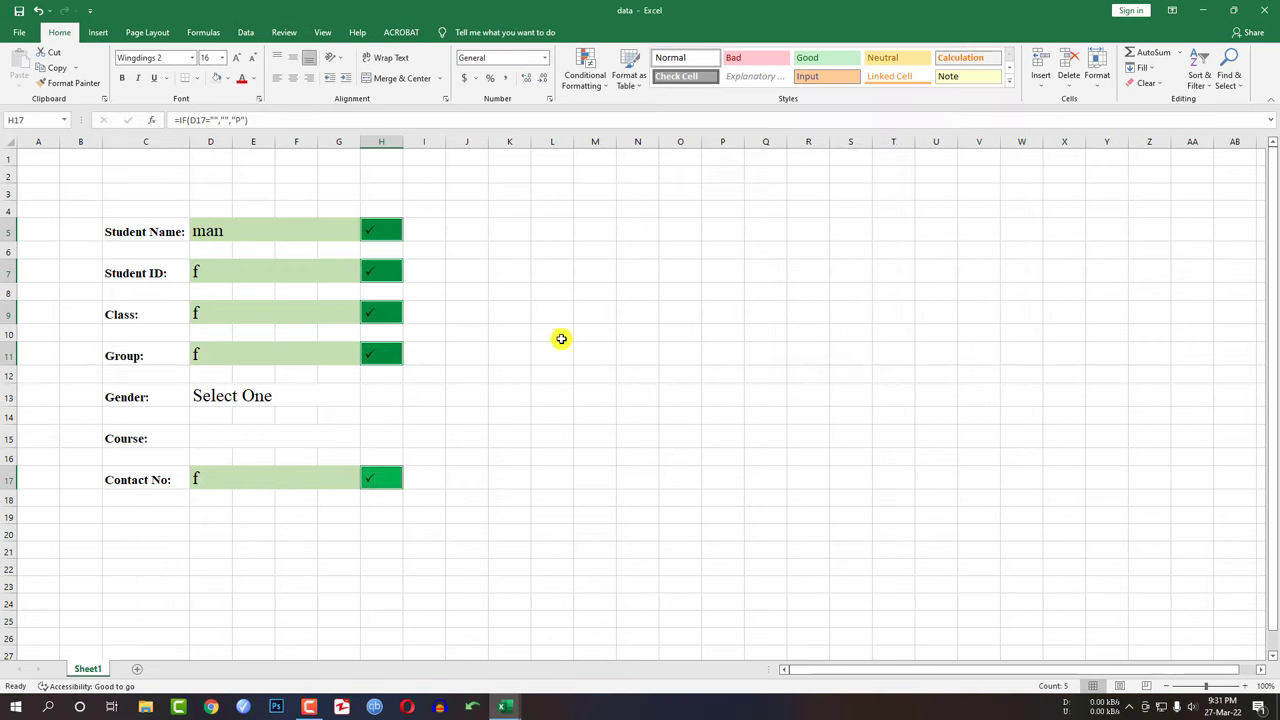
pyautogui.click(386, 232)
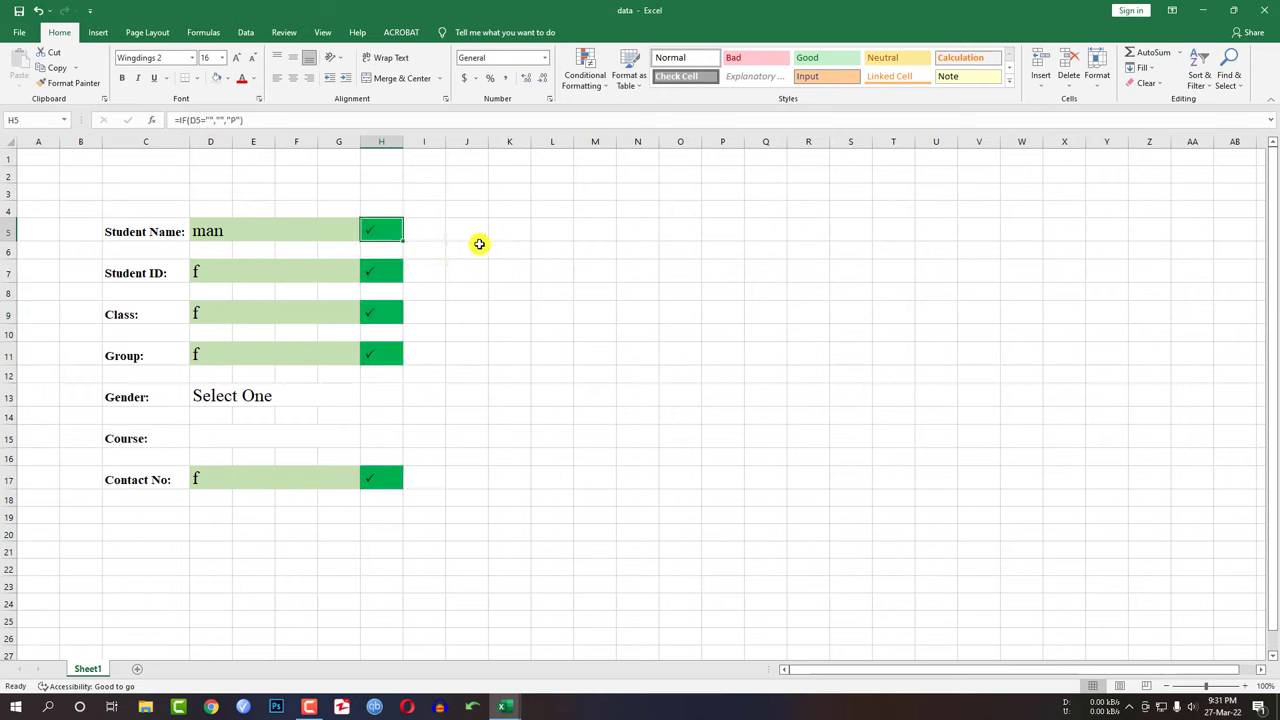
# - Make the check marks in H5–H17 white and centred, and narrow column H
pyautogui.keyDown('ctrl'); pyautogui.click(385, 272); pyautogui.keyUp('ctrl')
pyautogui.keyDown('ctrl'); pyautogui.click(385, 313); pyautogui.keyUp('ctrl')
pyautogui.keyDown('ctrl'); pyautogui.click(385, 354); pyautogui.keyUp('ctrl')
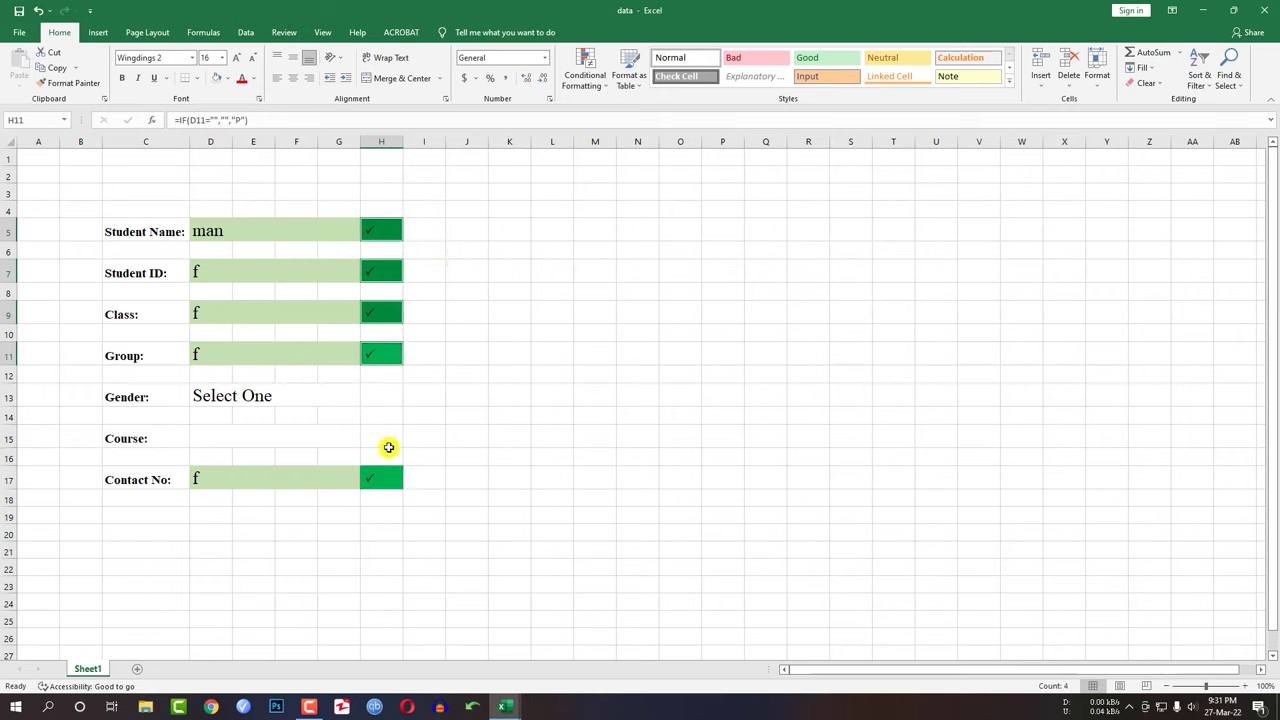
pyautogui.keyDown('ctrl'); pyautogui.click(386, 477); pyautogui.keyUp('ctrl')
pyautogui.click(254, 79)
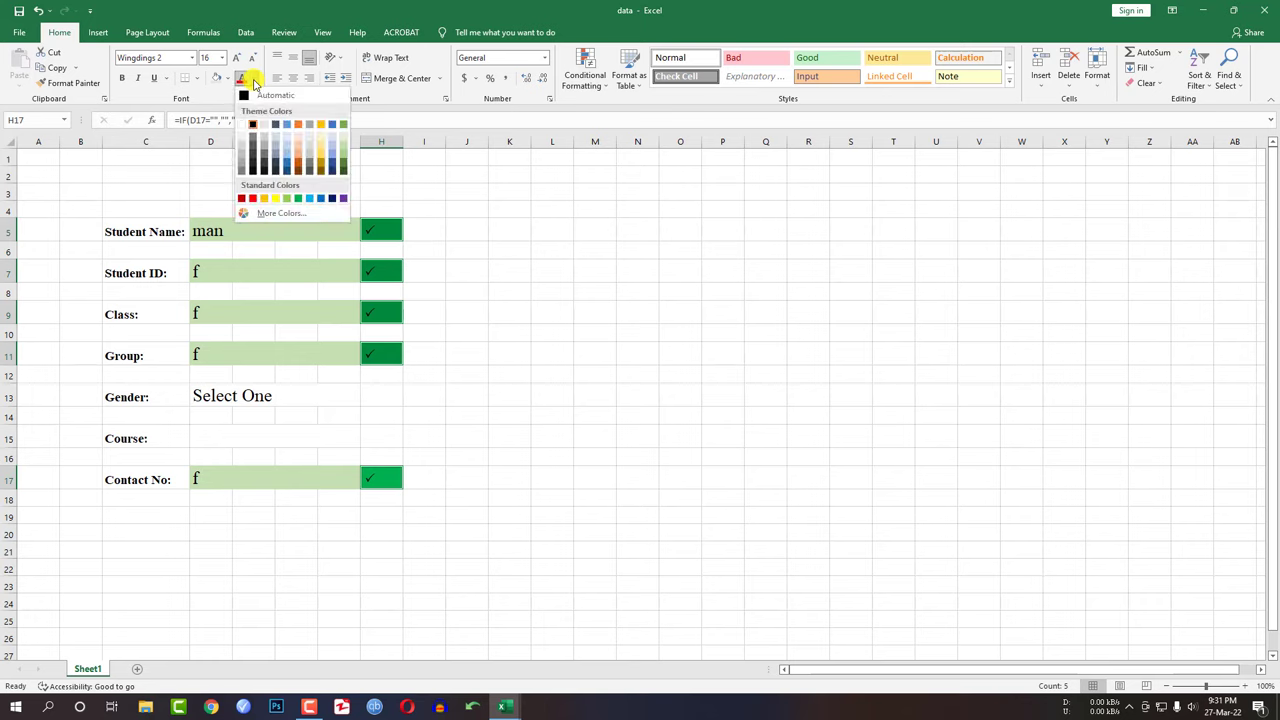
pyautogui.click(242, 128)
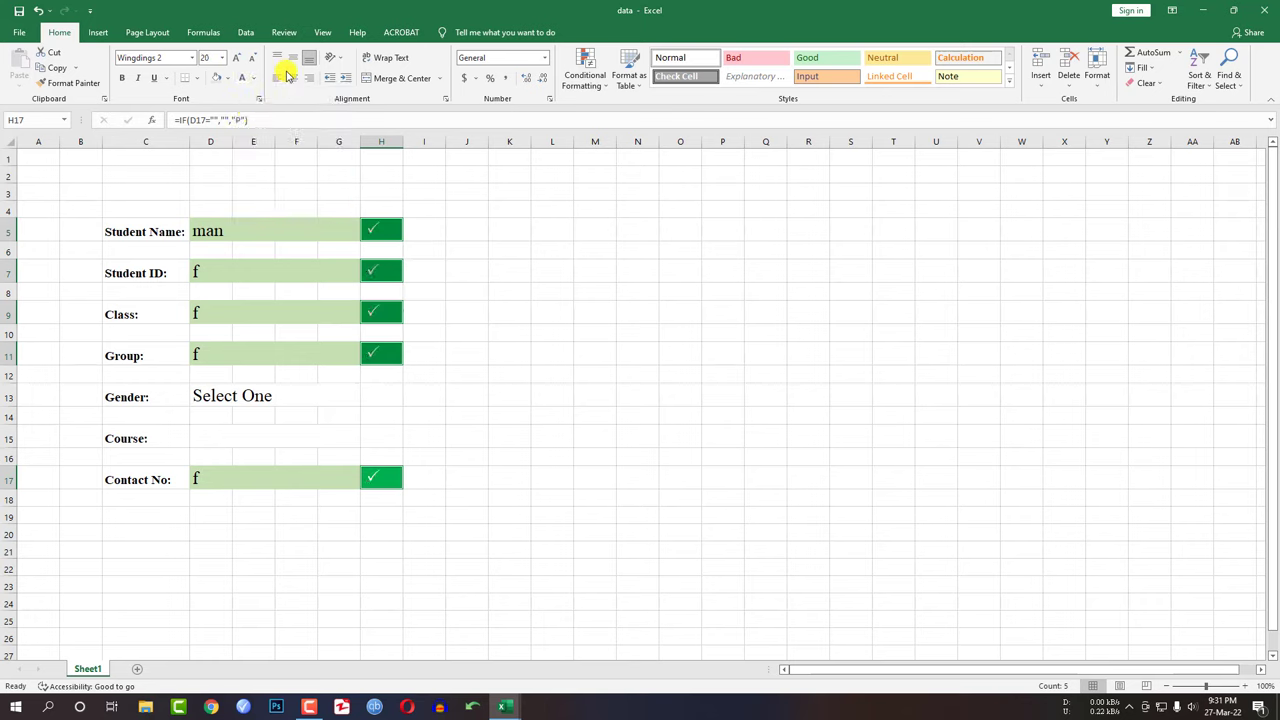
pyautogui.click(292, 79)
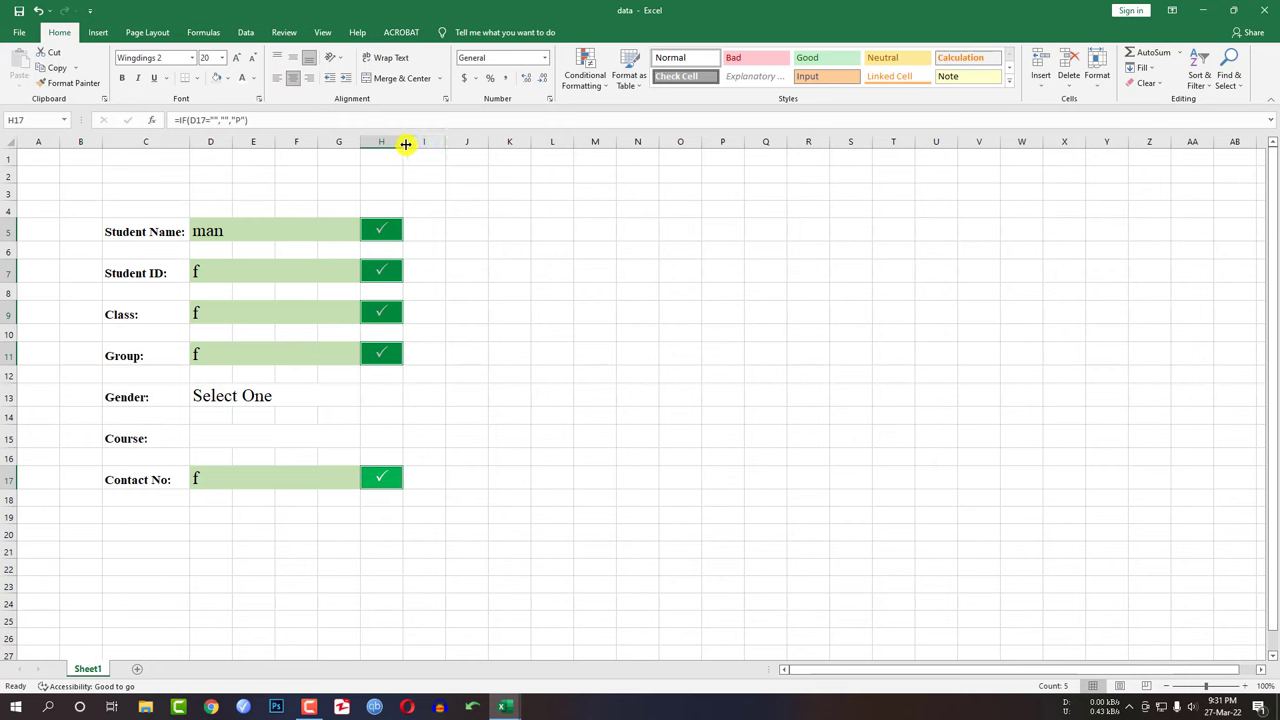
pyautogui.moveTo(406, 144); pyautogui.dragTo(393, 144)
pyautogui.click(496, 191)
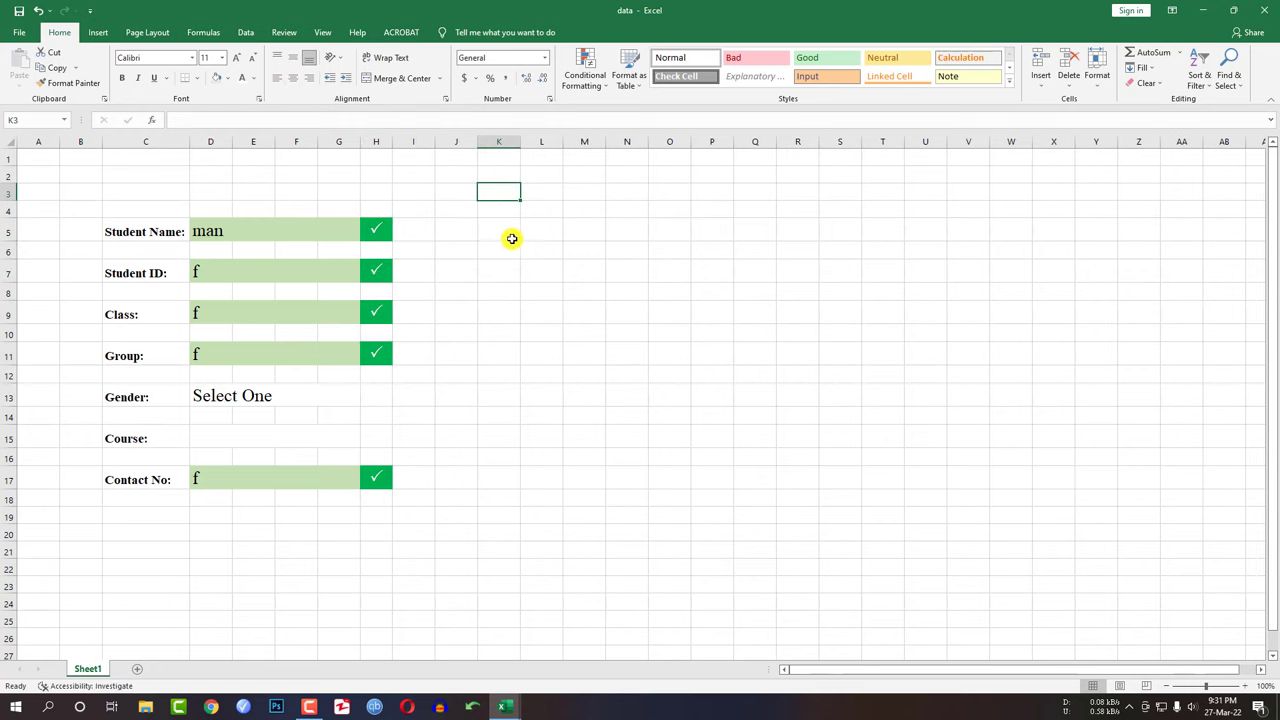
# - Delete the test entries from Student Name, Student ID, Class, Group and Contact No
pyautogui.click(292, 236)
pyautogui.press('Delete')
pyautogui.click(305, 274)
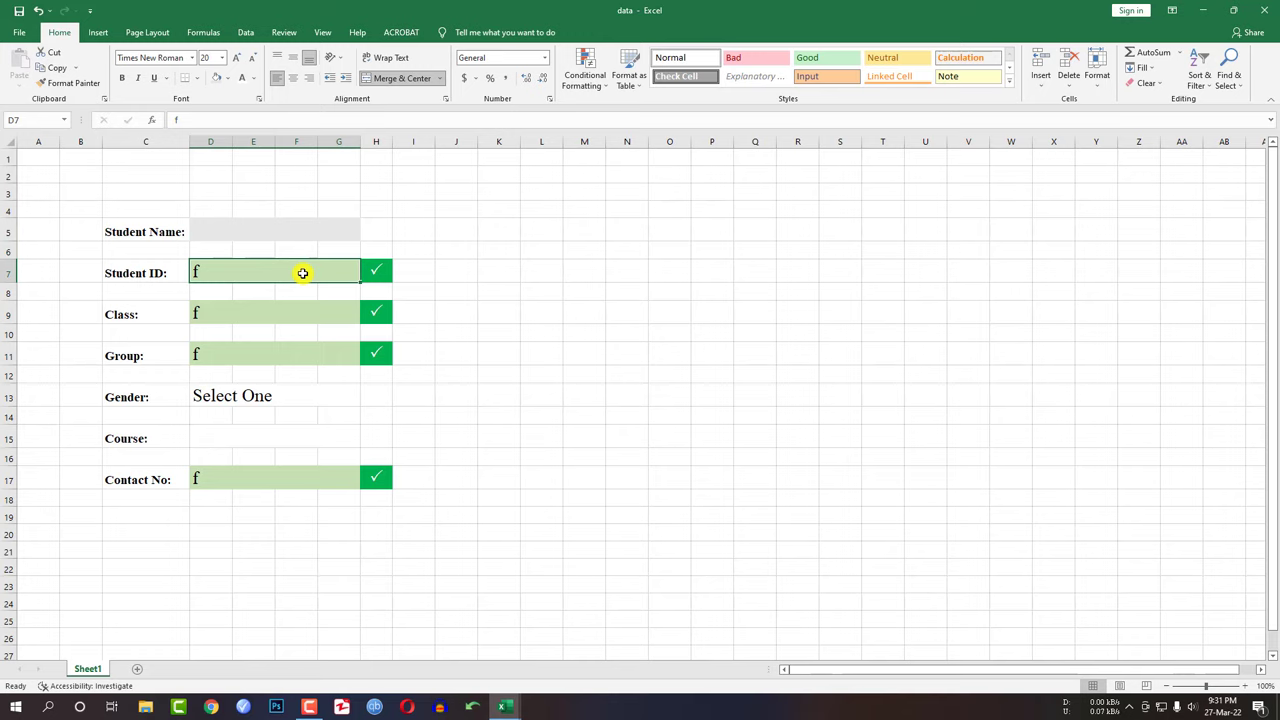
pyautogui.press('Delete')
pyautogui.click(281, 315)
pyautogui.press('Delete')
pyautogui.click(281, 355)
pyautogui.press('Delete')
pyautogui.click(286, 479)
pyautogui.press('Delete')
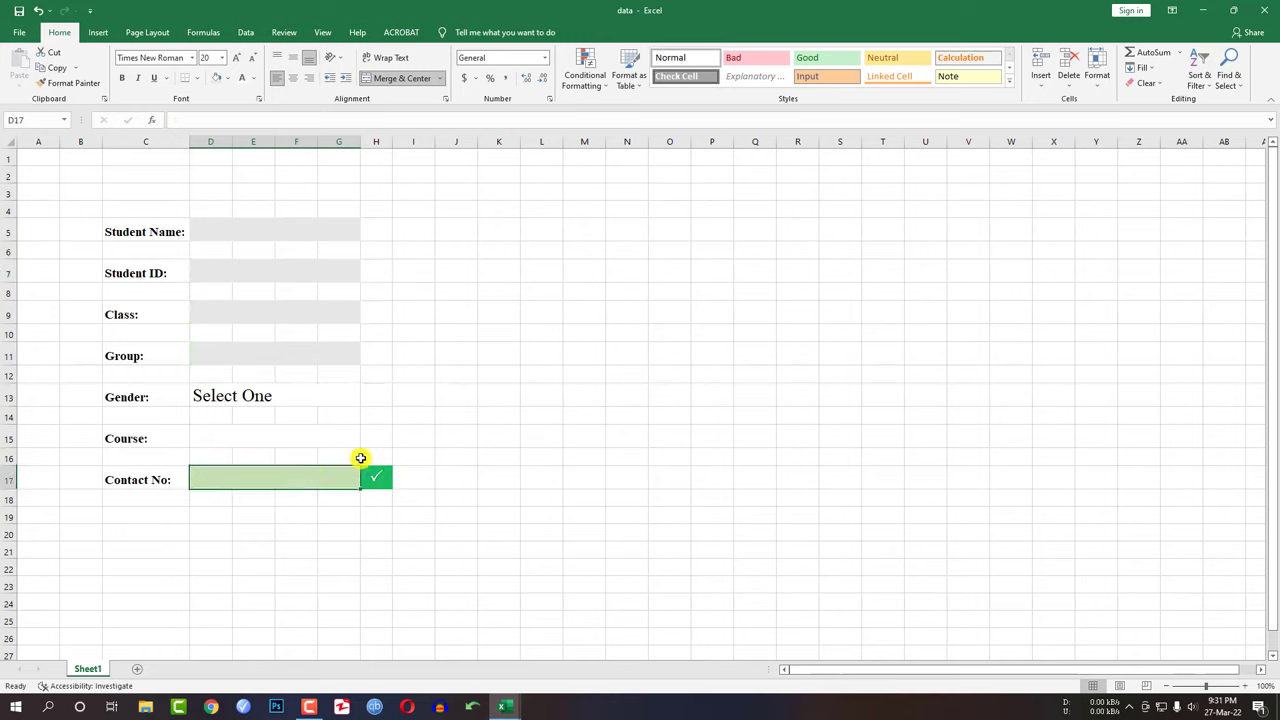
pyautogui.click(498, 437)
# - Type a quick test entry in Student Name, then delete it again
pyautogui.click(309, 231)
pyautogui.write('\\\\\\')
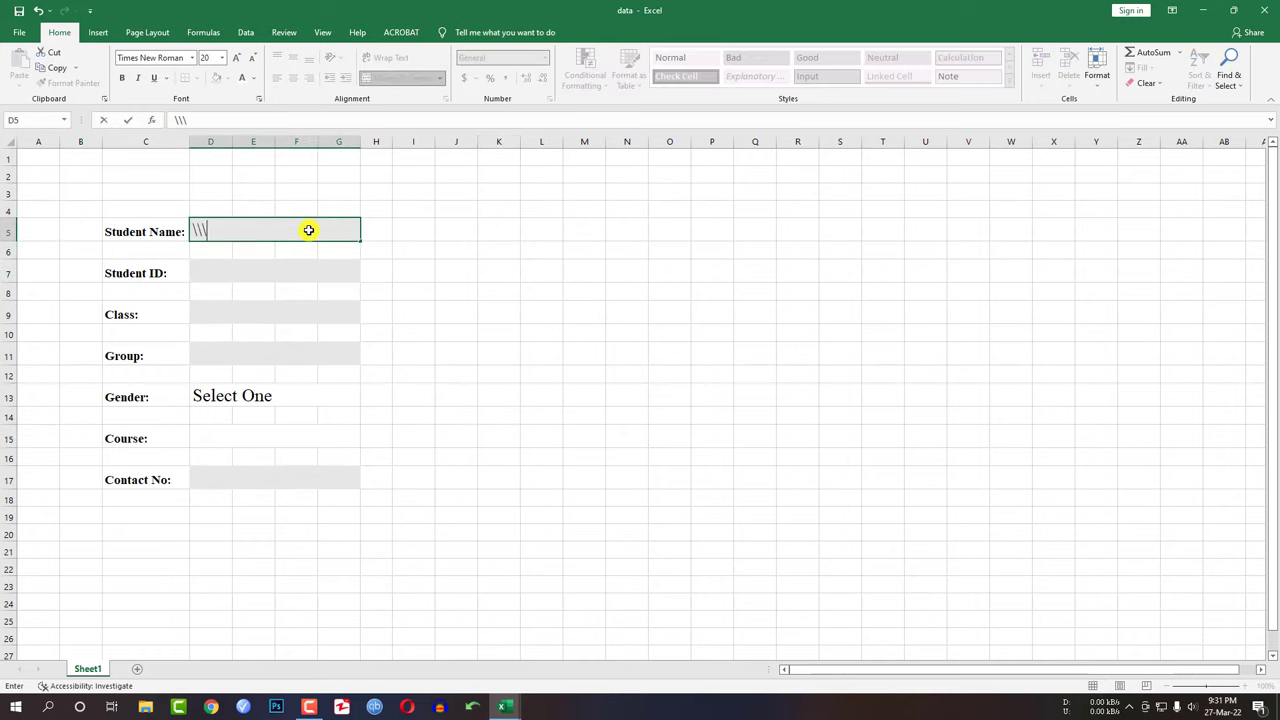
pyautogui.click(421, 238)
pyautogui.click(296, 224)
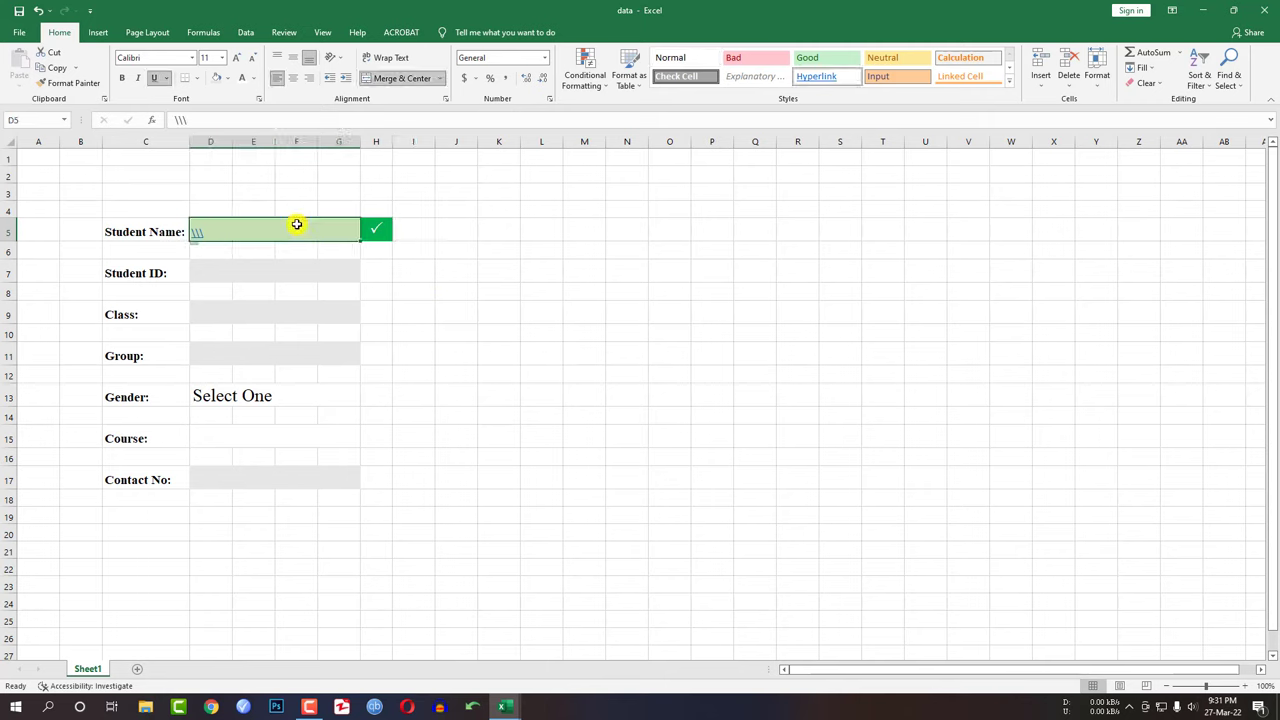
pyautogui.press('Delete')
pyautogui.click(494, 247)
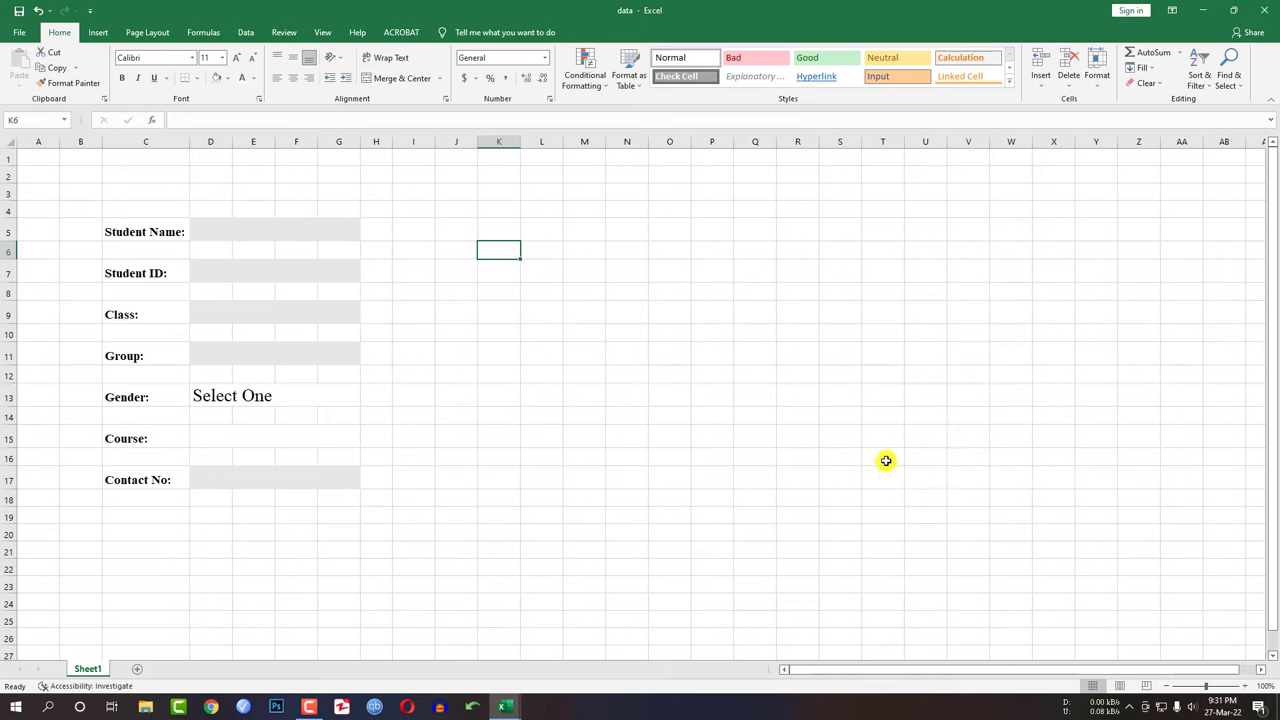
# - Merge D20:G20, label it Save Data, and format it in 16-point Algerian
pyautogui.moveTo(215, 533); pyautogui.dragTo(331, 533)
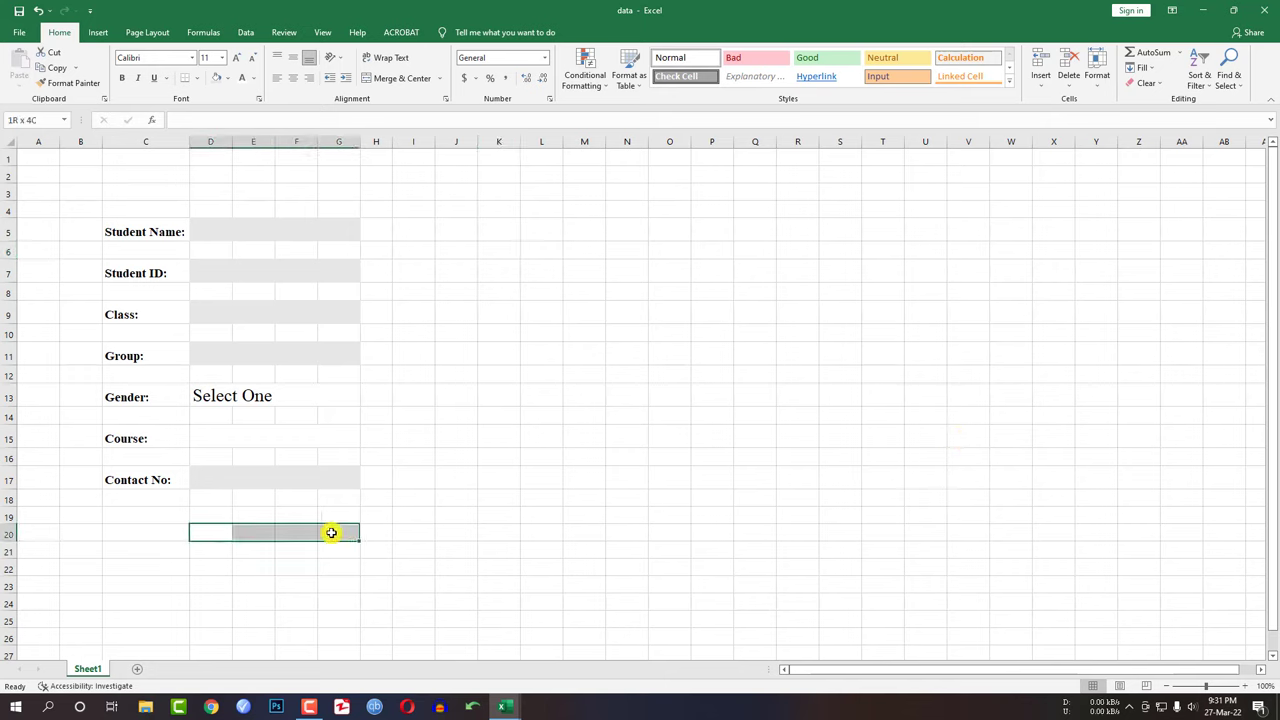
pyautogui.click(390, 78)
pyautogui.write('Save Data')
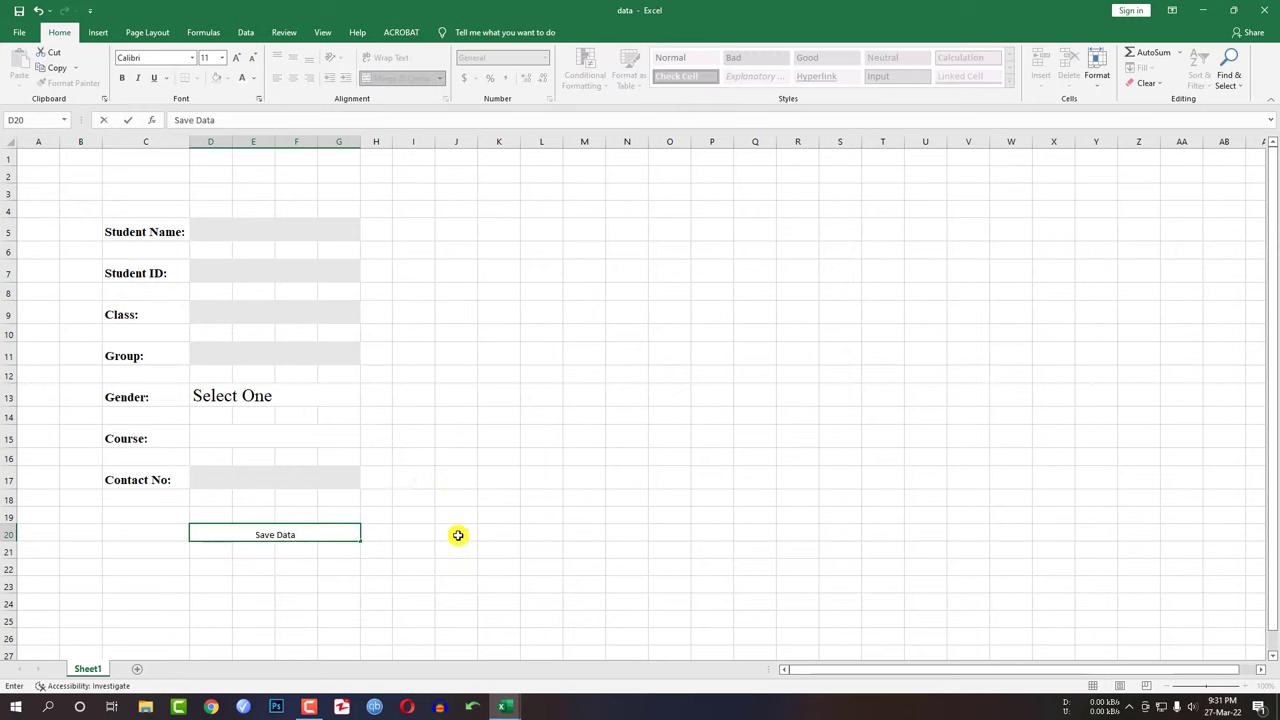
pyautogui.click(457, 531)
pyautogui.click(345, 530)
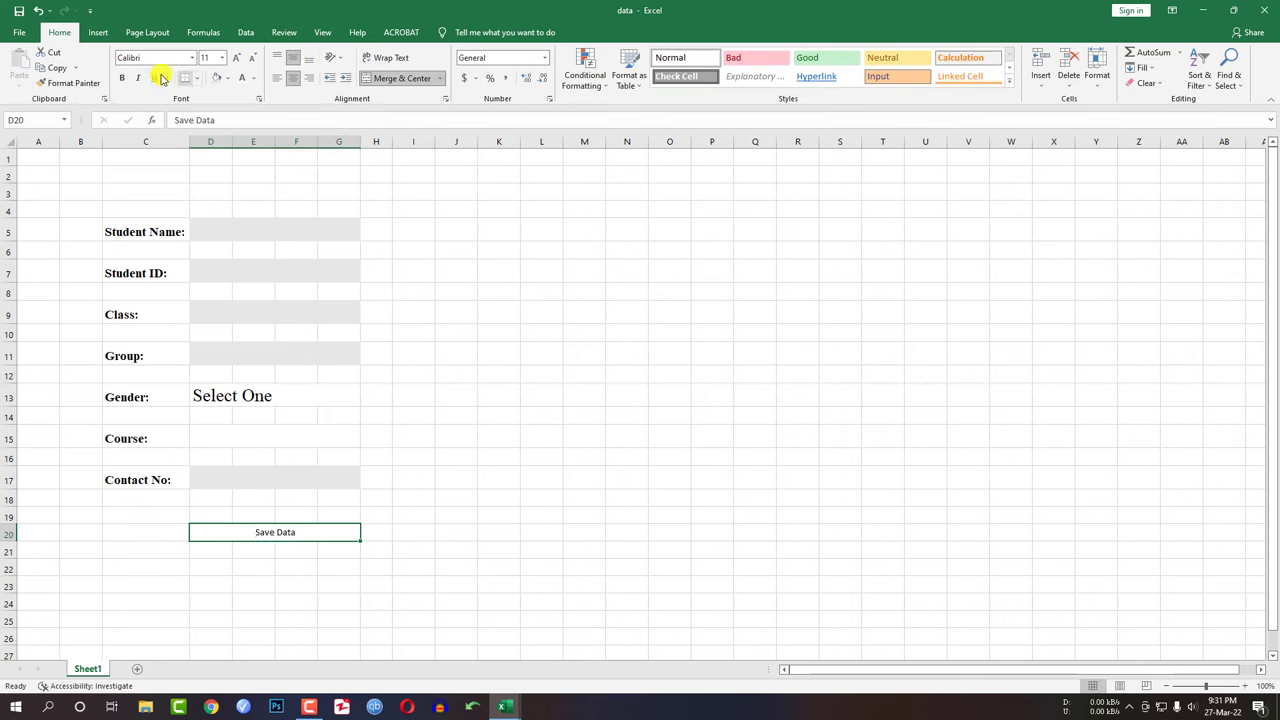
pyautogui.click(192, 57)
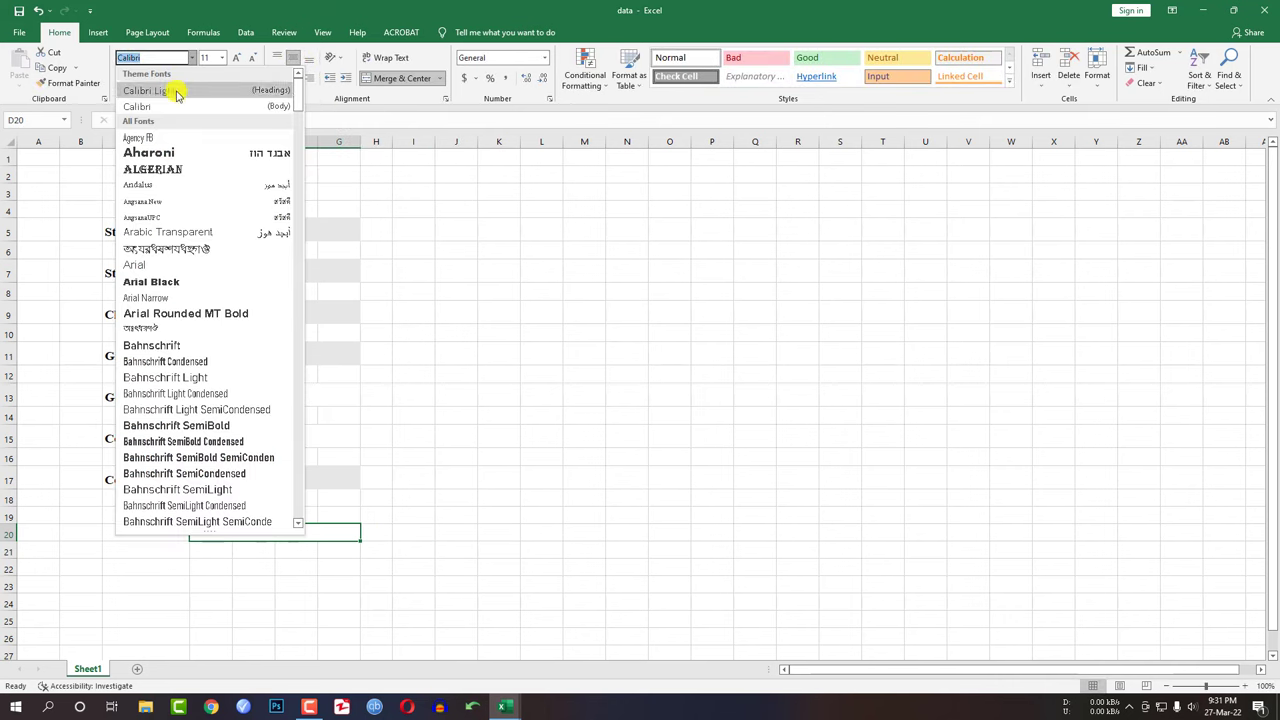
pyautogui.click(166, 170)
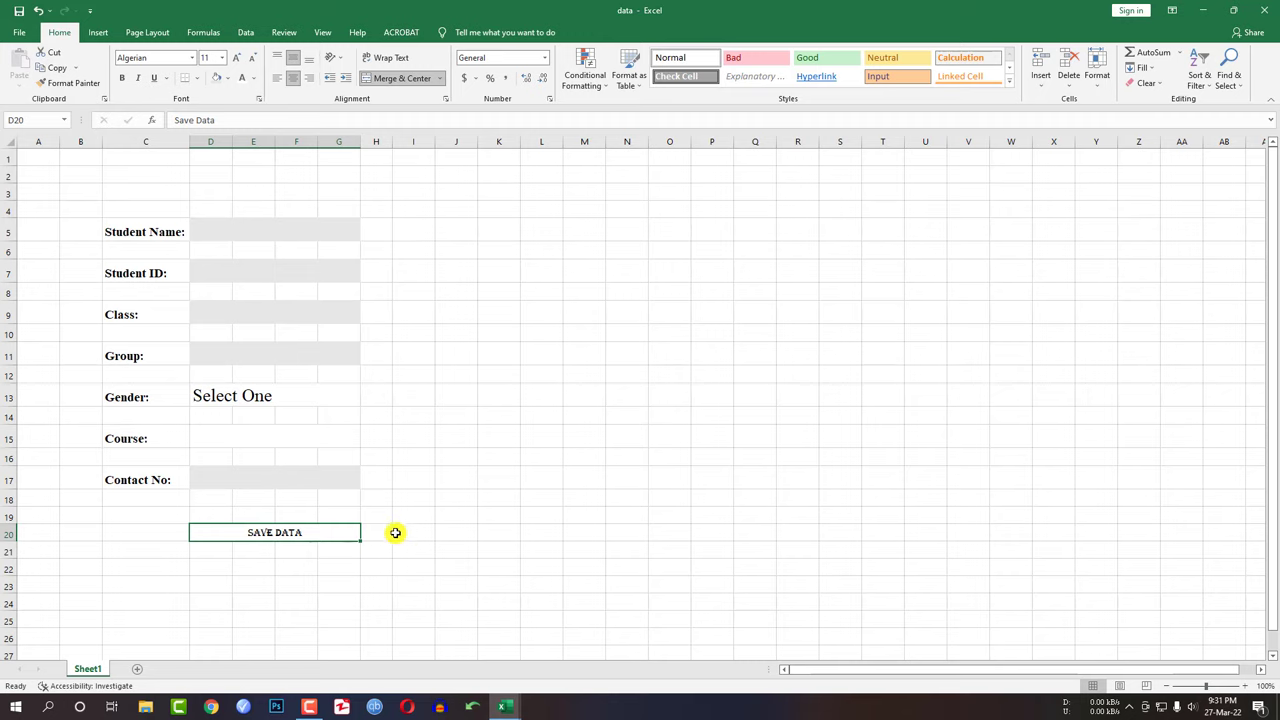
pyautogui.click(236, 60)
pyautogui.click(236, 60)
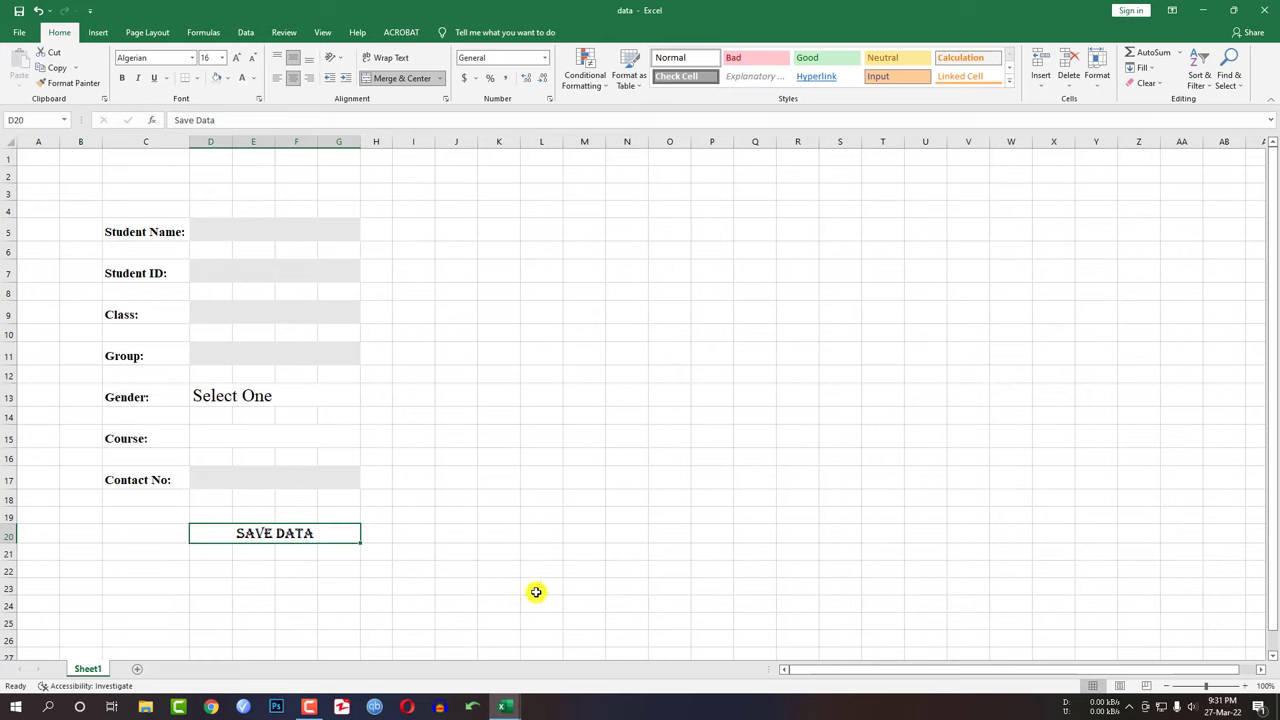
pyautogui.click(810, 440)
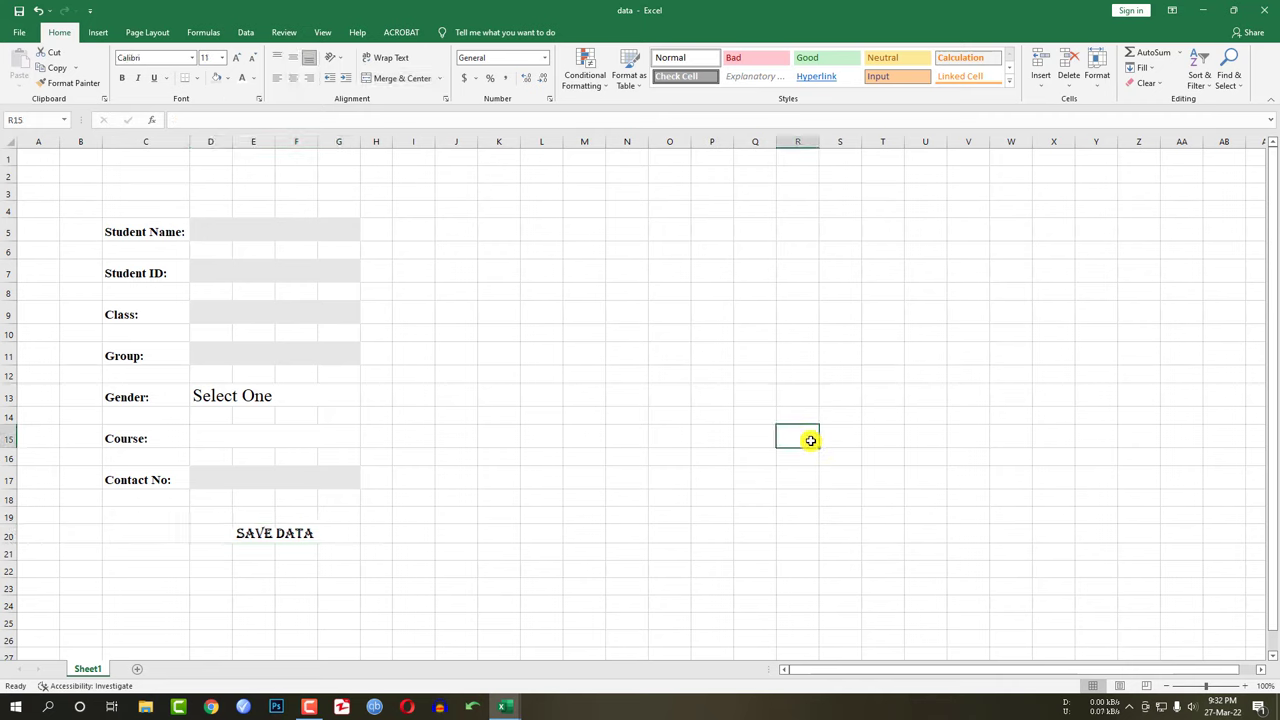
# - Enter =COUNTA(D5,D7,D9,D11,D13,D15,D17) in cell R15
pyautogui.write('=coun')
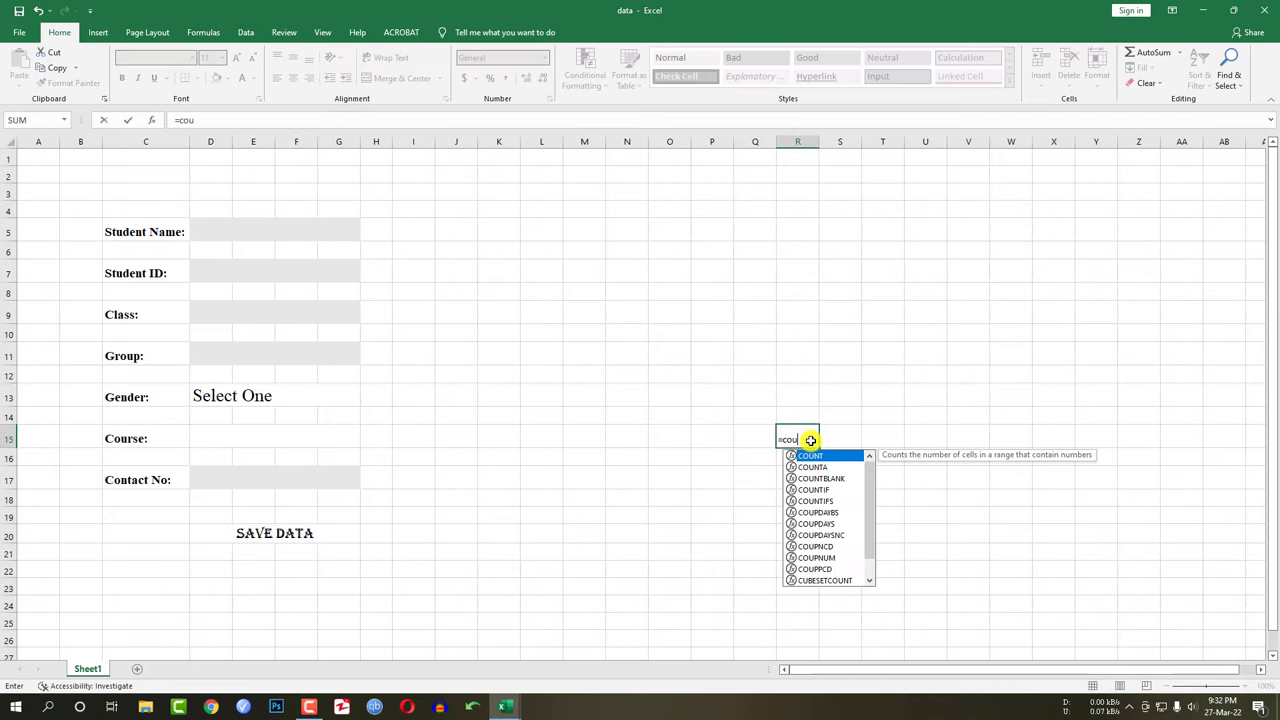
pyautogui.write('ta(')
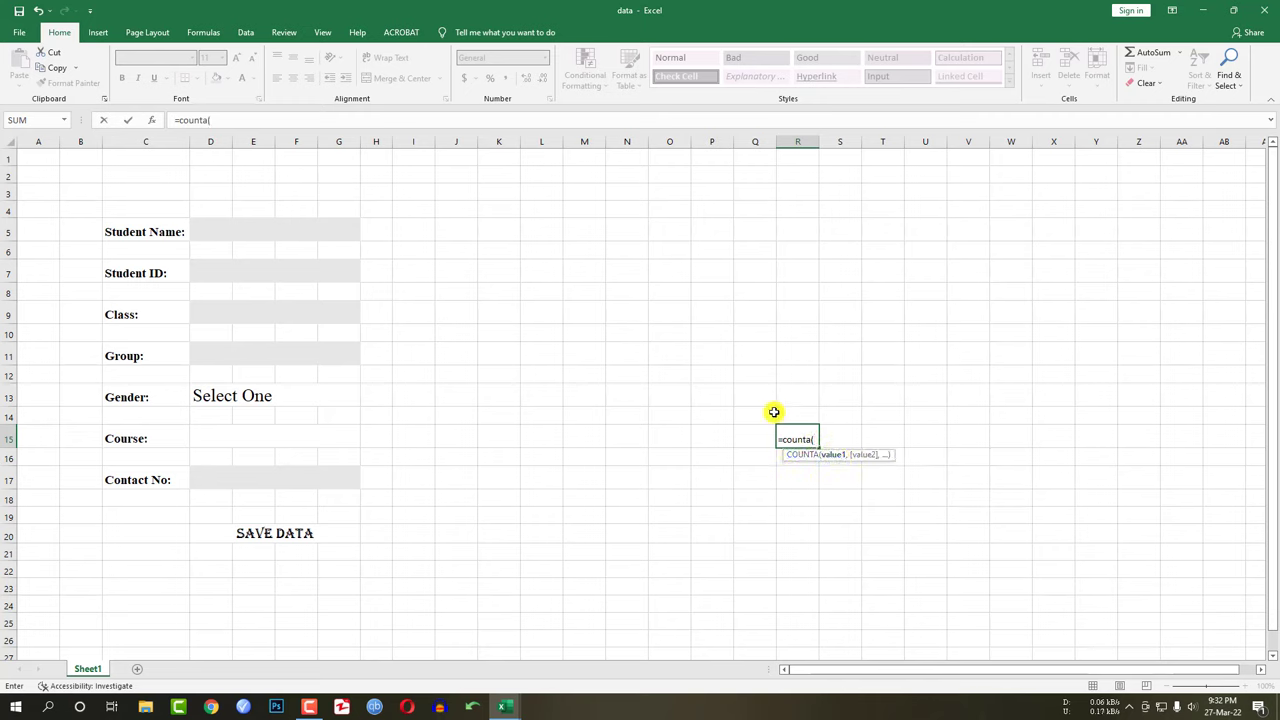
pyautogui.click(306, 231)
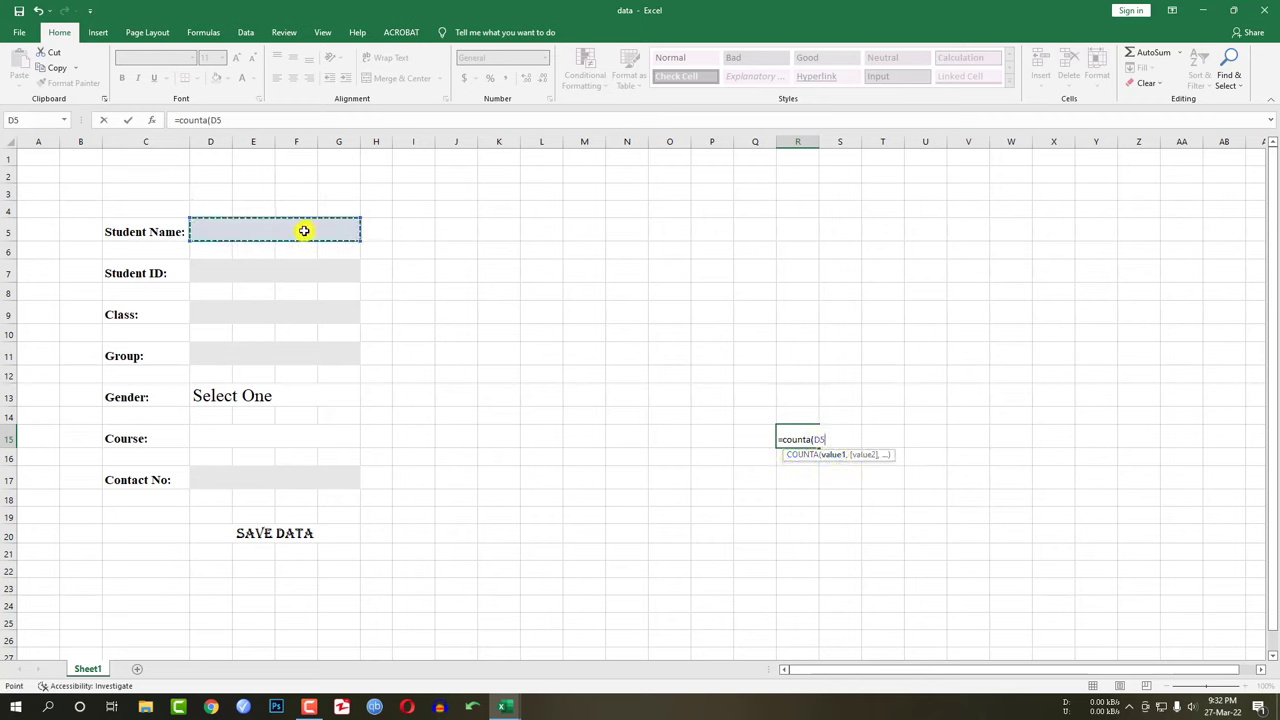
pyautogui.write(',')
pyautogui.click(291, 270)
pyautogui.write(',')
pyautogui.click(298, 314)
pyautogui.write(',')
pyautogui.click(294, 353)
pyautogui.write(',')
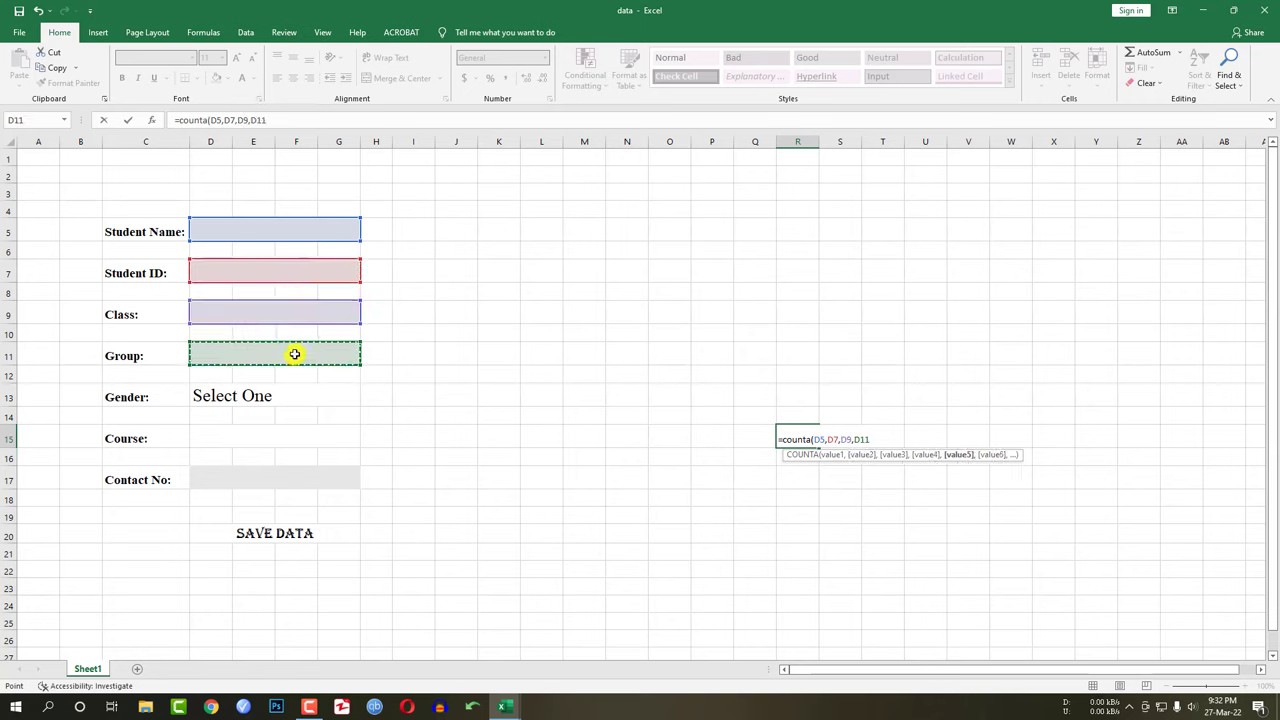
pyautogui.click(286, 394)
pyautogui.write(',')
pyautogui.click(286, 437)
pyautogui.write(',')
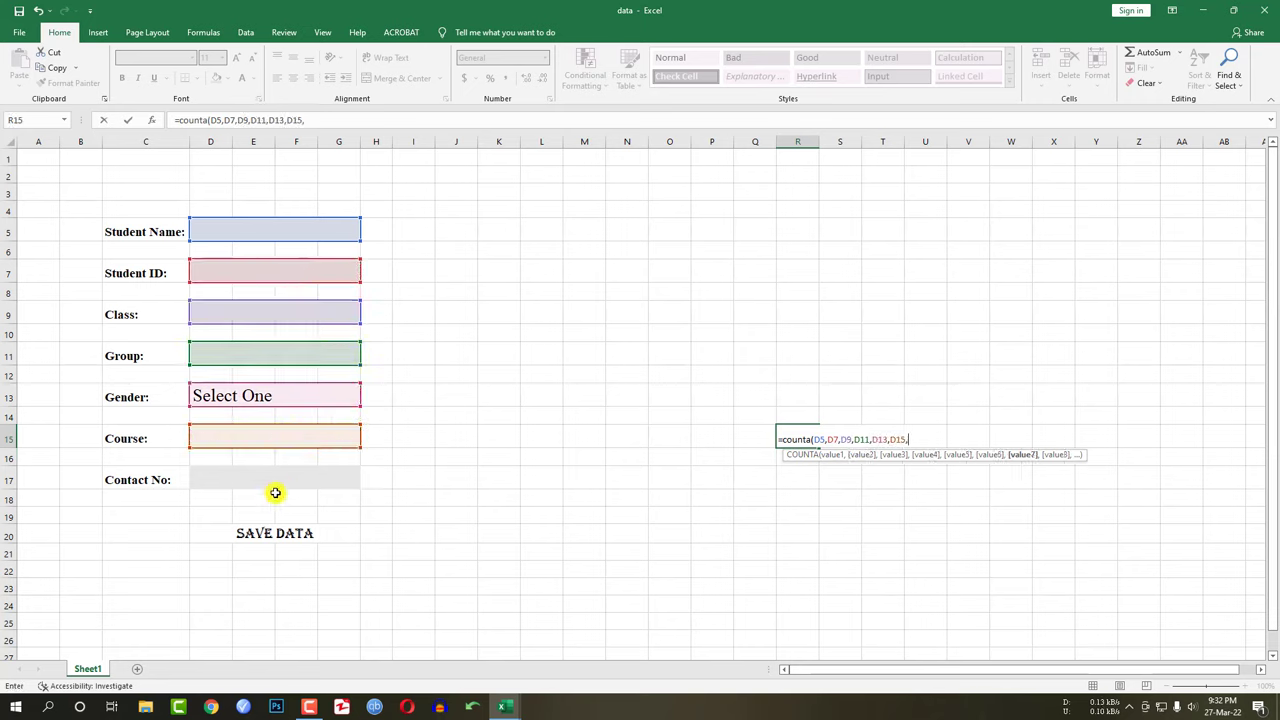
pyautogui.click(275, 483)
pyautogui.write(')')
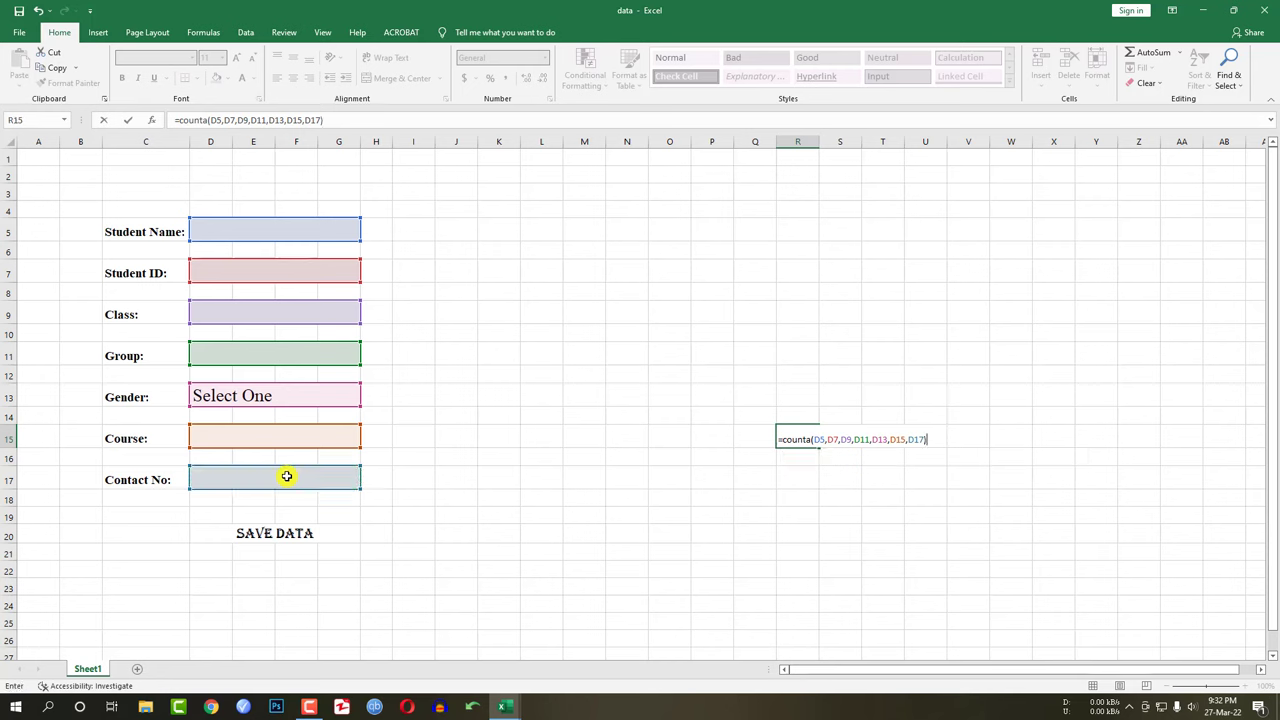
pyautogui.press('Return')
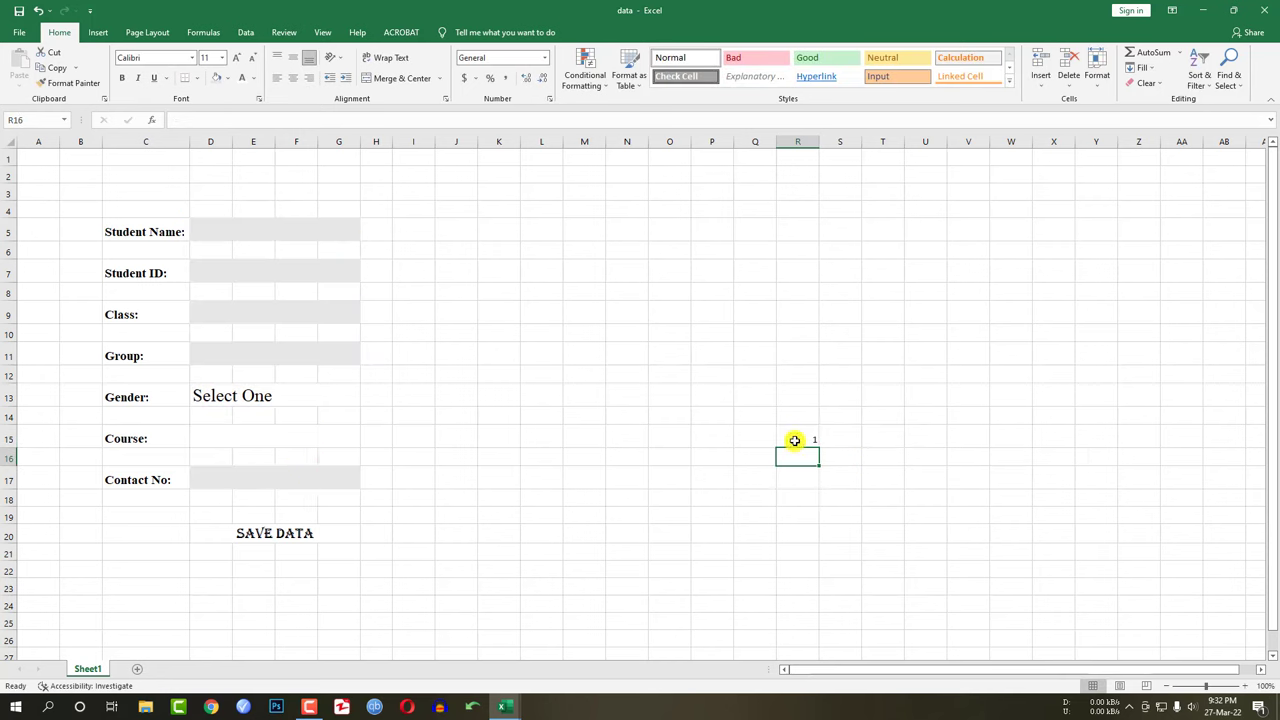
# - Choose Male for Gender and type 'd' into Student Name, Student ID, Class and Group
pyautogui.click(795, 438)
pyautogui.click(295, 395)
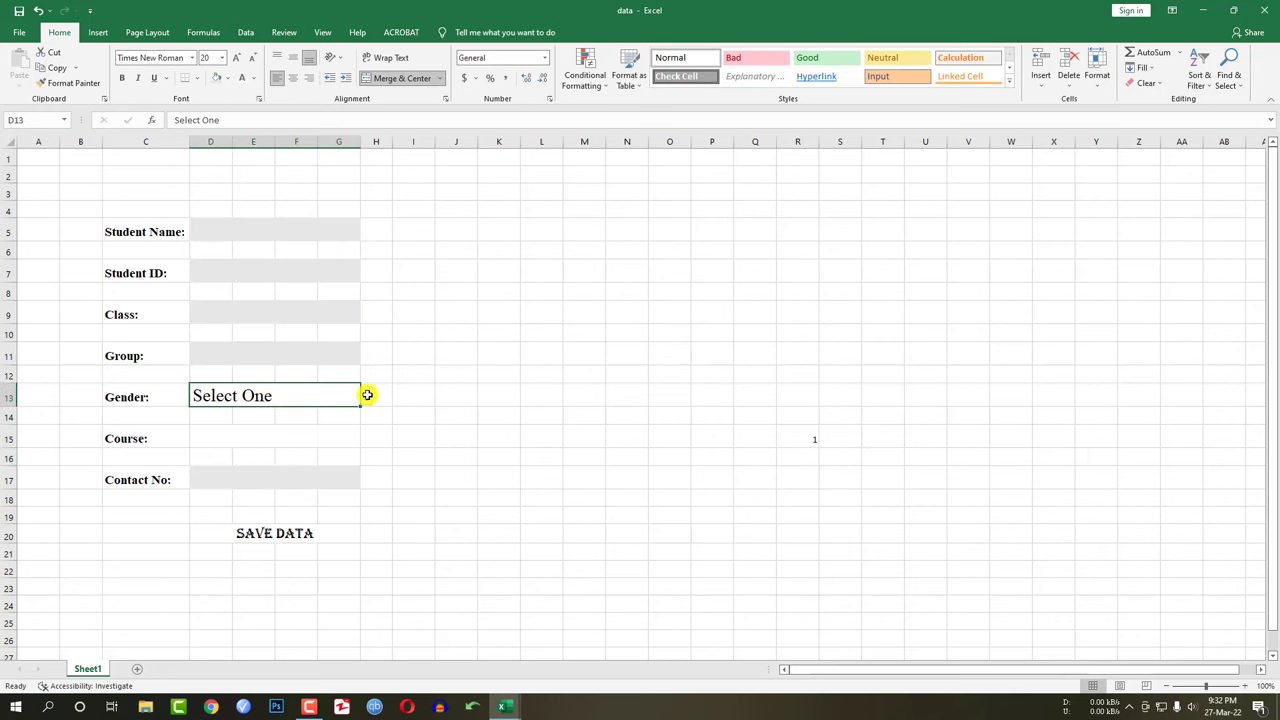
pyautogui.click(366, 398)
pyautogui.click(285, 417)
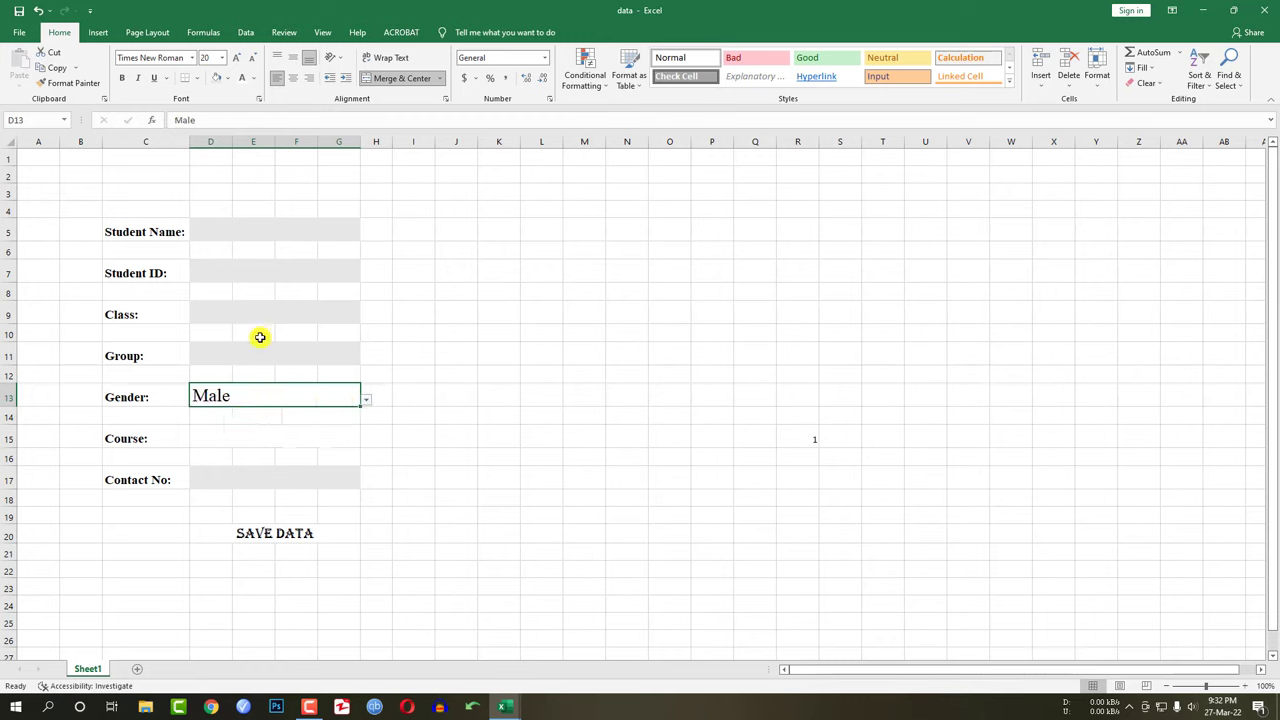
pyautogui.click(266, 234)
pyautogui.write('d')
pyautogui.click(266, 264)
pyautogui.write('d')
pyautogui.click(252, 305)
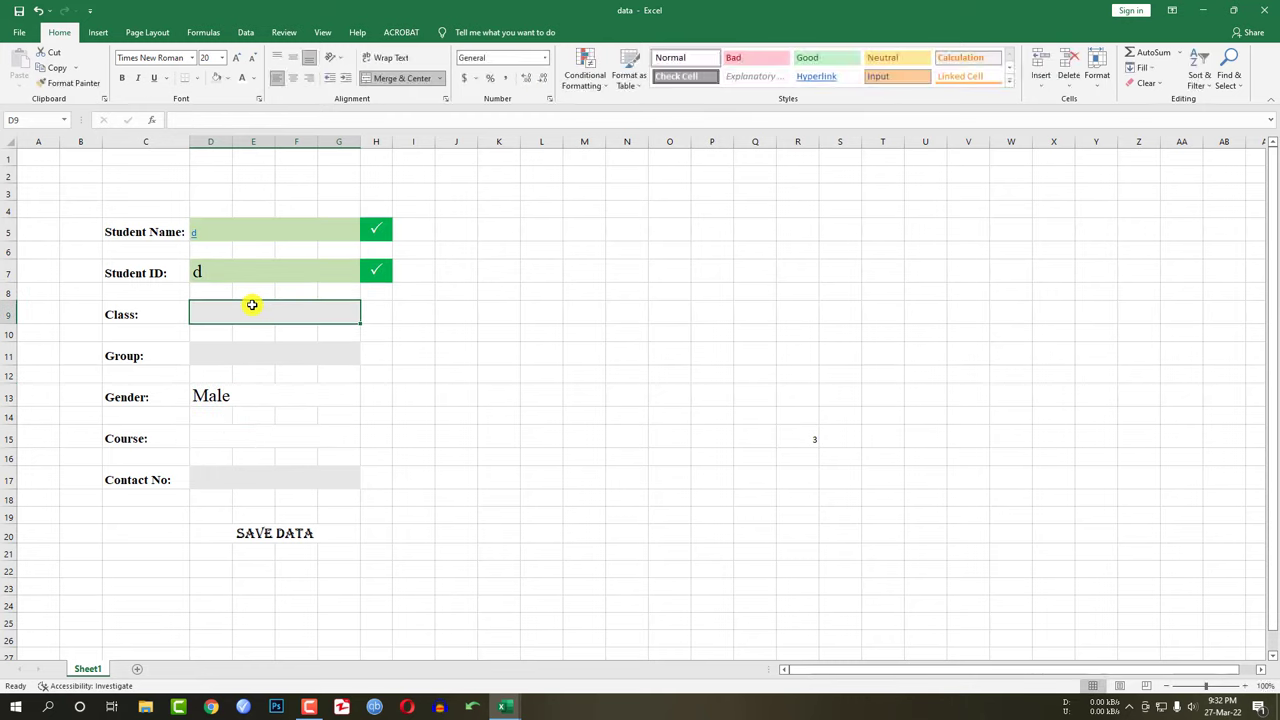
pyautogui.write('d')
pyautogui.click(244, 351)
pyautogui.write('d')
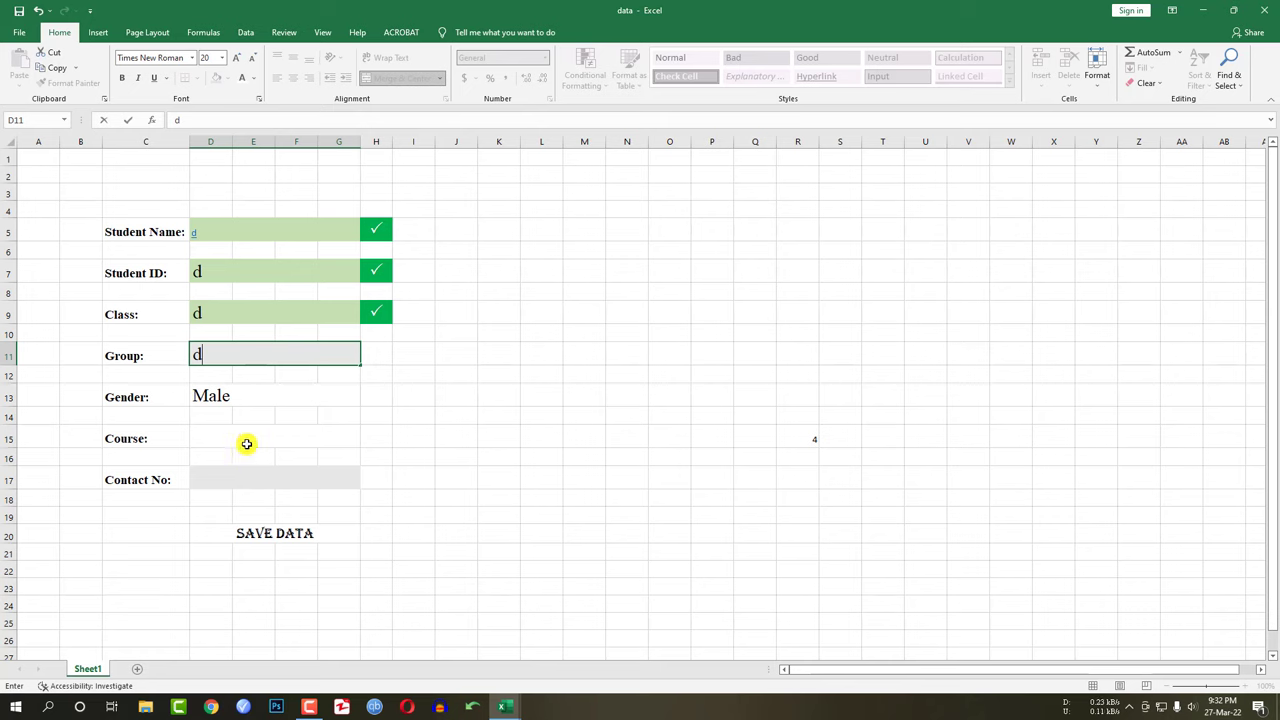
# - Pick Bangla for Course after the typed value is rejected, and enter 'd' in Contact No
pyautogui.click(246, 443)
pyautogui.write('d')
pyautogui.press('Return')
pyautogui.press('Escape')
pyautogui.click(368, 443)
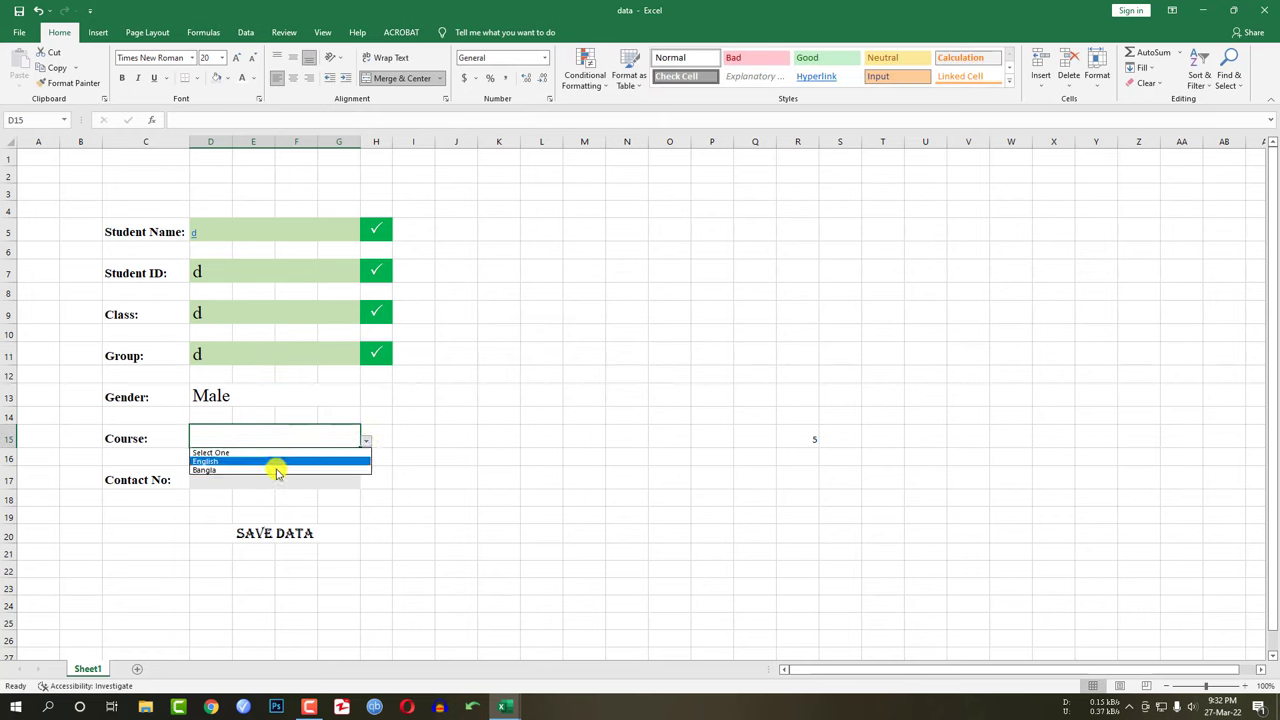
pyautogui.click(275, 470)
pyautogui.click(255, 476)
pyautogui.write('d')
pyautogui.click(500, 436)
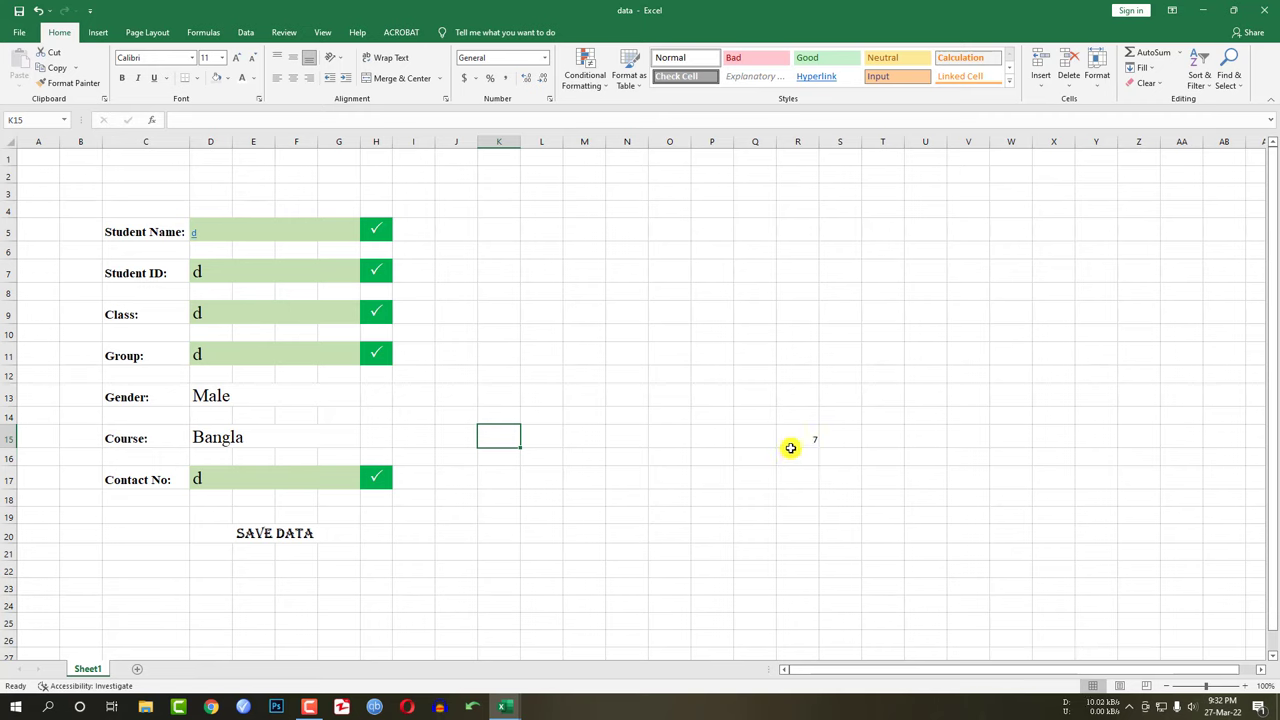
pyautogui.click(790, 448)
# - Paste R15's COUNTA formula into a new formula-based conditional rule on the SAVE DATA cell
pyautogui.doubleClick(798, 441)
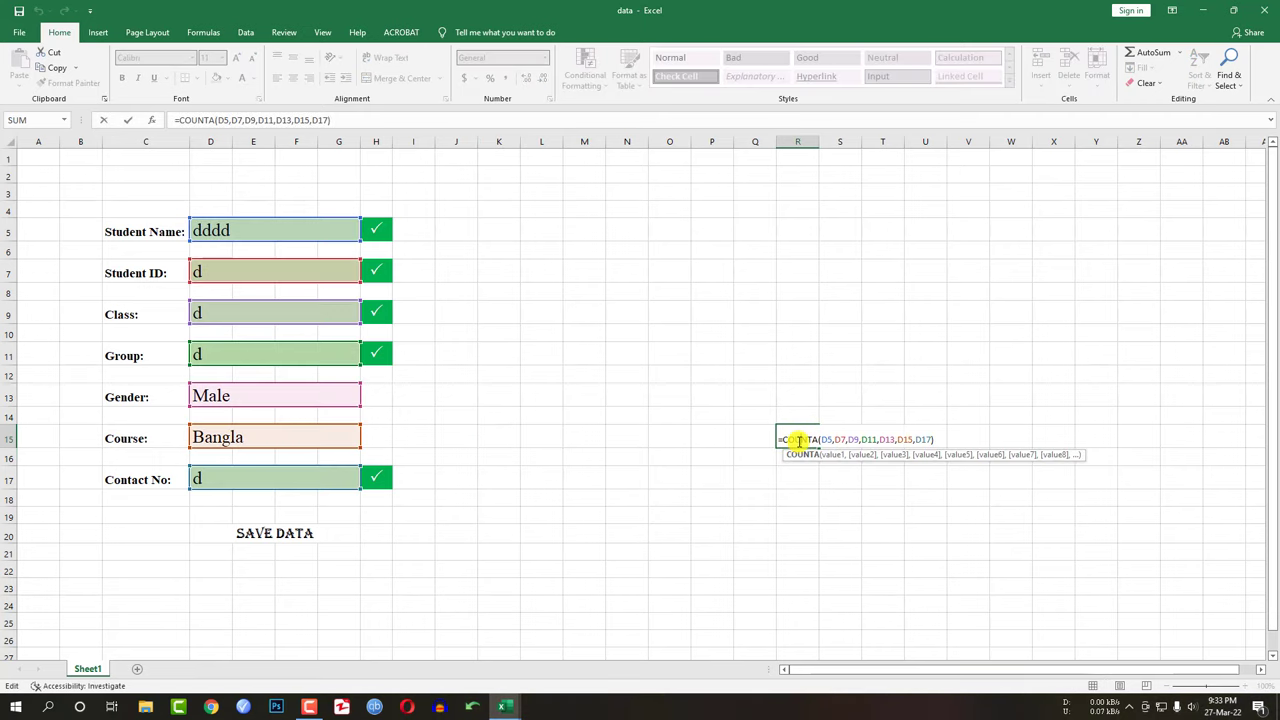
pyautogui.rightClick(790, 443)
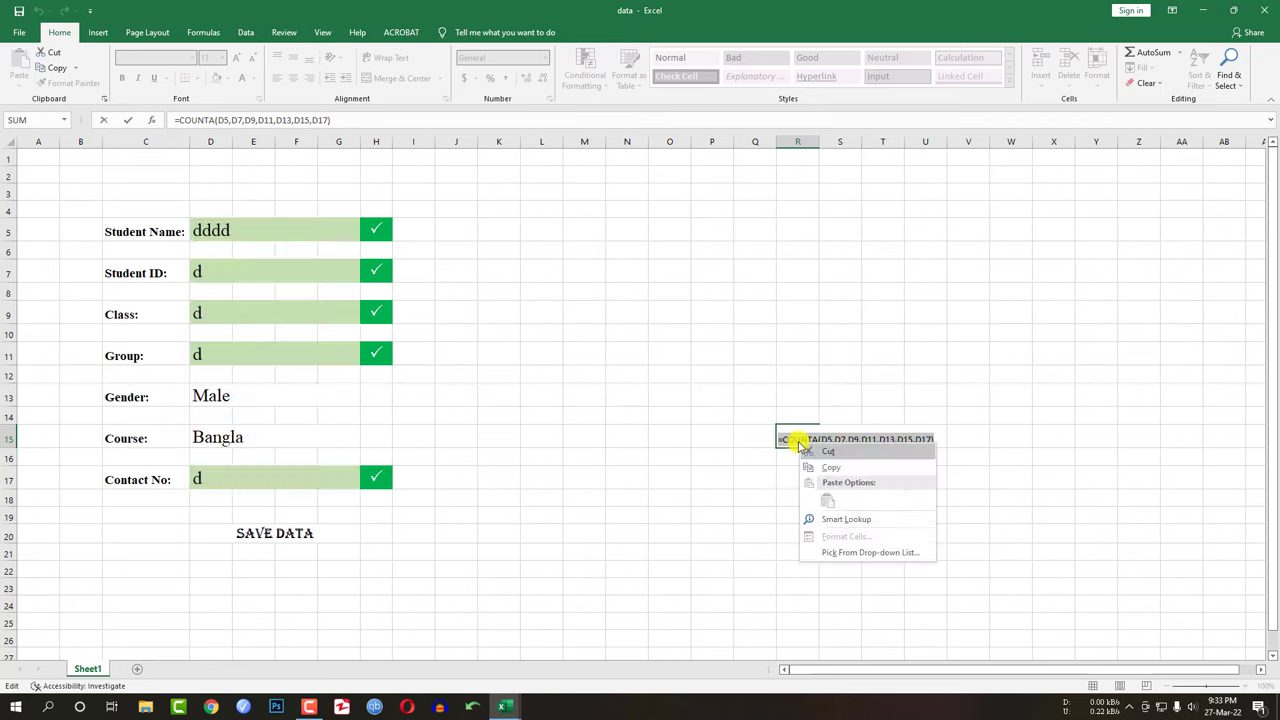
pyautogui.click(812, 466)
pyautogui.press('Return')
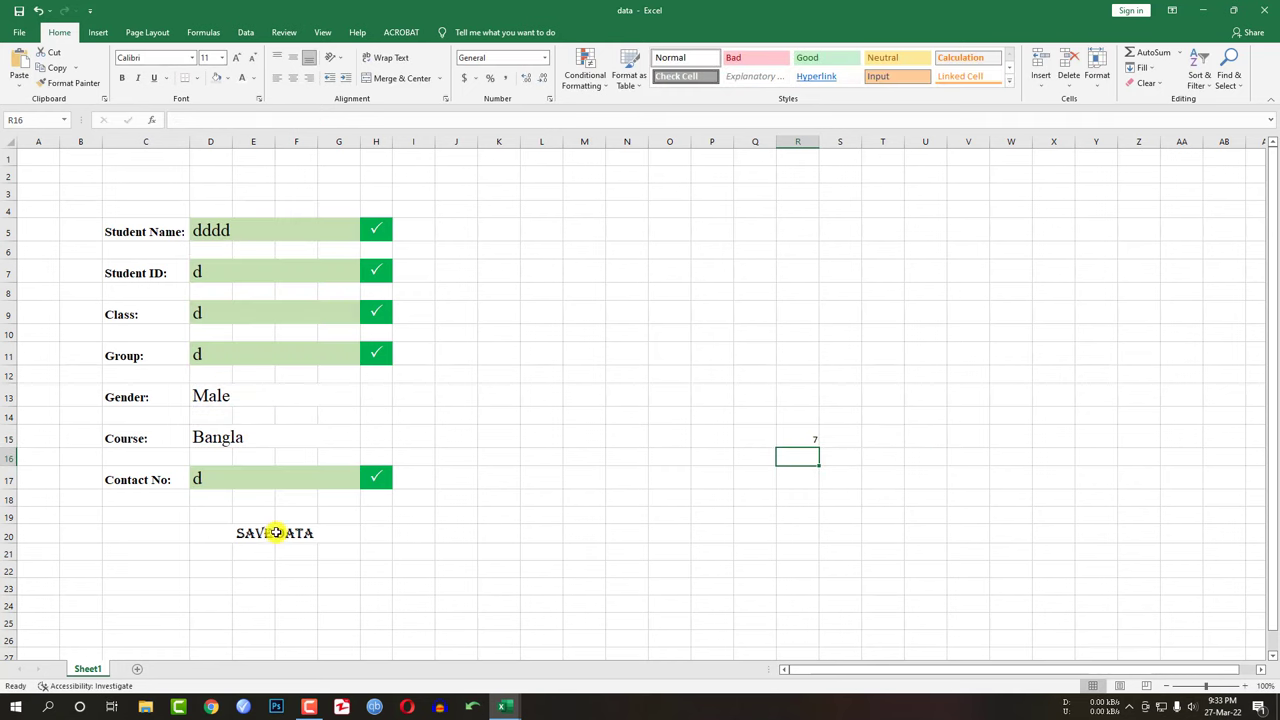
pyautogui.click(274, 533)
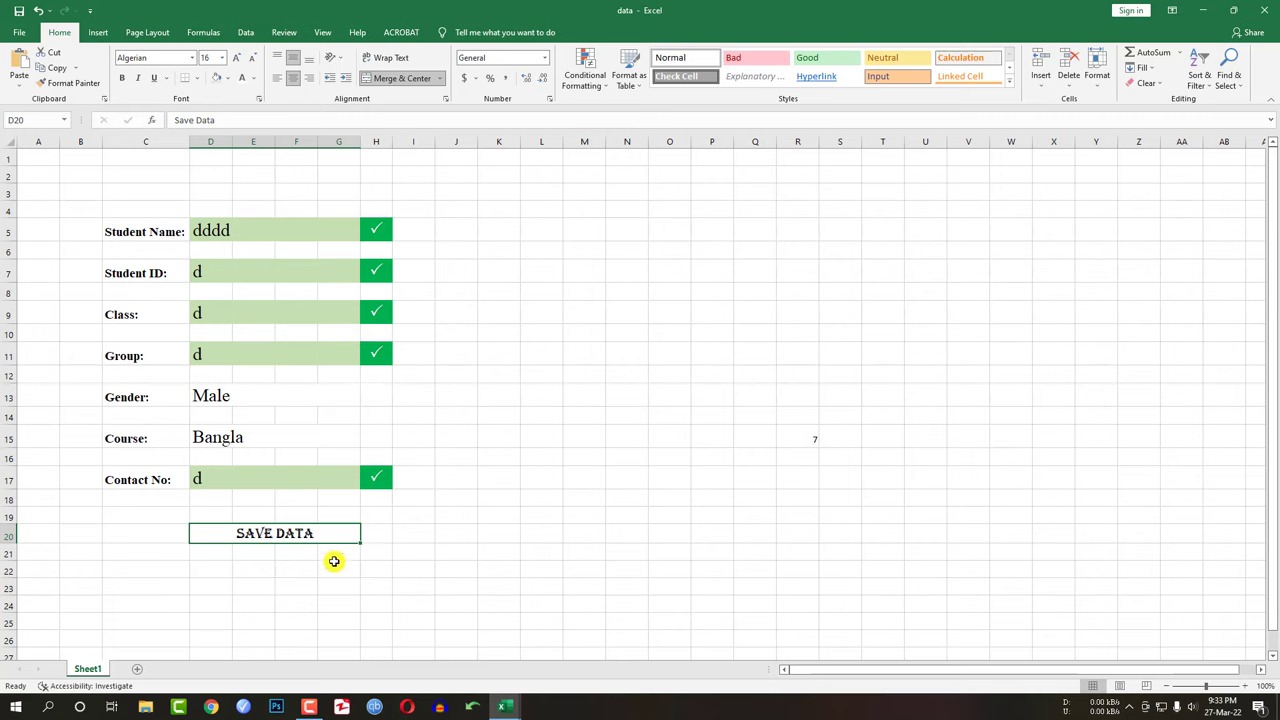
pyautogui.click(604, 92)
pyautogui.moveTo(628, 108)
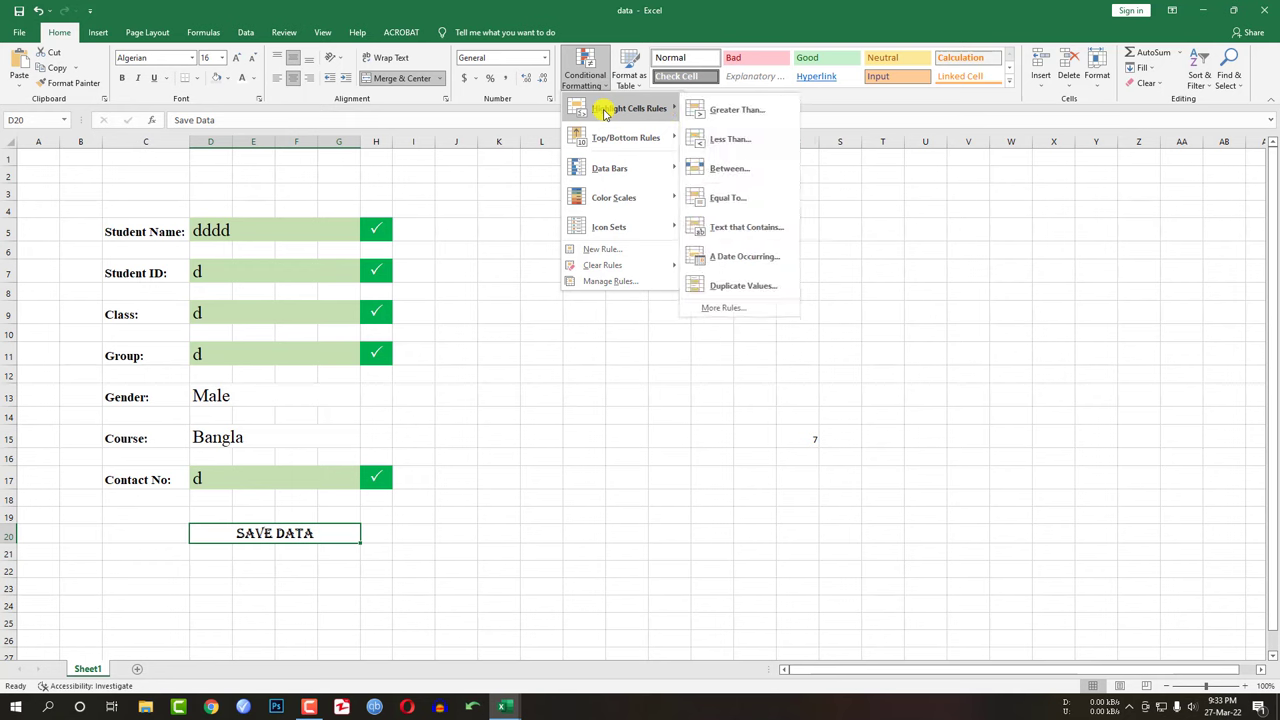
pyautogui.click(738, 310)
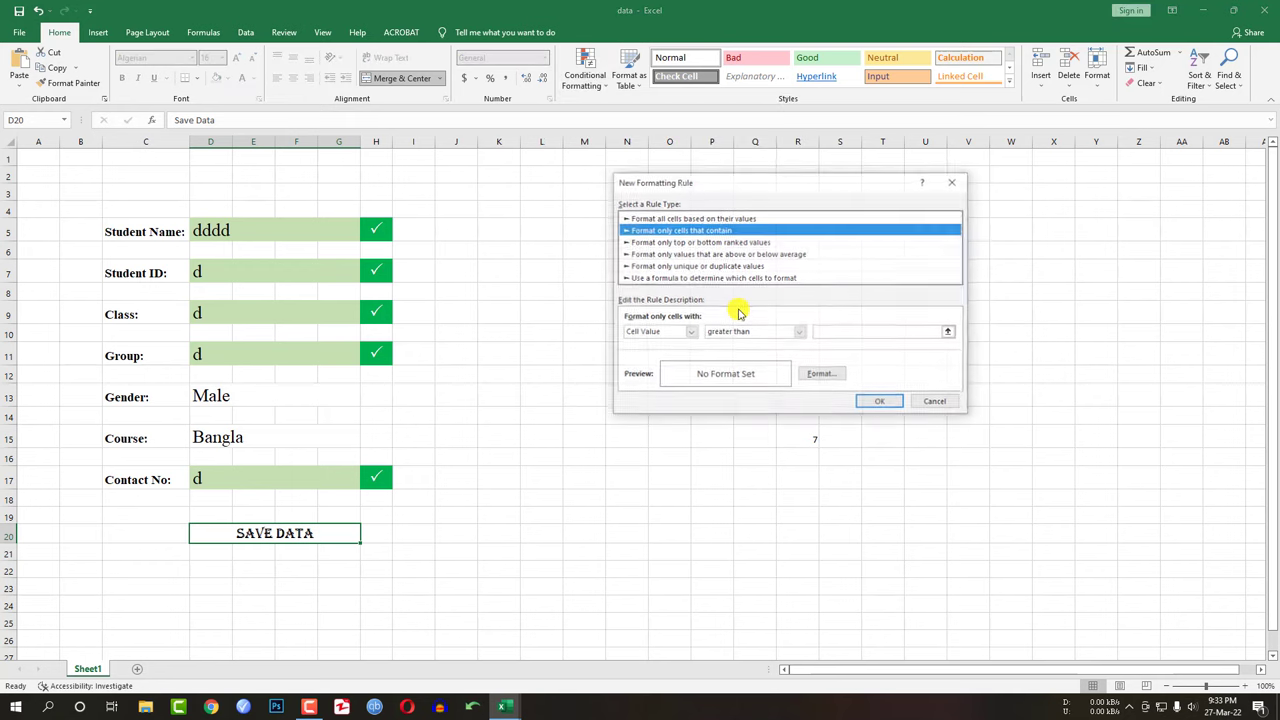
pyautogui.click(667, 279)
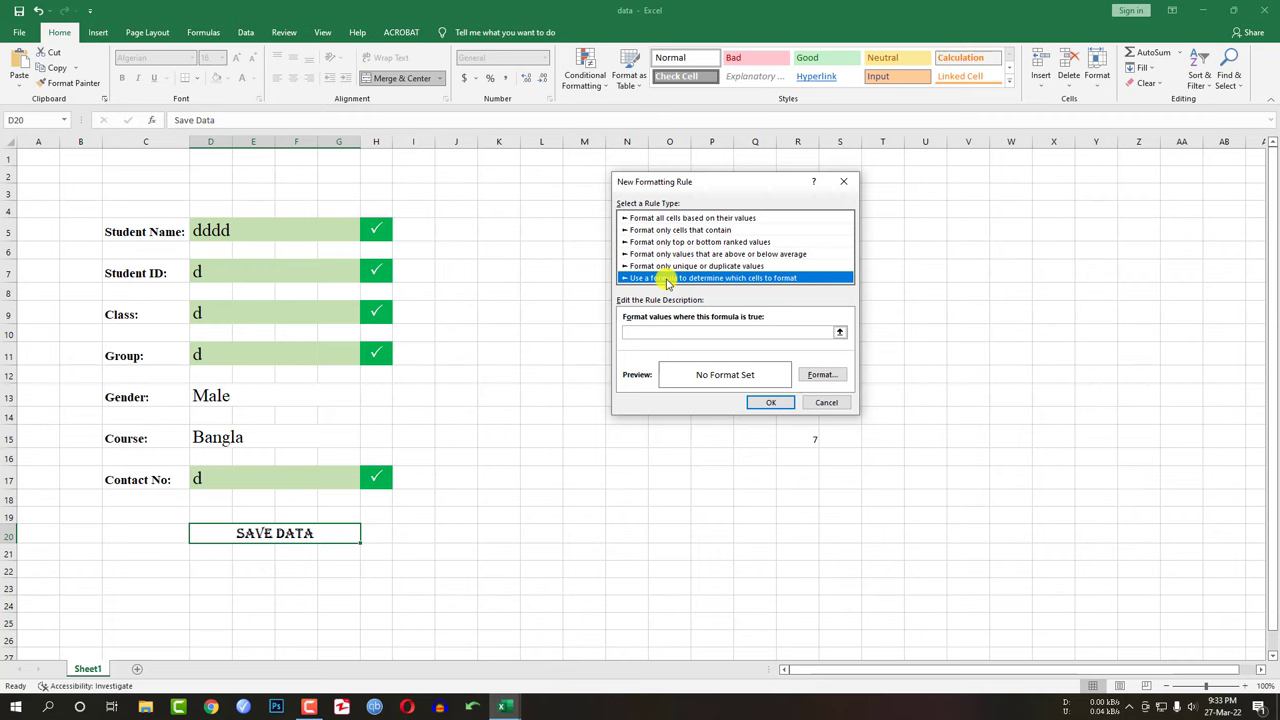
pyautogui.click(714, 332)
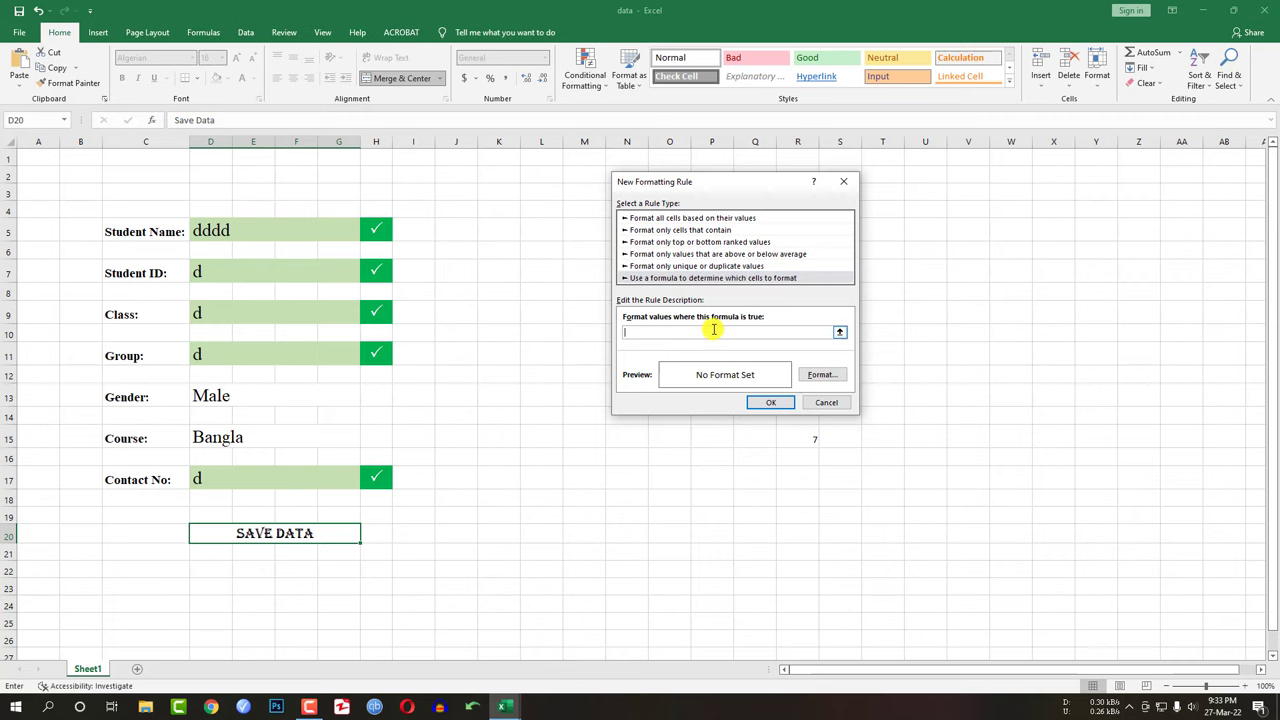
pyautogui.write('=COUNTA(D5,D7,D9,D11,D13,D15,D17)')
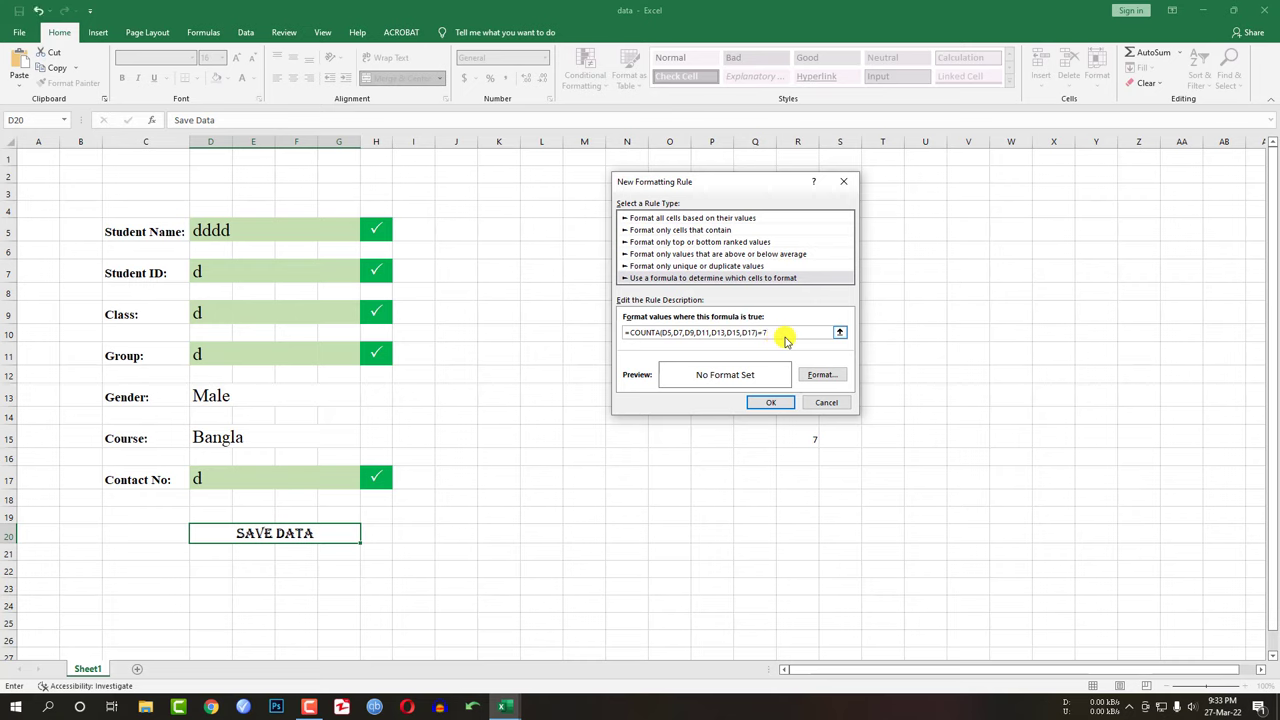
# - Give the =COUNTA(...)=7 rule a blue fill and bold text, and save it
pyautogui.click(822, 375)
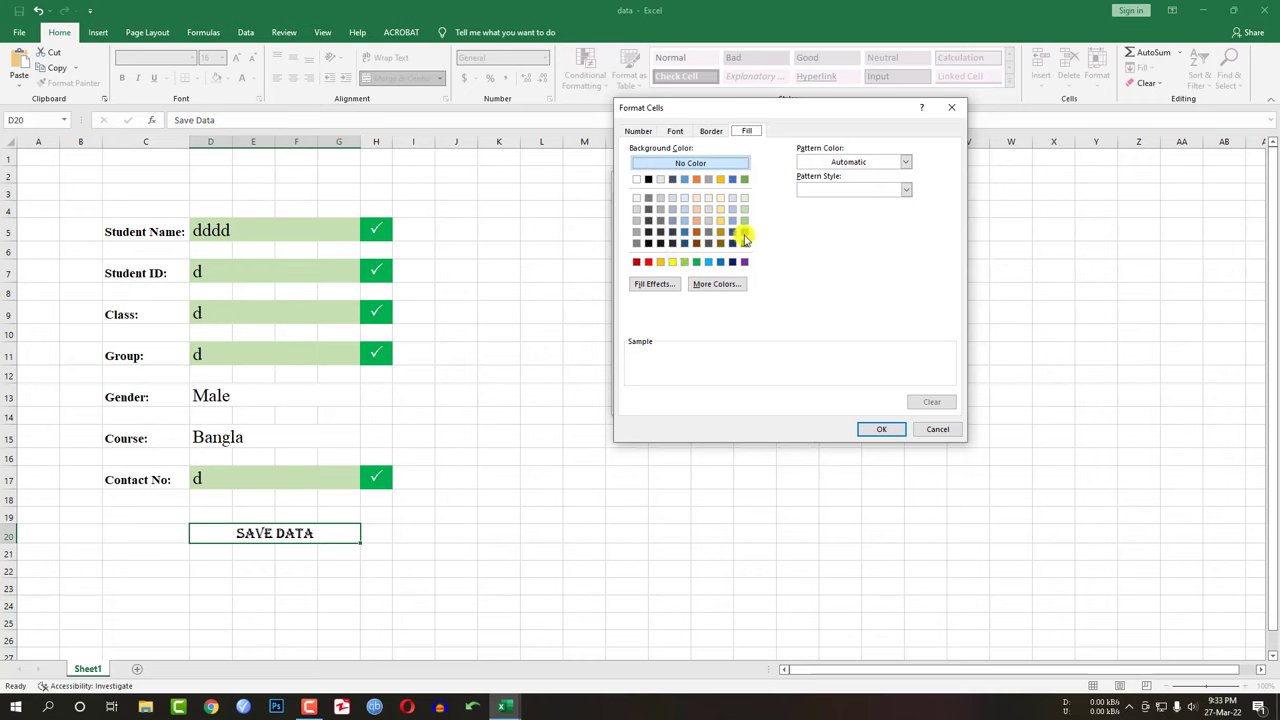
pyautogui.click(720, 262)
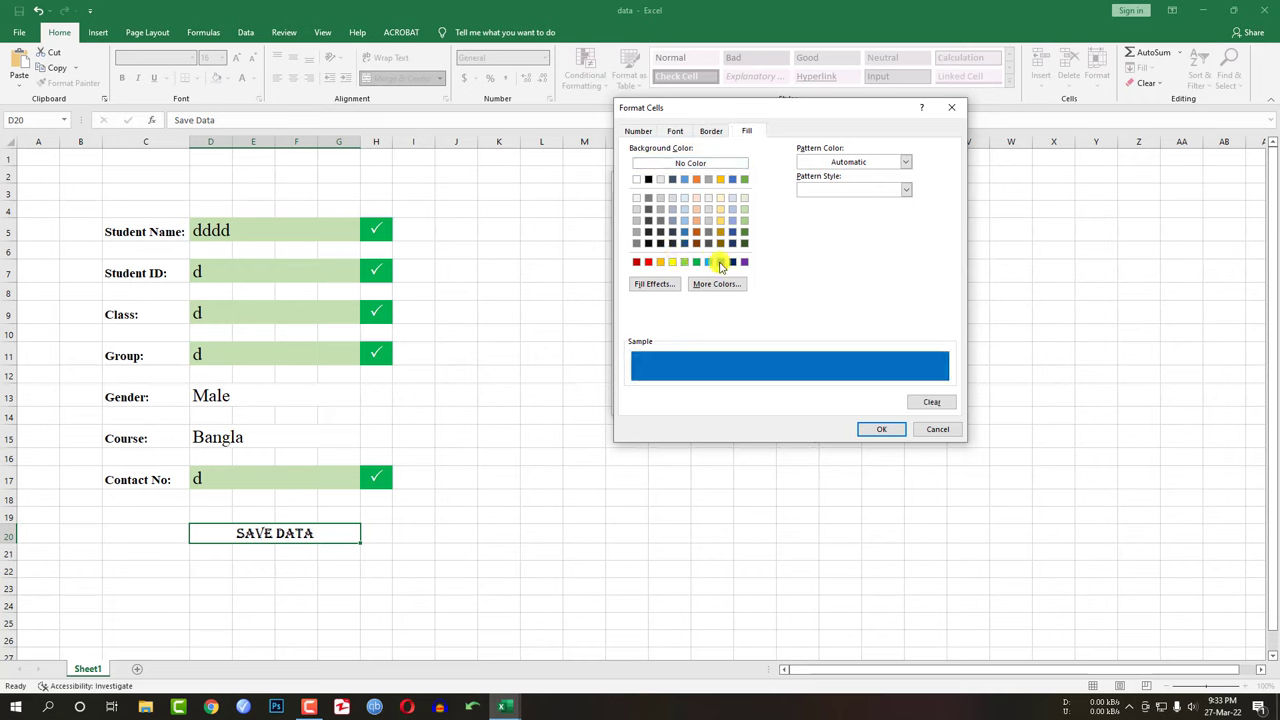
pyautogui.click(878, 429)
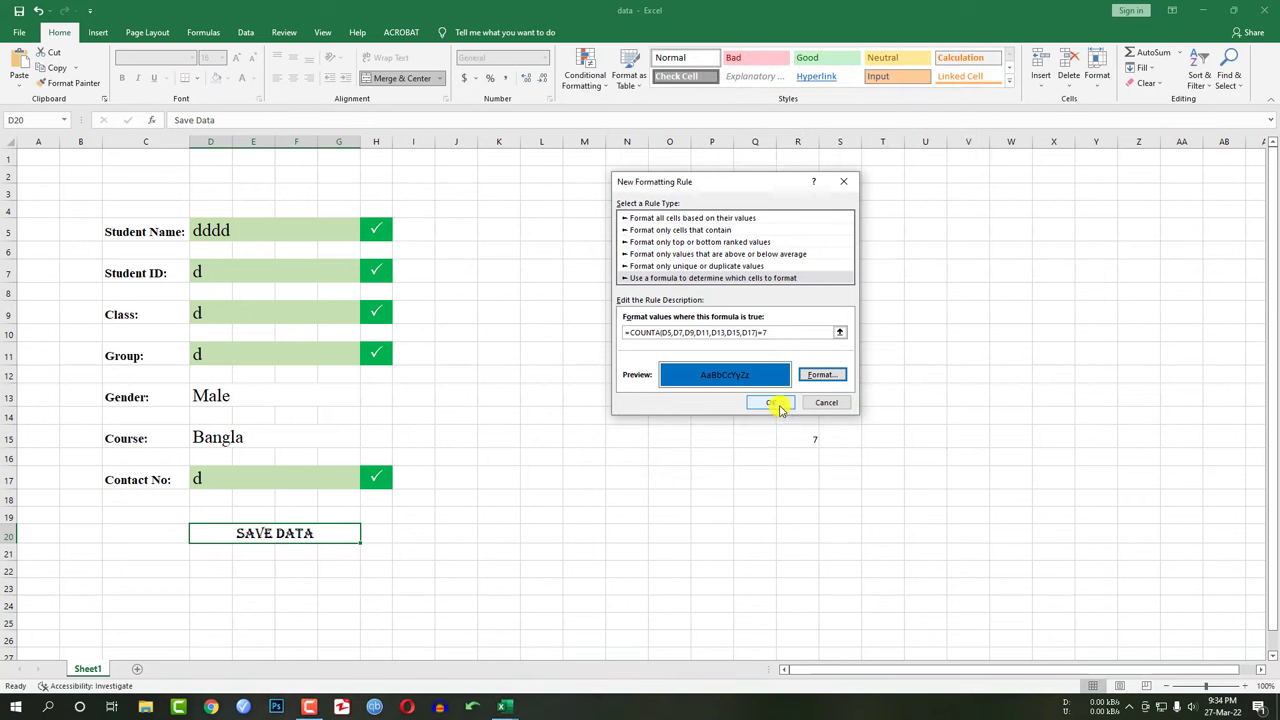
pyautogui.click(820, 374)
pyautogui.click(678, 132)
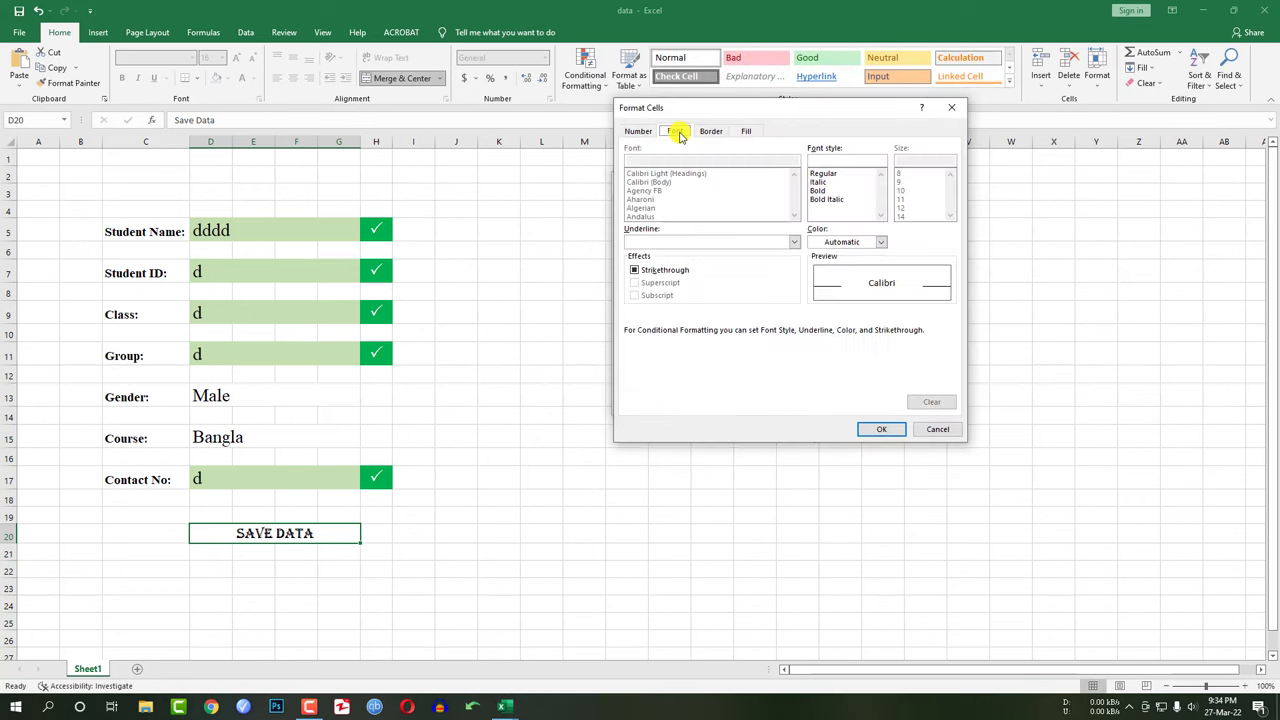
pyautogui.click(825, 191)
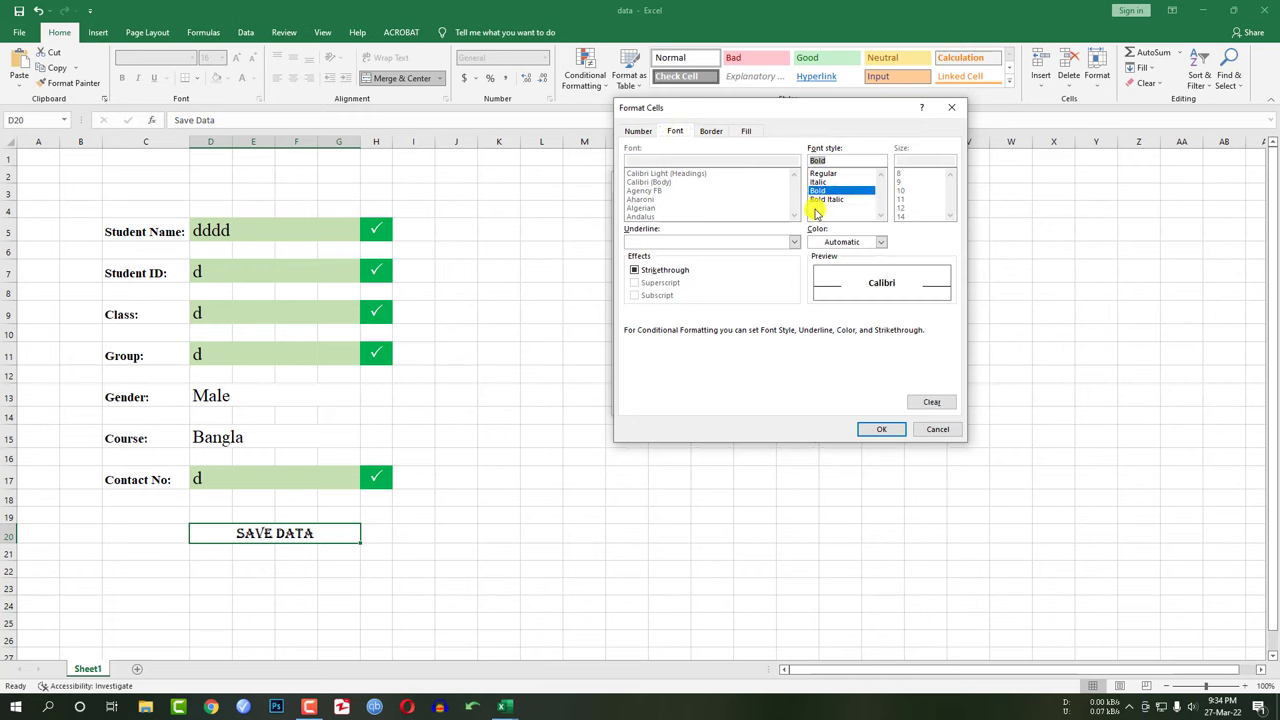
pyautogui.click(869, 428)
pyautogui.click(782, 402)
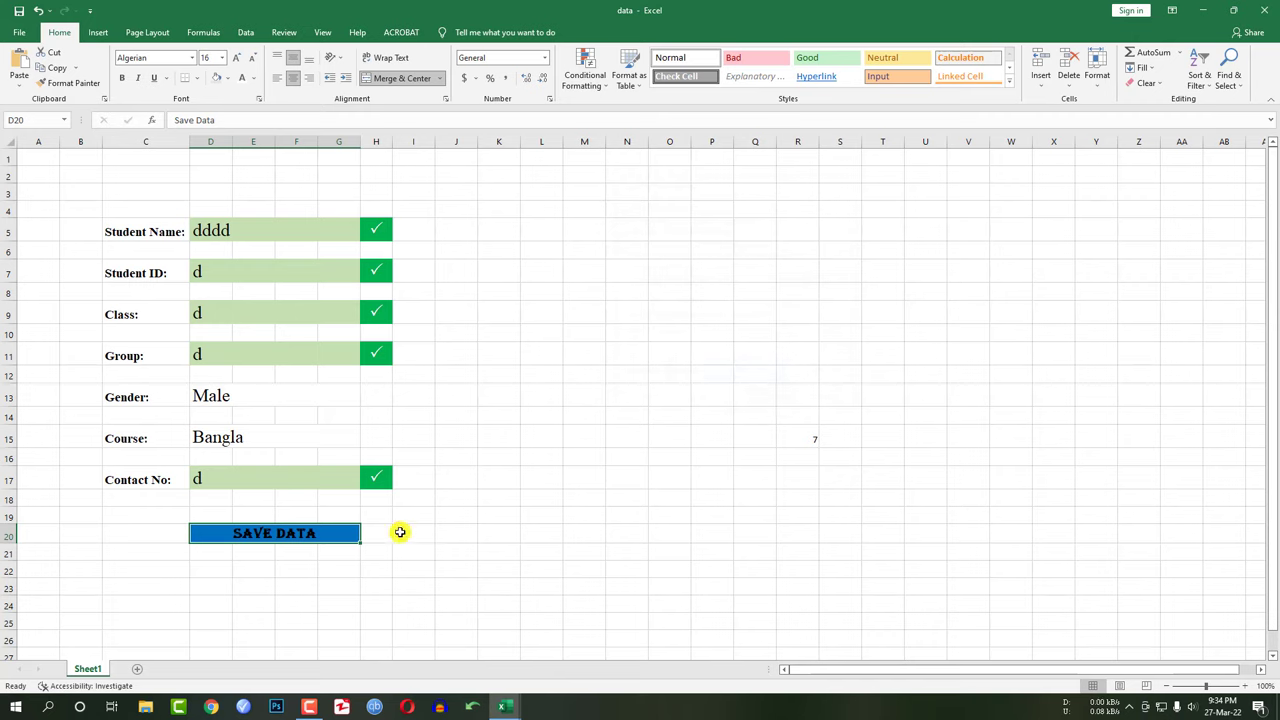
# - Make the SAVE DATA text white, then clear Class D9 and re-enter 'hy' to test the button
pyautogui.click(255, 80)
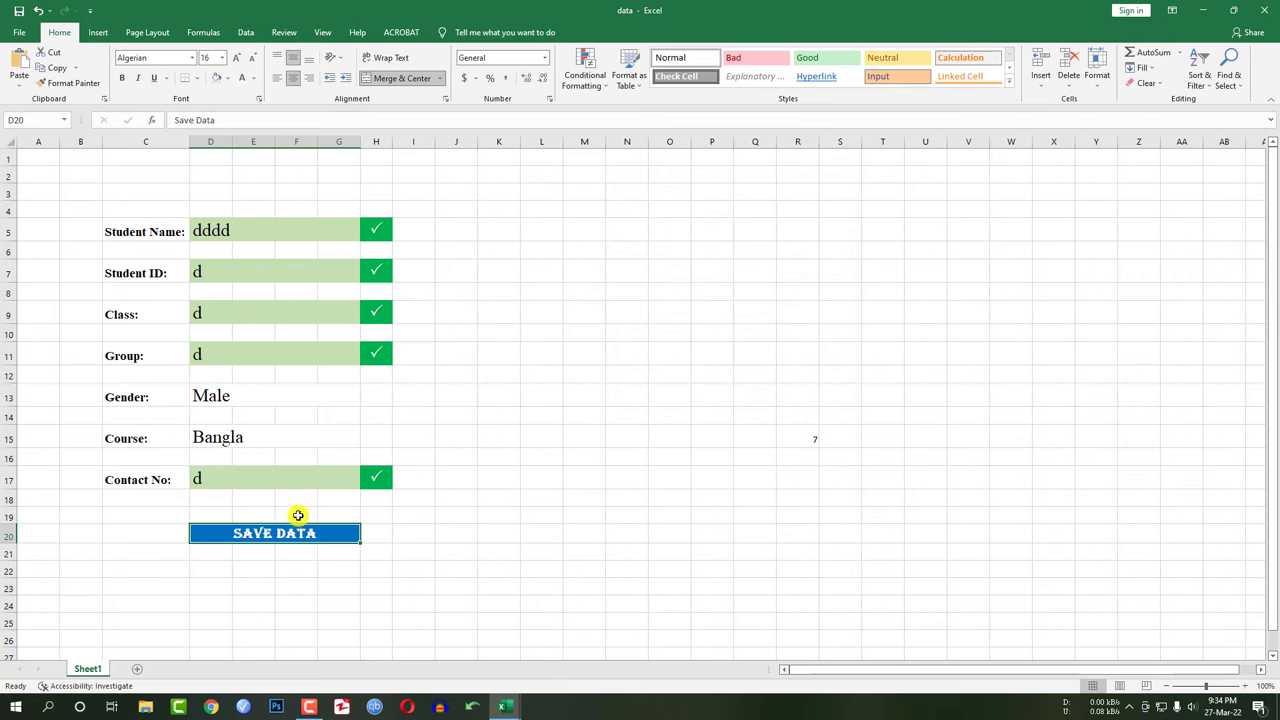
pyautogui.click(262, 394)
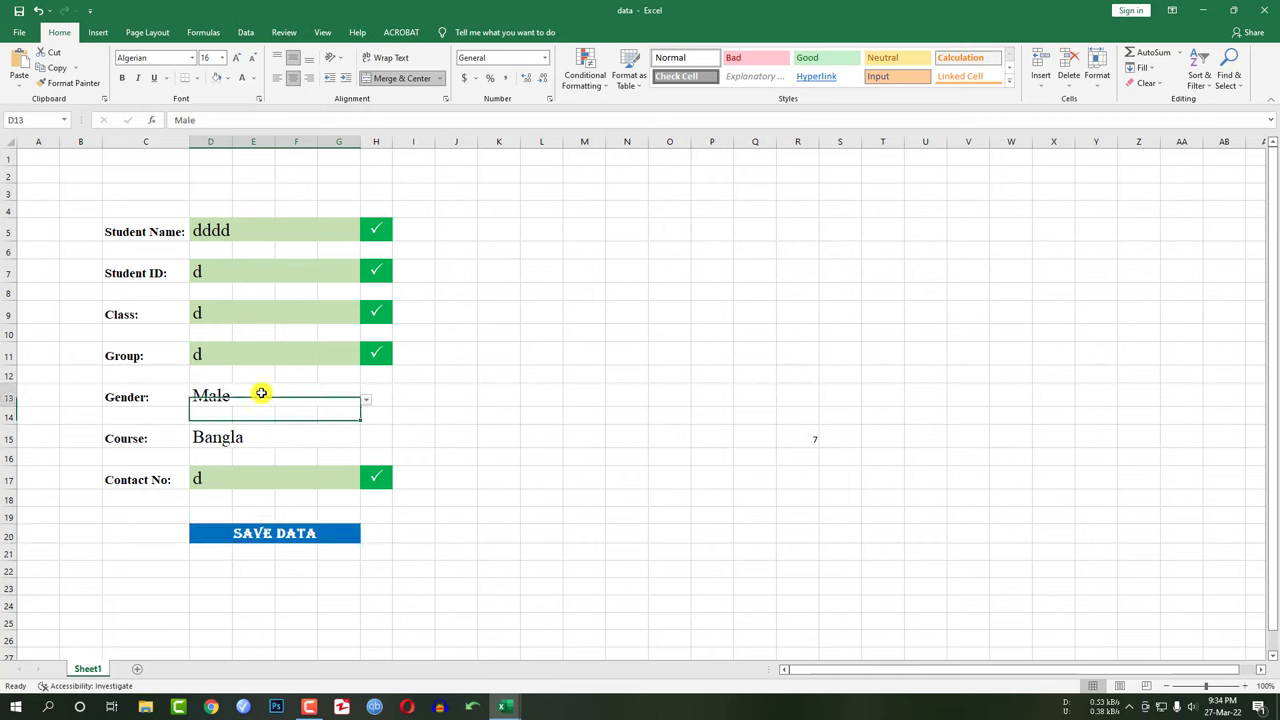
pyautogui.click(290, 318)
pyautogui.press('Delete')
pyautogui.click(569, 363)
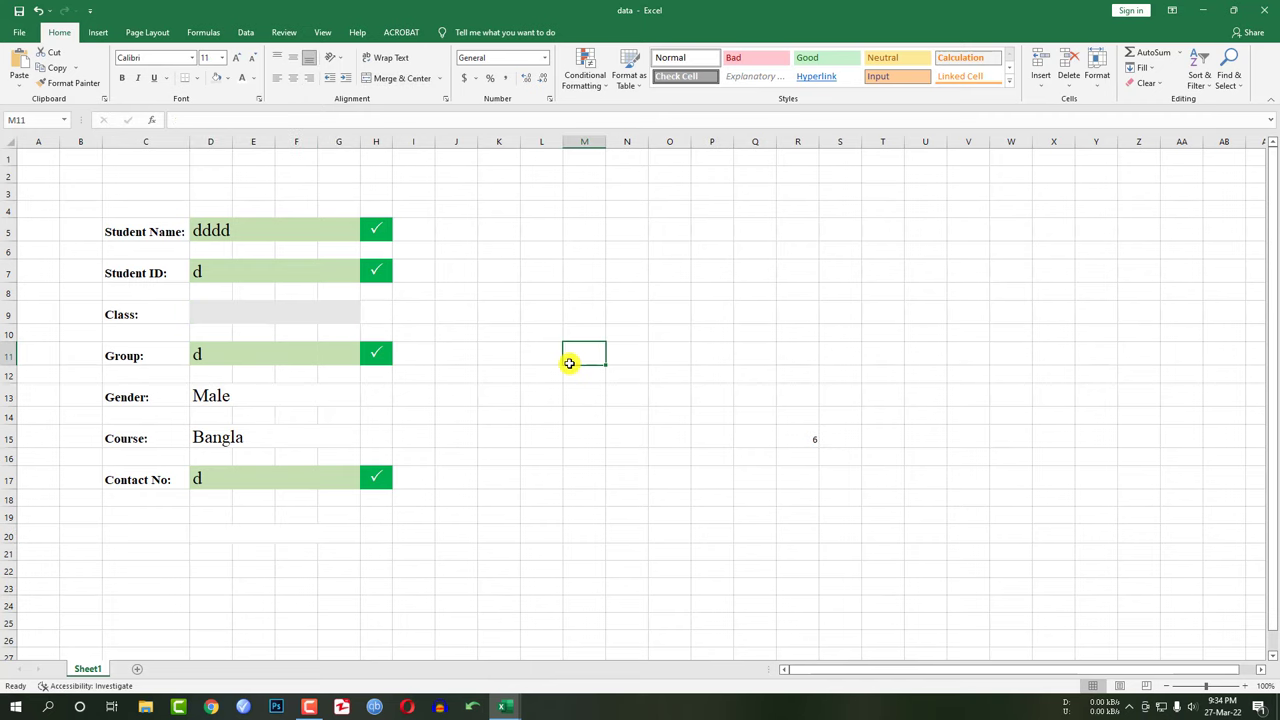
pyautogui.click(258, 307)
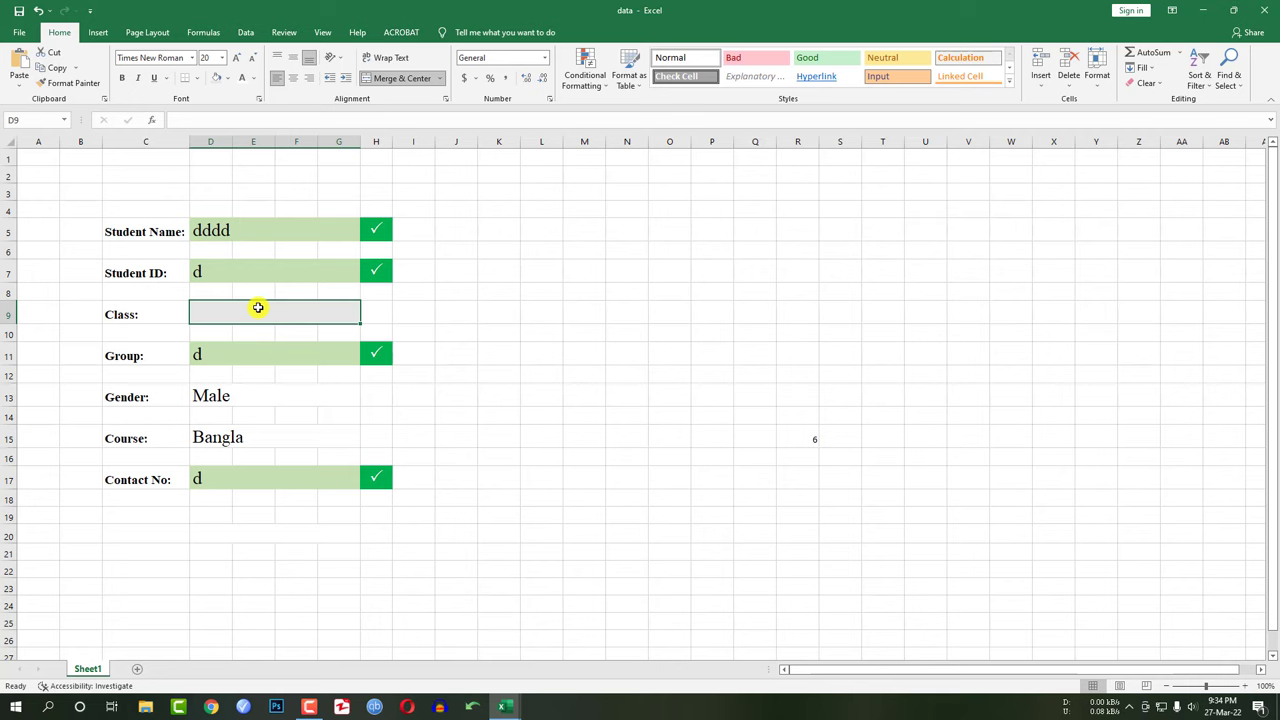
pyautogui.write('hy')
pyautogui.click(556, 331)
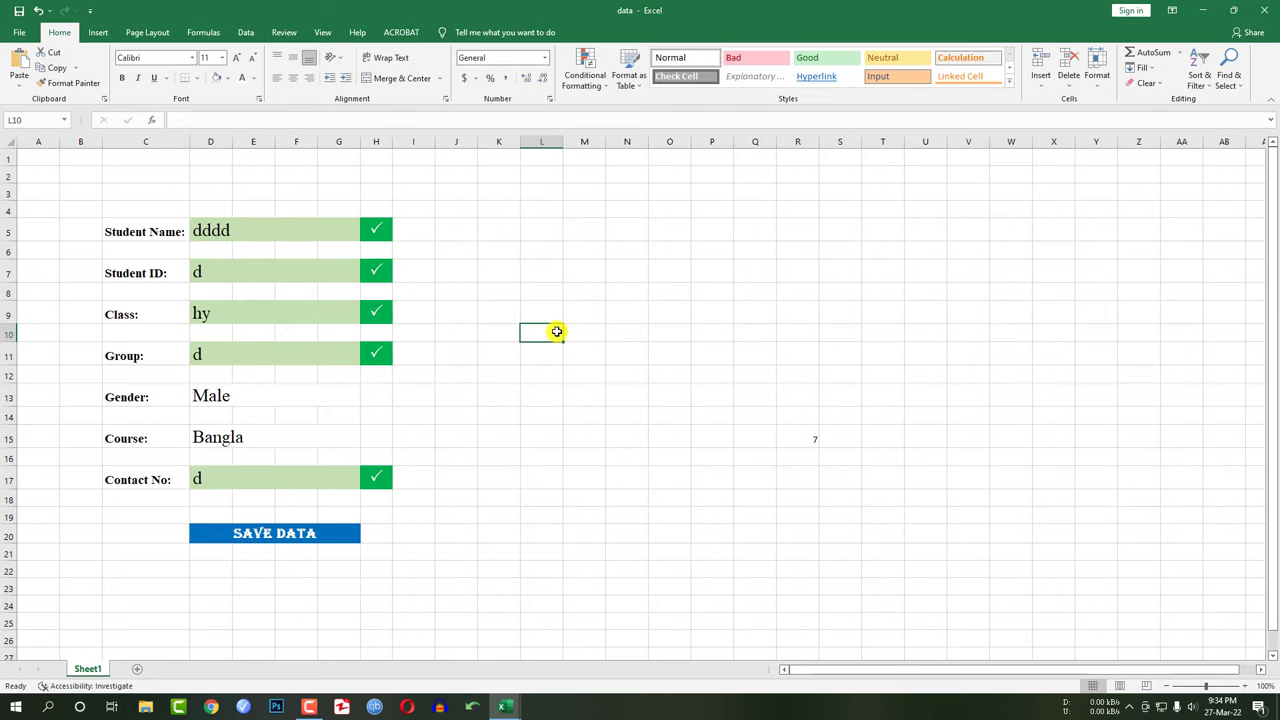
# - Clear Class again to confirm SAVE DATA hides, then enter 'k' so it reappears
pyautogui.click(243, 316)
pyautogui.press('Delete')
pyautogui.click(520, 441)
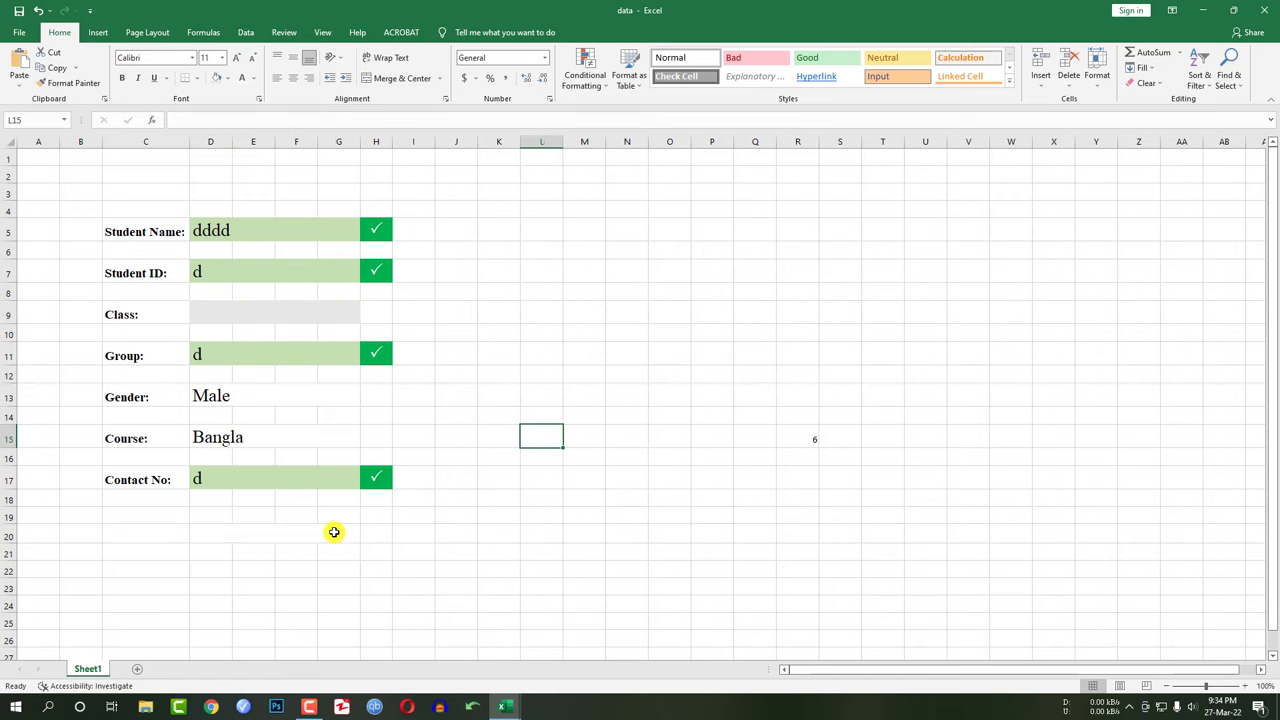
pyautogui.click(334, 531)
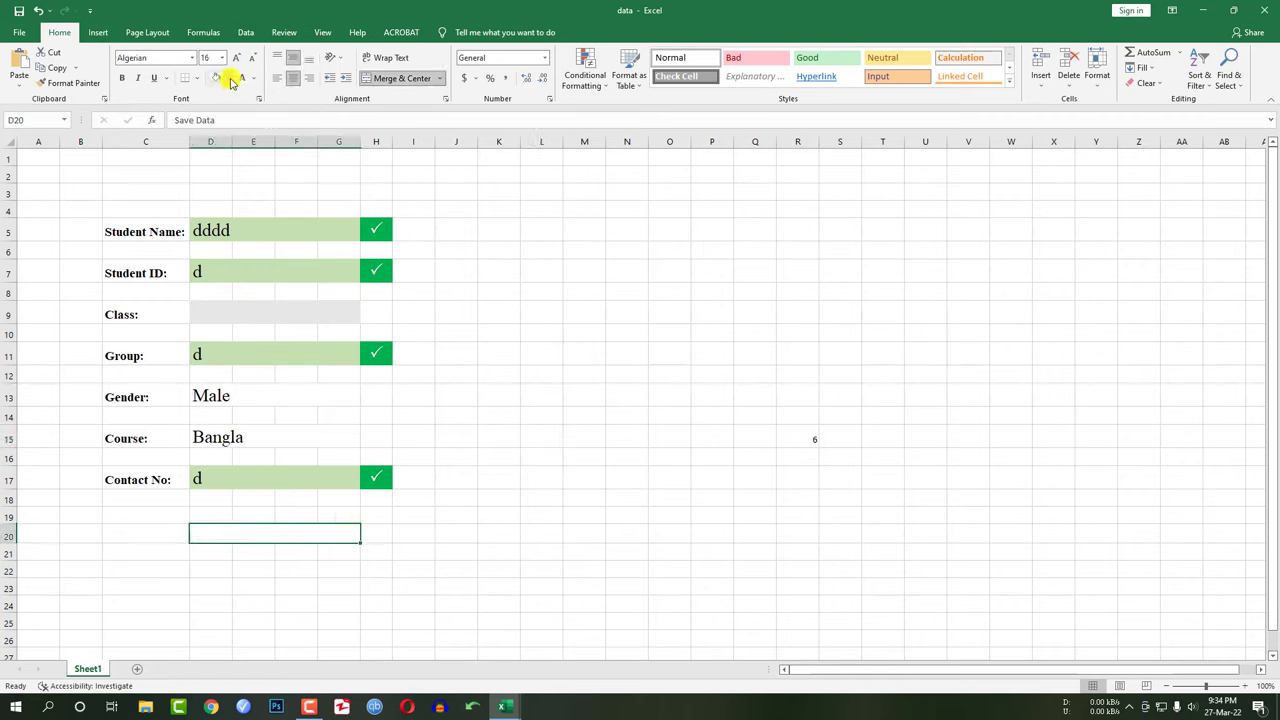
pyautogui.click(229, 79)
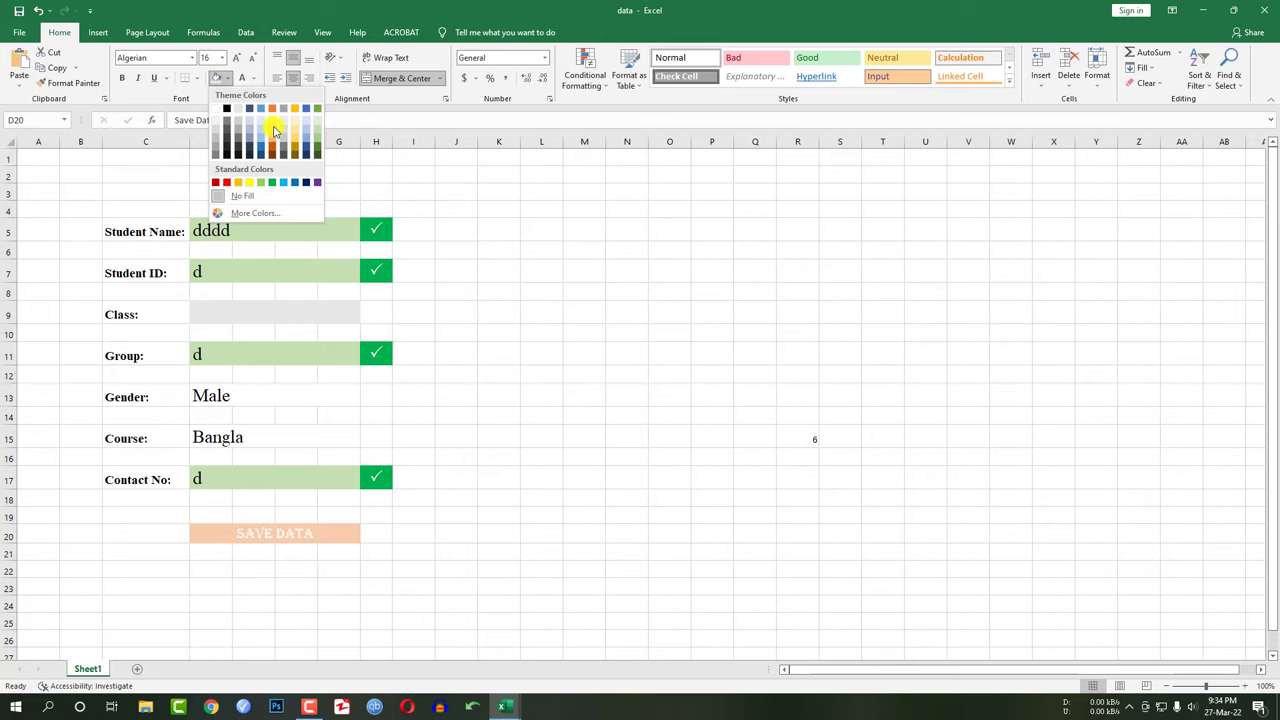
pyautogui.click(632, 314)
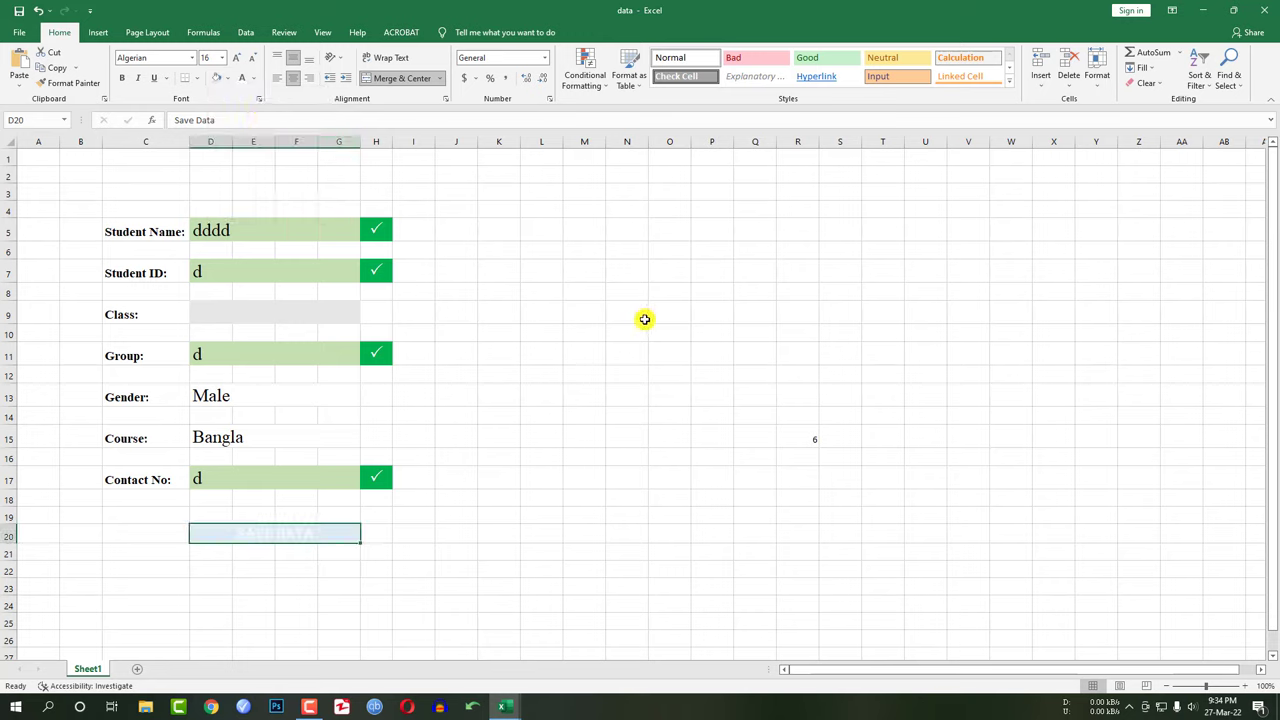
pyautogui.click(239, 326)
pyautogui.write('k')
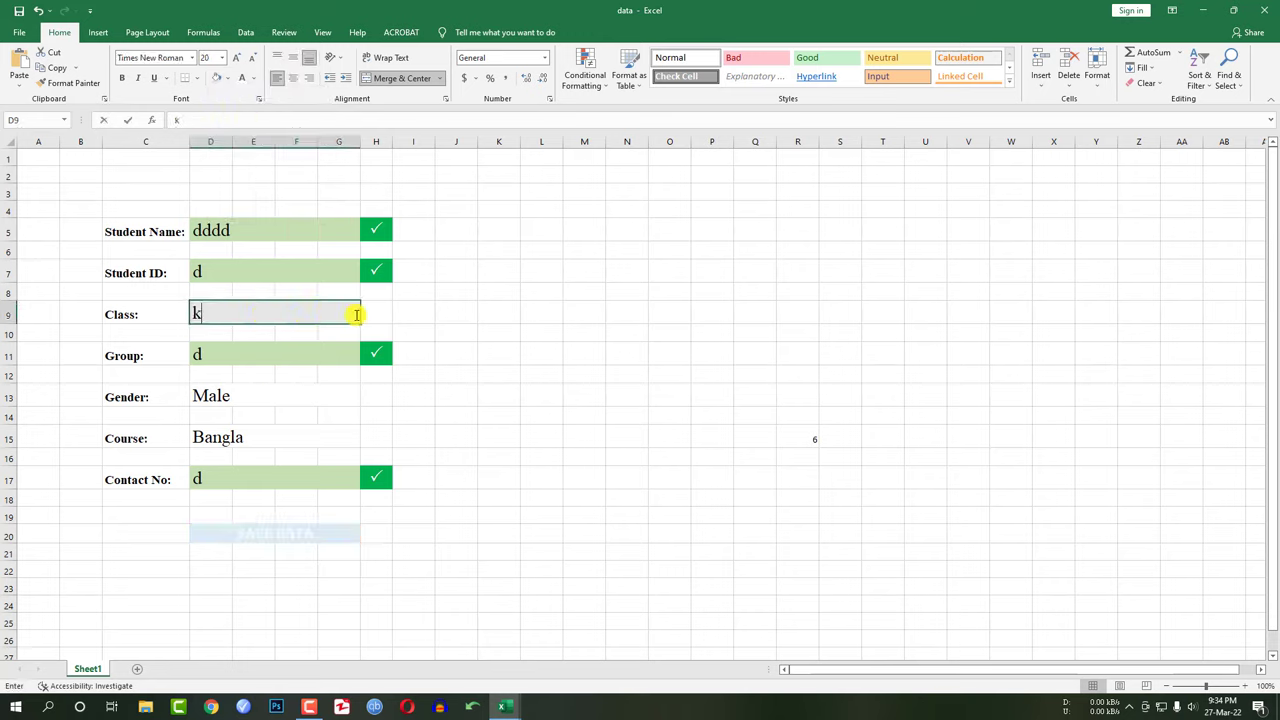
pyautogui.click(505, 334)
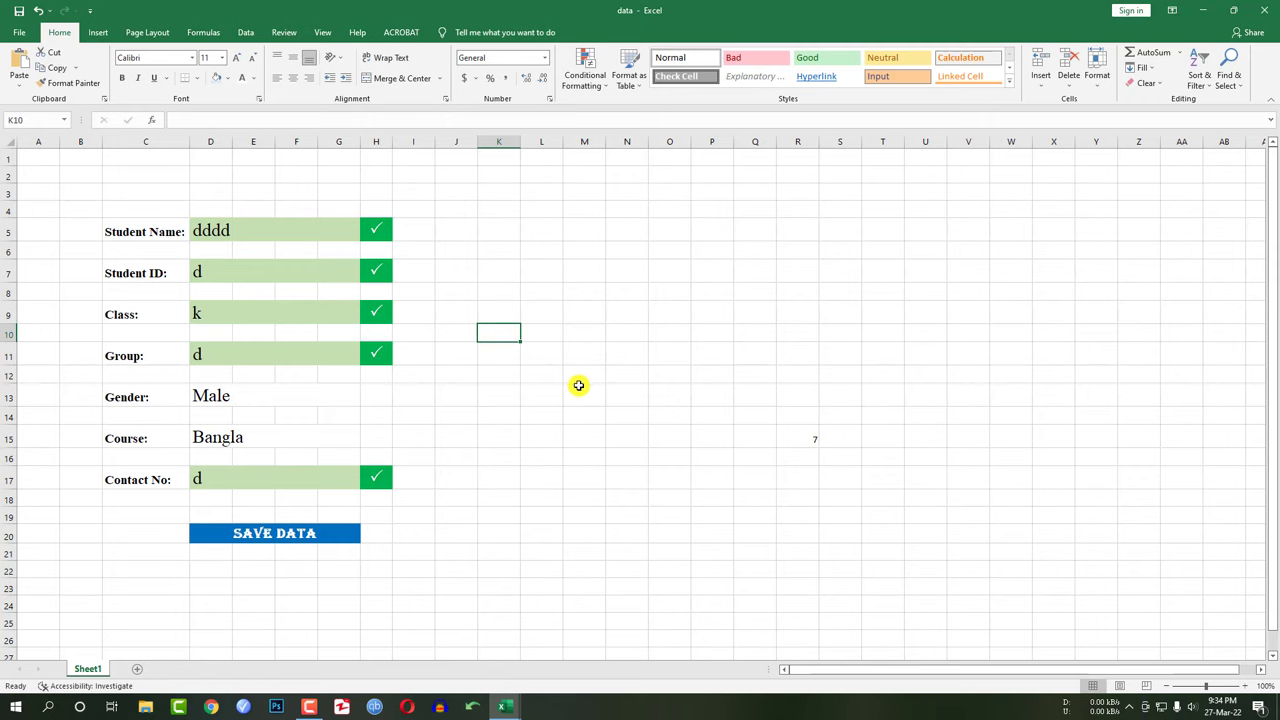
# - Copy the SAVE DATA cell and paste it into cell D40
pyautogui.click(334, 531)
pyautogui.rightClick(336, 534)
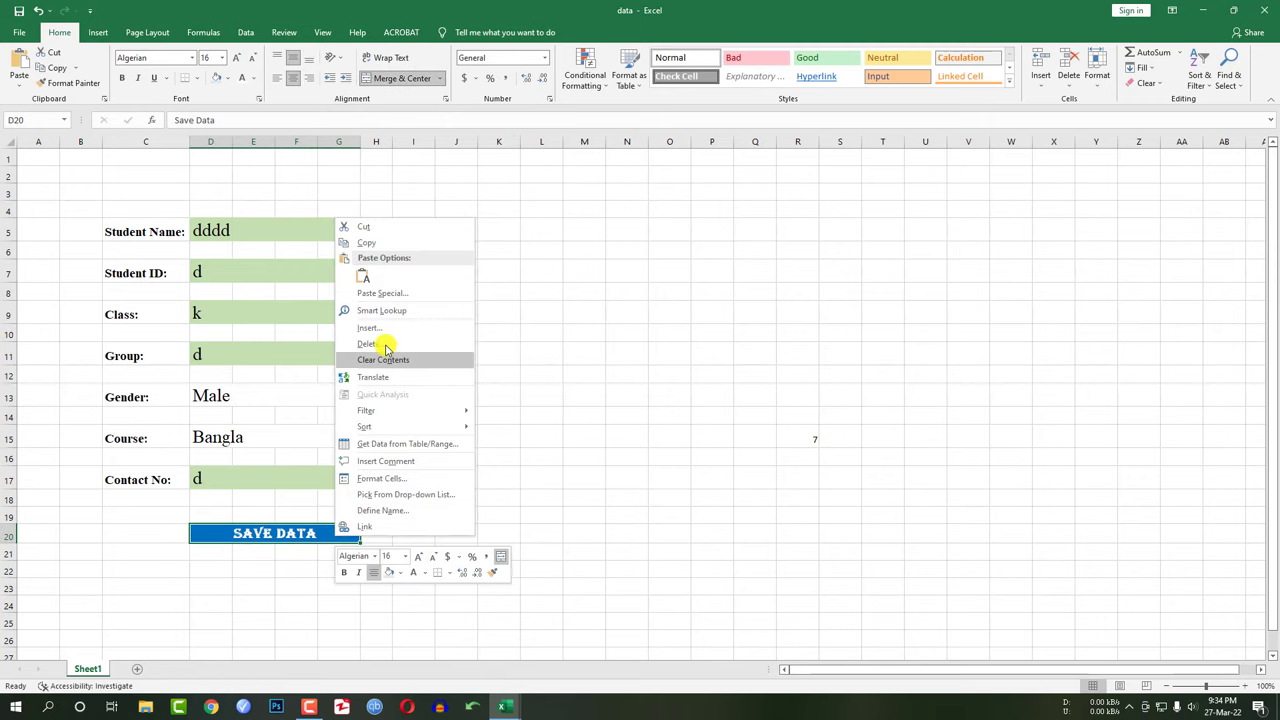
pyautogui.click(368, 243)
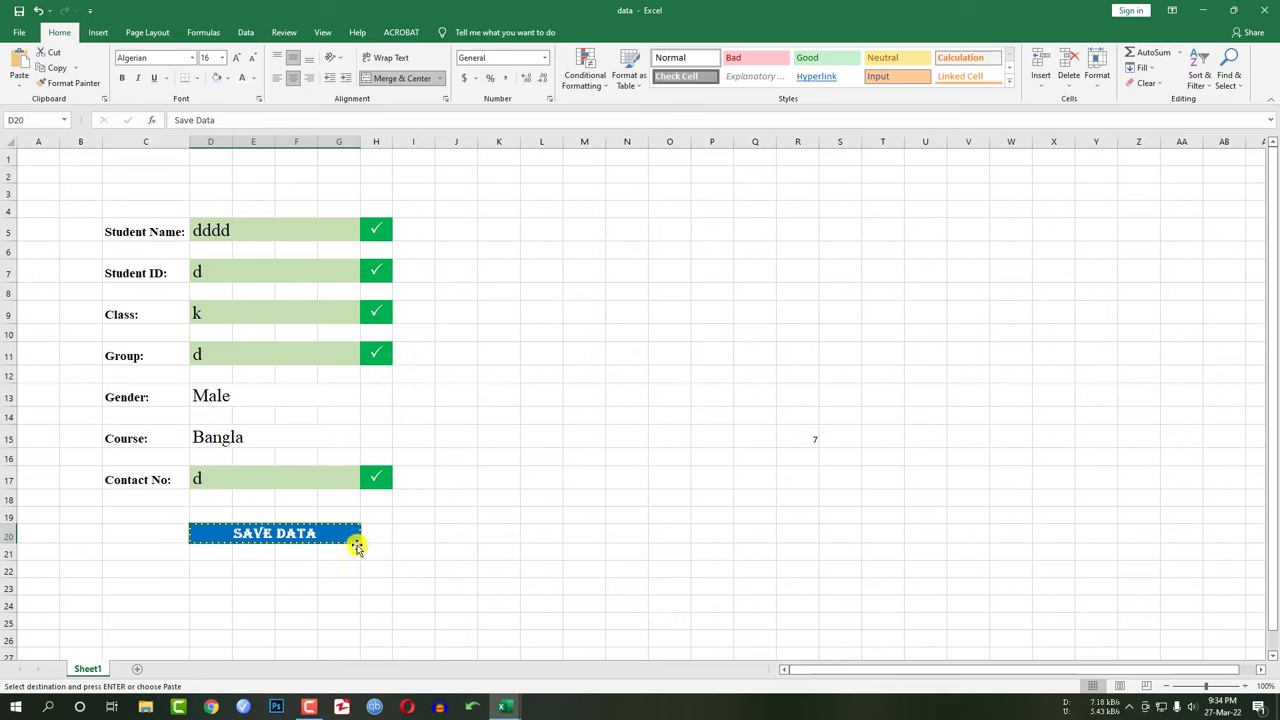
pyautogui.scroll(-1, 250, 510)
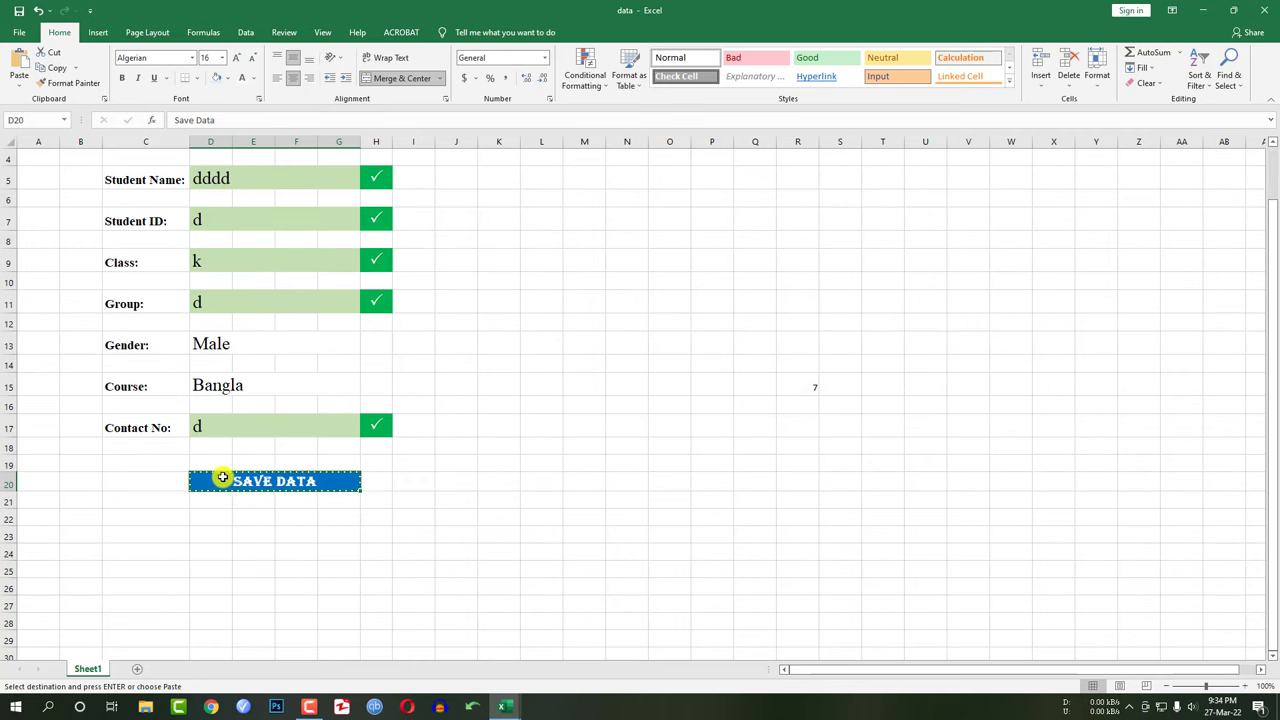
pyautogui.rightClick(222, 478)
pyautogui.click(378, 530)
pyautogui.scroll(-5, 368, 581)
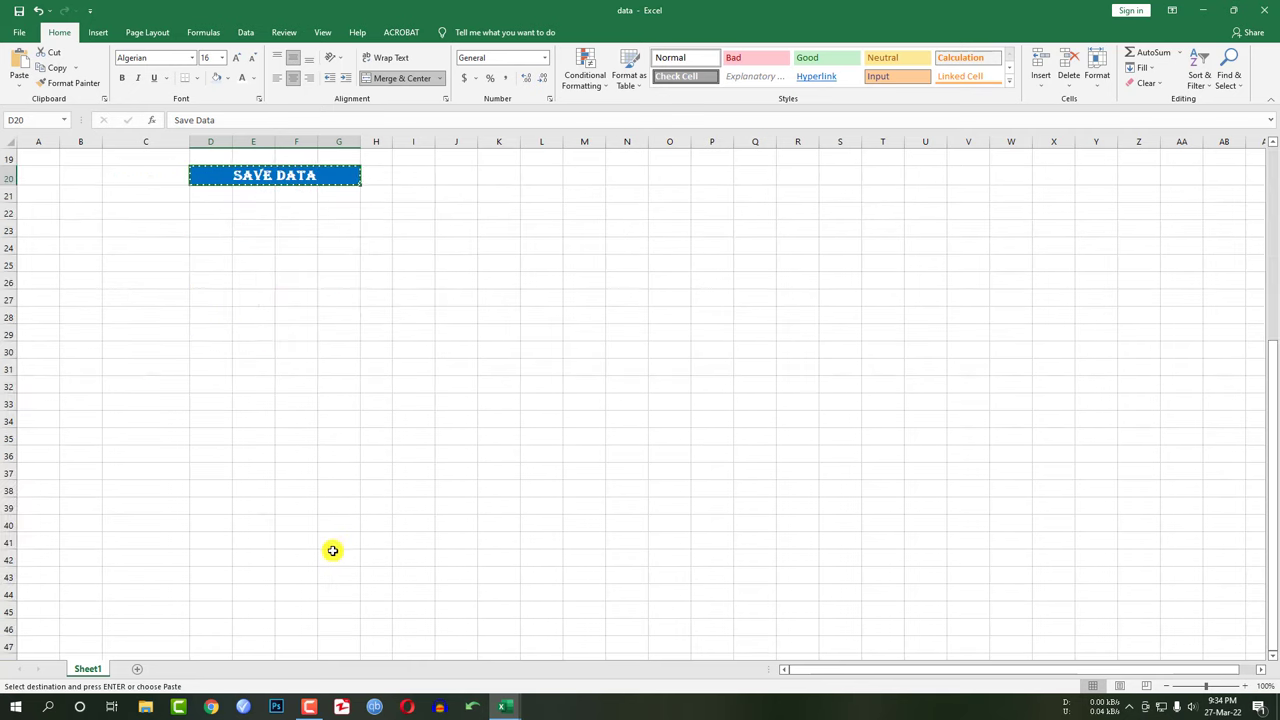
pyautogui.rightClick(206, 525)
pyautogui.click(230, 285)
pyautogui.scroll(5, 284, 549)
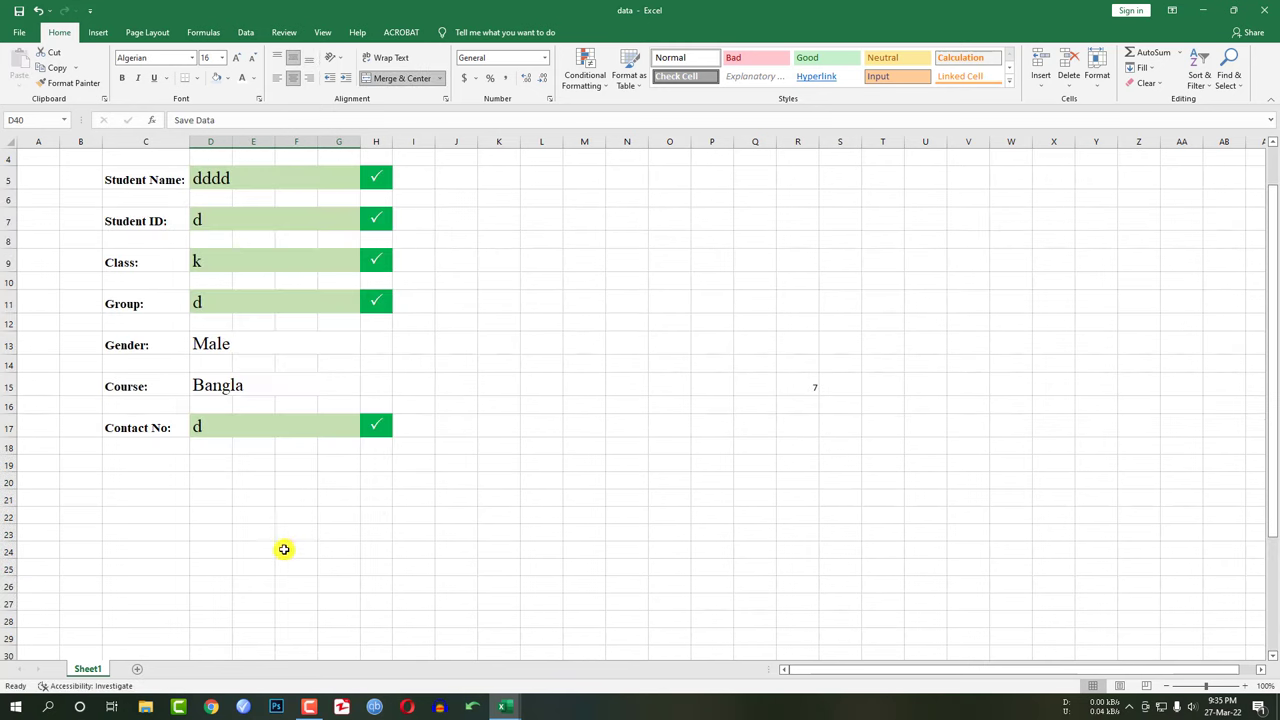
pyautogui.scroll(-2, 290, 570)
pyautogui.scroll(-2, 300, 607)
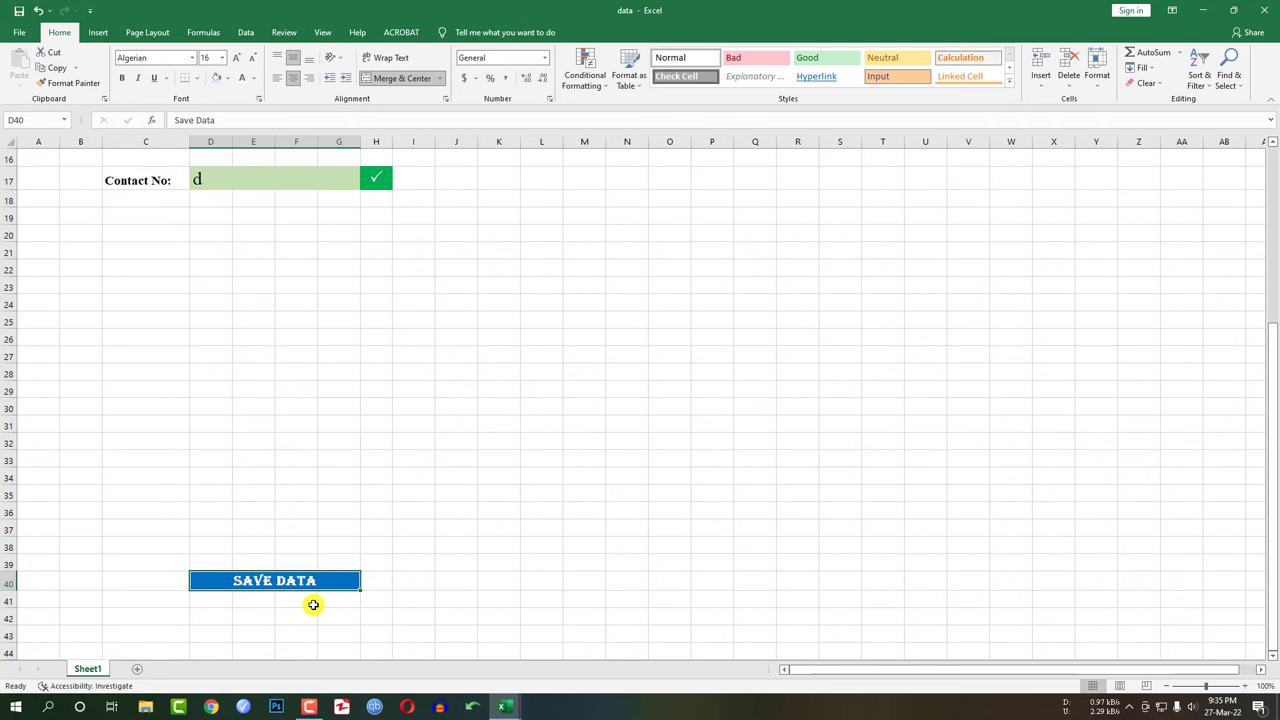
# - Paste the D40 SAVE DATA cell as a linked picture at D21
pyautogui.hotkey('ctrl', 'c')
pyautogui.scroll(3, 224, 460)
pyautogui.click(213, 441)
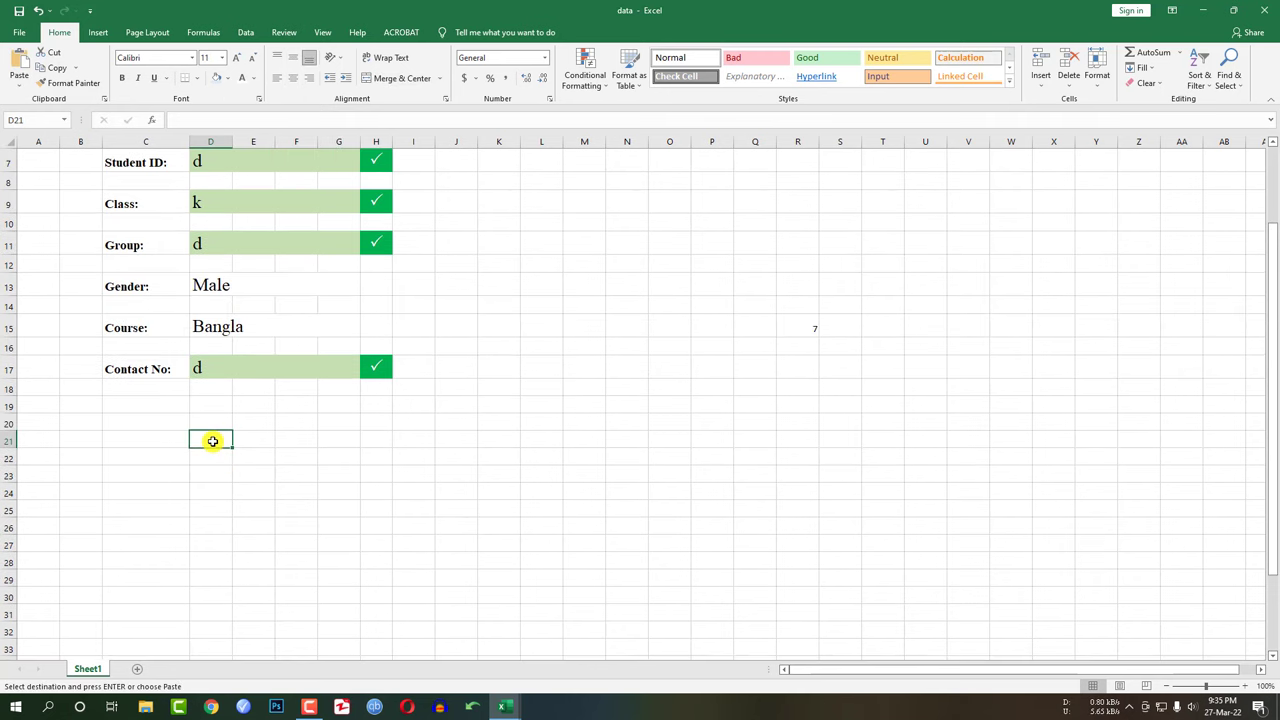
pyautogui.click(22, 88)
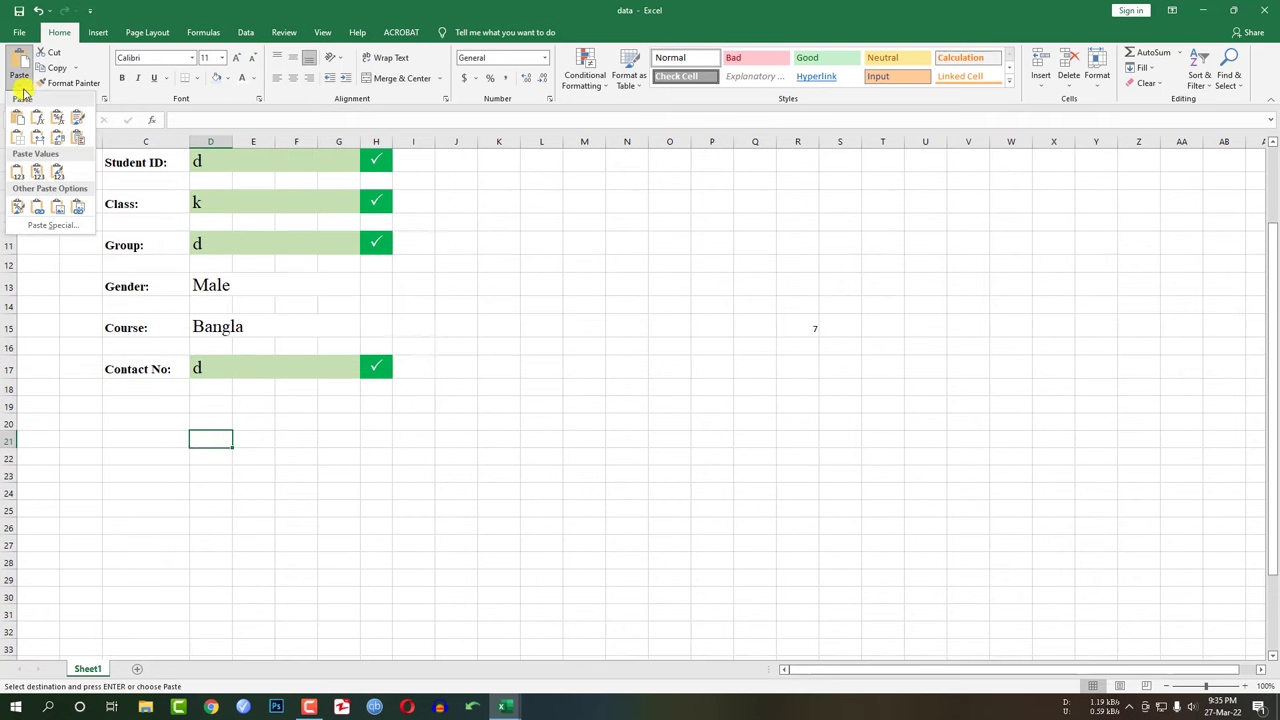
pyautogui.click(80, 210)
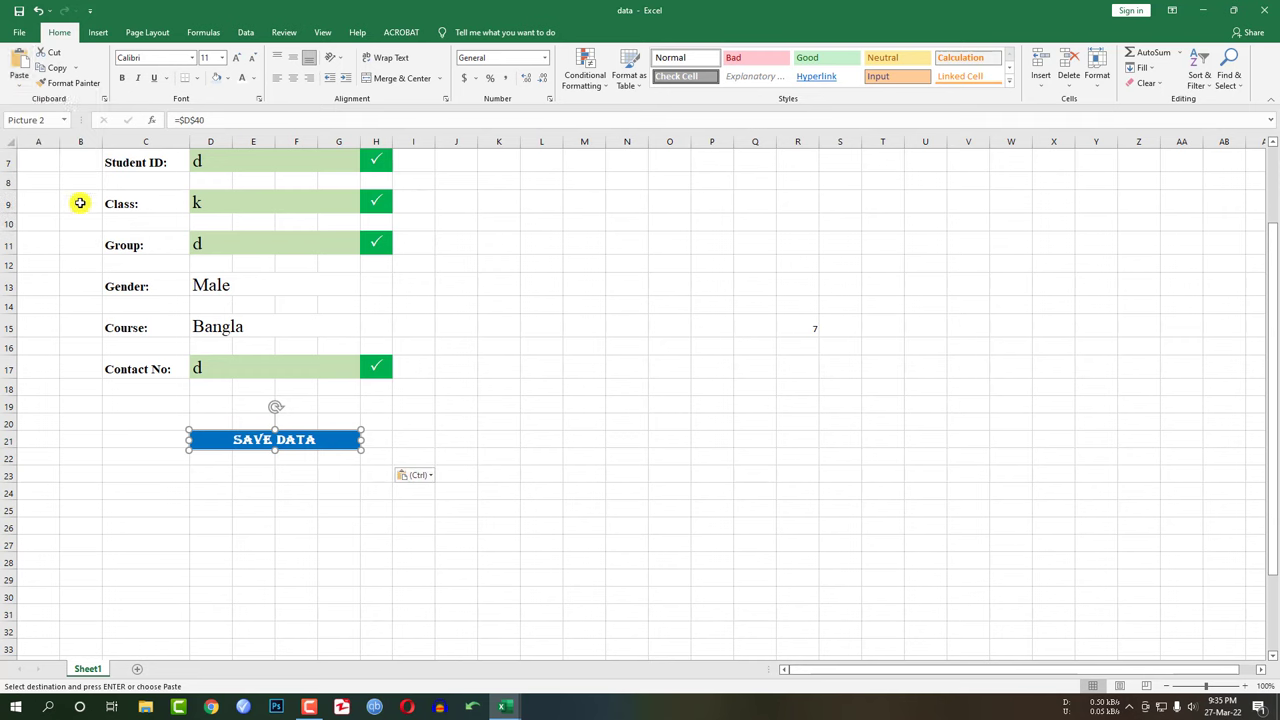
pyautogui.click(455, 428)
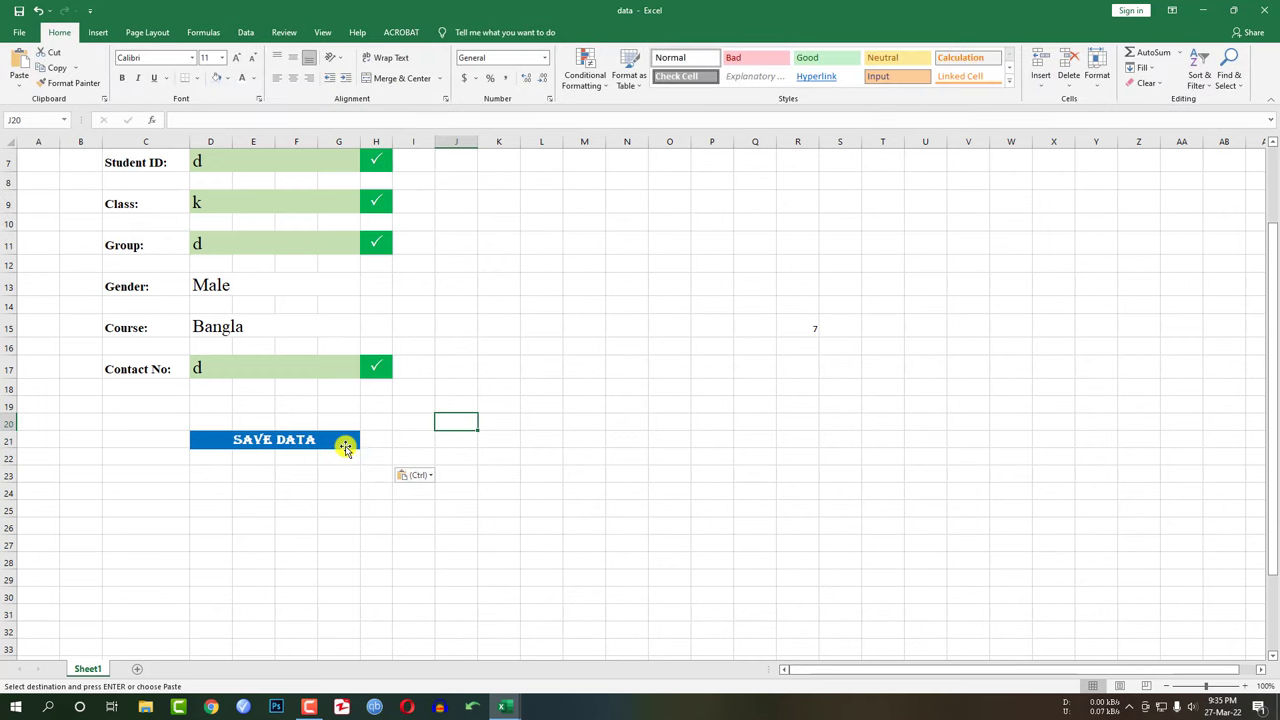
# - Enlarge the SAVE DATA picture to about 3.07 inches wide and apply a framed picture style
pyautogui.click(352, 443)
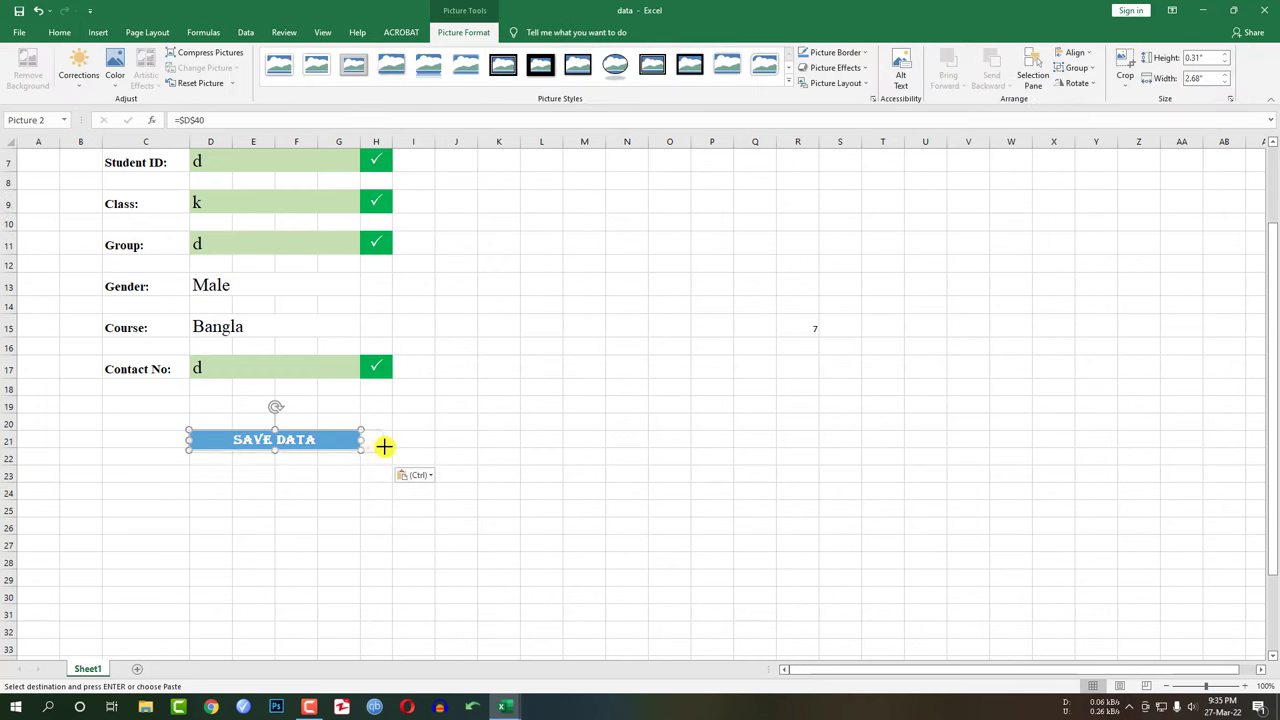
pyautogui.moveTo(384, 446); pyautogui.dragTo(388, 452)
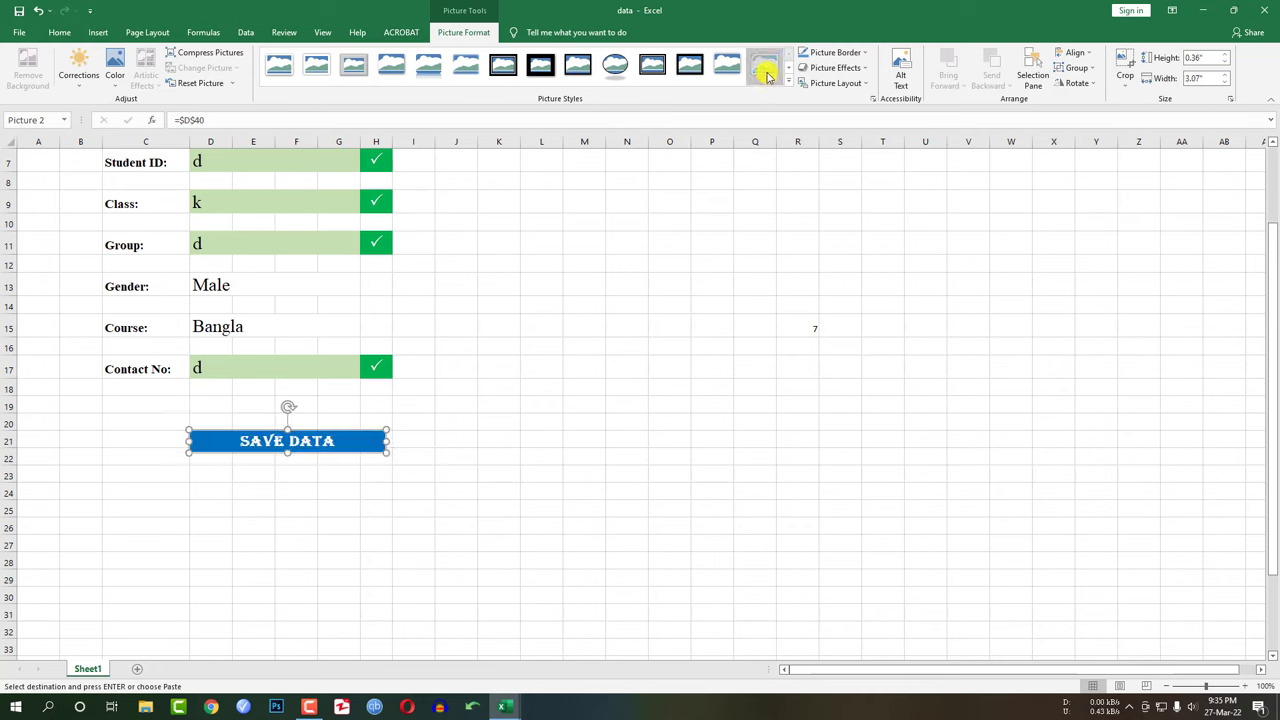
pyautogui.click(765, 68)
pyautogui.click(530, 422)
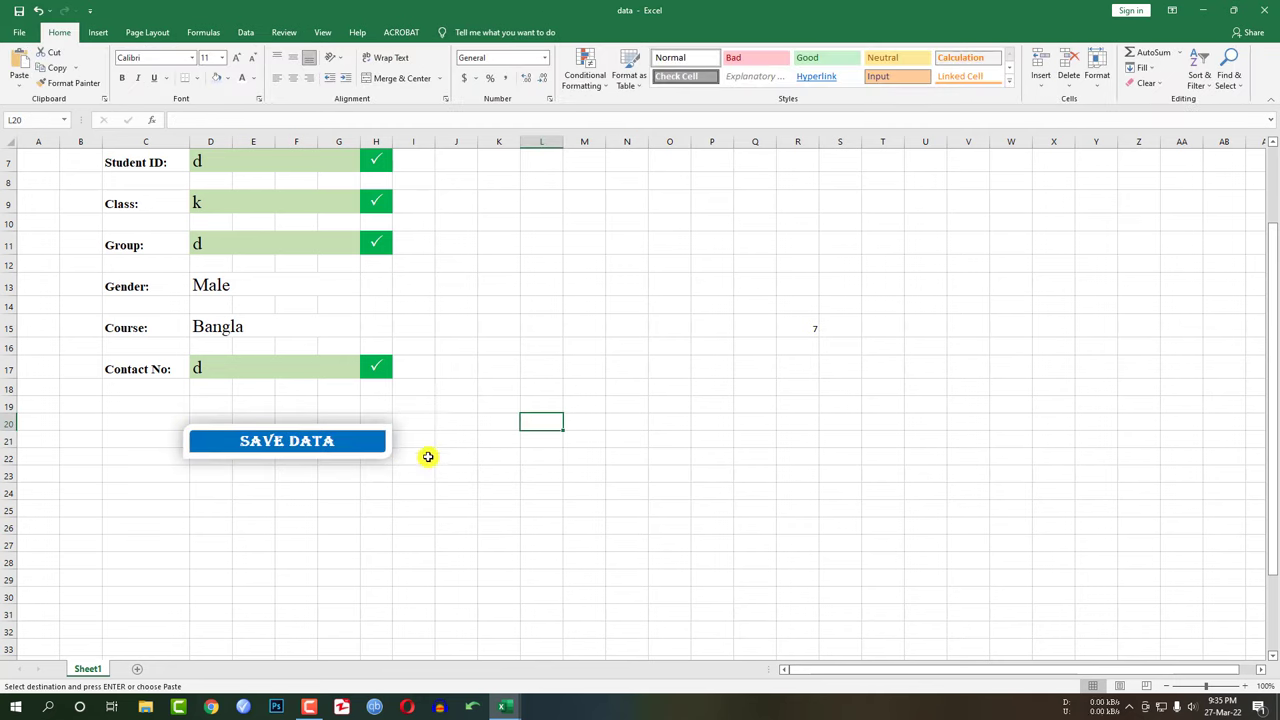
# - Clear the Group entry in D11 and re-enter it as 'h'
pyautogui.click(251, 246)
pyautogui.press('Delete')
pyautogui.click(580, 363)
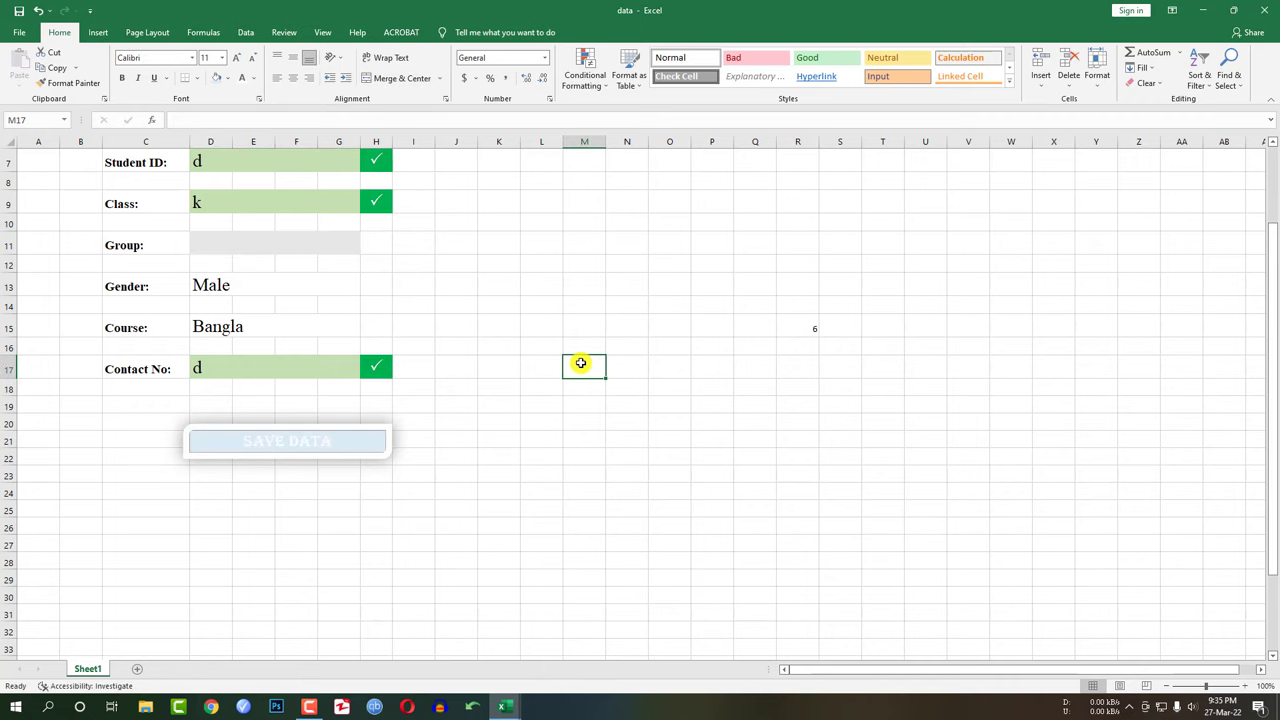
pyautogui.click(245, 244)
pyautogui.write('h')
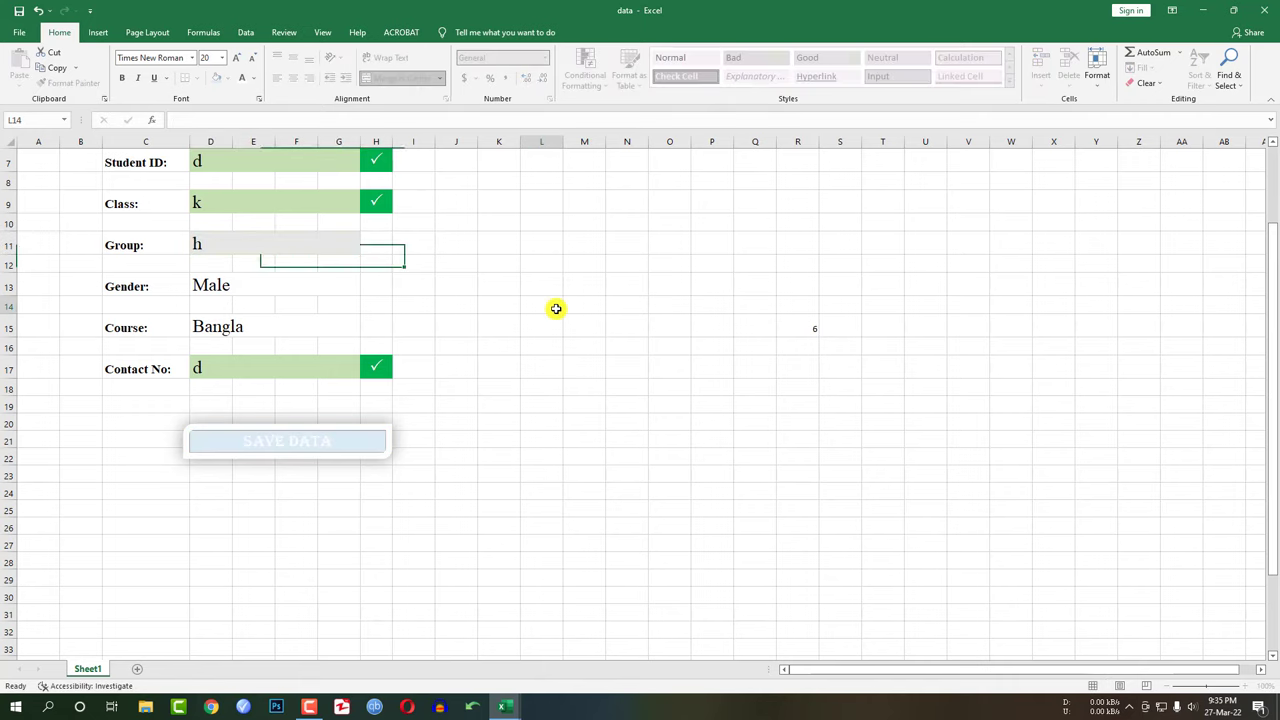
pyautogui.press('Return')
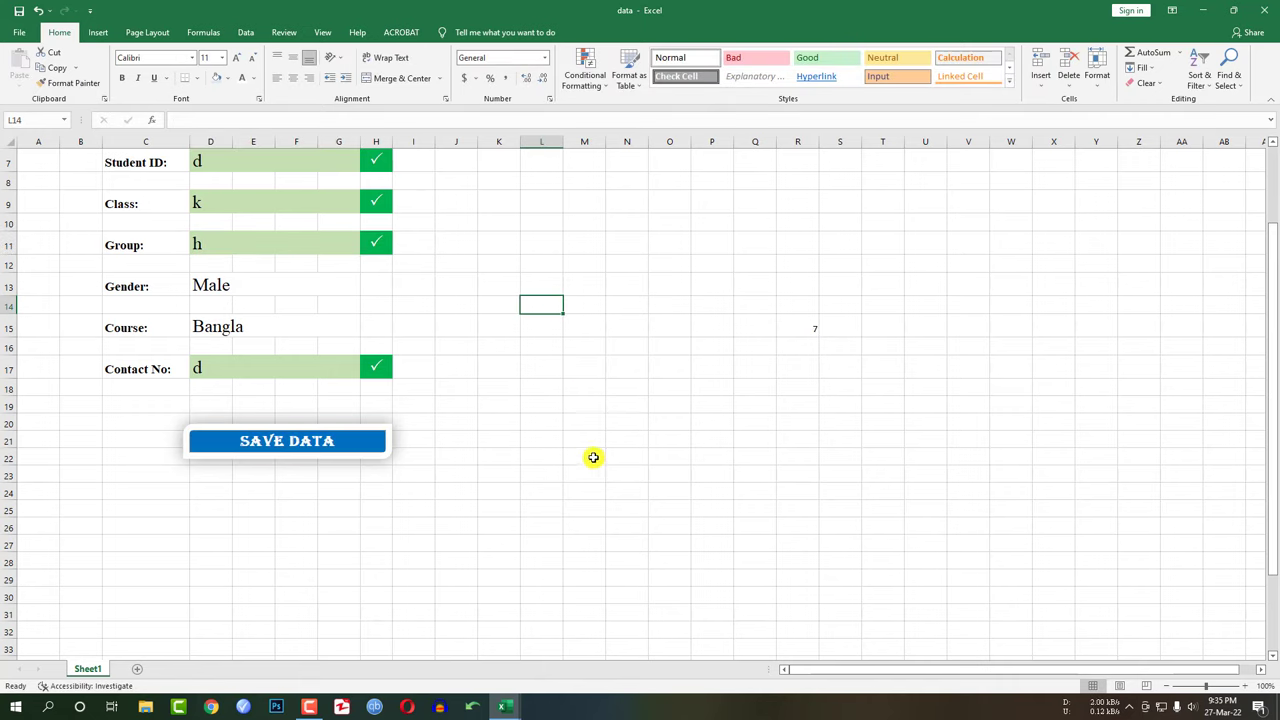
pyautogui.scroll(2, 610, 401)
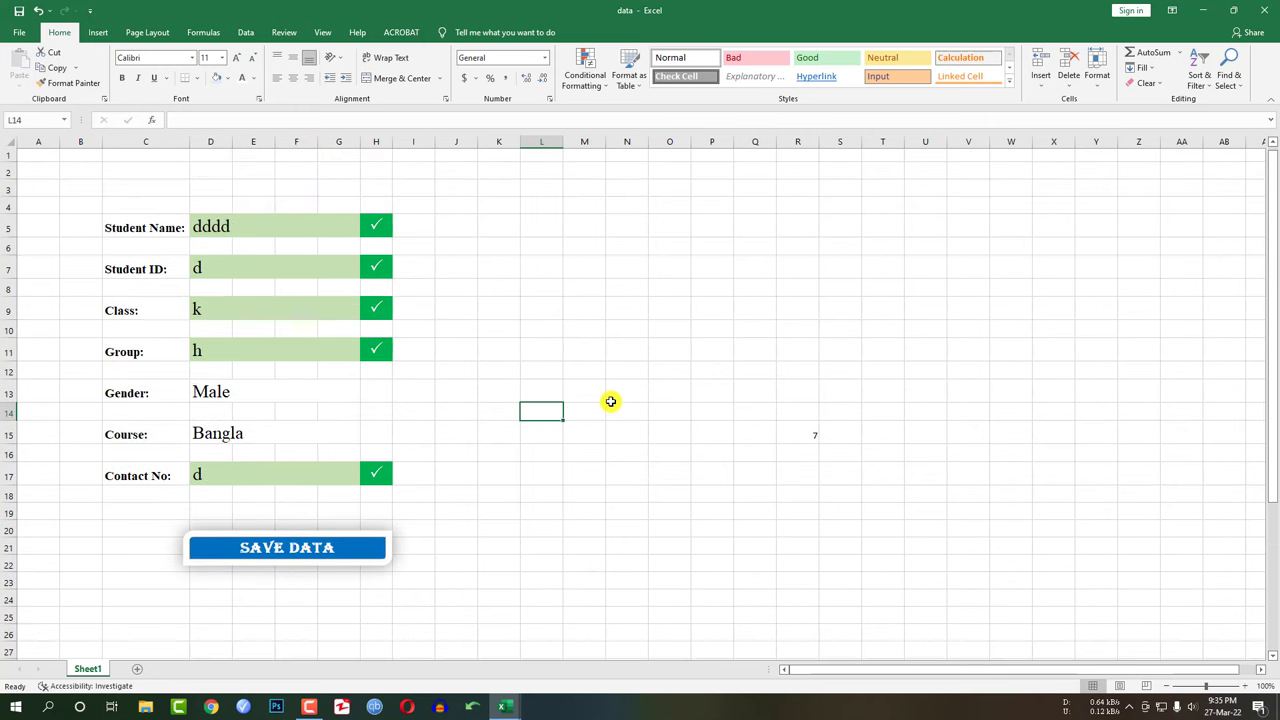
# - Enter formulas =D5, =D7 and =D9 in U5:U7 to mirror Student Name, Student ID and Class
pyautogui.click(938, 251)
pyautogui.click(933, 235)
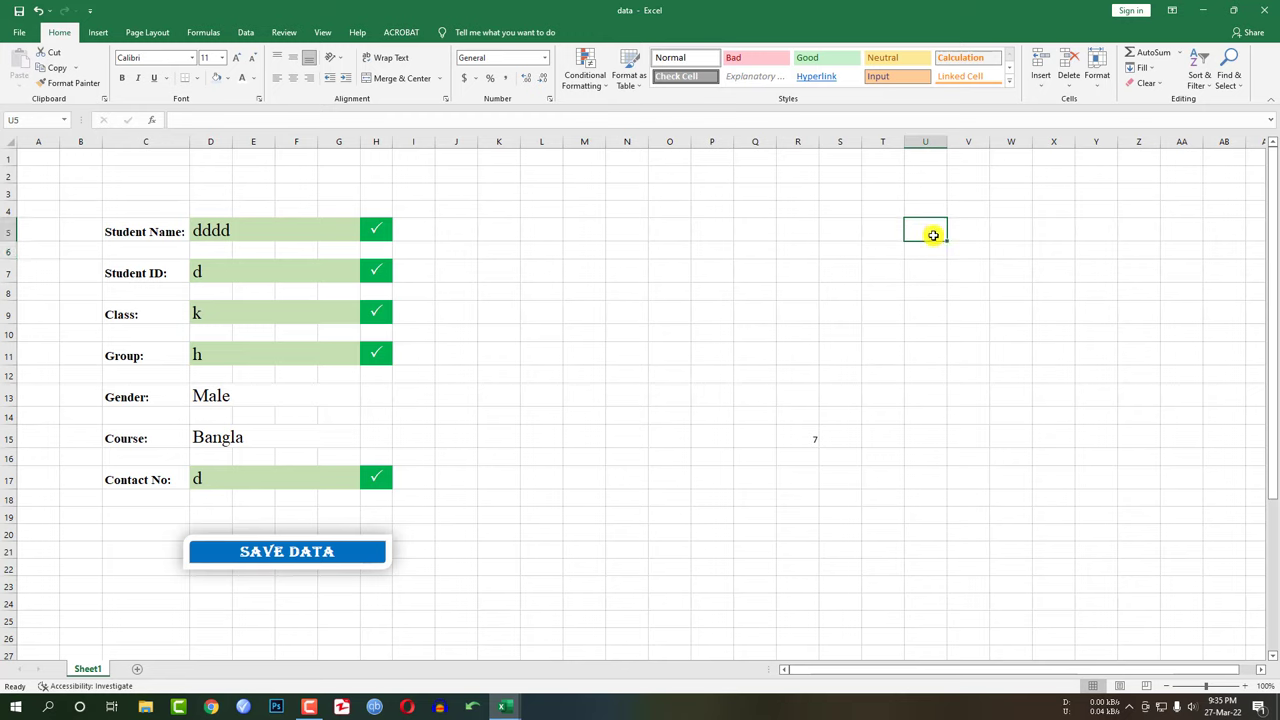
pyautogui.write('=')
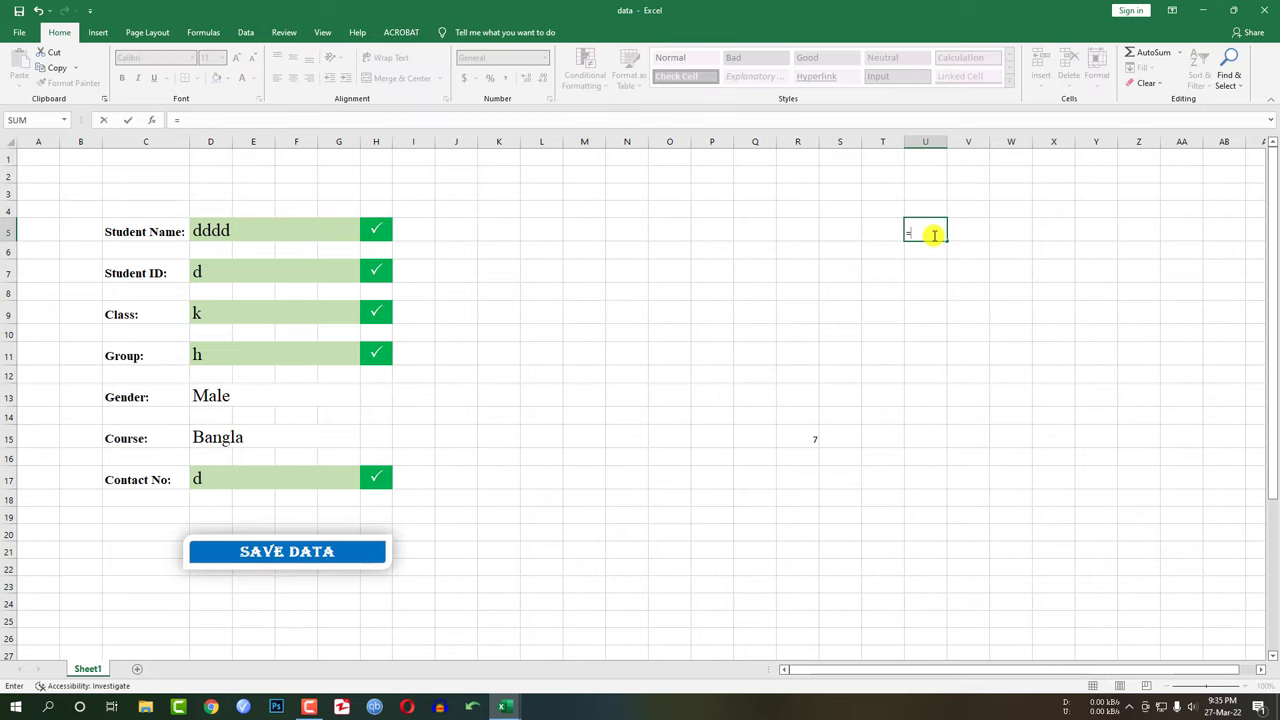
pyautogui.click(300, 239)
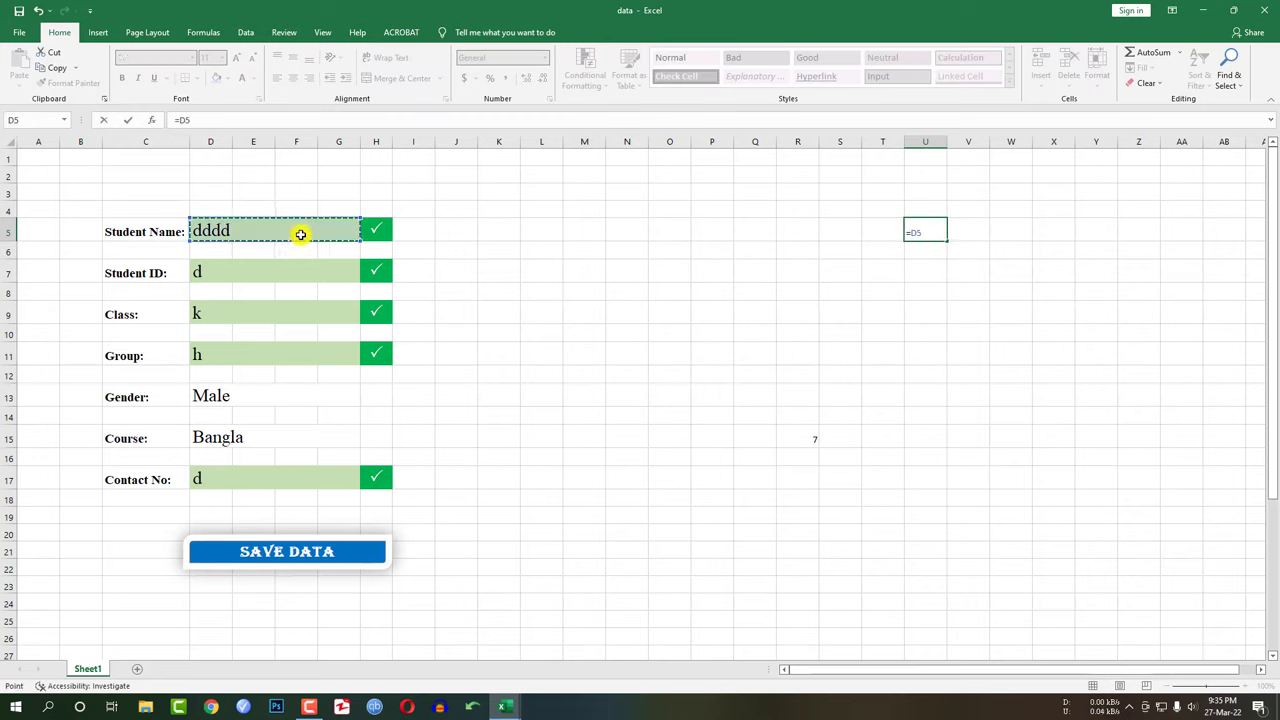
pyautogui.press('Return')
pyautogui.write('=')
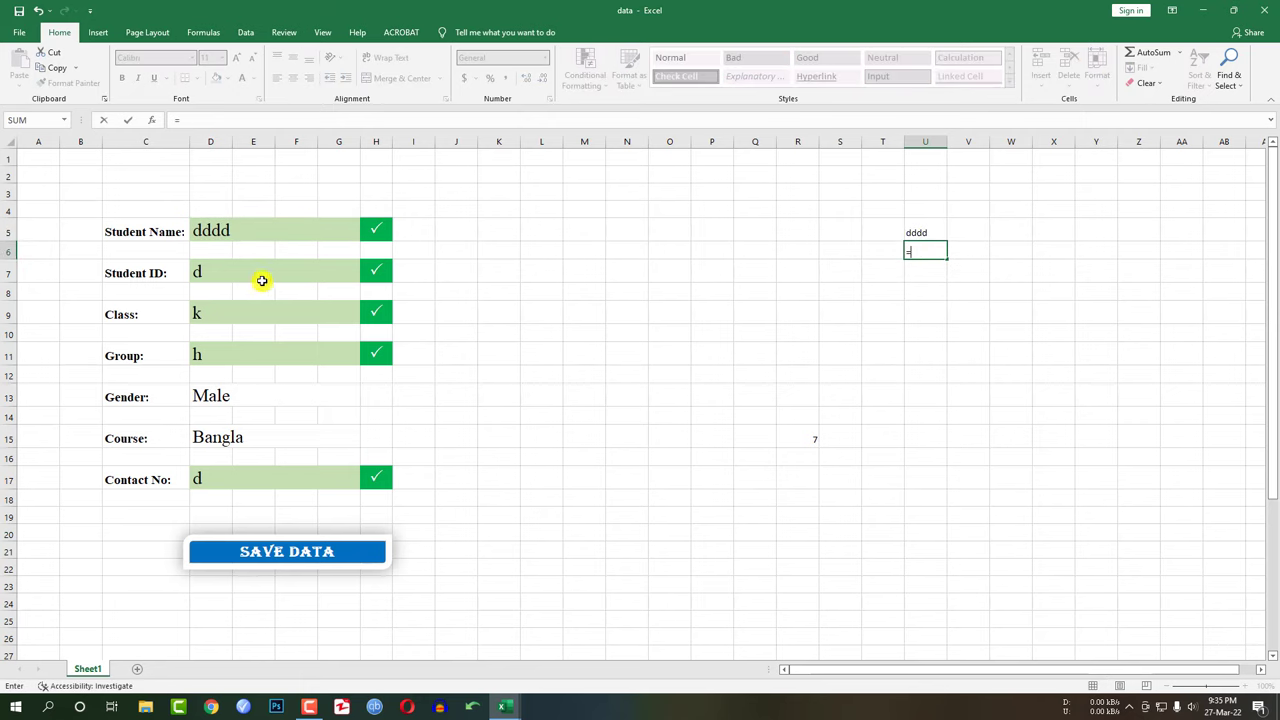
pyautogui.click(271, 272)
pyautogui.press('Return')
pyautogui.write('=')
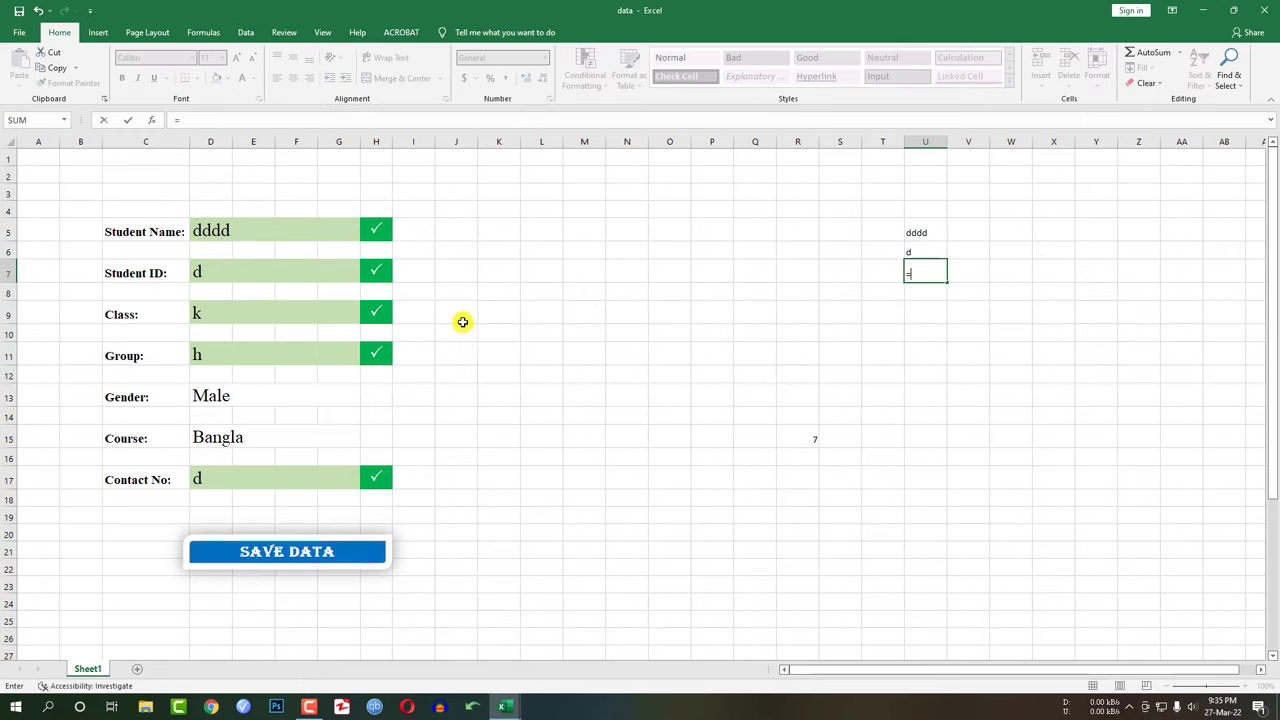
pyautogui.click(302, 315)
pyautogui.press('Return')
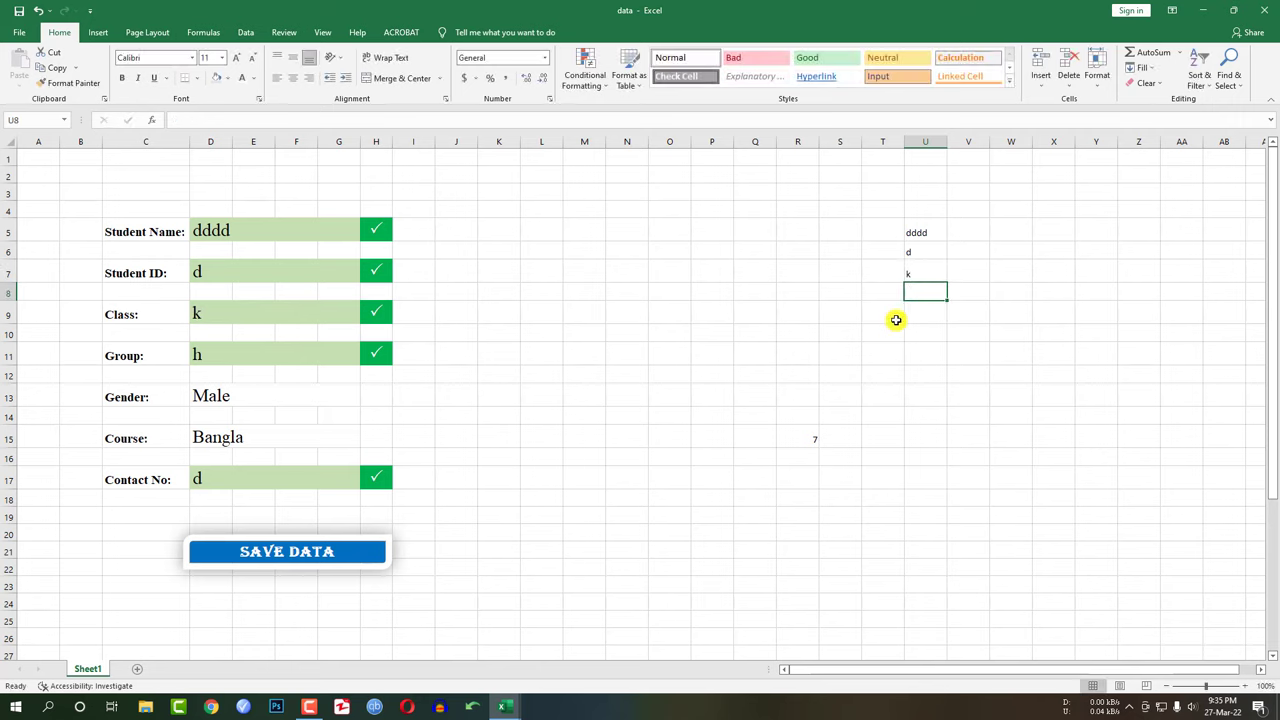
# - Enter formulas =D11, =D13, =D15 and =D17 in U8:U11 for Group, Gender, Course and Contact No
pyautogui.write('=')
pyautogui.click(288, 355)
pyautogui.press('Return')
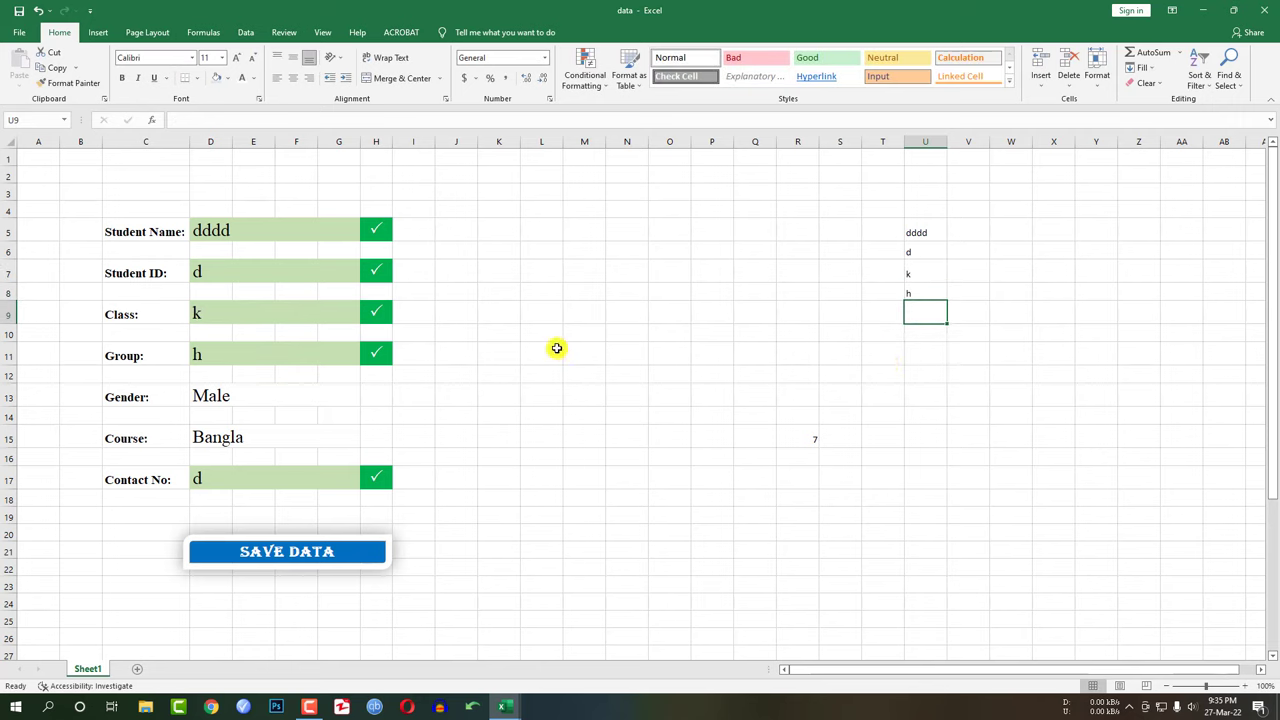
pyautogui.write('=')
pyautogui.click(280, 392)
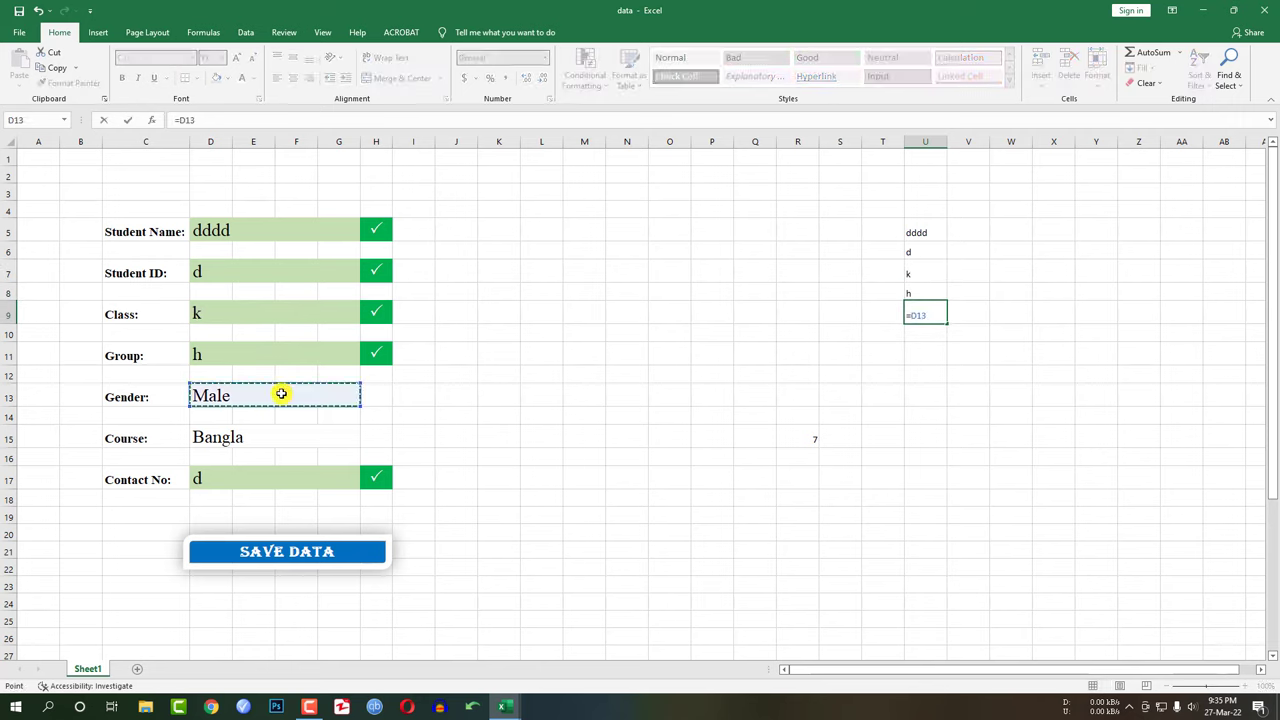
pyautogui.press('Return')
pyautogui.write('=')
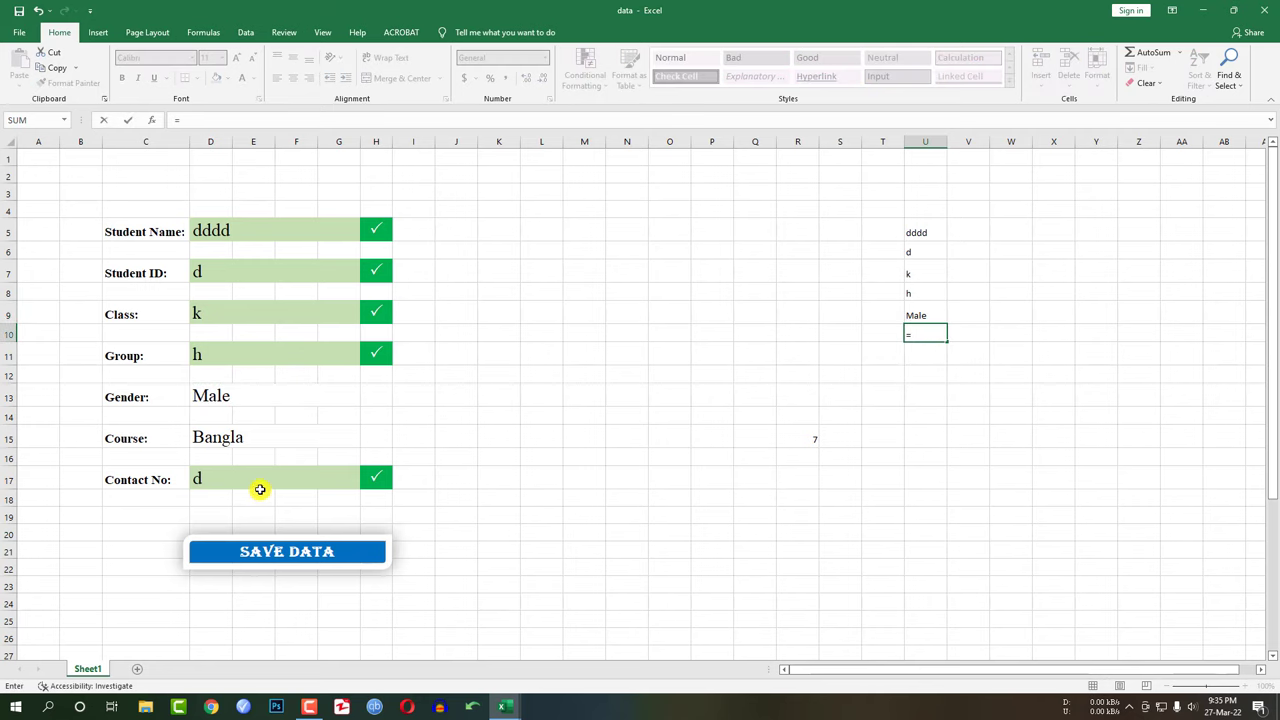
pyautogui.click(265, 440)
pyautogui.press('Return')
pyautogui.press('Return')
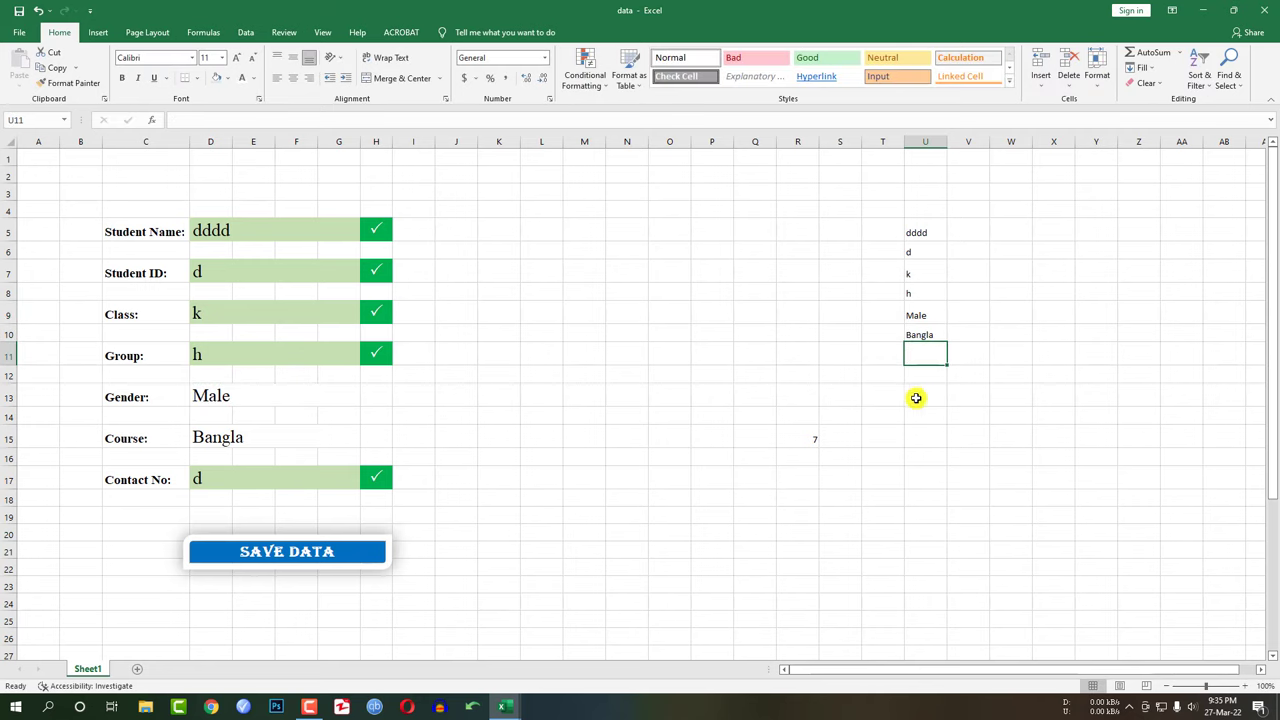
pyautogui.write('=')
pyautogui.click(279, 478)
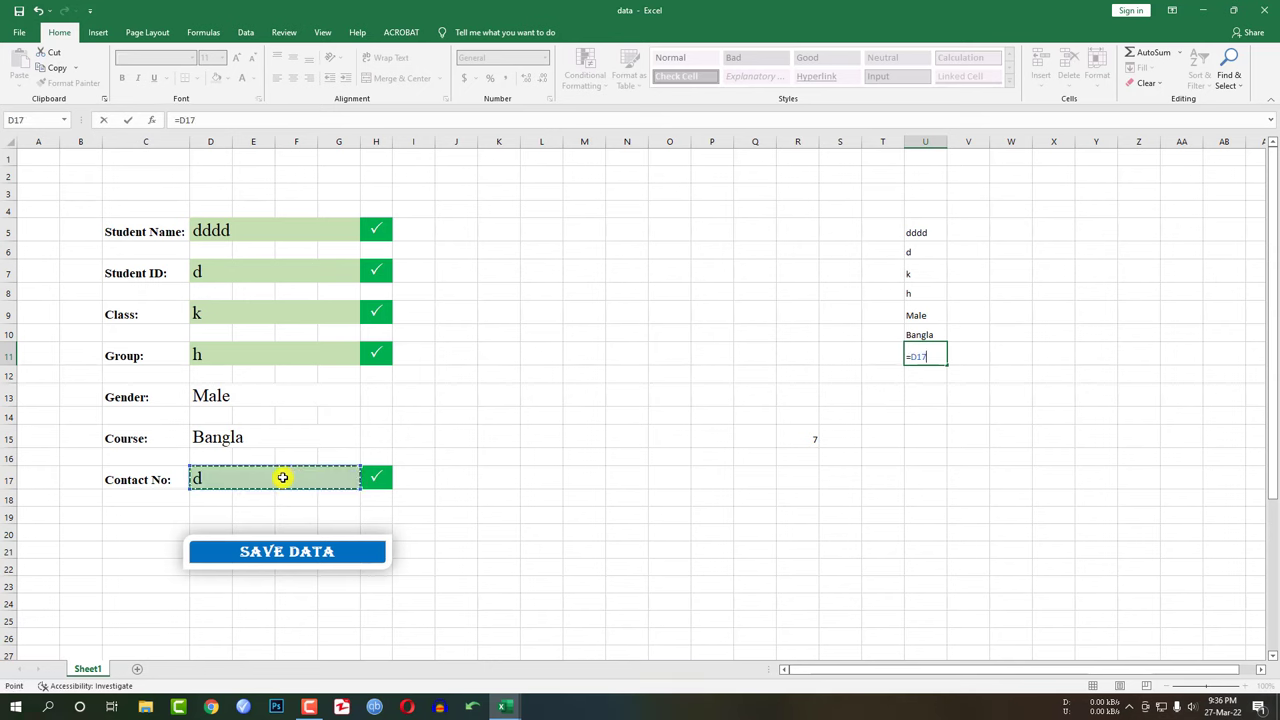
pyautogui.press('Return')
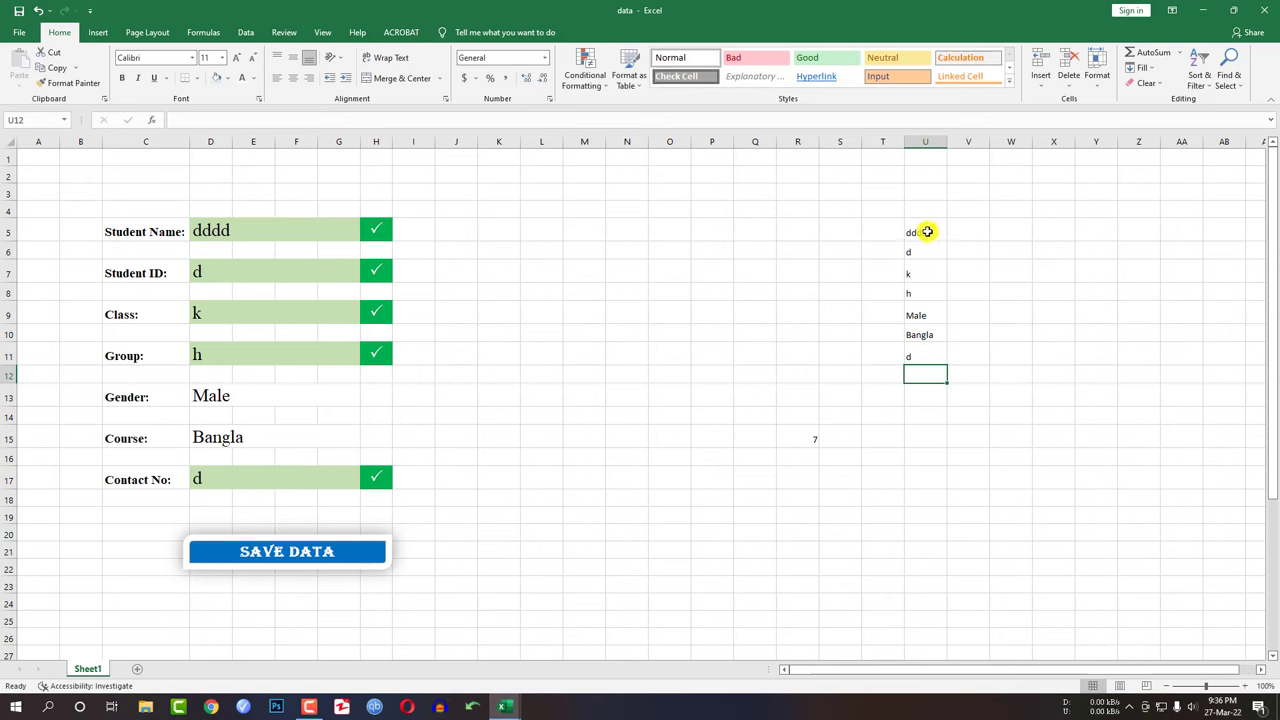
# - Make row 6 shorter by dragging its border up
pyautogui.moveTo(927, 231); pyautogui.dragTo(922, 355)
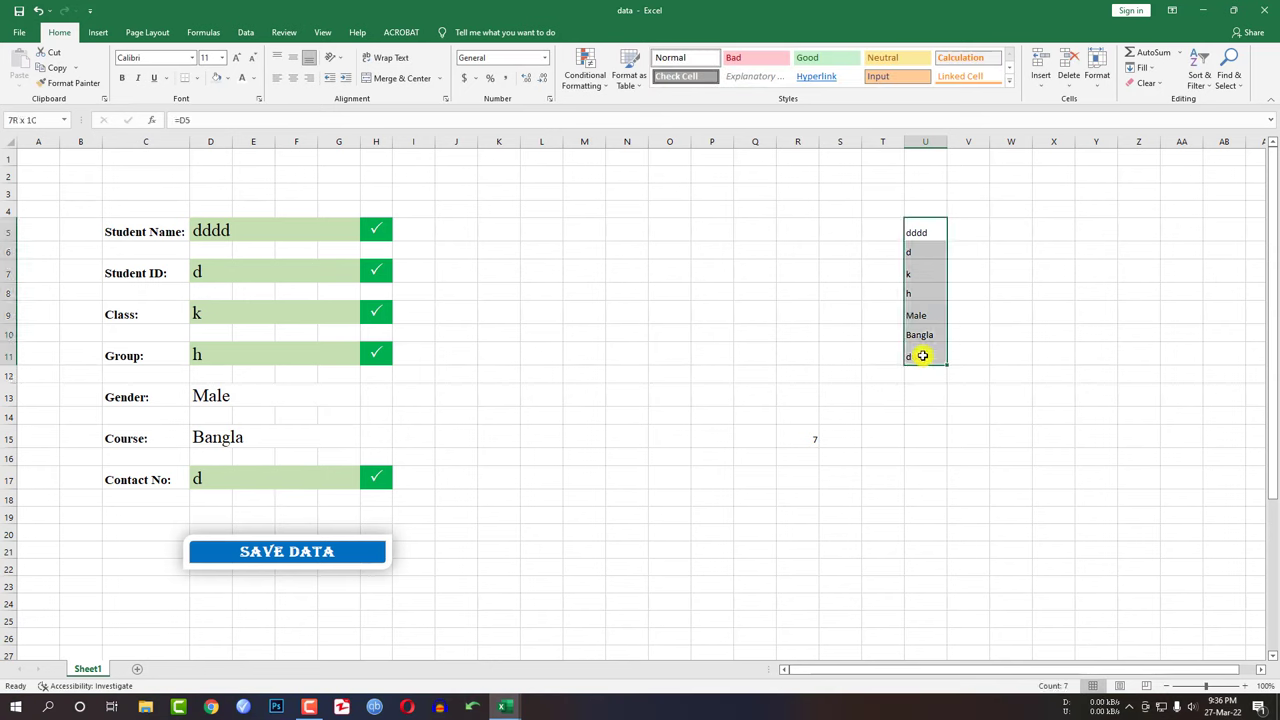
pyautogui.click(1008, 309)
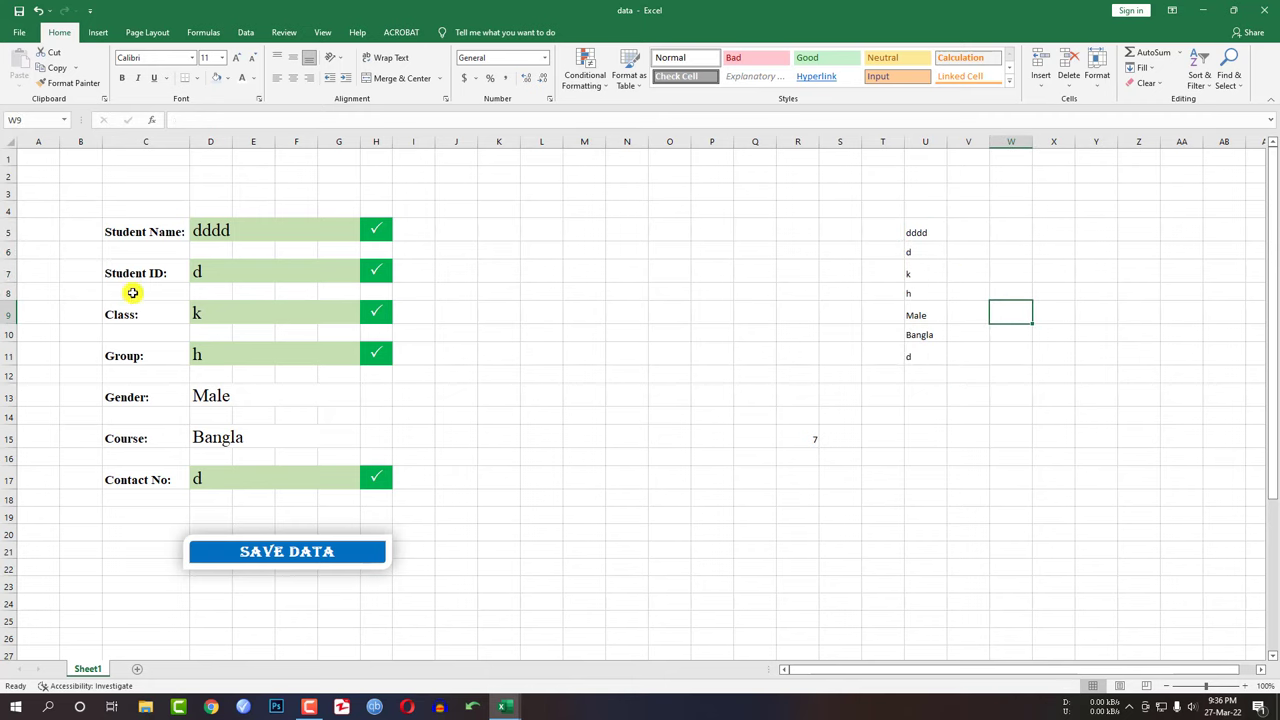
pyautogui.moveTo(13, 259); pyautogui.dragTo(11, 253)
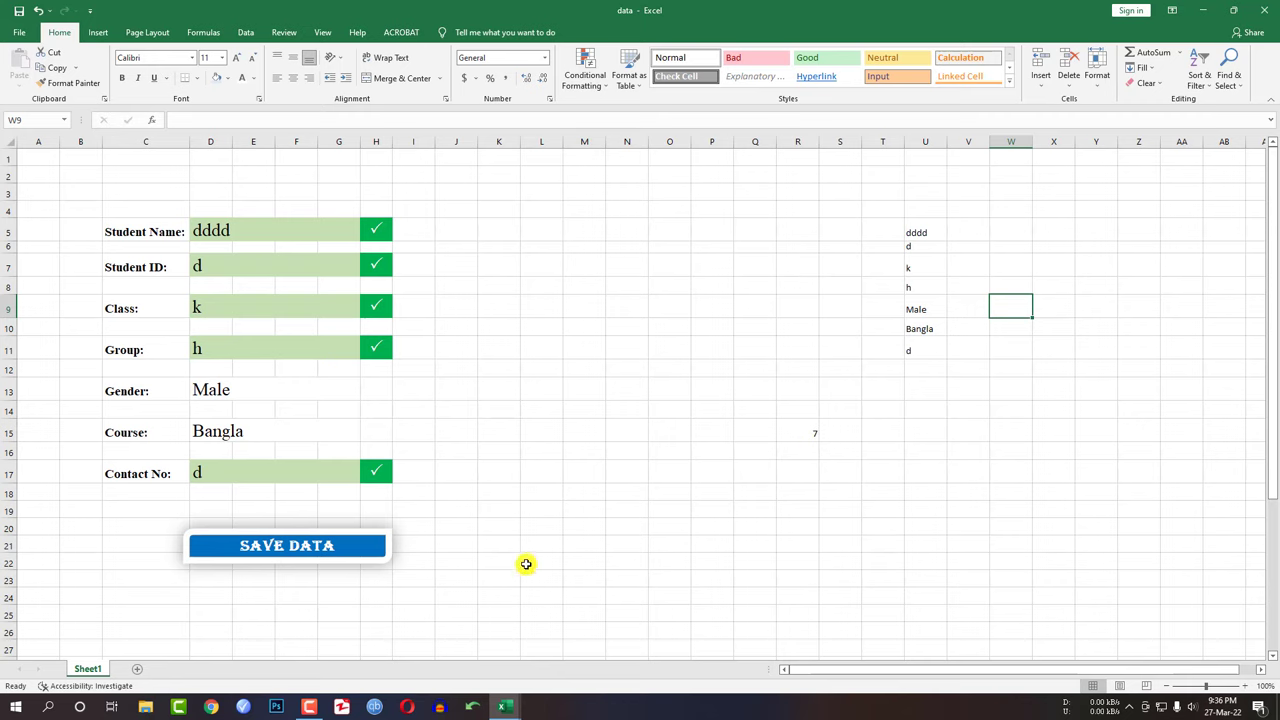
# - Add two new blank sheets, Sheet2 and Sheet3
pyautogui.click(626, 544)
pyautogui.click(139, 671)
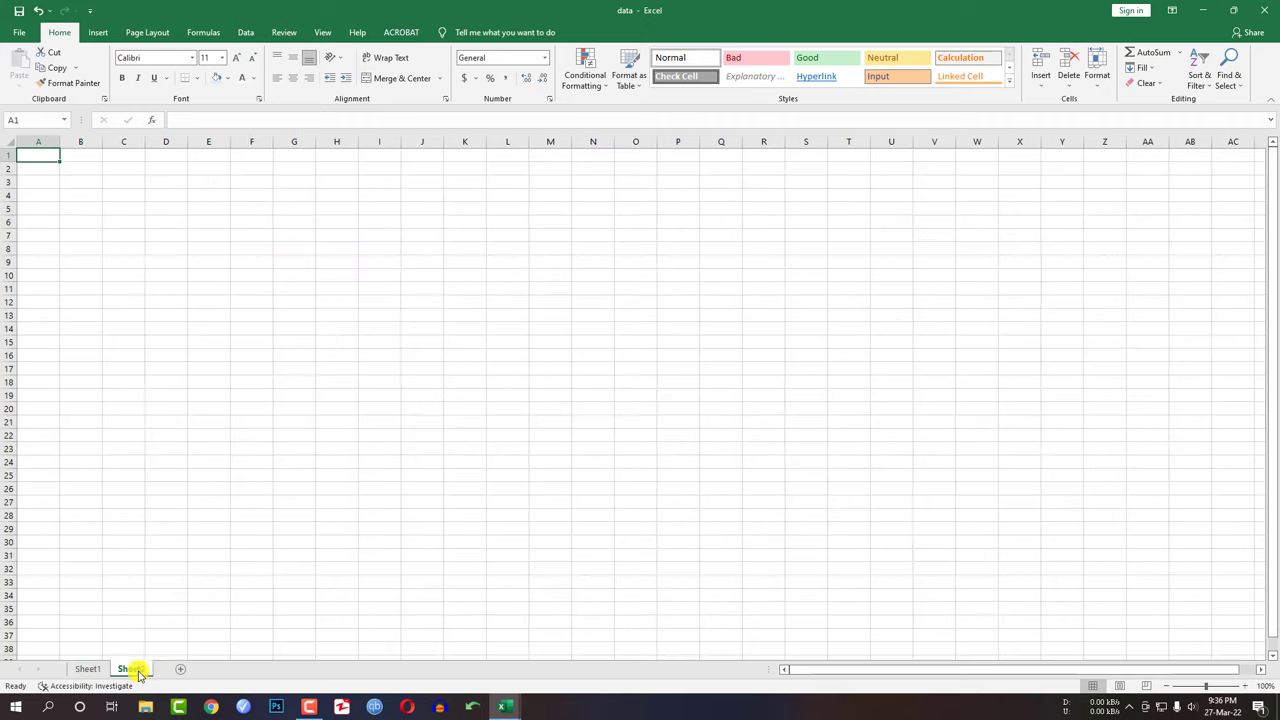
pyautogui.click(184, 670)
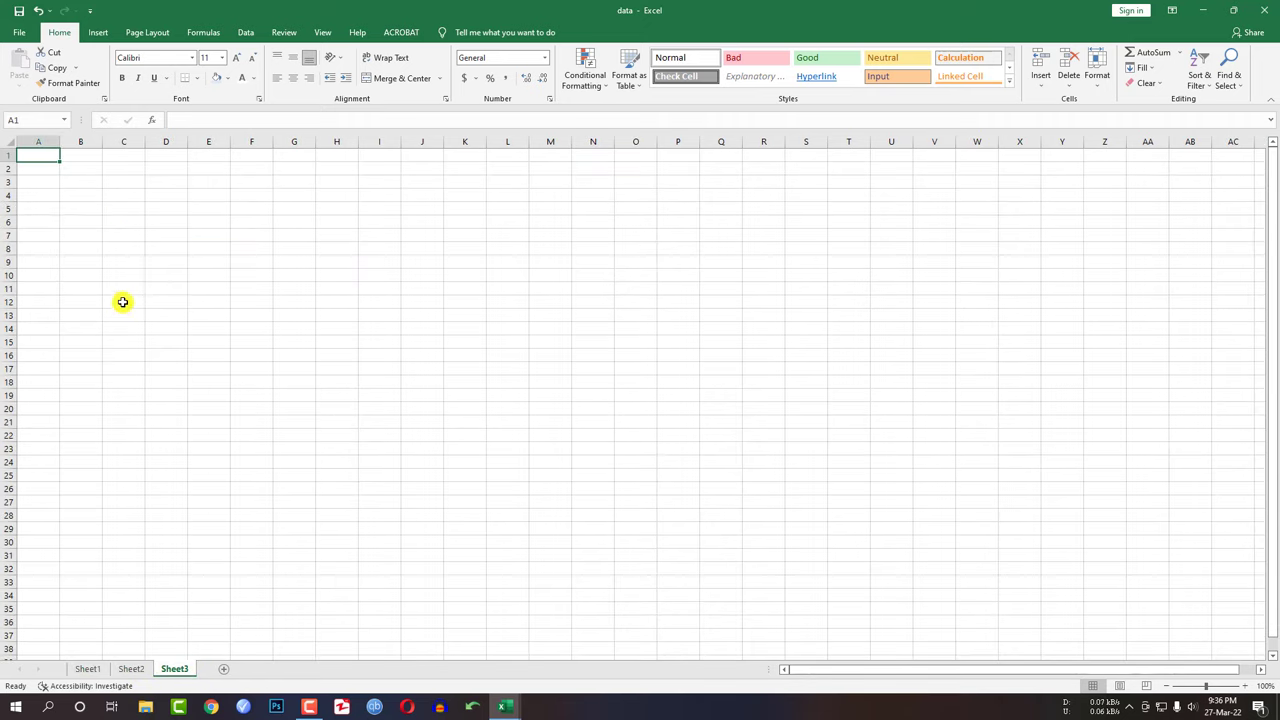
# - Copy the field labels C5:C17 from the Sheet1 form and go to Sheet3
pyautogui.click(92, 669)
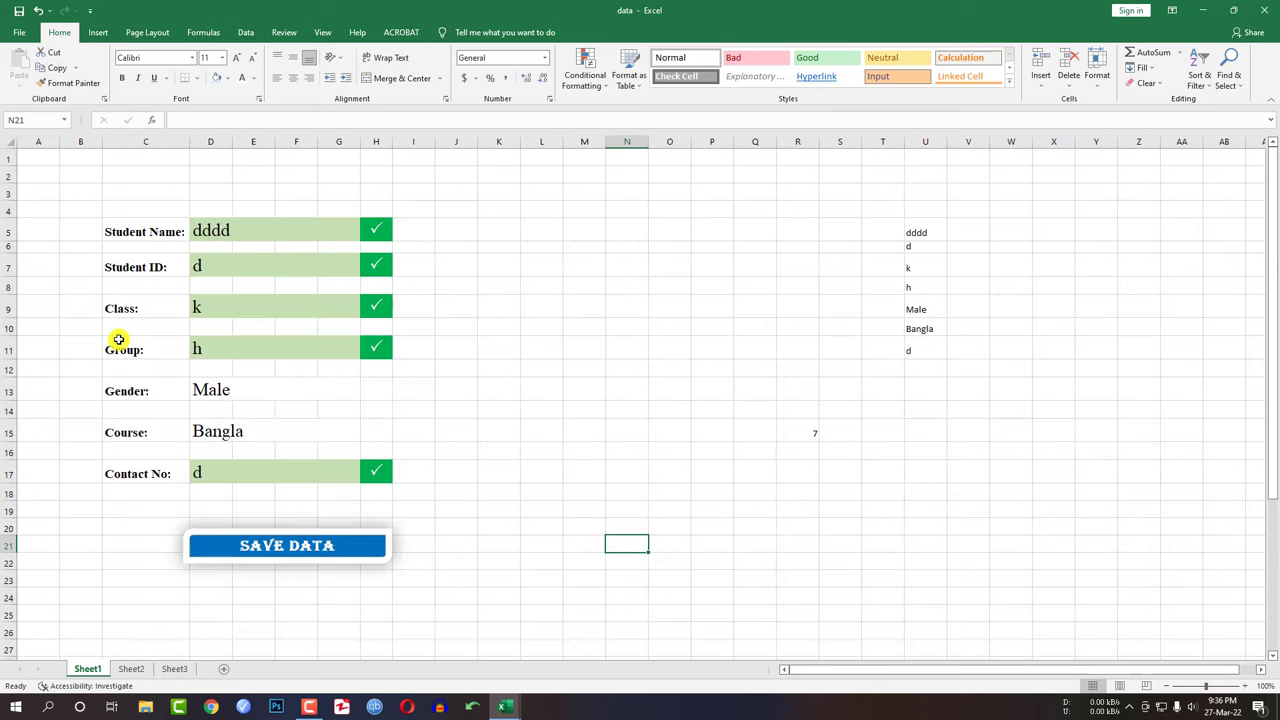
pyautogui.click(150, 232)
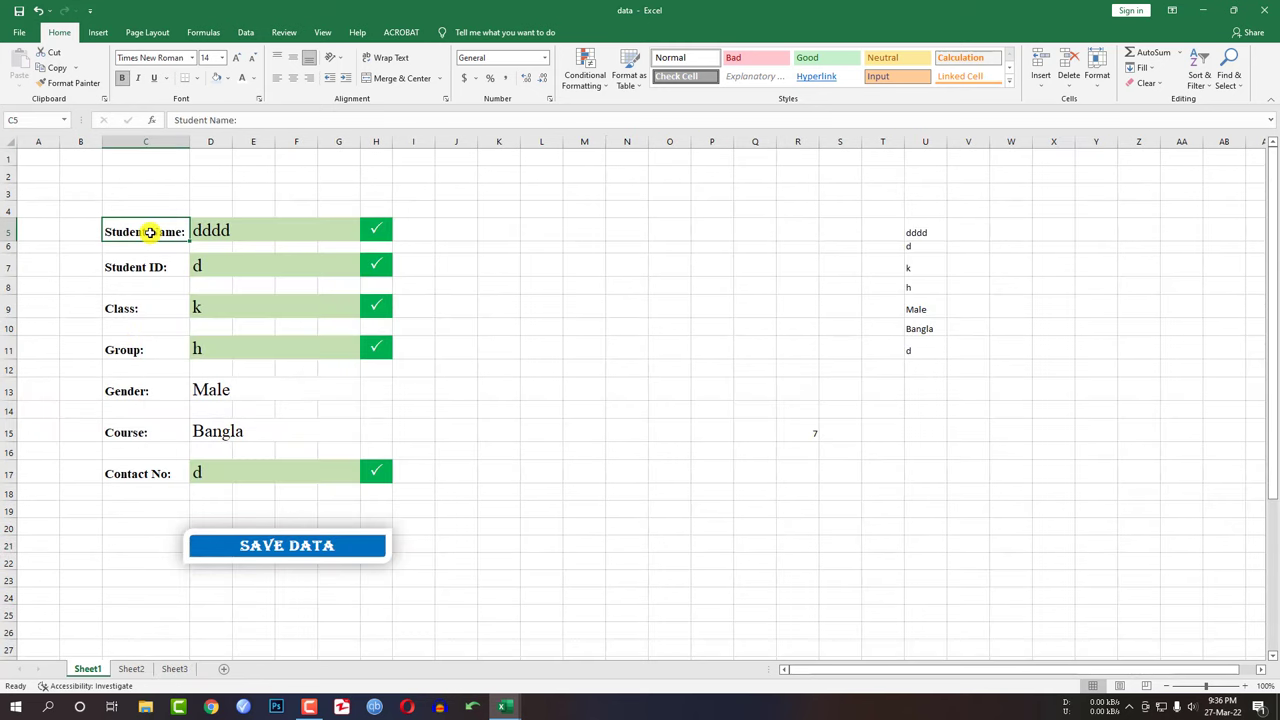
pyautogui.moveTo(146, 231); pyautogui.dragTo(131, 465)
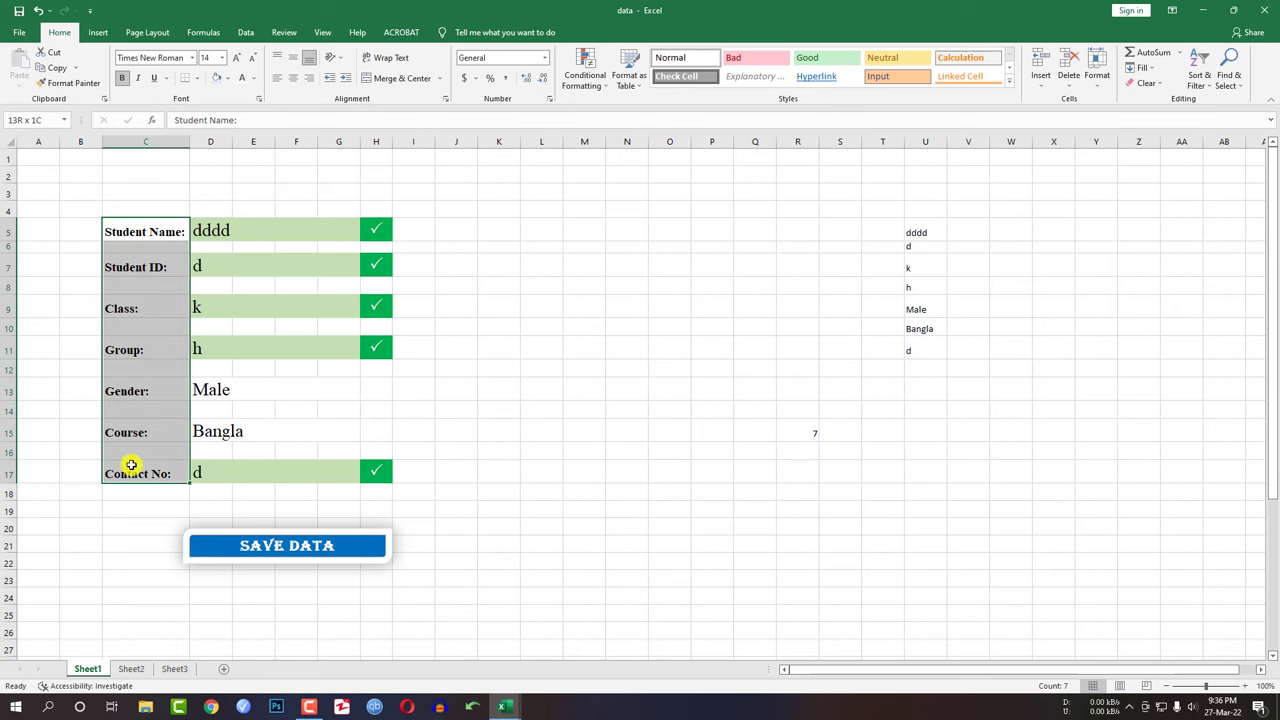
pyautogui.hotkey('ctrl', 'c')
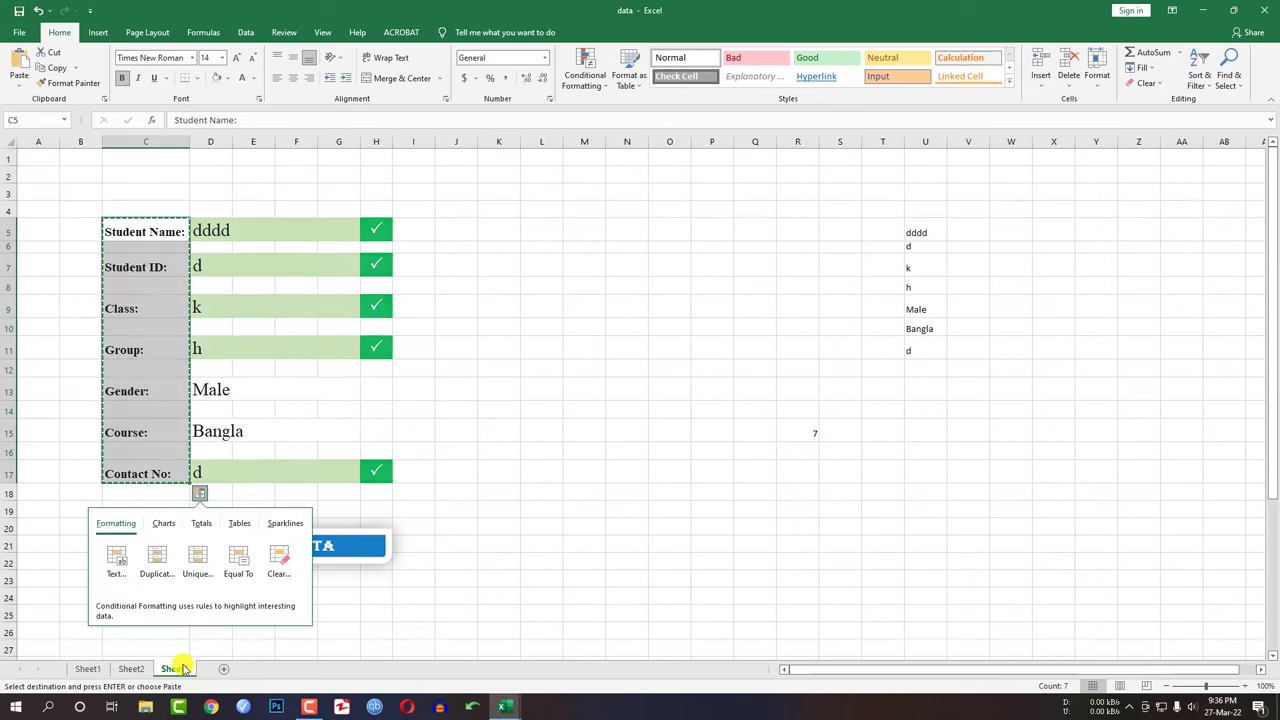
pyautogui.click(175, 668)
# - Paste the form labels transposed across row 1 from A1 and widen column A
pyautogui.rightClick(47, 157)
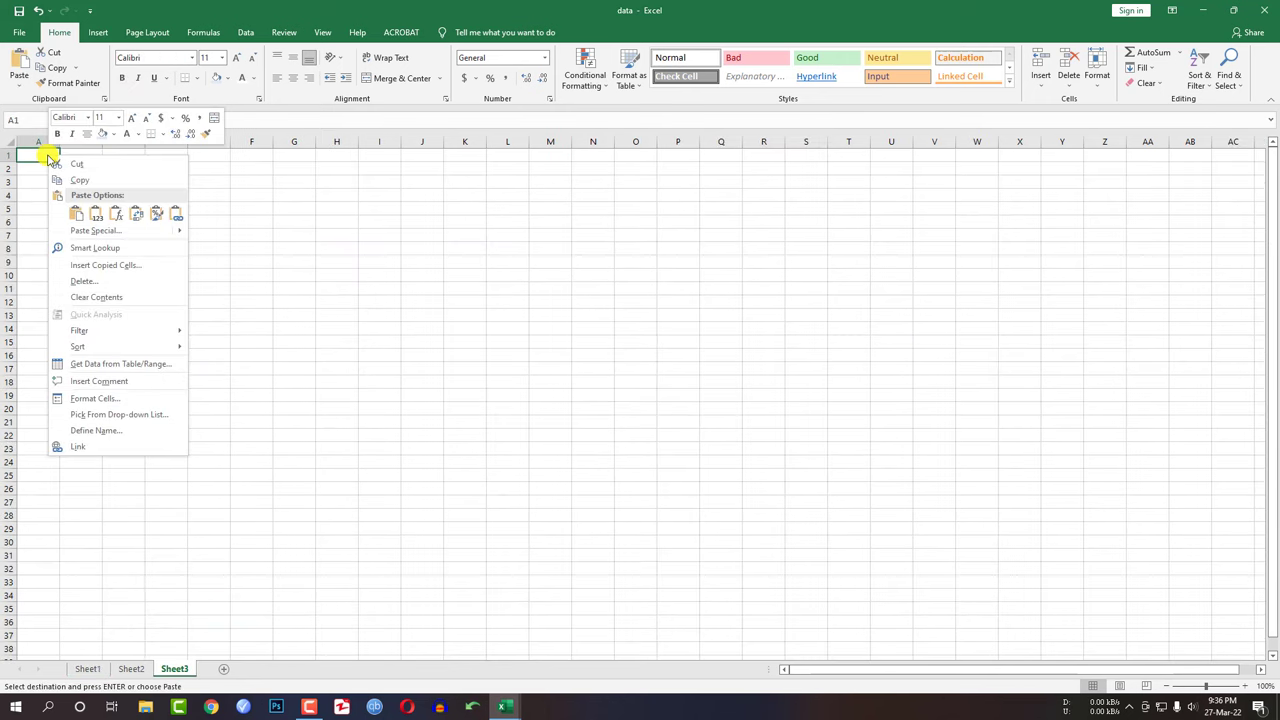
pyautogui.click(80, 230)
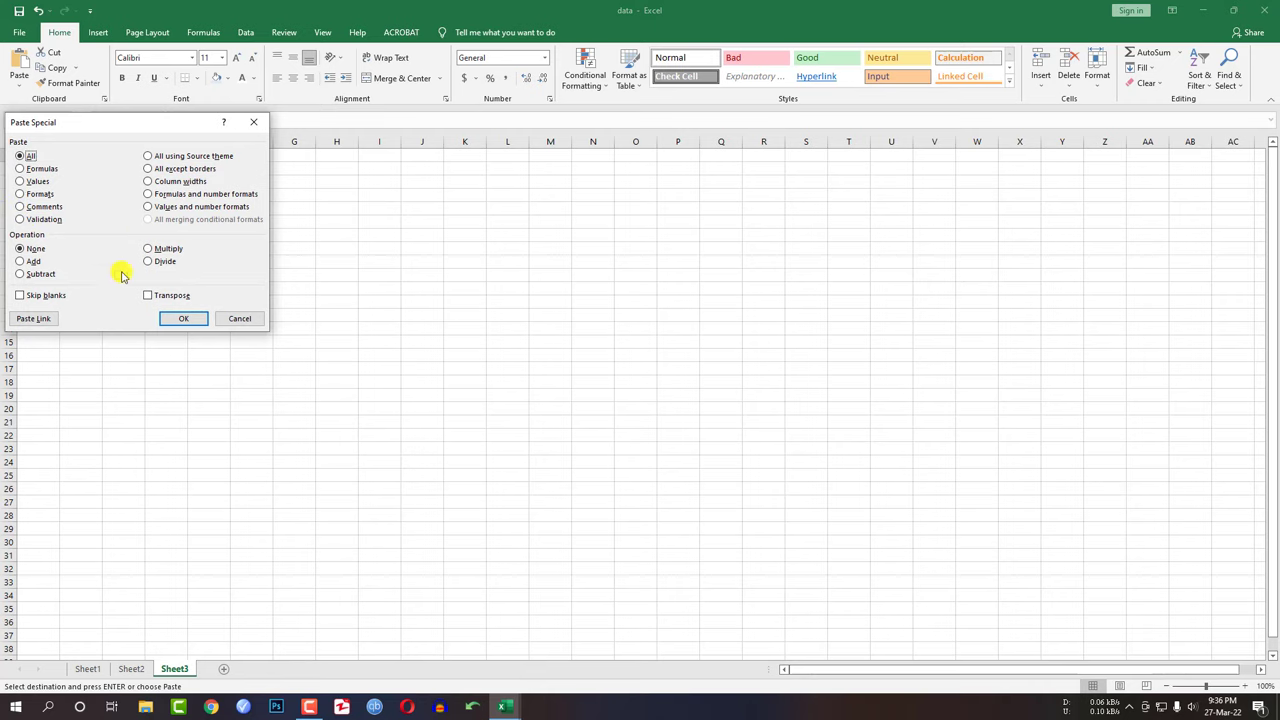
pyautogui.click(148, 295)
pyautogui.click(183, 318)
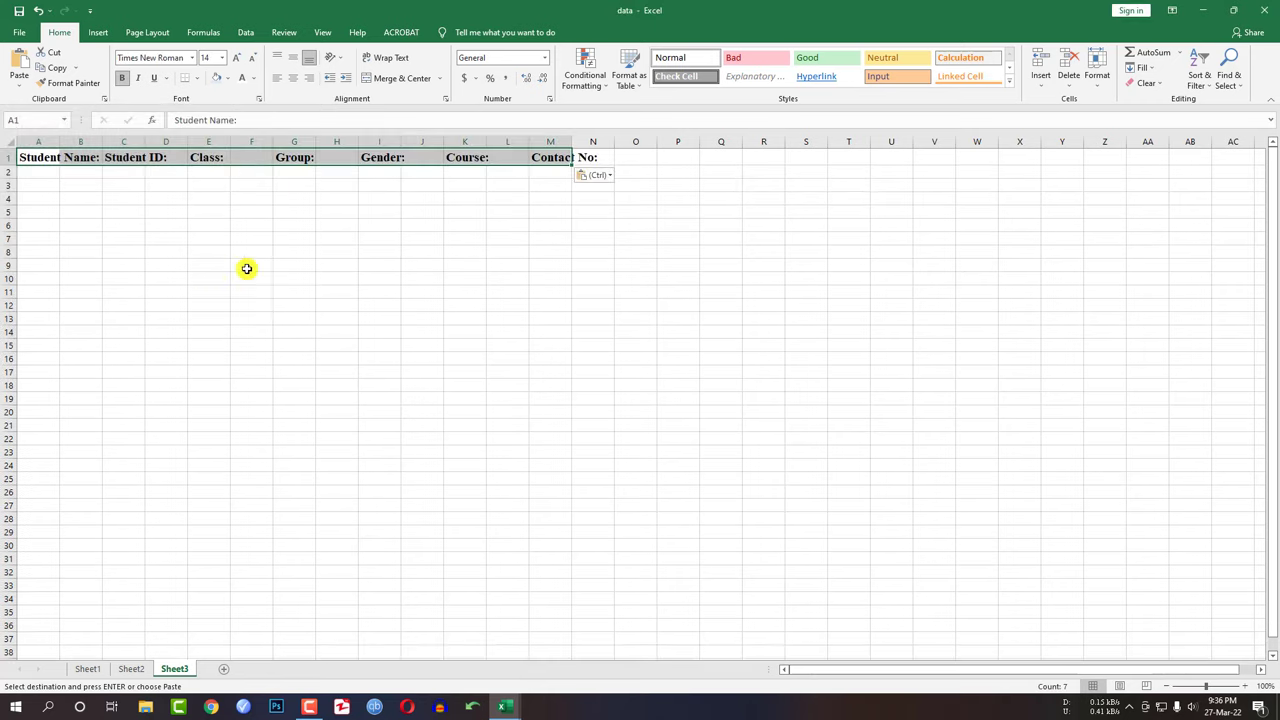
pyautogui.click(320, 228)
pyautogui.moveTo(60, 141); pyautogui.dragTo(104, 141)
# - Delete the empty spacer columns so the labels sit in A1:G1, autofitting column B
pyautogui.rightClick(125, 141)
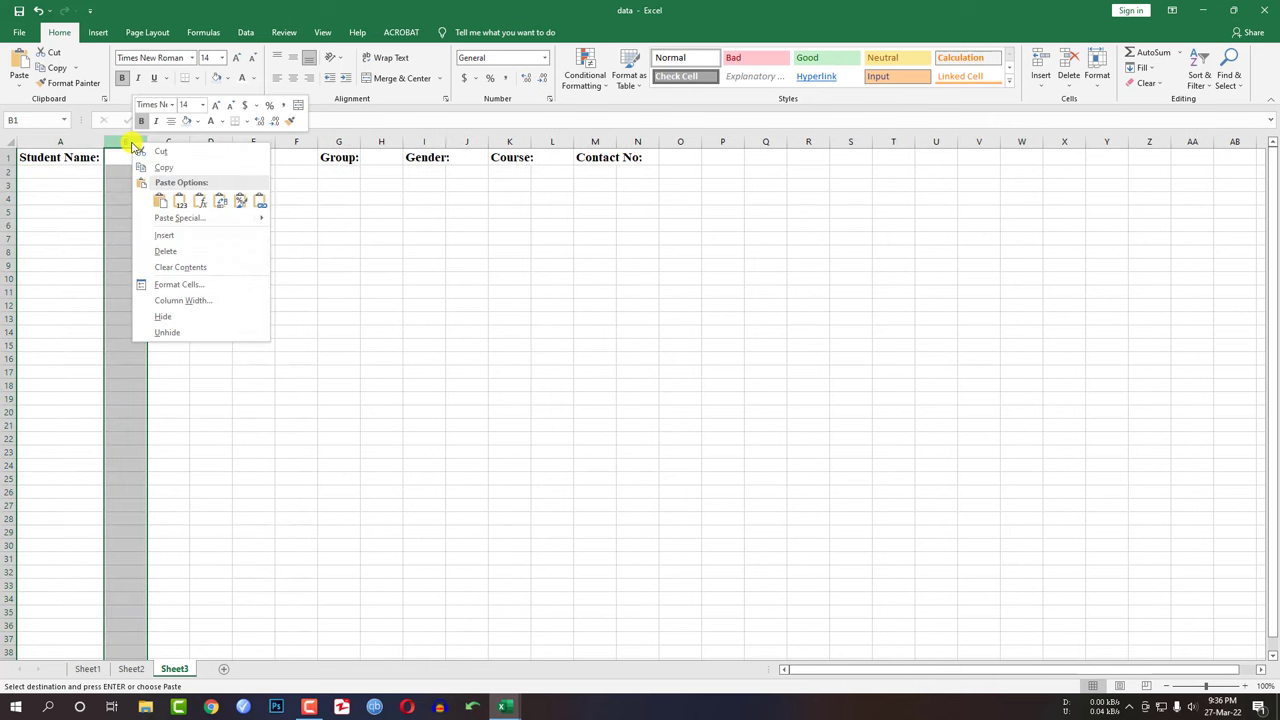
pyautogui.click(165, 251)
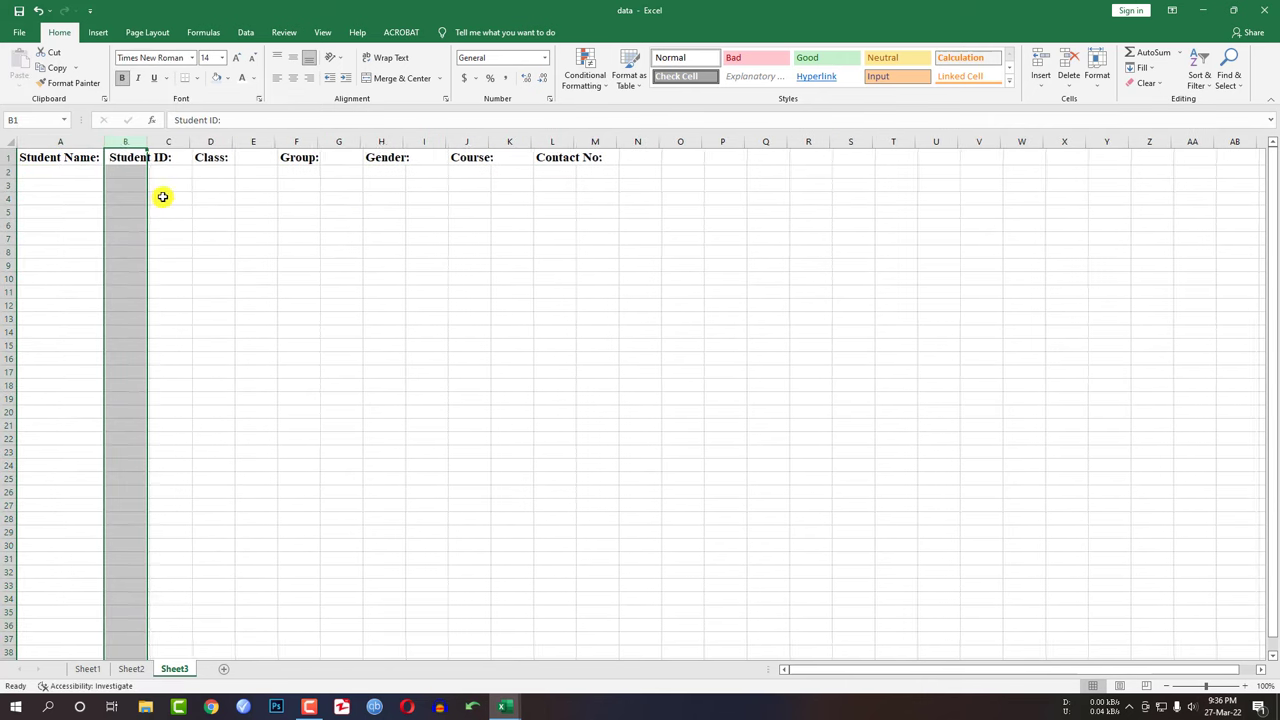
pyautogui.doubleClick(148, 142)
pyautogui.rightClick(193, 141)
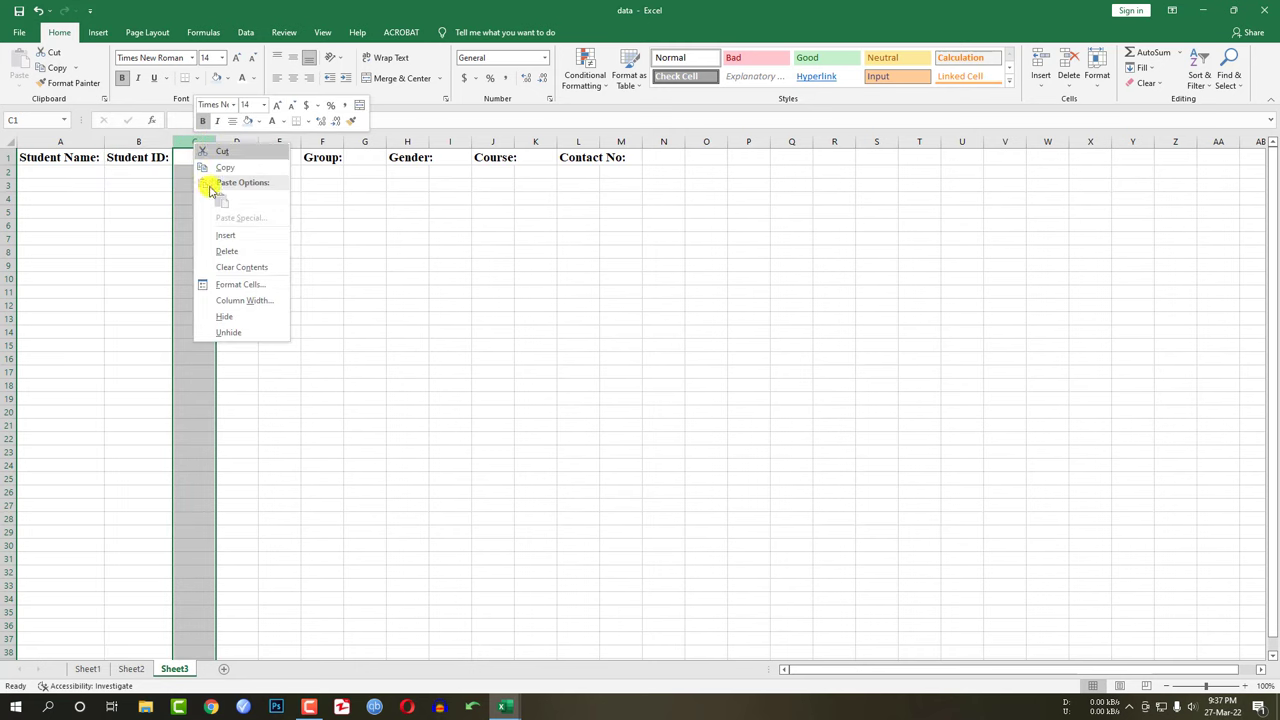
pyautogui.click(229, 249)
pyautogui.rightClick(237, 141)
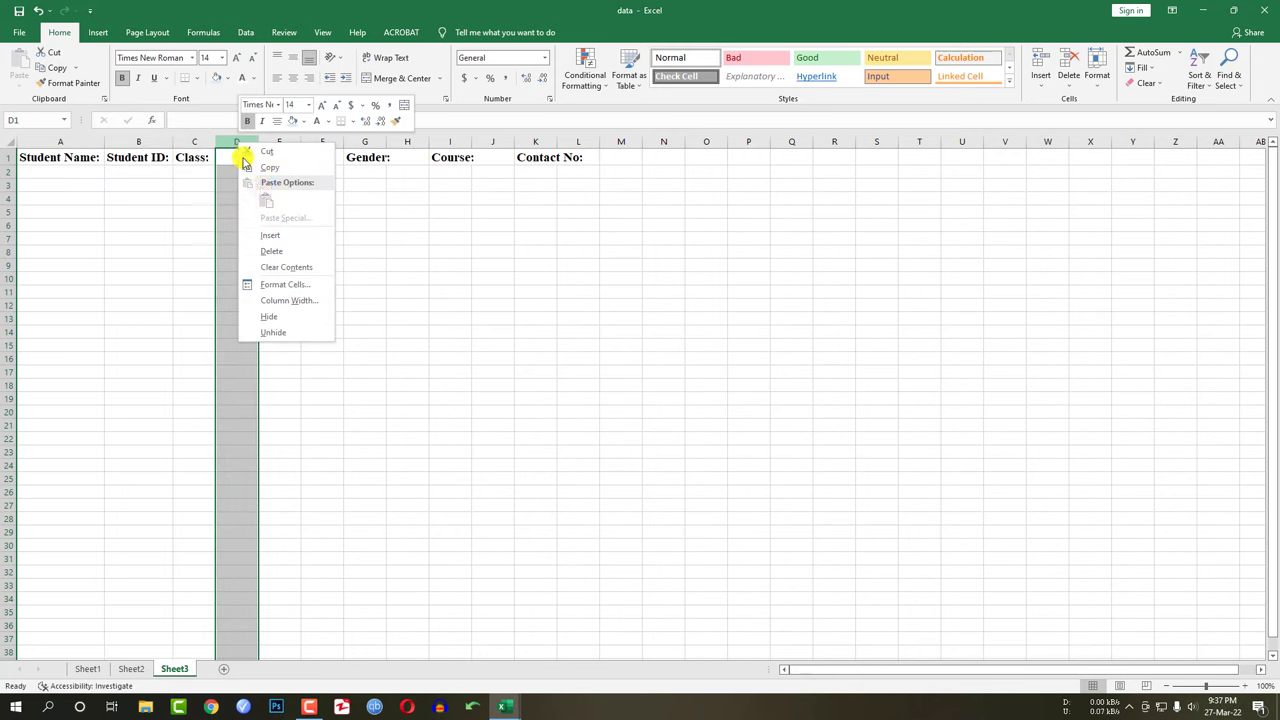
pyautogui.click(272, 252)
pyautogui.rightClick(281, 143)
pyautogui.click(305, 254)
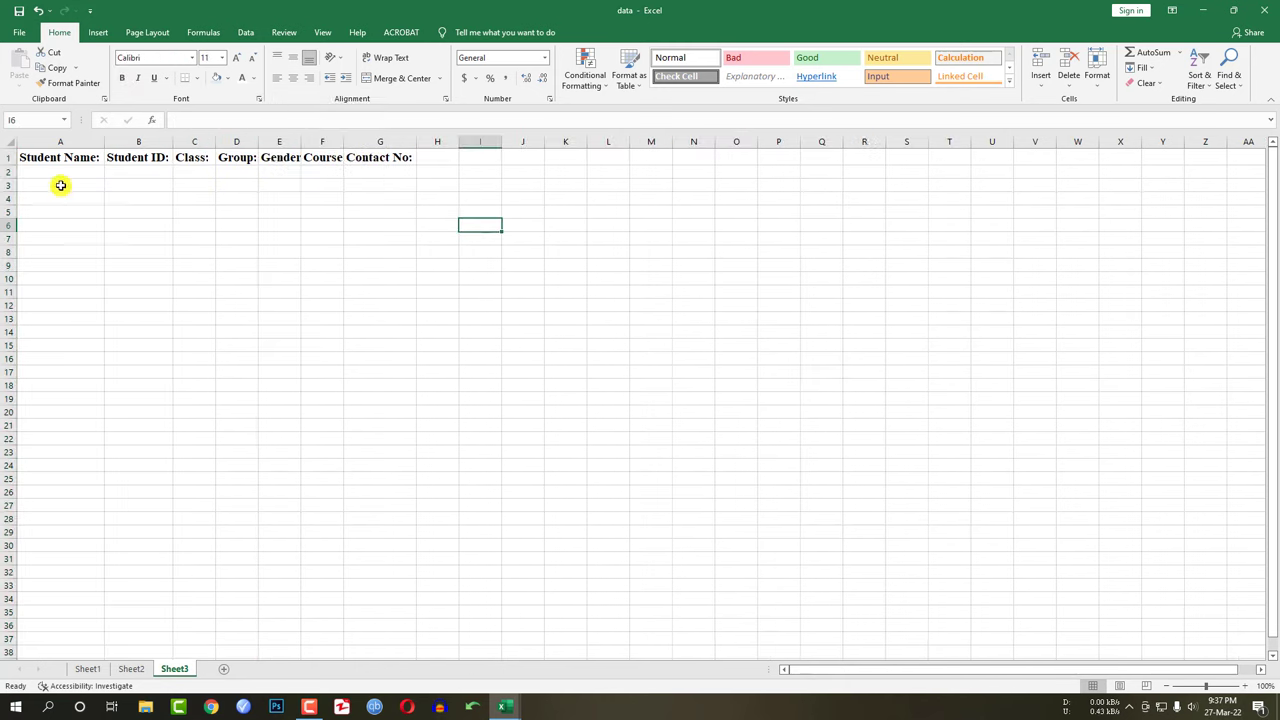
pyautogui.click(117, 160)
# - Convert A1:G8 into a table with the first row as headers
pyautogui.click(192, 159)
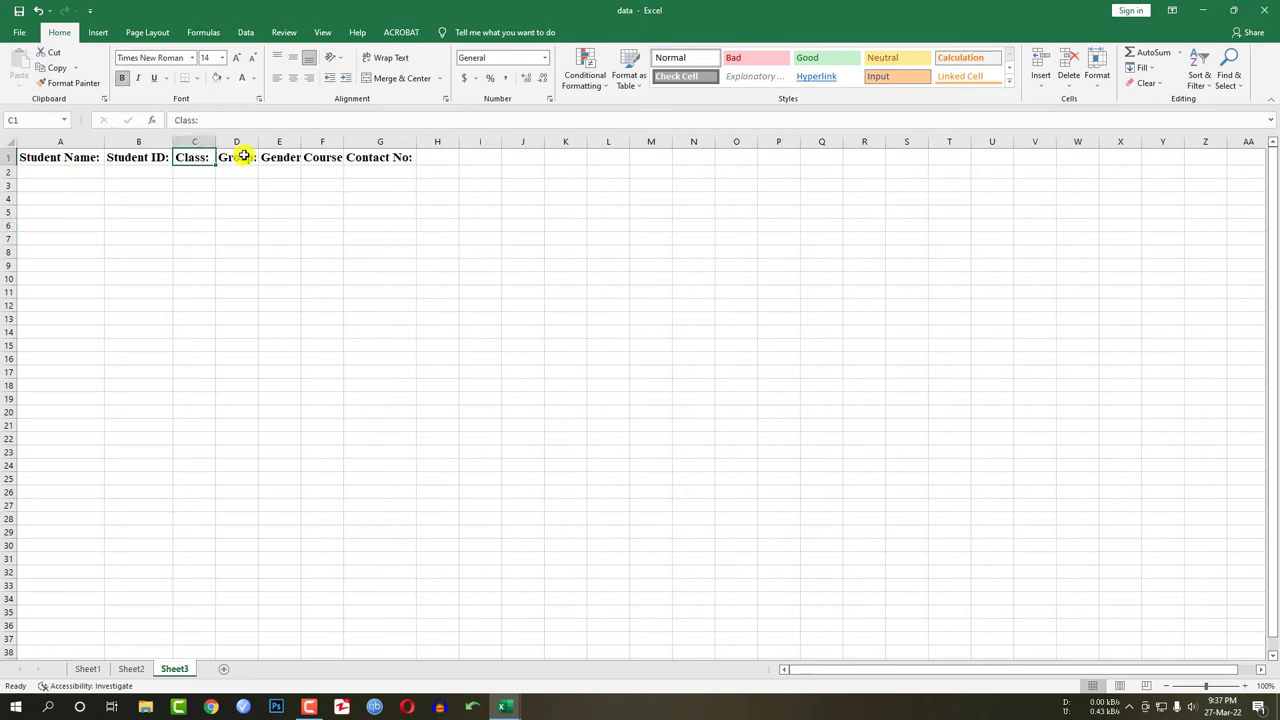
pyautogui.click(243, 157)
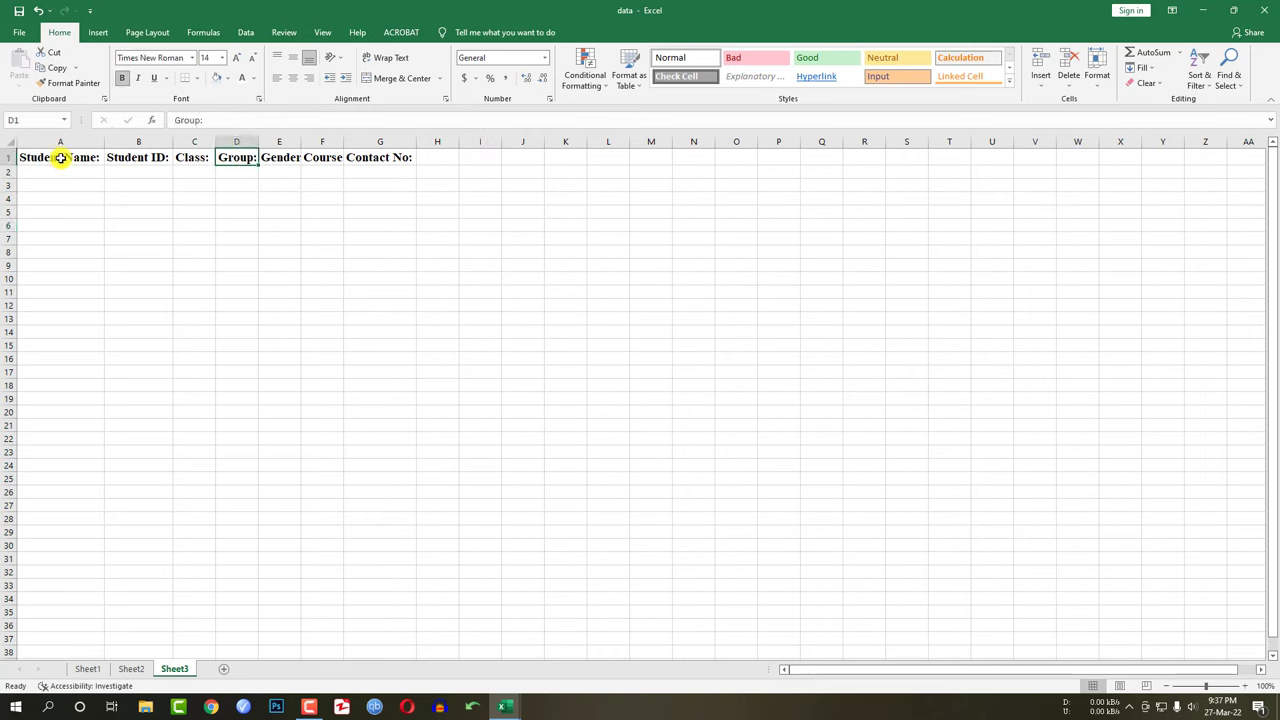
pyautogui.moveTo(61, 157); pyautogui.dragTo(384, 258)
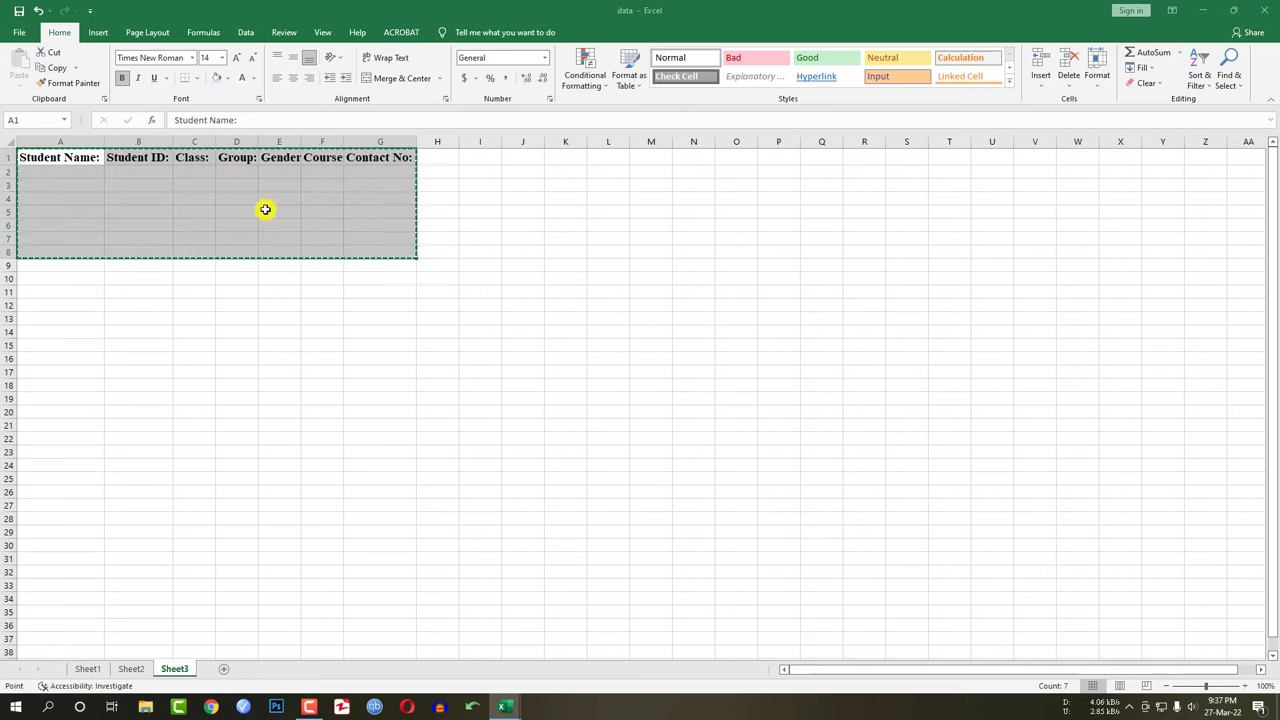
pyautogui.hotkey('ctrl', 't')
pyautogui.click(674, 310)
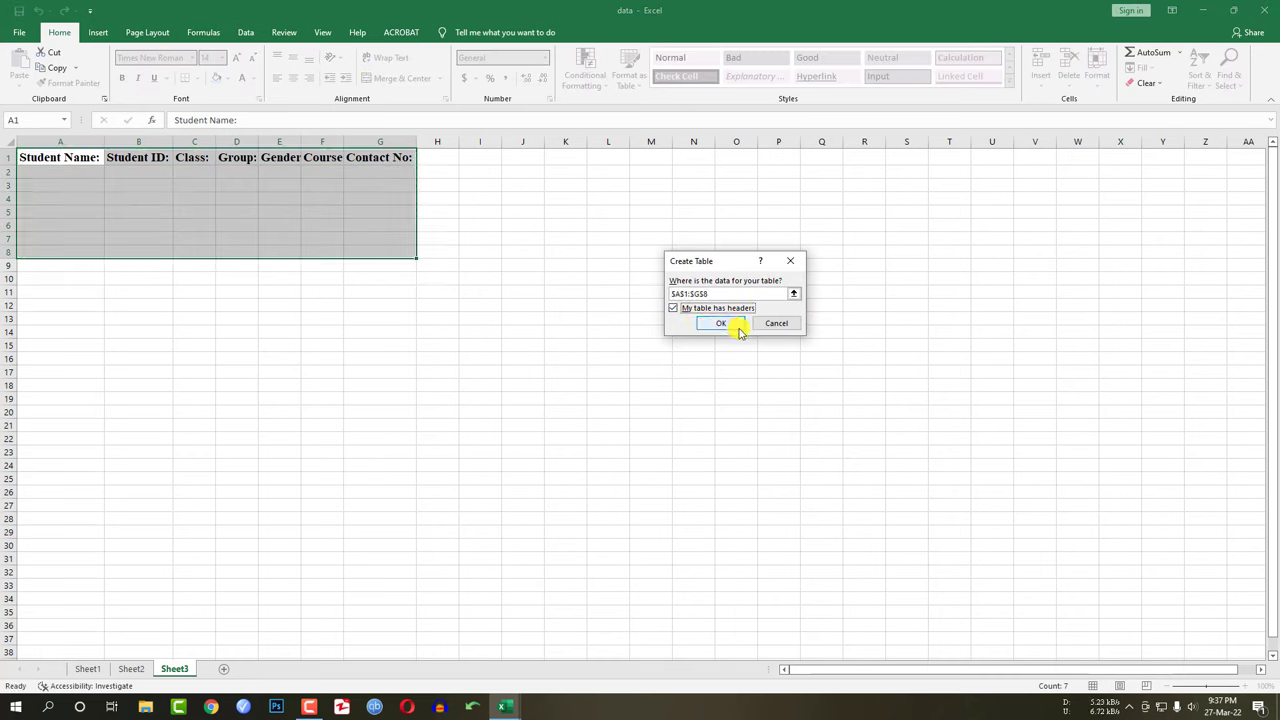
pyautogui.click(729, 325)
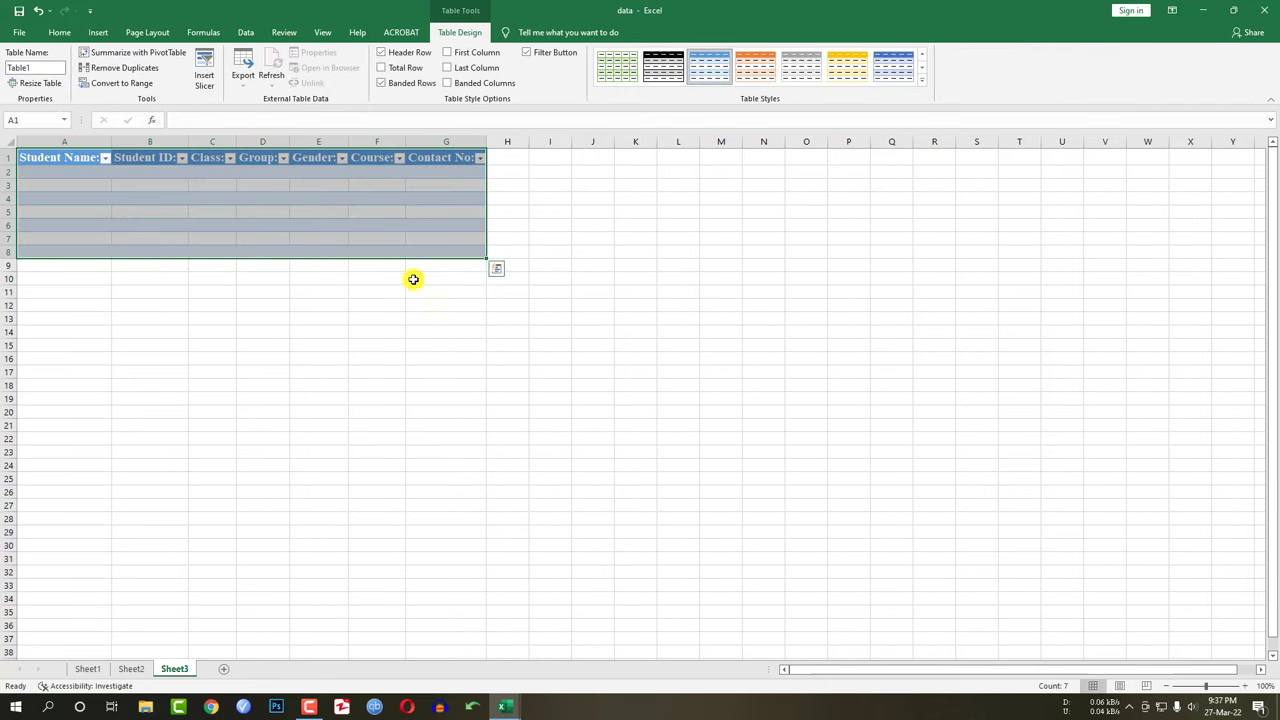
# - Turn off banded rows and apply All Borders to the table
pyautogui.click(381, 84)
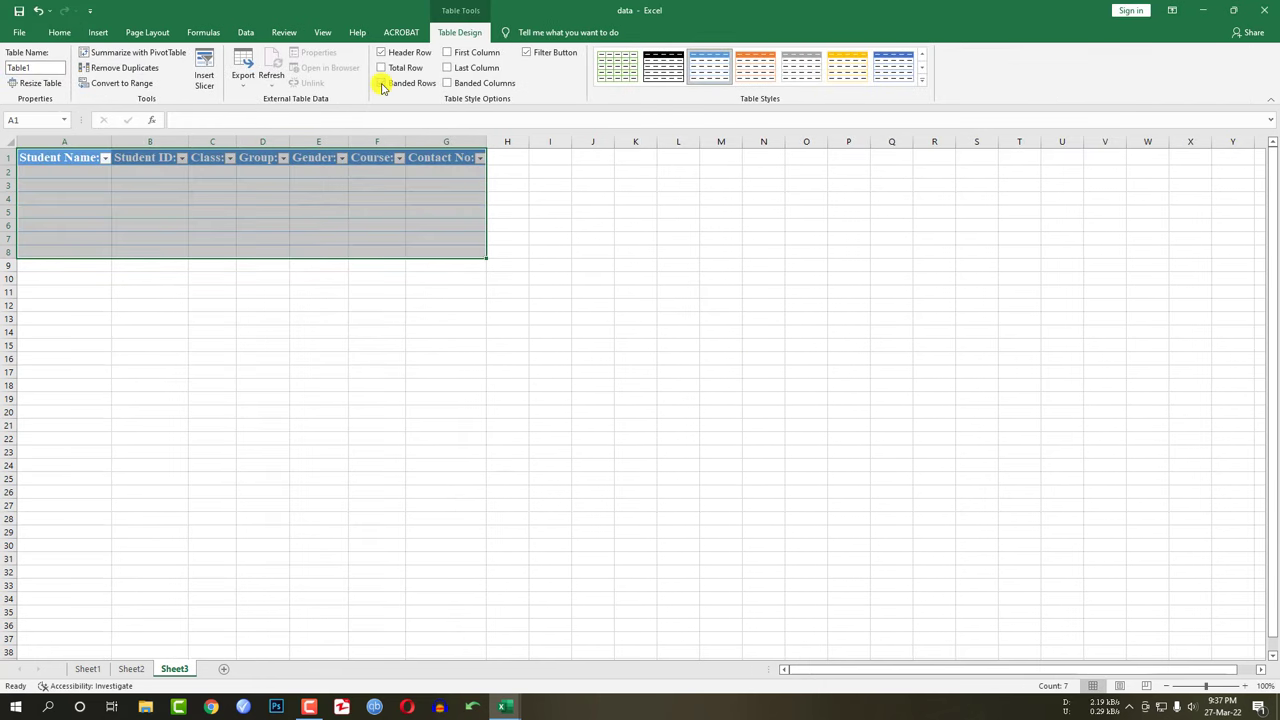
pyautogui.click(59, 30)
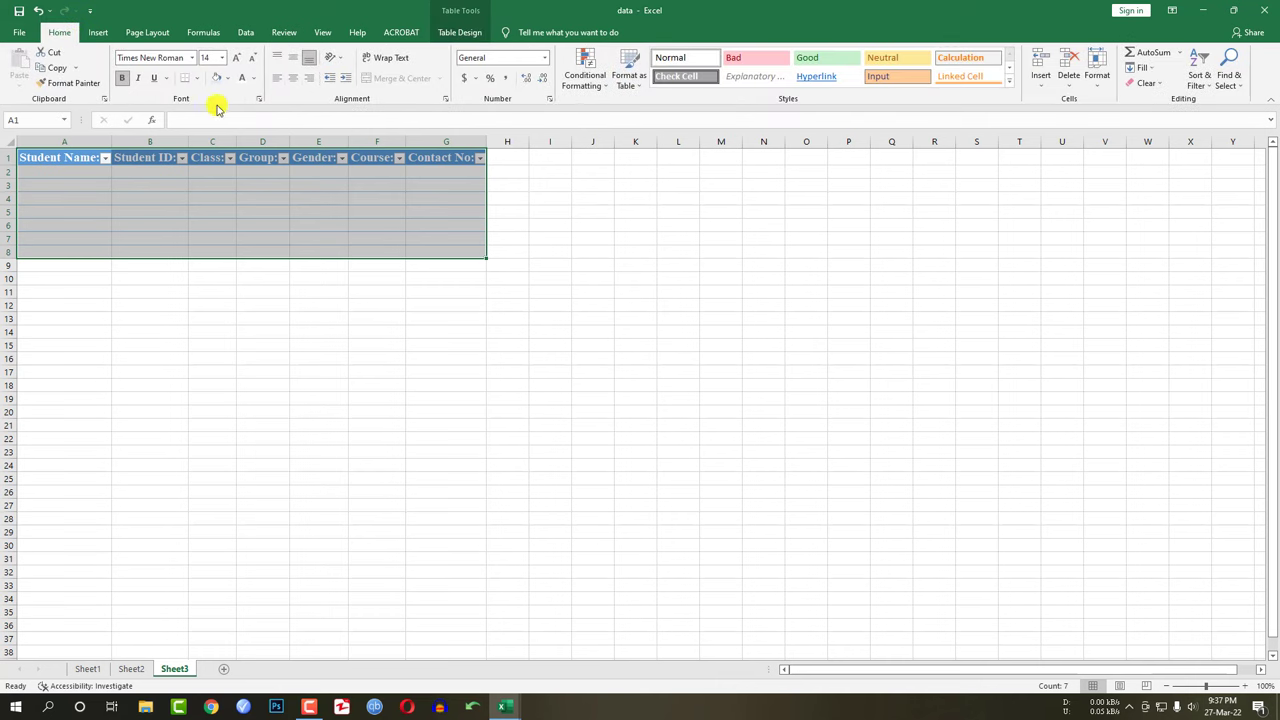
pyautogui.click(196, 78)
pyautogui.click(218, 193)
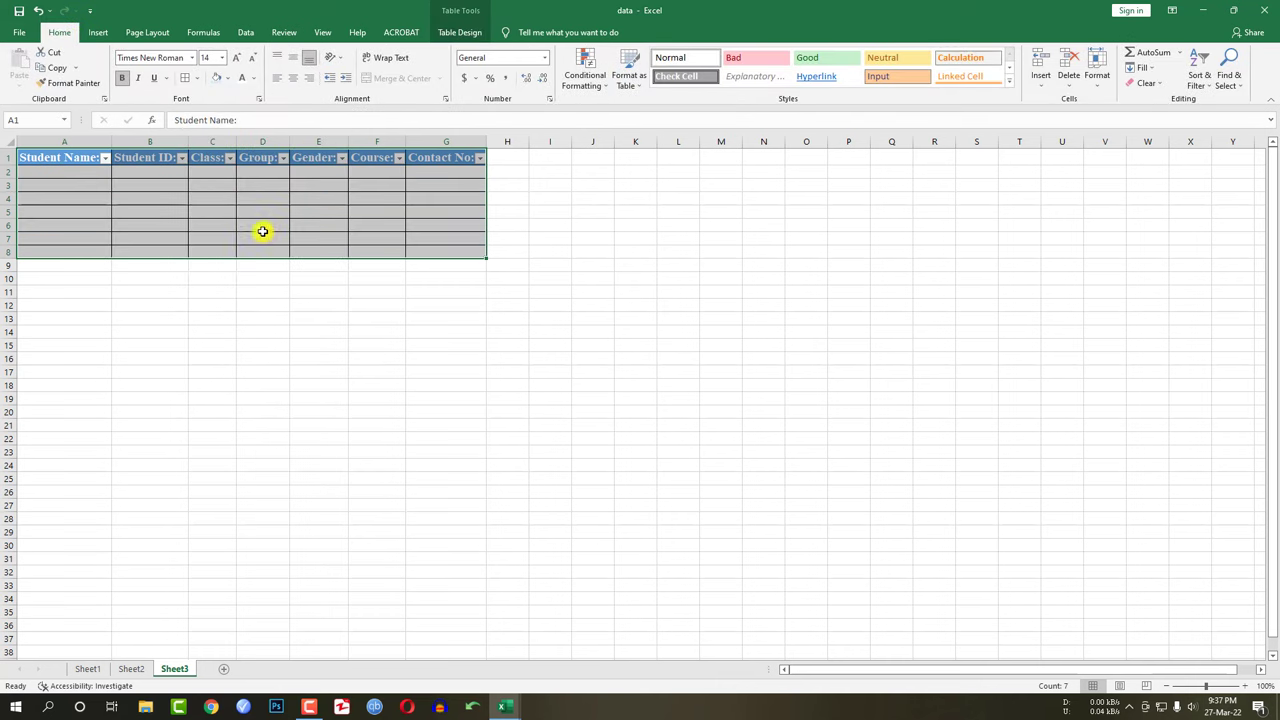
# - Apply All Borders to the mirror cells U5:U11 on Sheet1
pyautogui.click(87, 668)
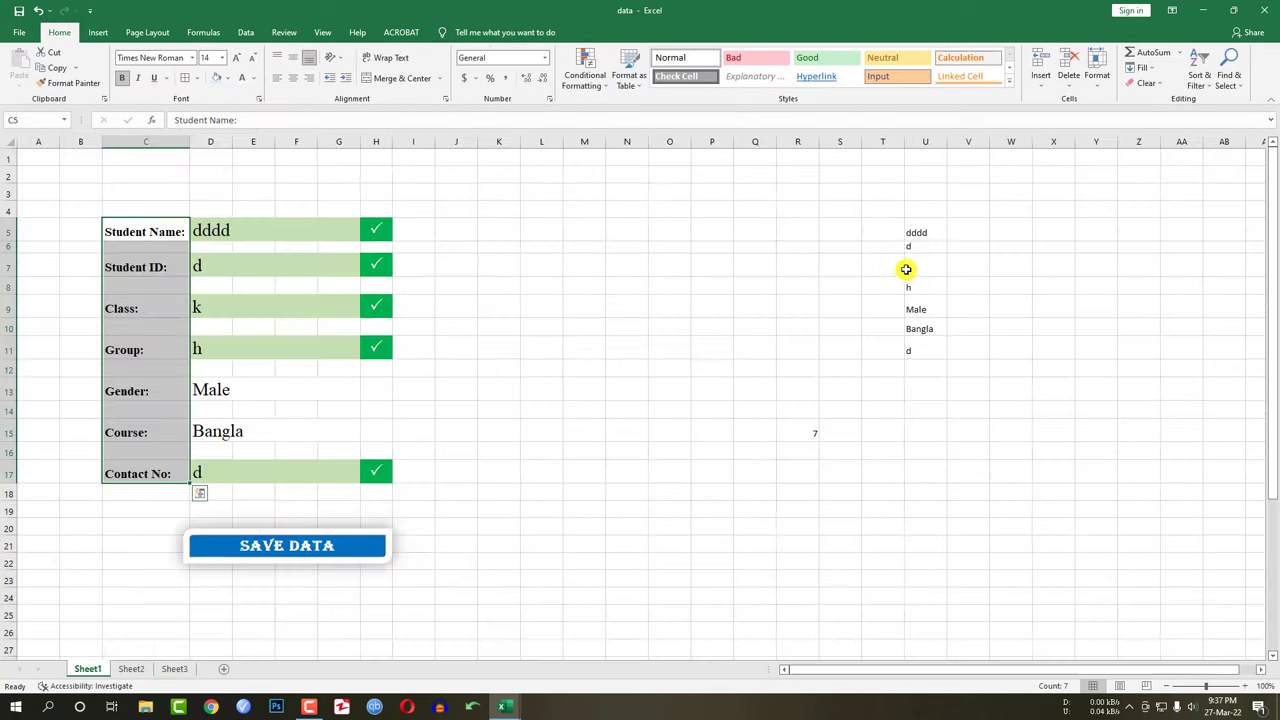
pyautogui.moveTo(925, 232); pyautogui.dragTo(925, 348)
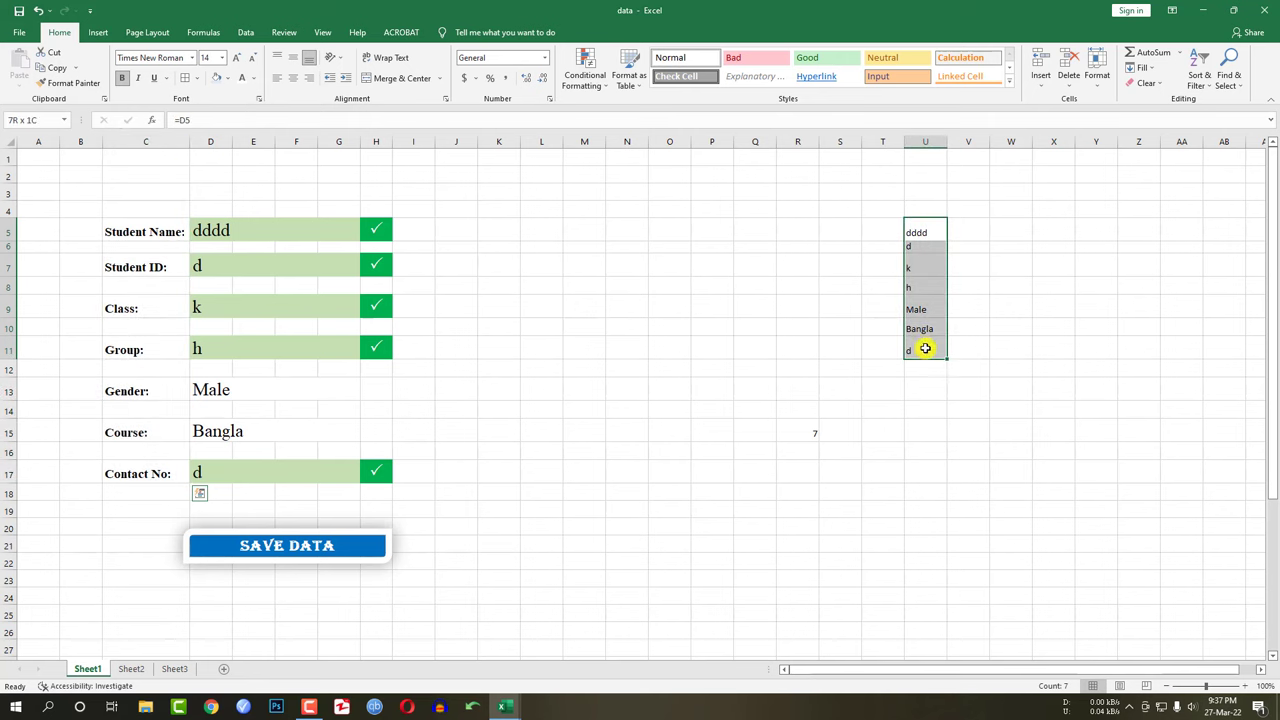
pyautogui.click(184, 78)
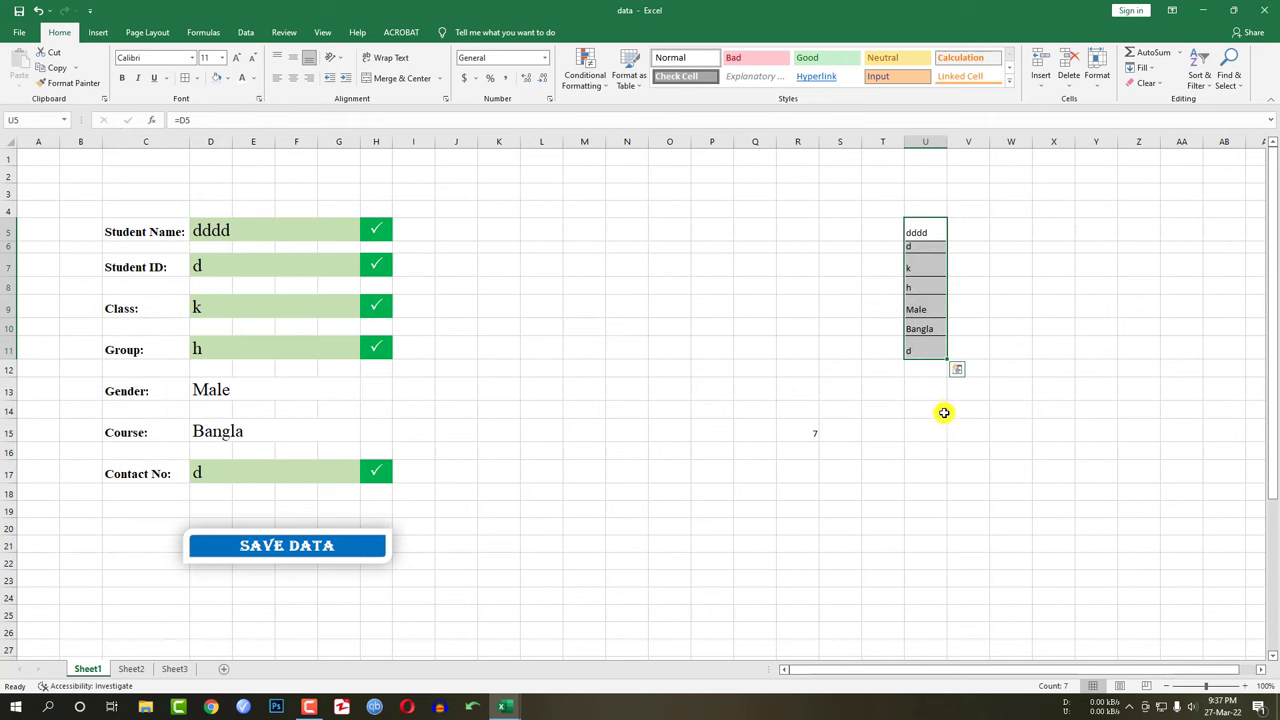
pyautogui.click(175, 668)
pyautogui.click(87, 668)
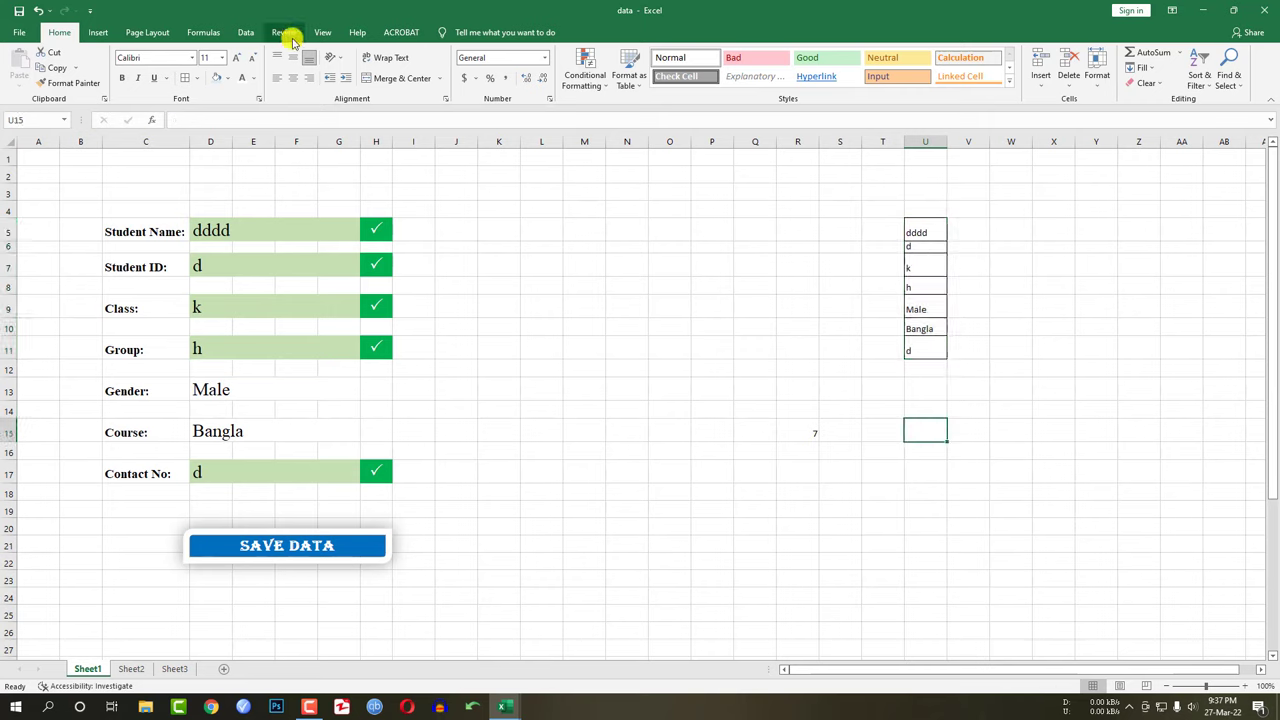
pyautogui.click(323, 32)
# - Begin recording the macro 'demowork', then copy the linked values in U5:U11
pyautogui.click(690, 86)
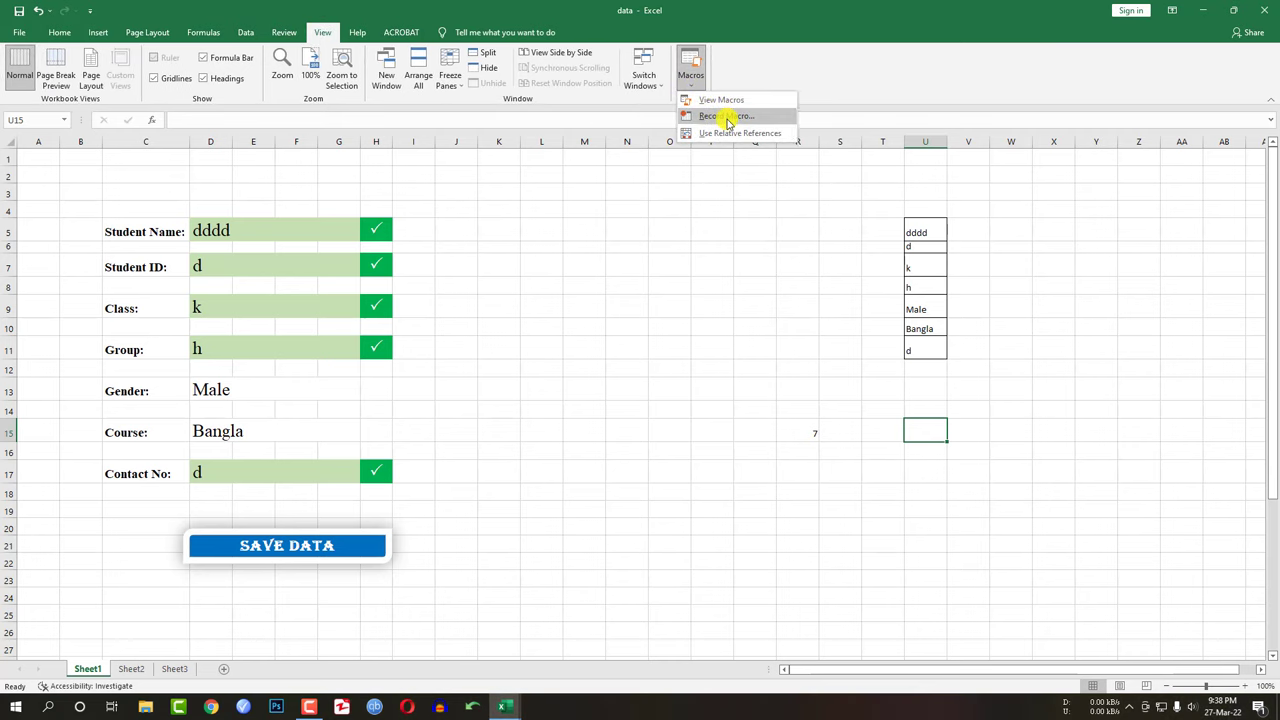
pyautogui.click(726, 116)
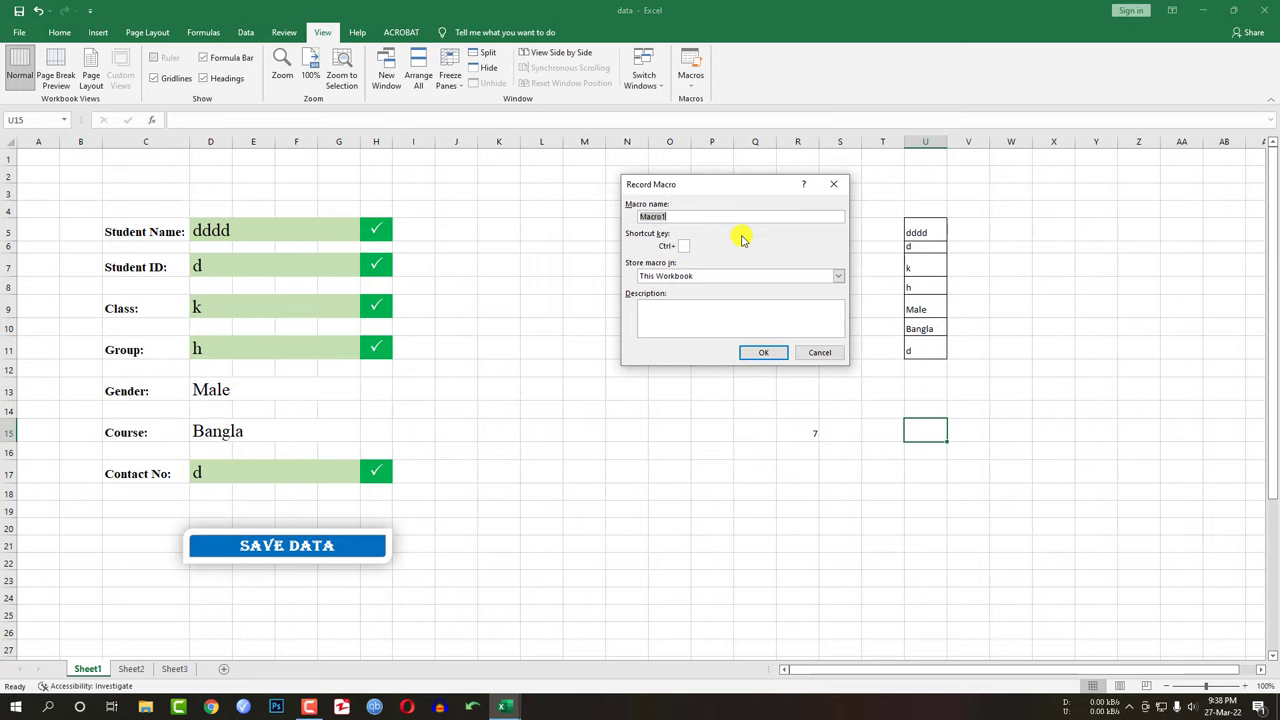
pyautogui.write('demowork')
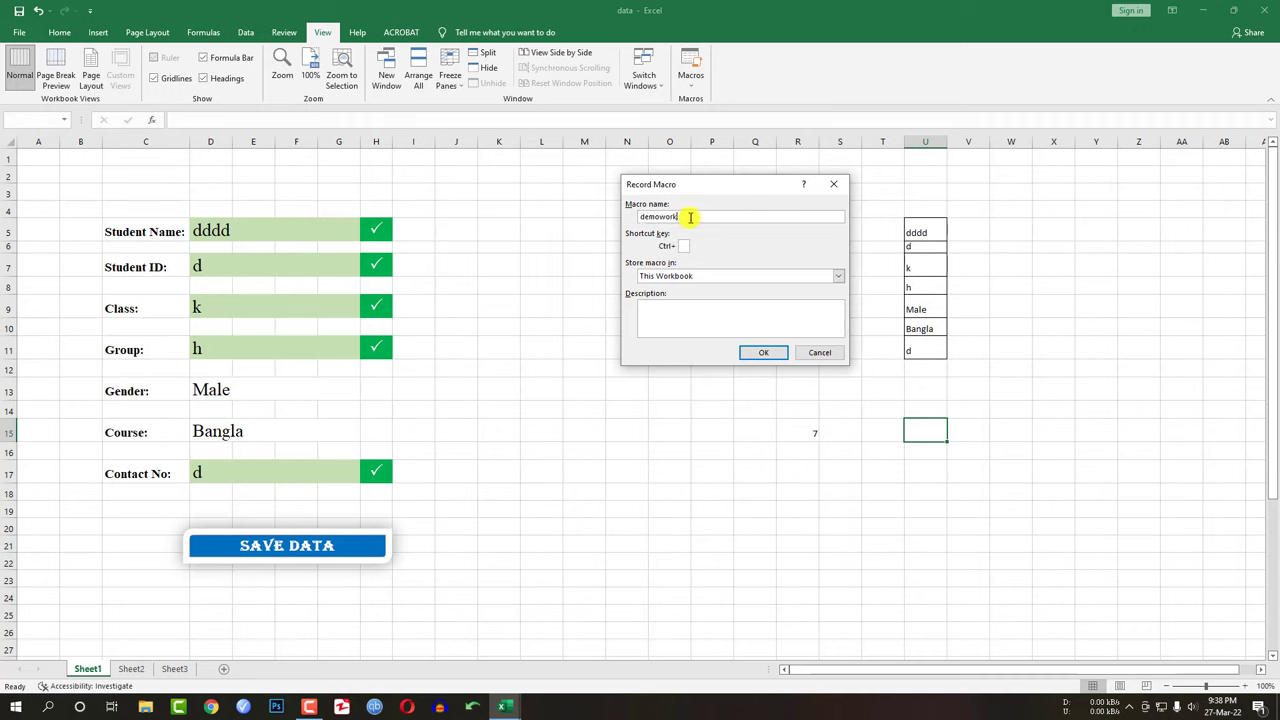
pyautogui.click(755, 354)
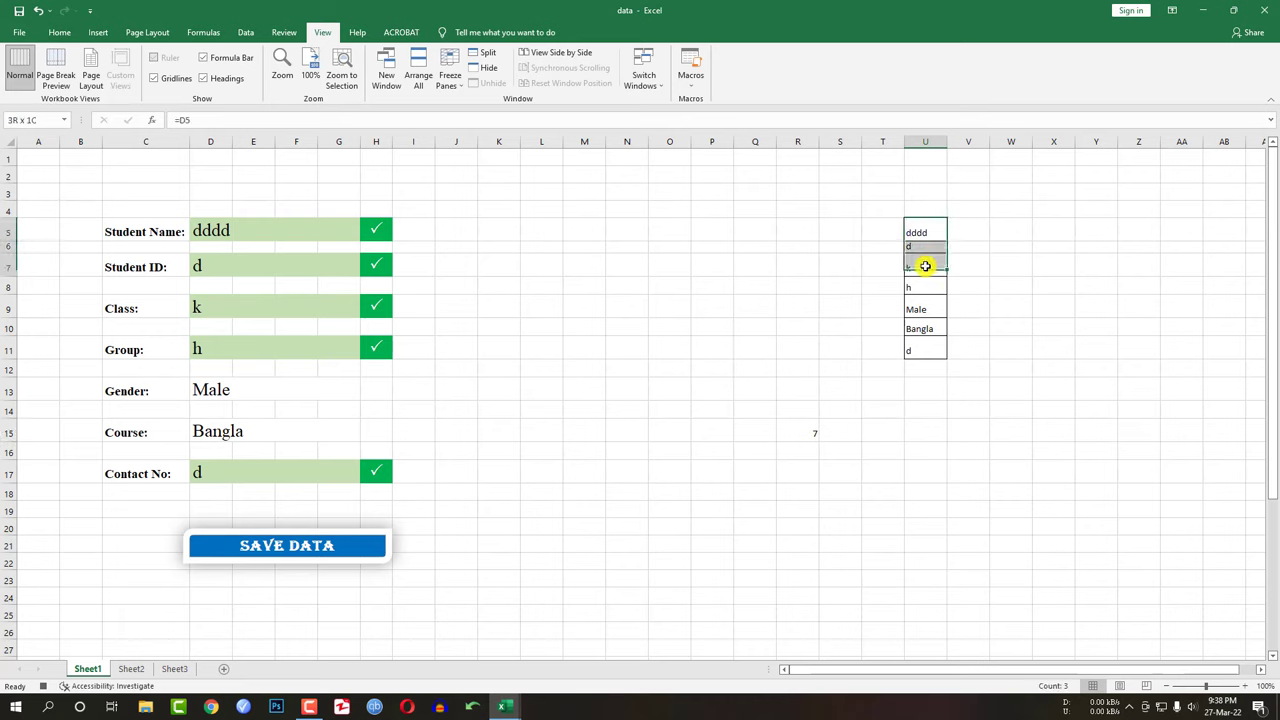
pyautogui.moveTo(921, 228); pyautogui.dragTo(916, 349)
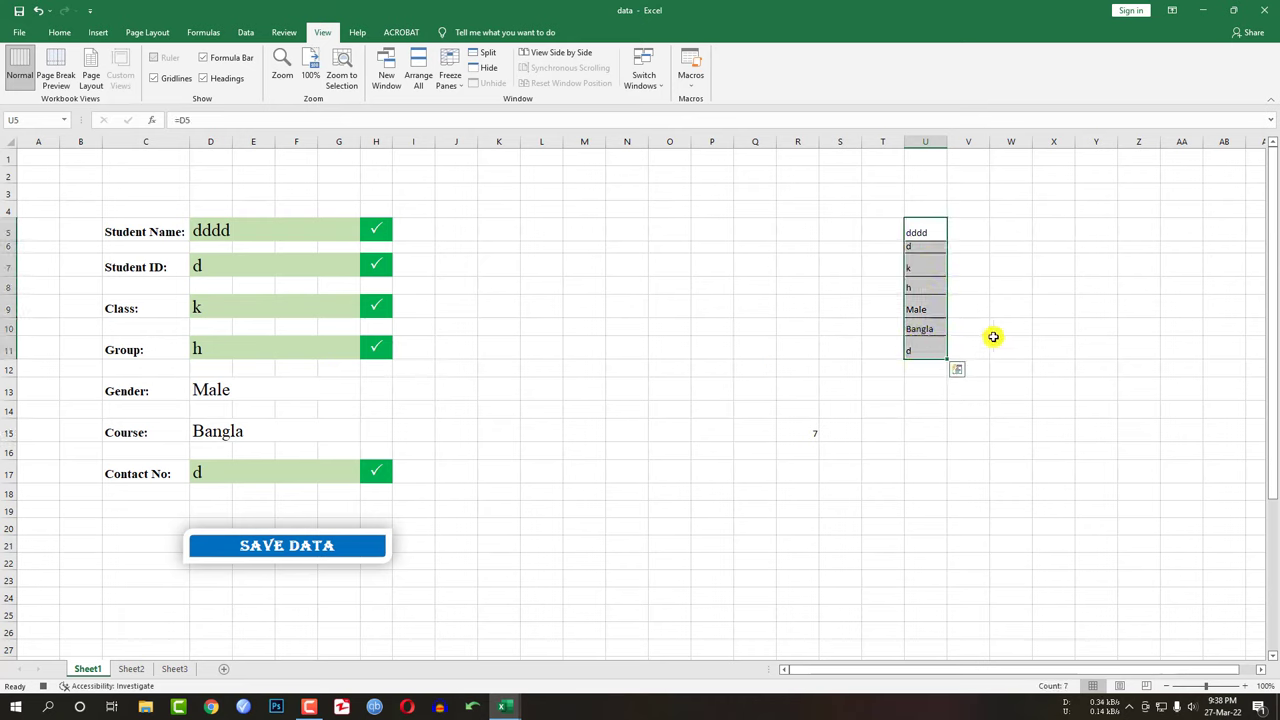
pyautogui.hotkey('ctrl', 'c')
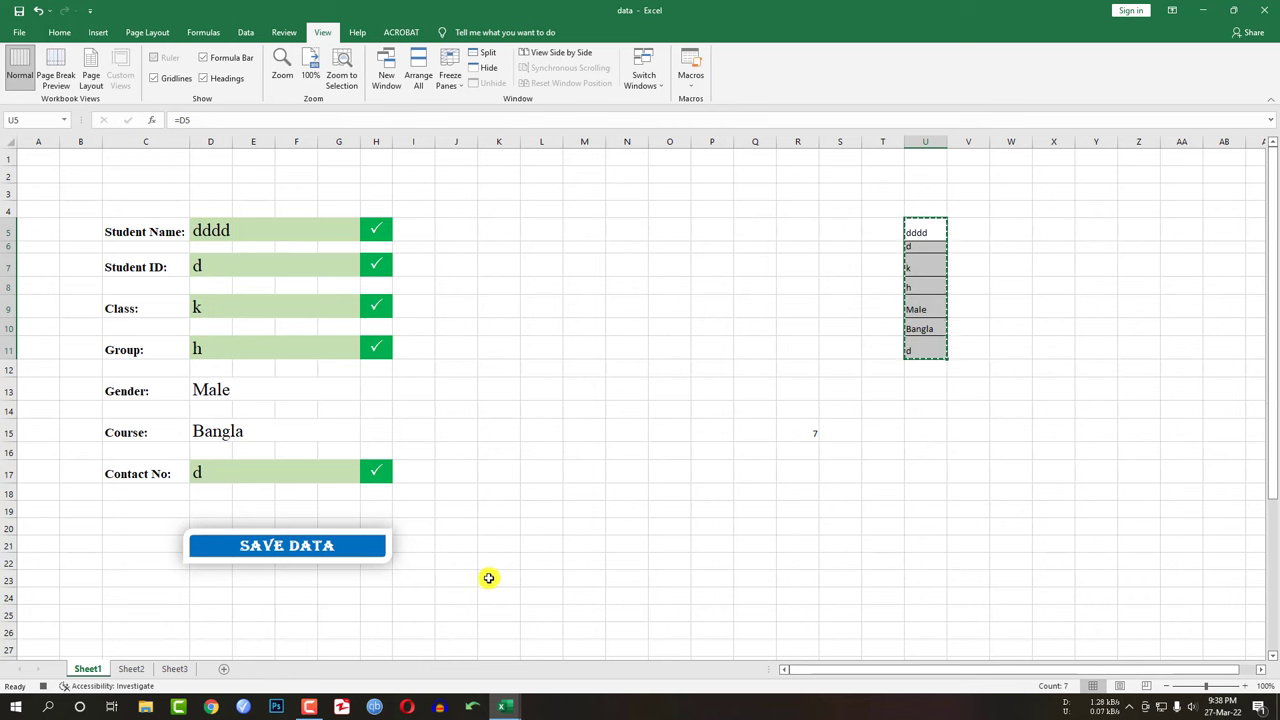
# - Paste the copied values transposed into Sheet2's A1:G1 and copy that row
pyautogui.click(131, 668)
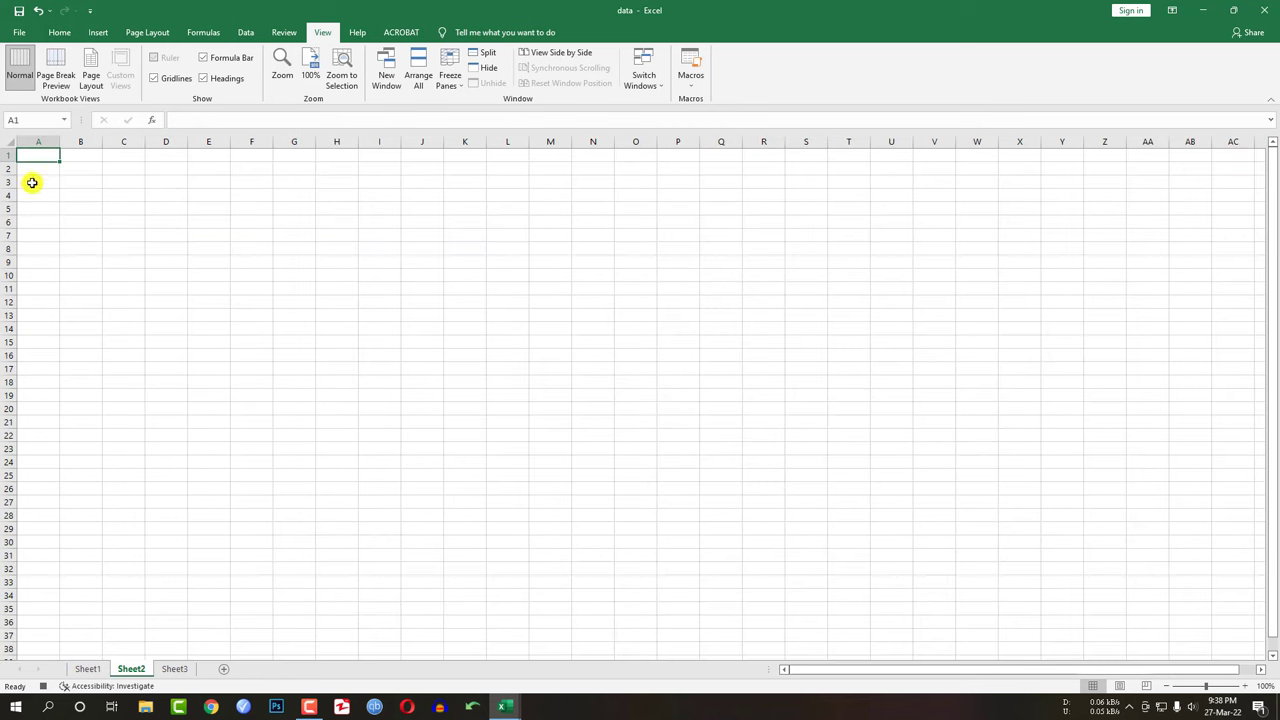
pyautogui.rightClick(39, 157)
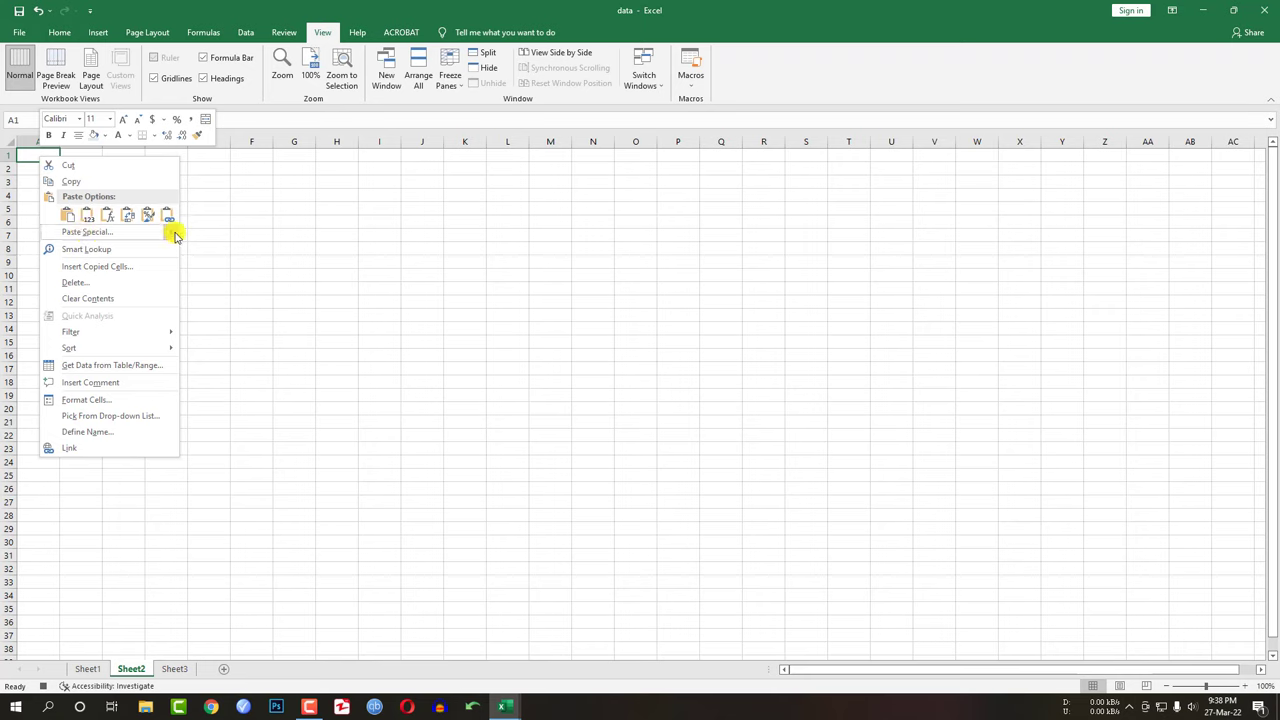
pyautogui.moveTo(87, 231)
pyautogui.click(233, 359)
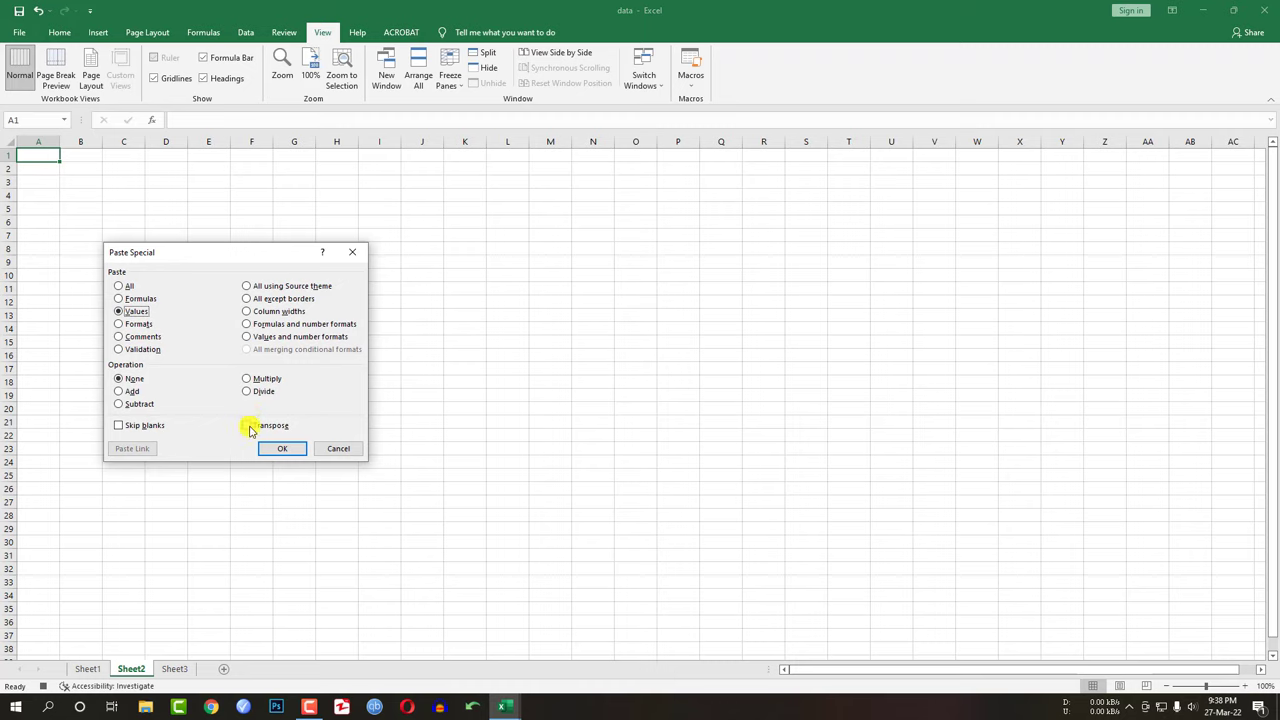
pyautogui.click(250, 428)
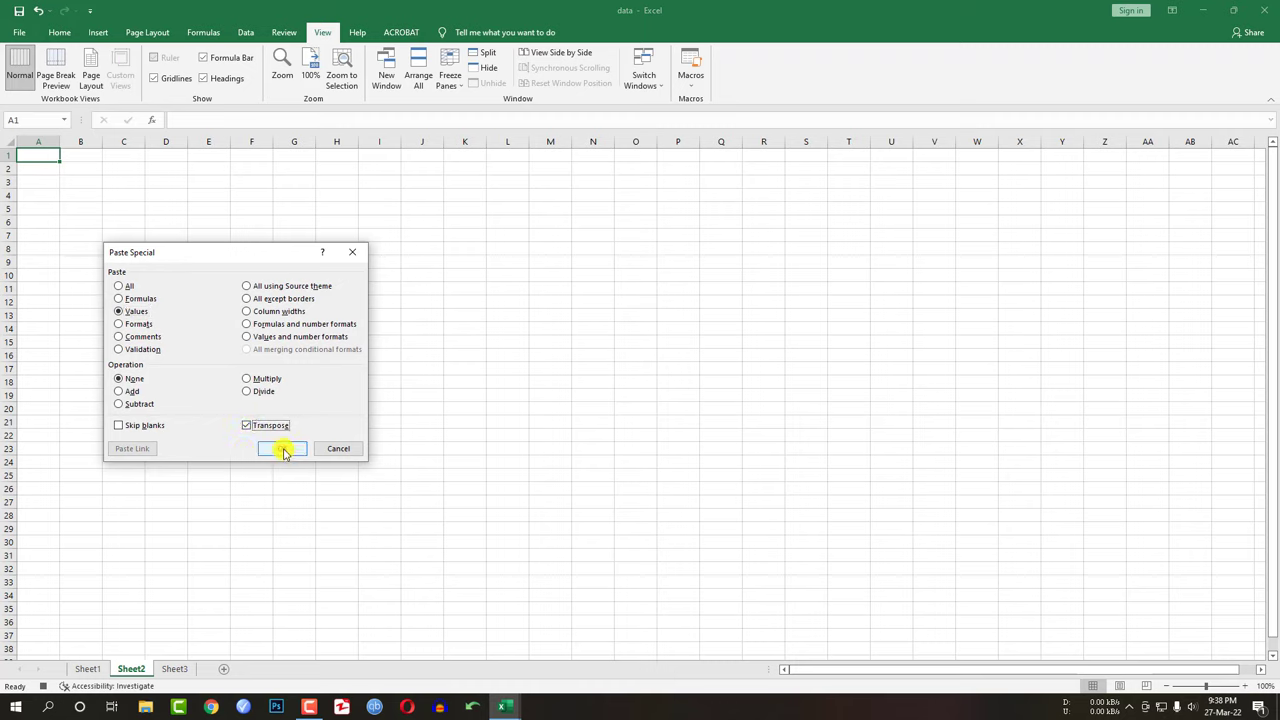
pyautogui.click(284, 450)
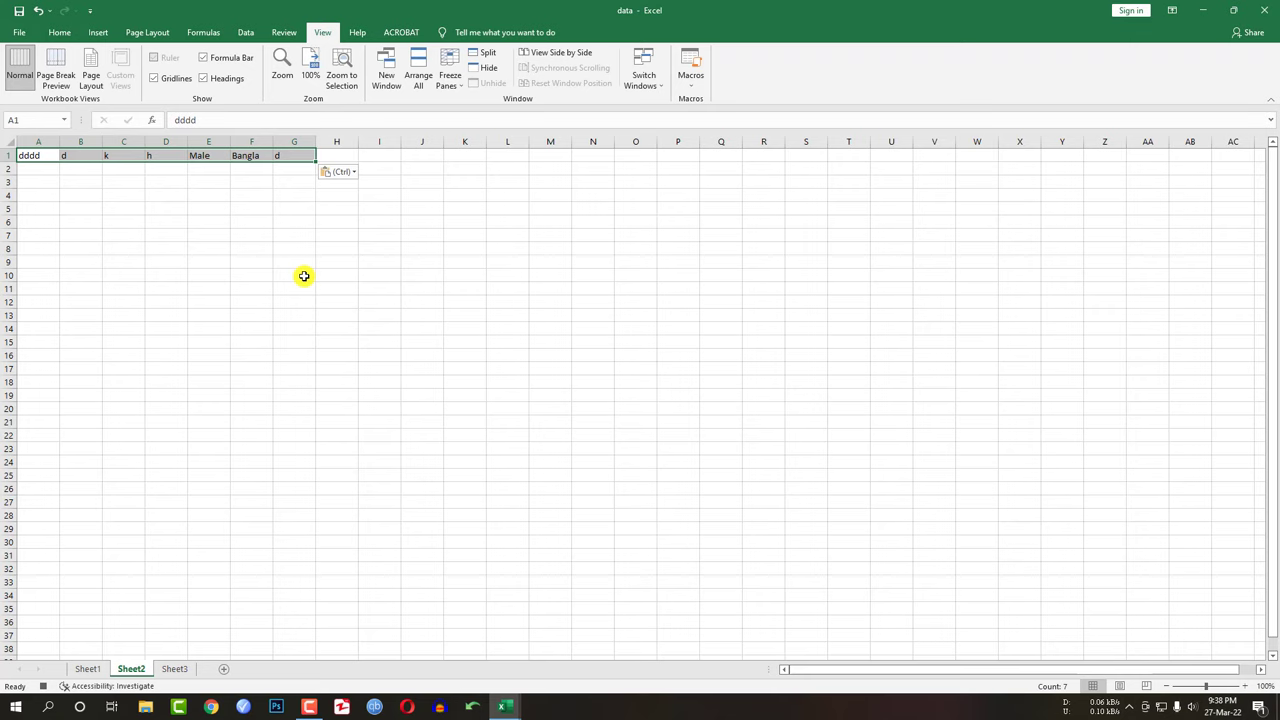
pyautogui.hotkey('ctrl', 'c')
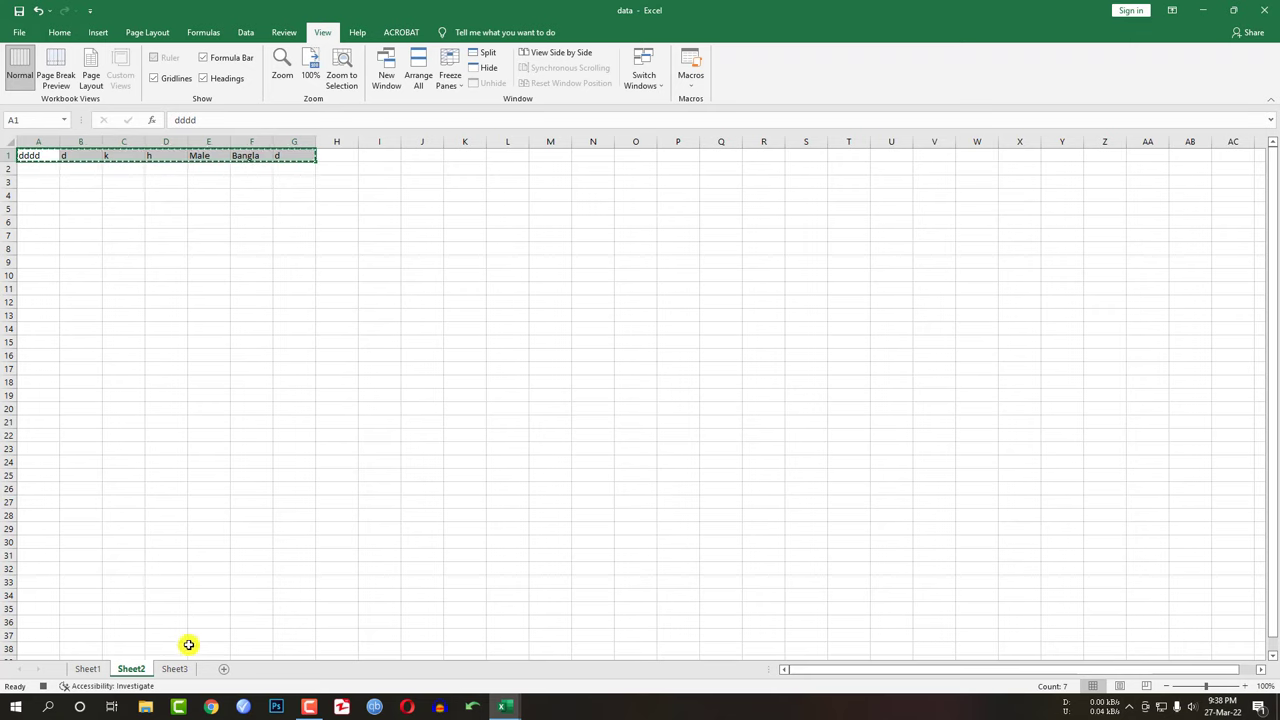
pyautogui.click(173, 670)
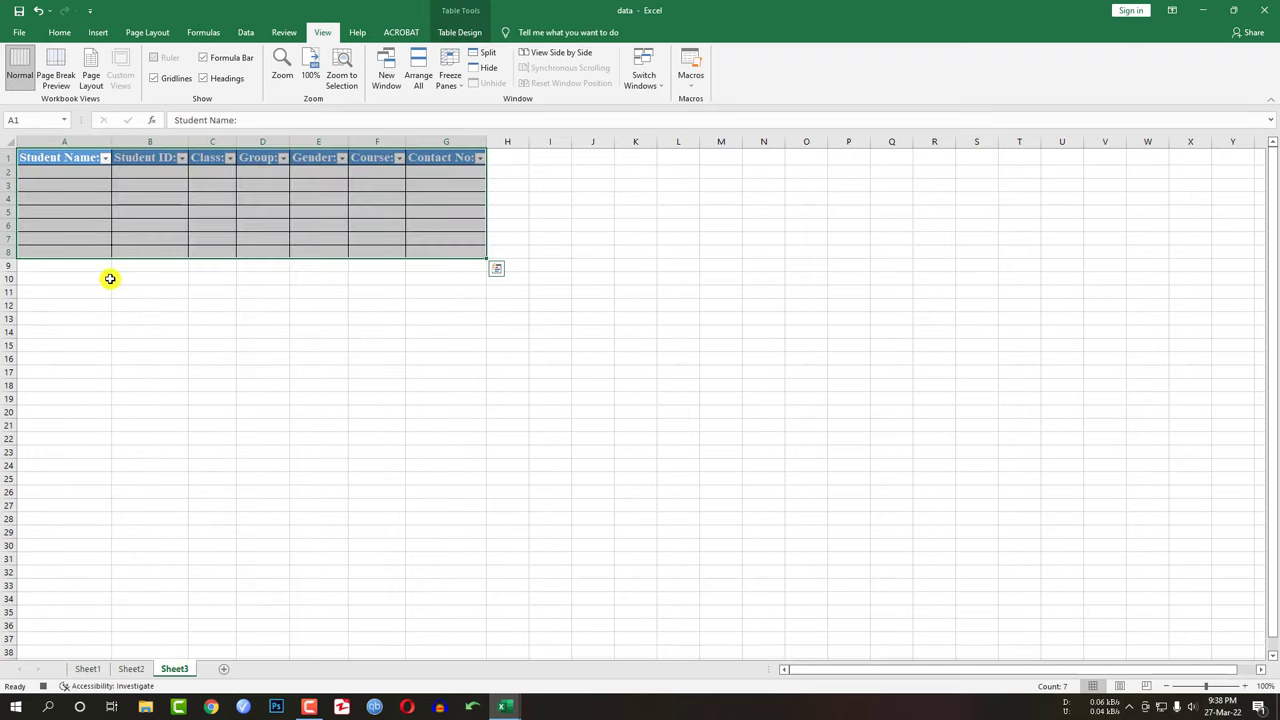
# - Insert the copied record as row 2 of the Sheet3 table with Insert Copied Cells, then return to Sheet1
pyautogui.click(58, 172)
pyautogui.click(59, 32)
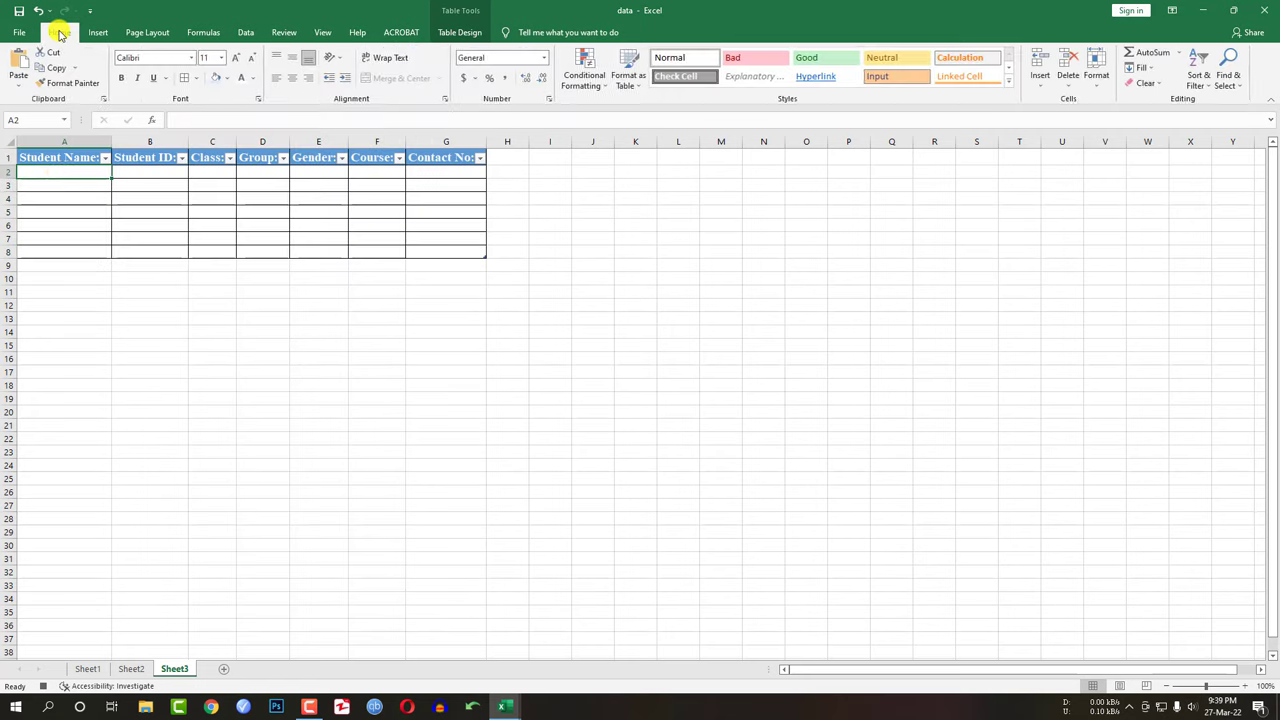
pyautogui.click(1040, 84)
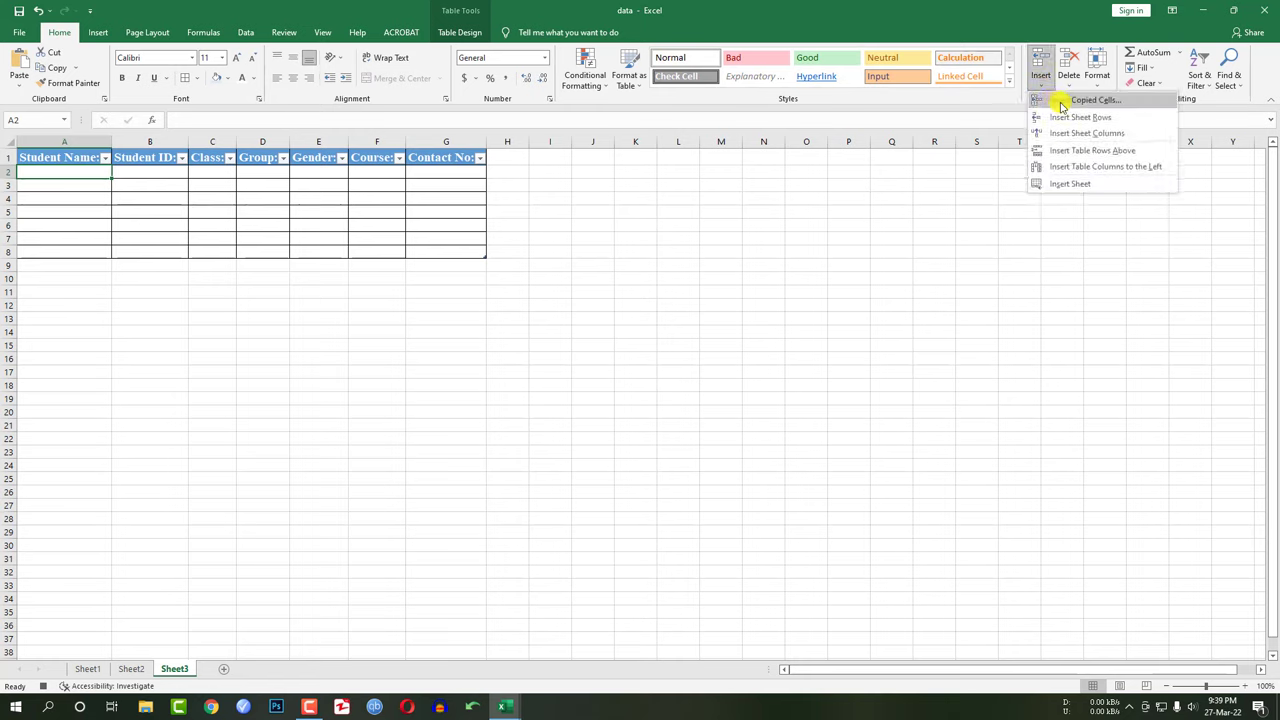
pyautogui.click(1062, 101)
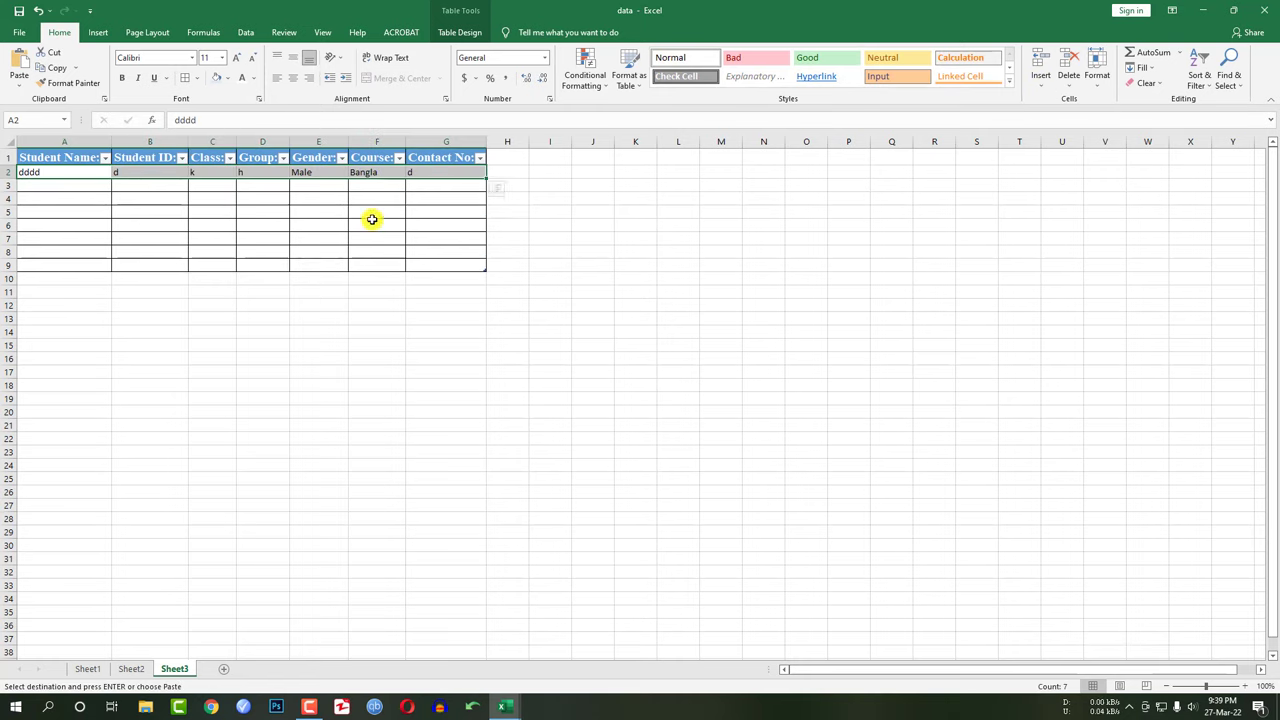
pyautogui.click(91, 173)
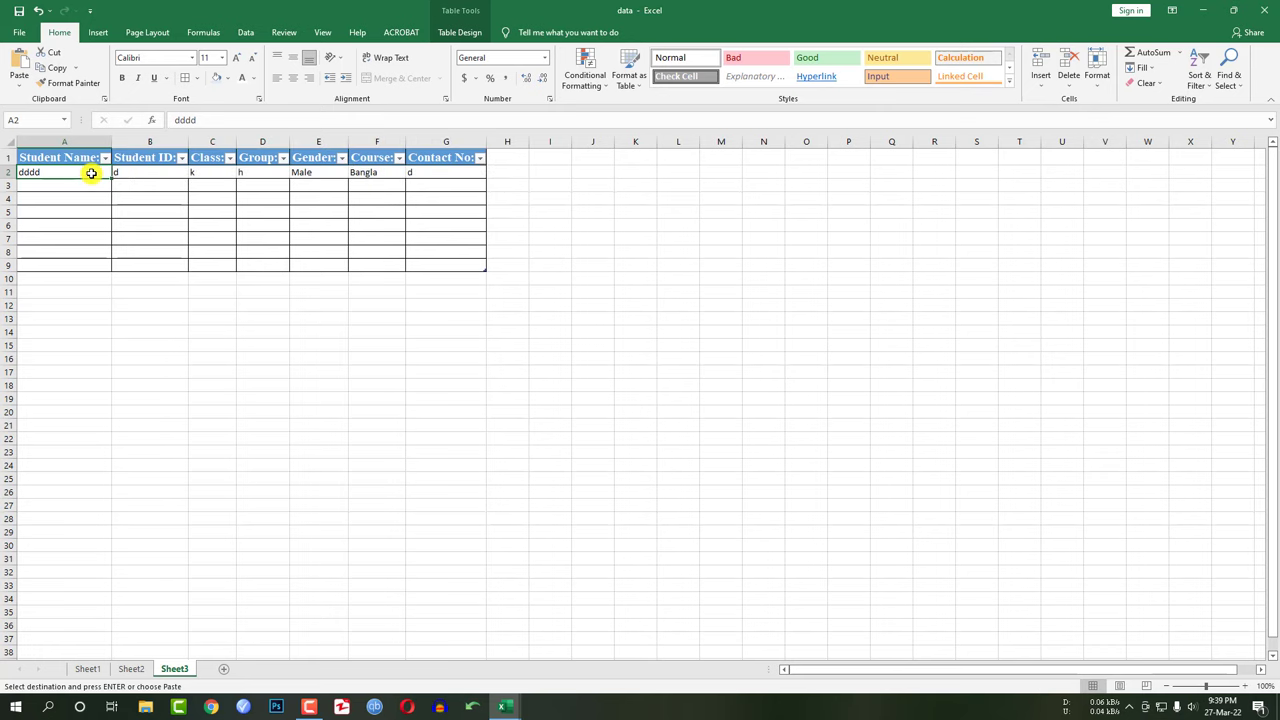
pyautogui.click(88, 668)
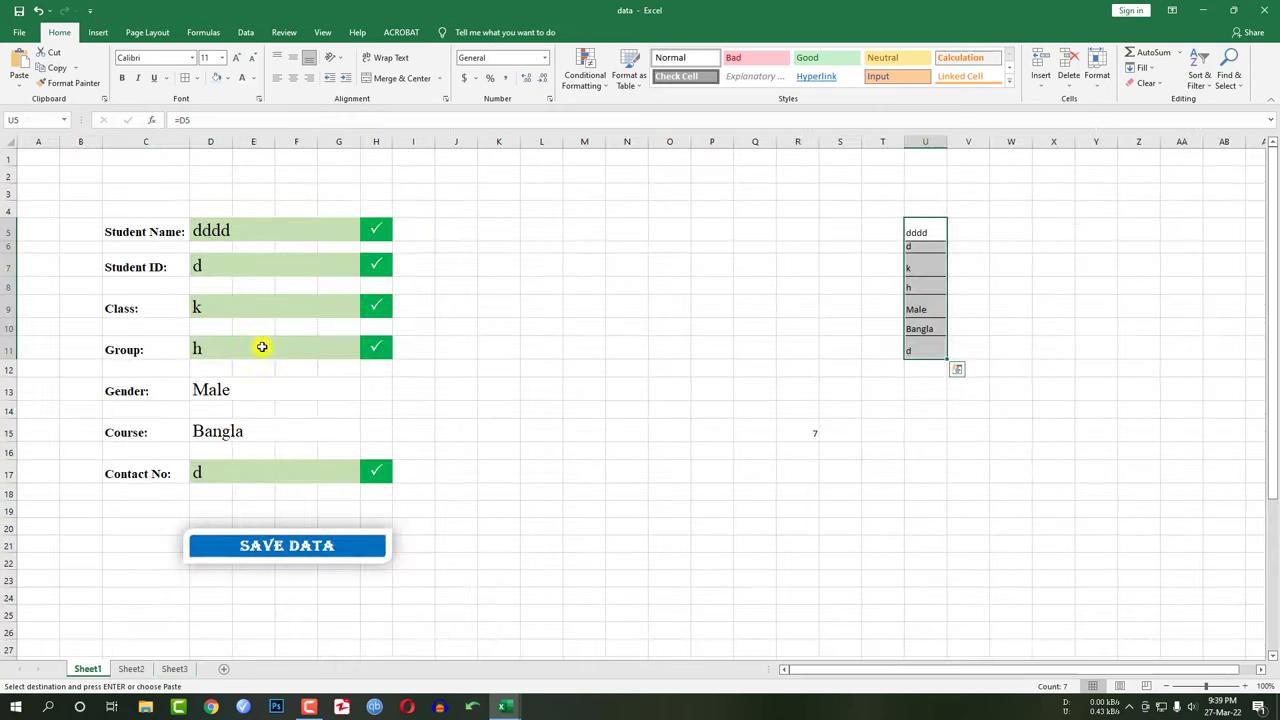
# - Delete the contents of form fields D5 through D17, leaving D5 selected
pyautogui.click(261, 237)
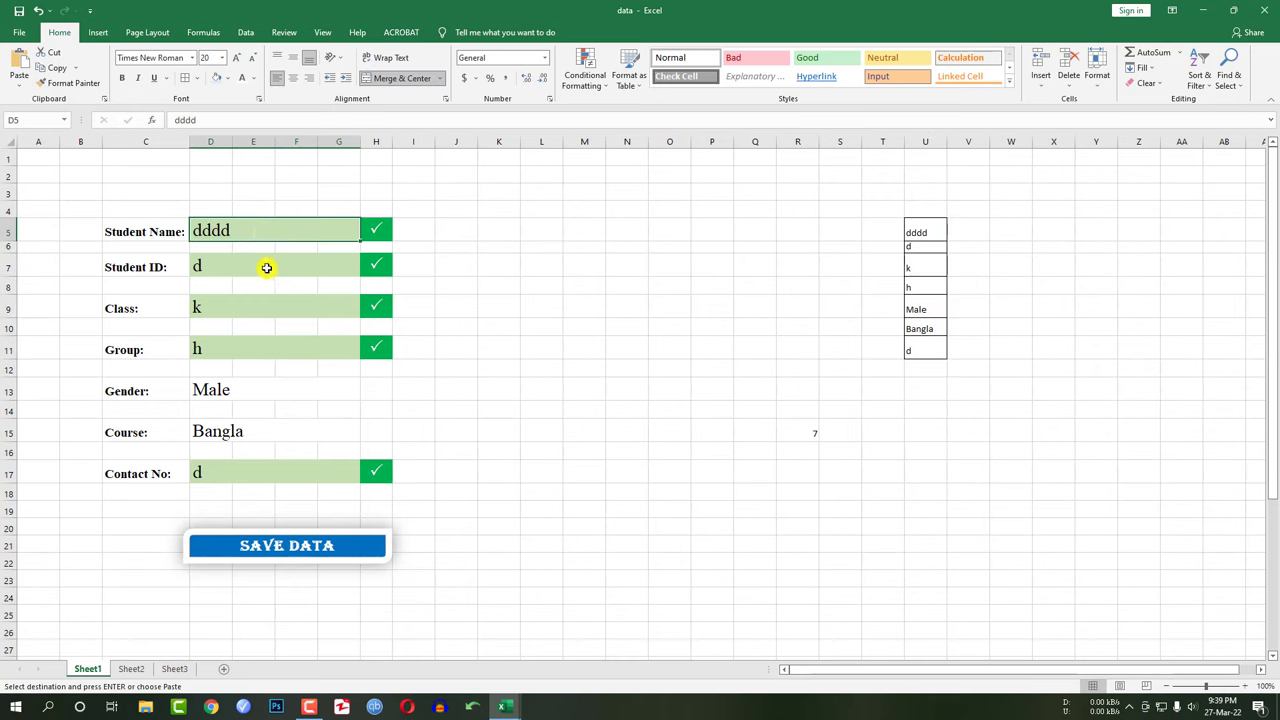
pyautogui.moveTo(267, 267); pyautogui.dragTo(245, 305)
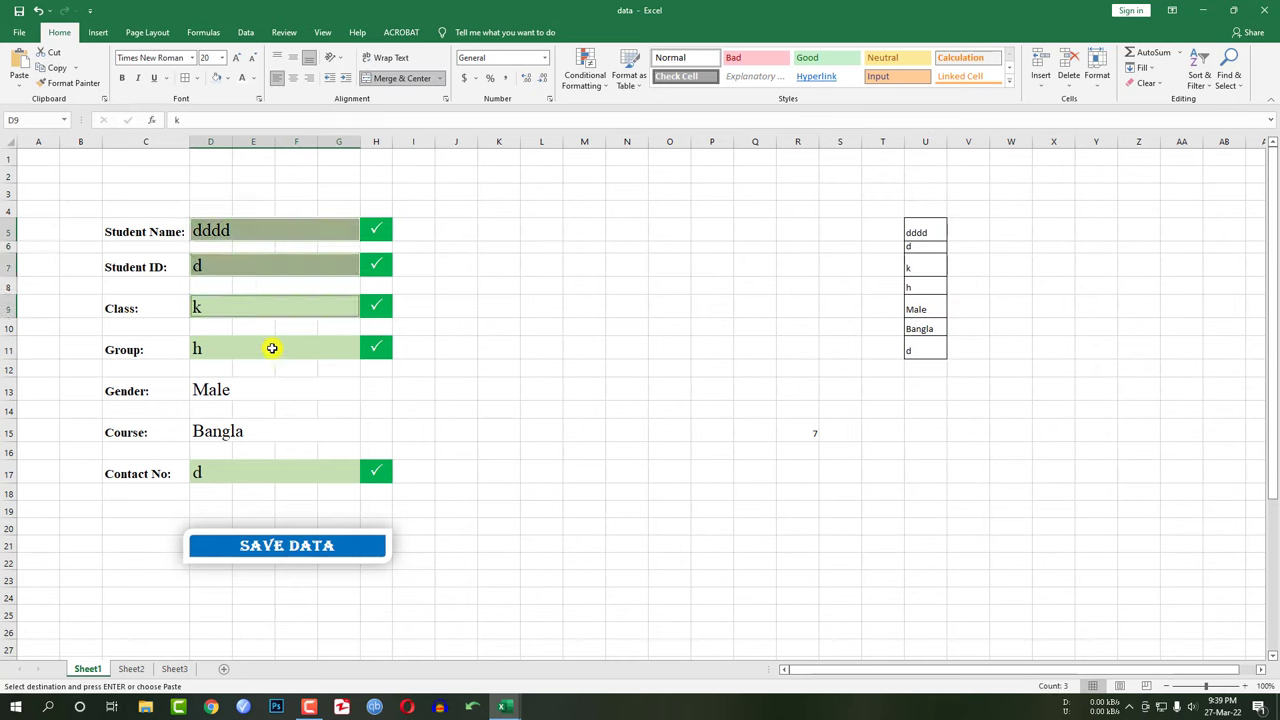
pyautogui.moveTo(271, 348); pyautogui.dragTo(231, 474)
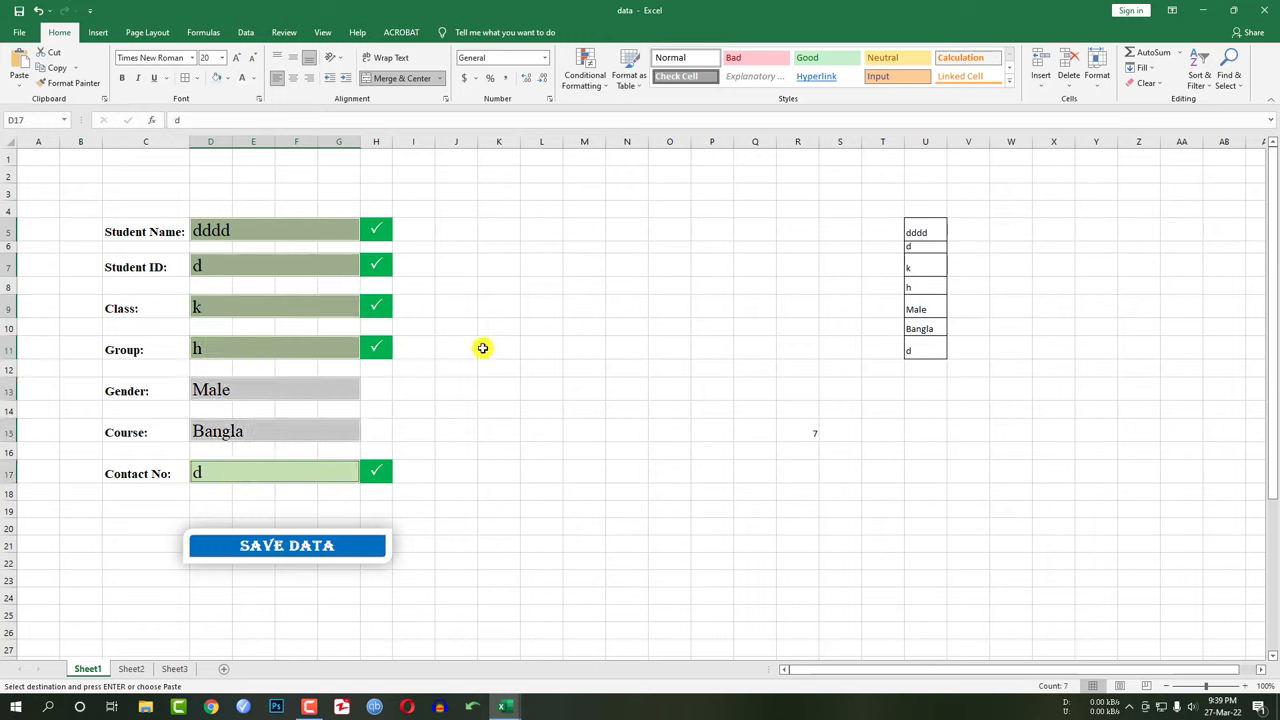
pyautogui.press('Escape')
pyautogui.press('Delete')
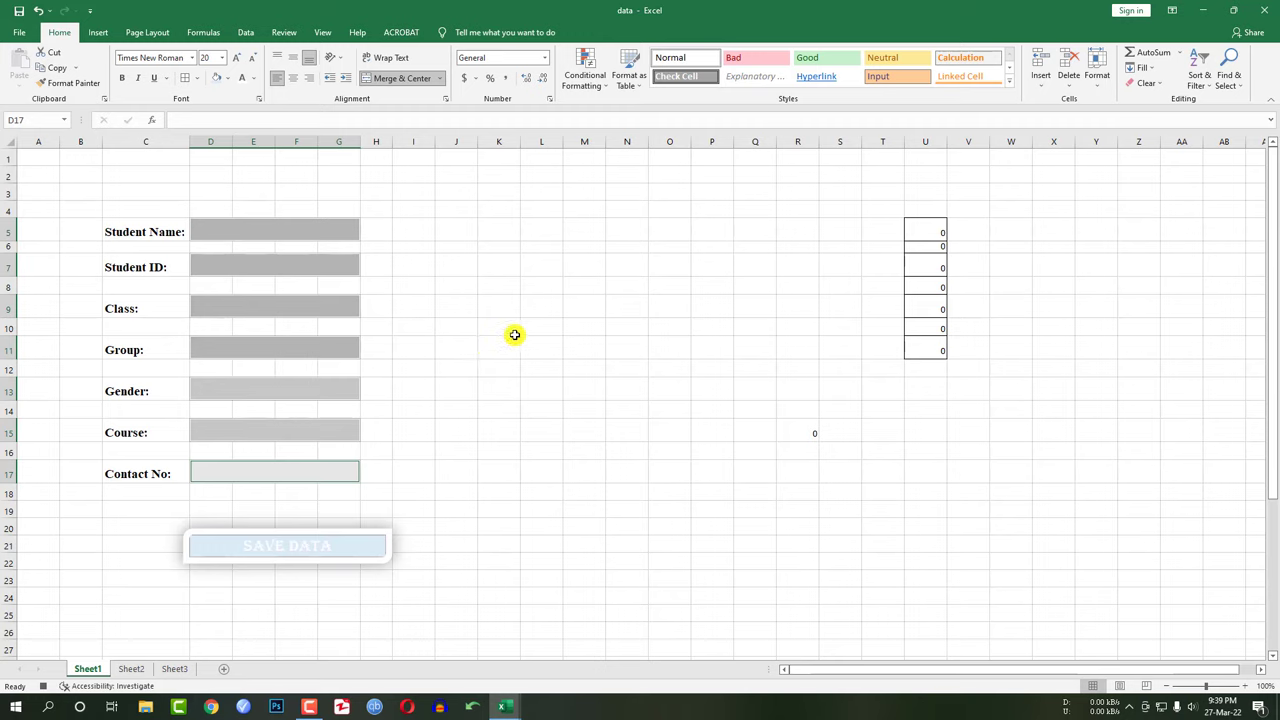
pyautogui.click(276, 232)
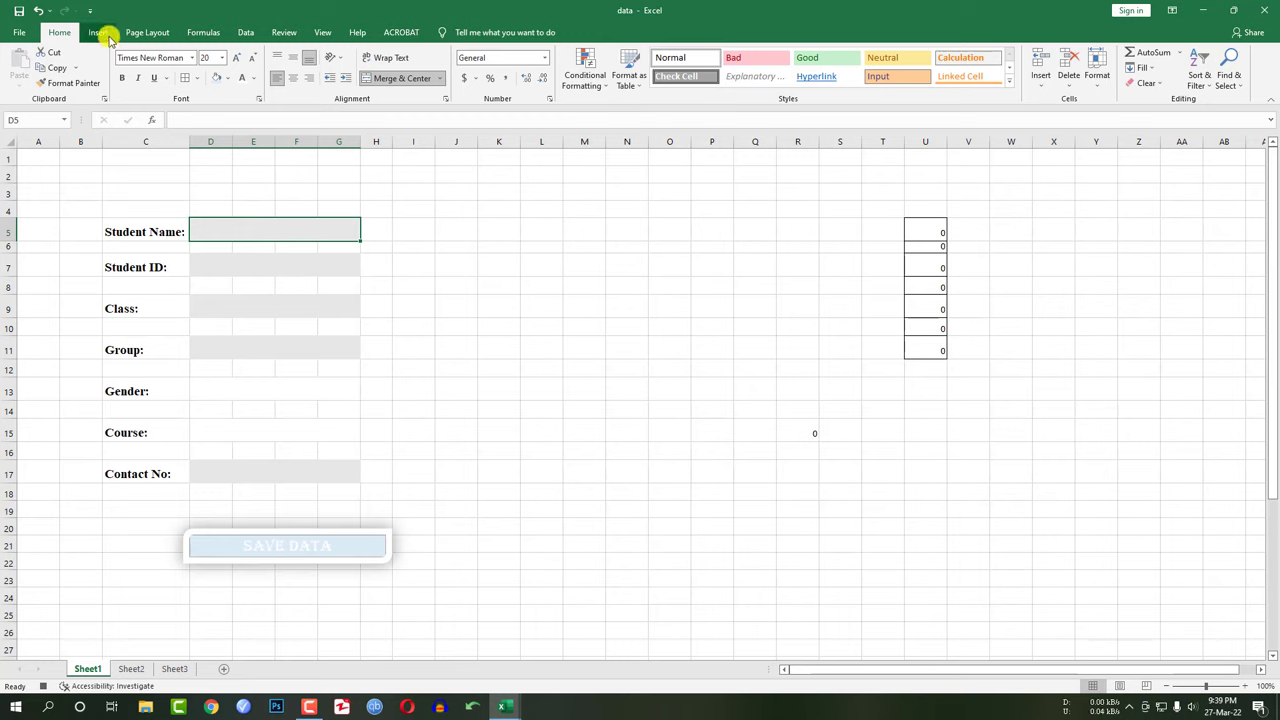
# - Stop the macro recording from View > Macros
pyautogui.click(322, 32)
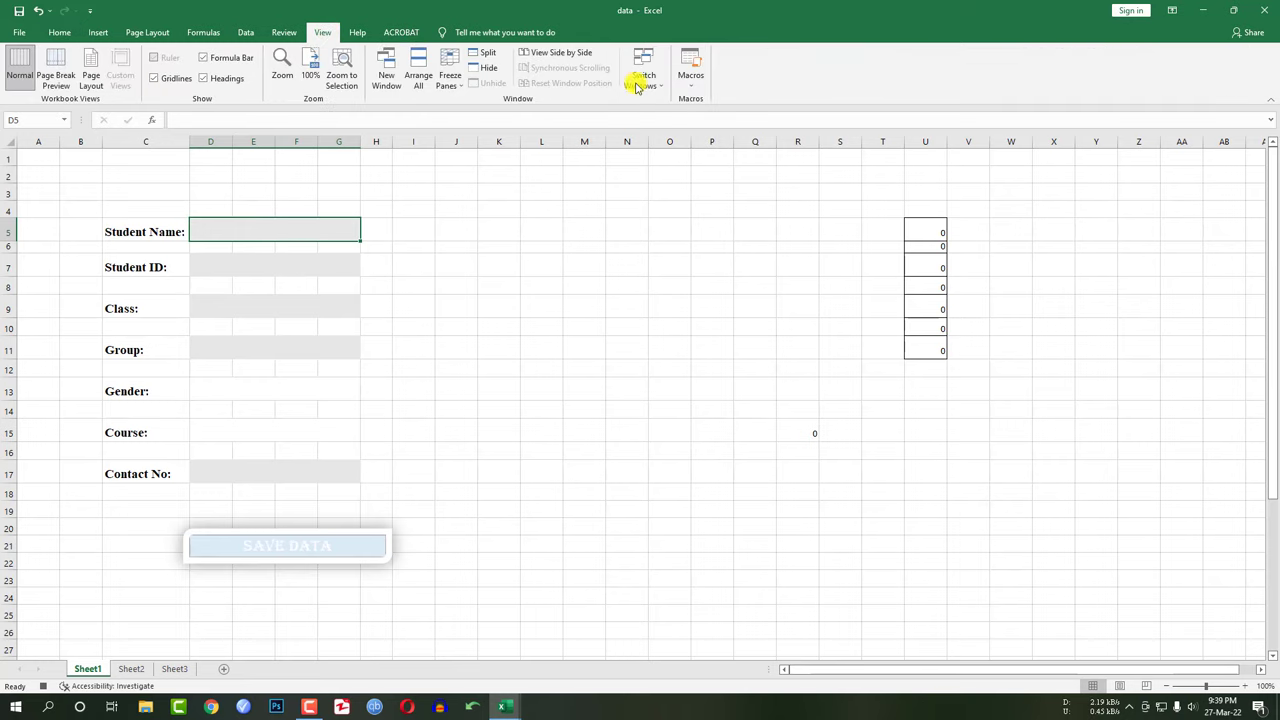
pyautogui.click(690, 82)
pyautogui.click(716, 117)
# - Assign the demowork macro to the SAVE DATA picture and save the workbook with Ctrl+S
pyautogui.rightClick(300, 545)
pyautogui.rightClick(266, 558)
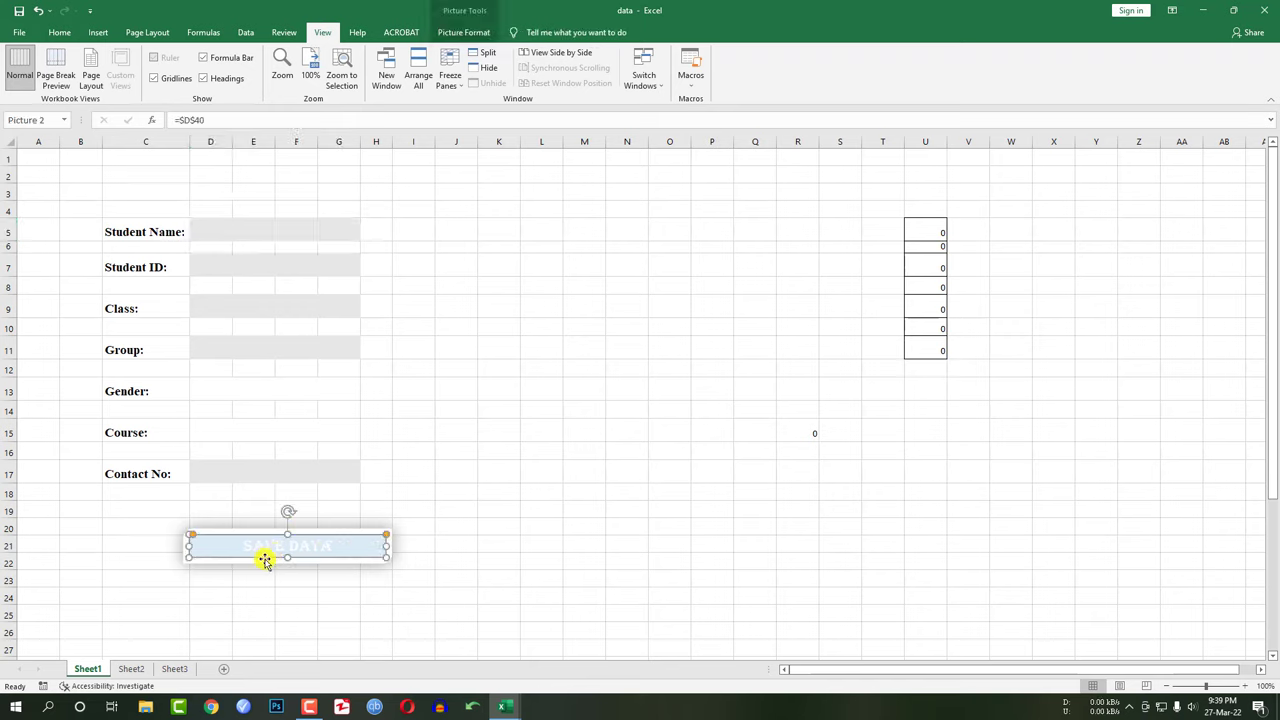
pyautogui.rightClick(265, 557)
pyautogui.click(322, 500)
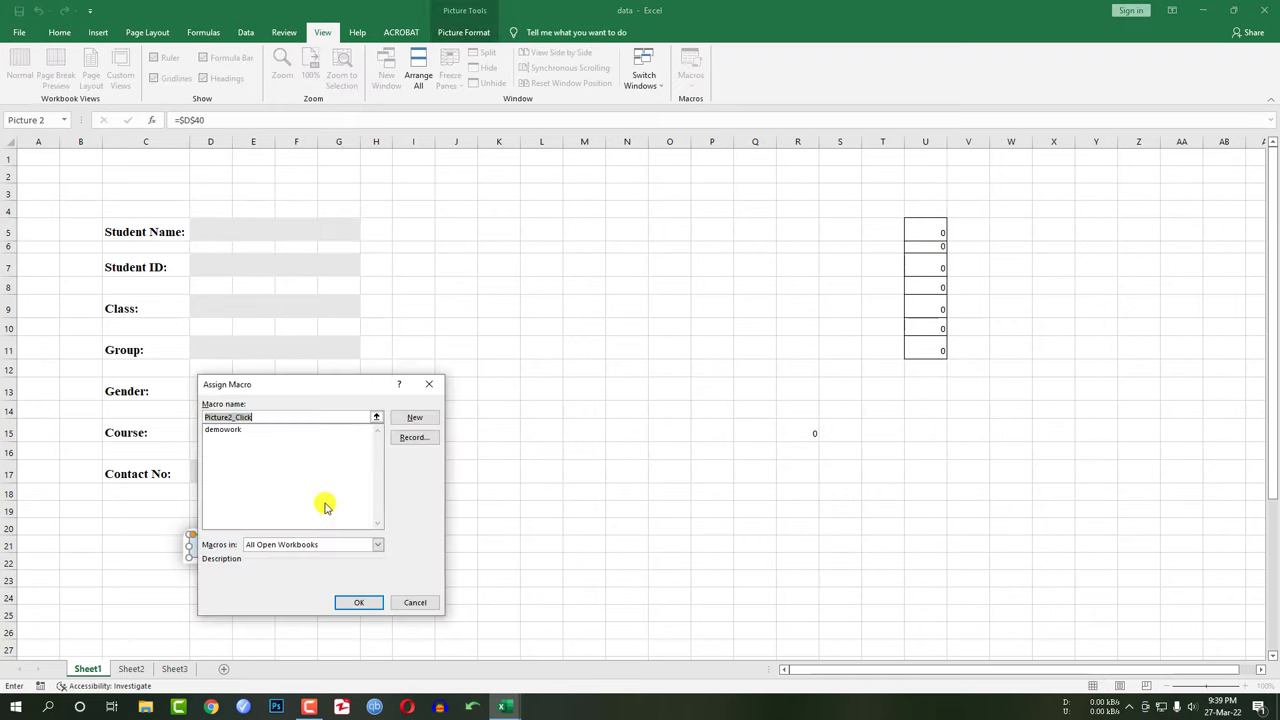
pyautogui.click(243, 429)
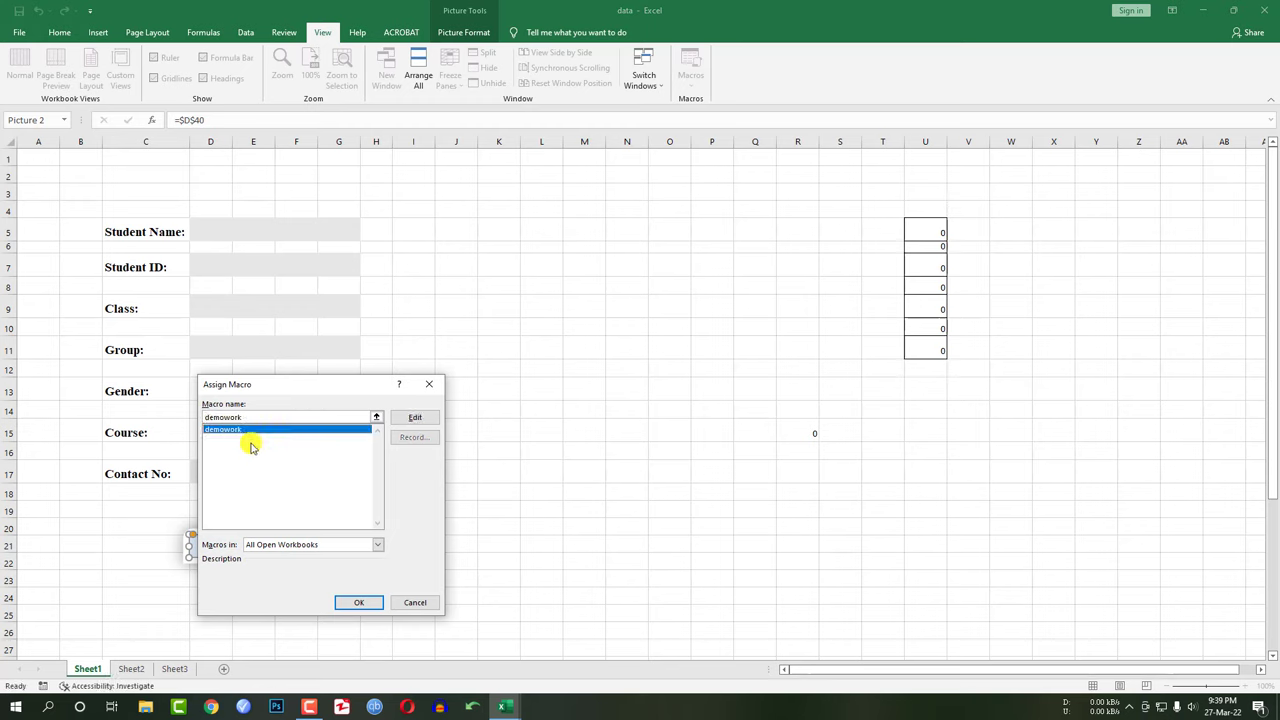
pyautogui.click(356, 603)
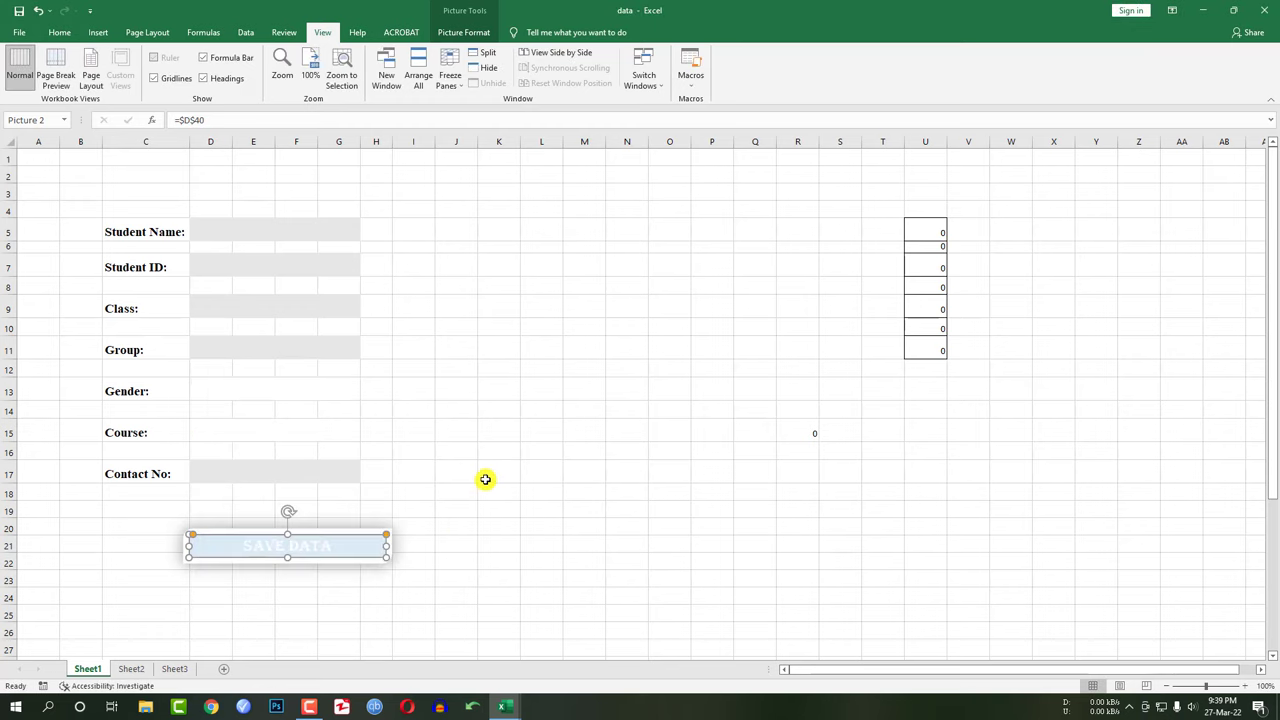
pyautogui.hotkey('ctrl', 's')
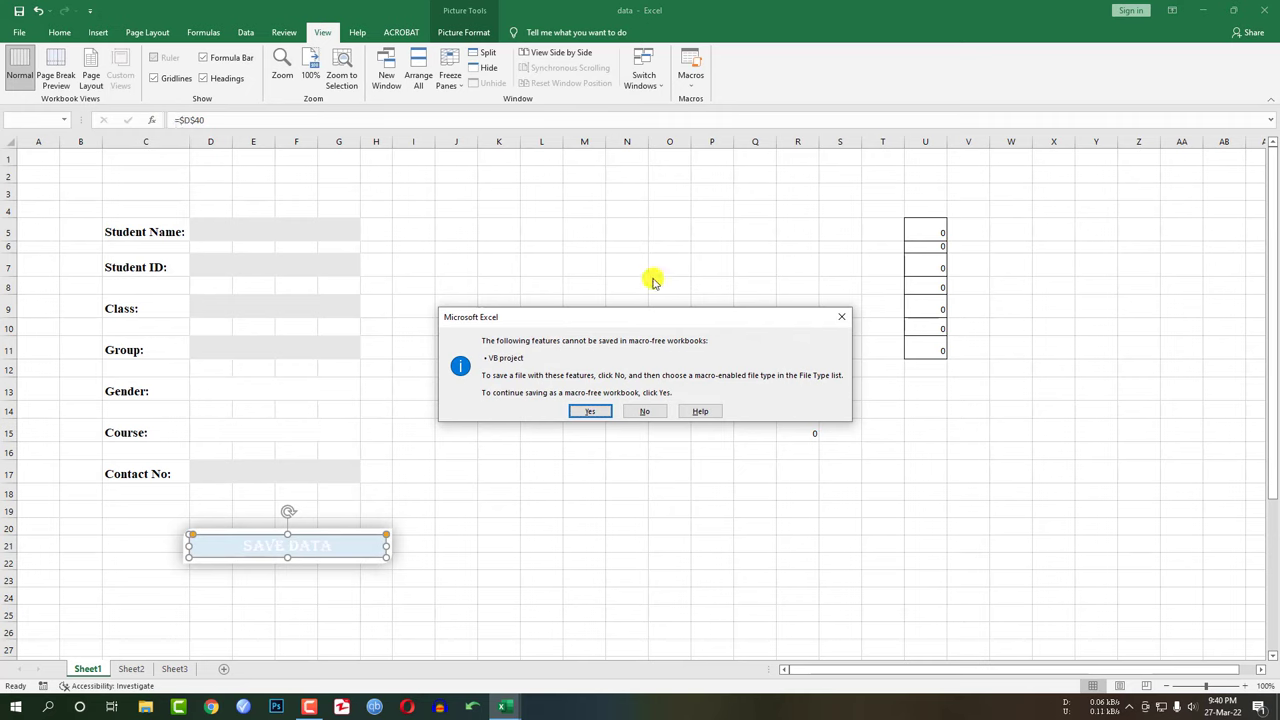
# - Save to the Desktop as an Excel Macro-Enabled Workbook named 'demo workbook for data entry'
pyautogui.click(841, 316)
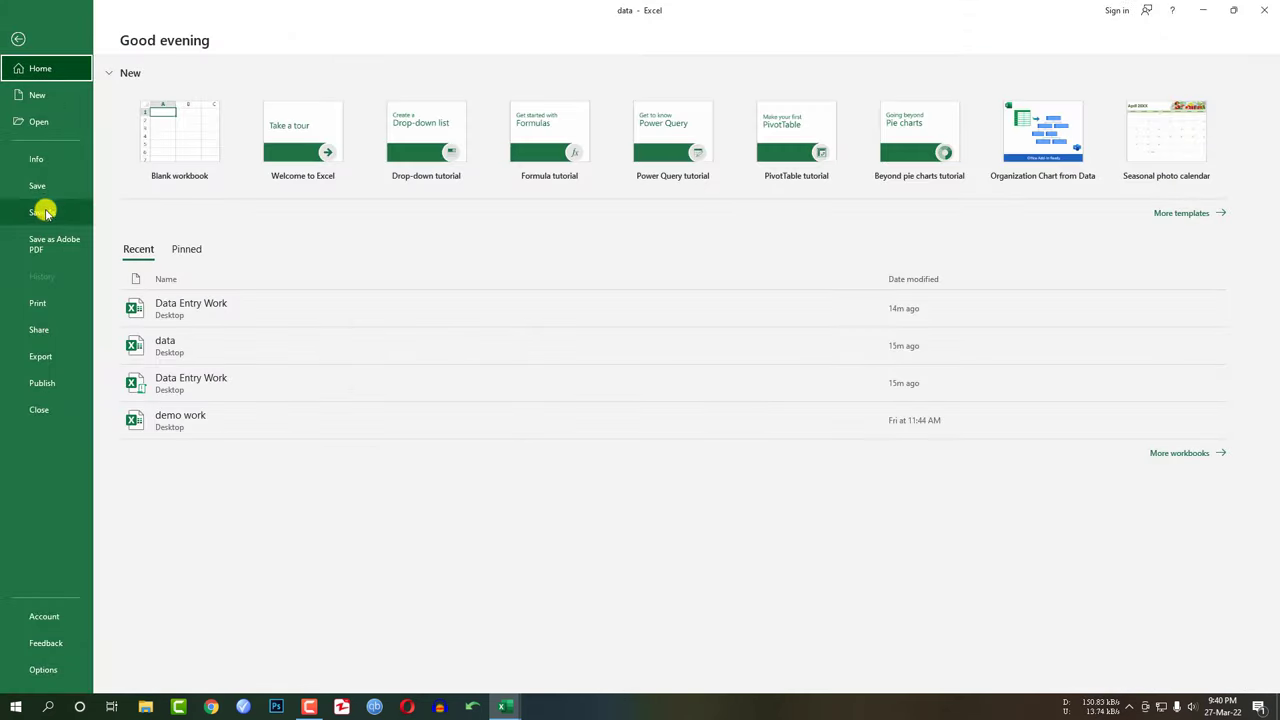
pyautogui.click(44, 211)
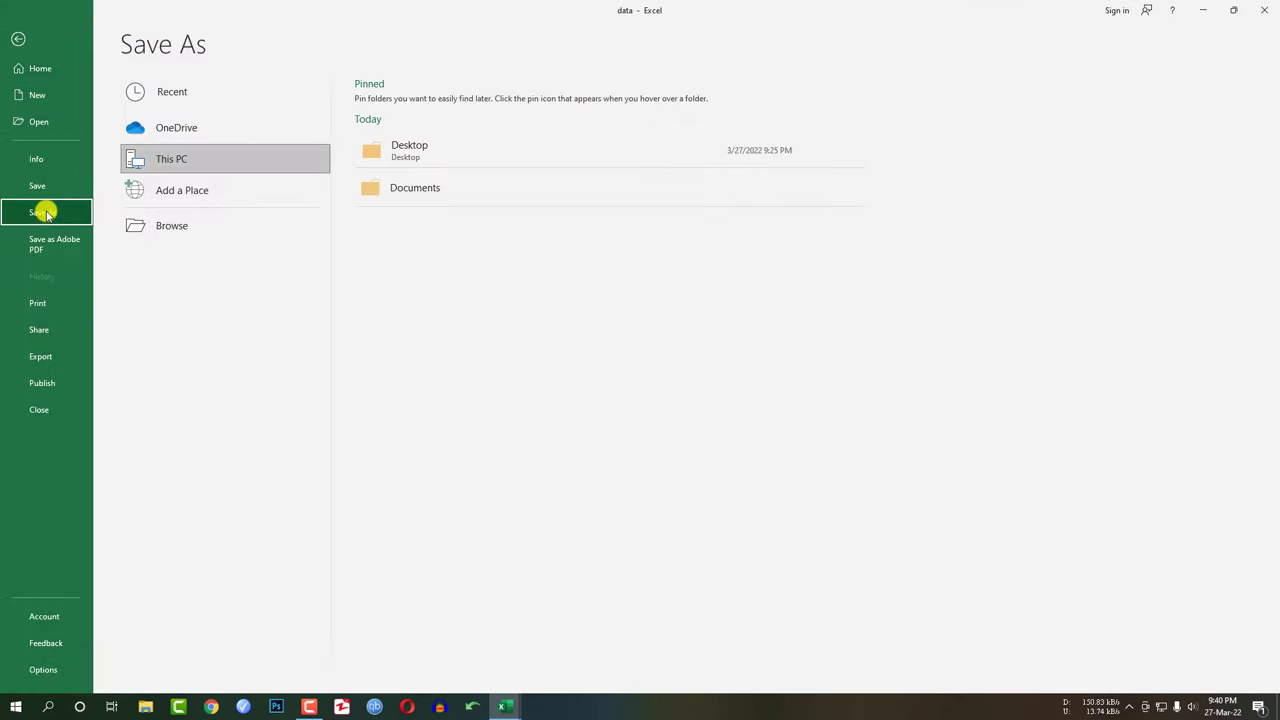
pyautogui.click(189, 230)
pyautogui.click(55, 114)
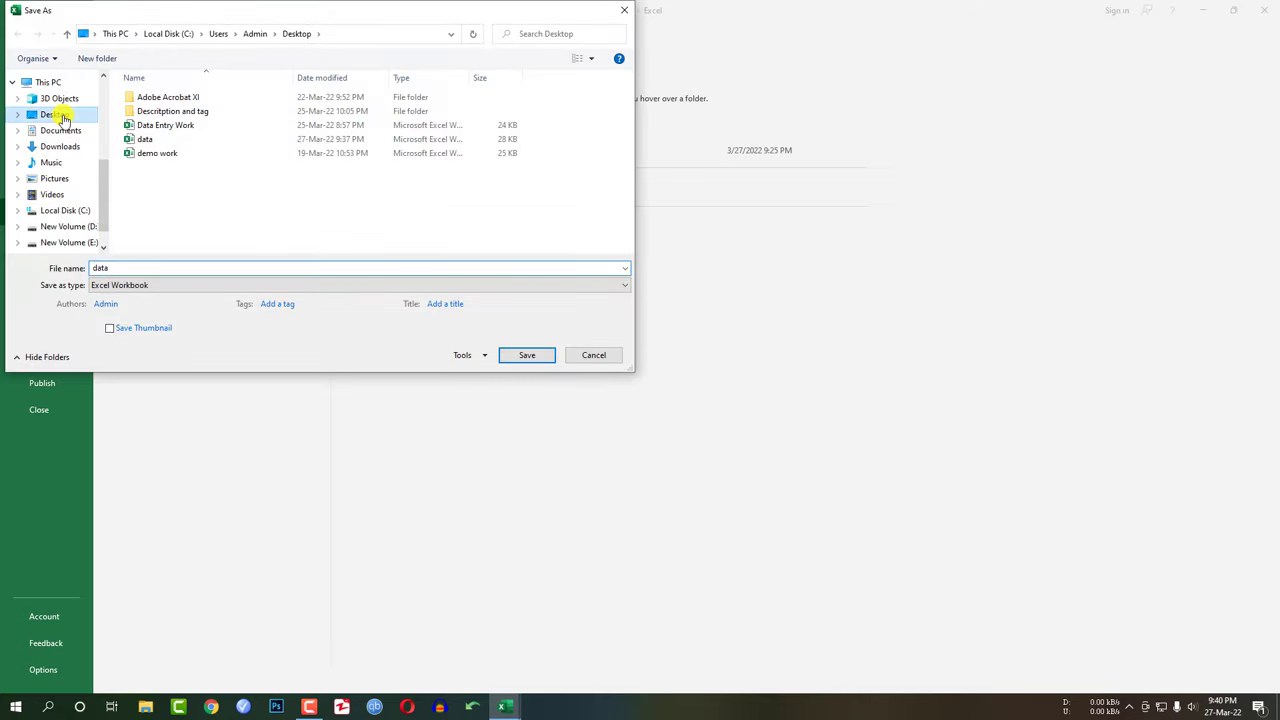
pyautogui.click(178, 285)
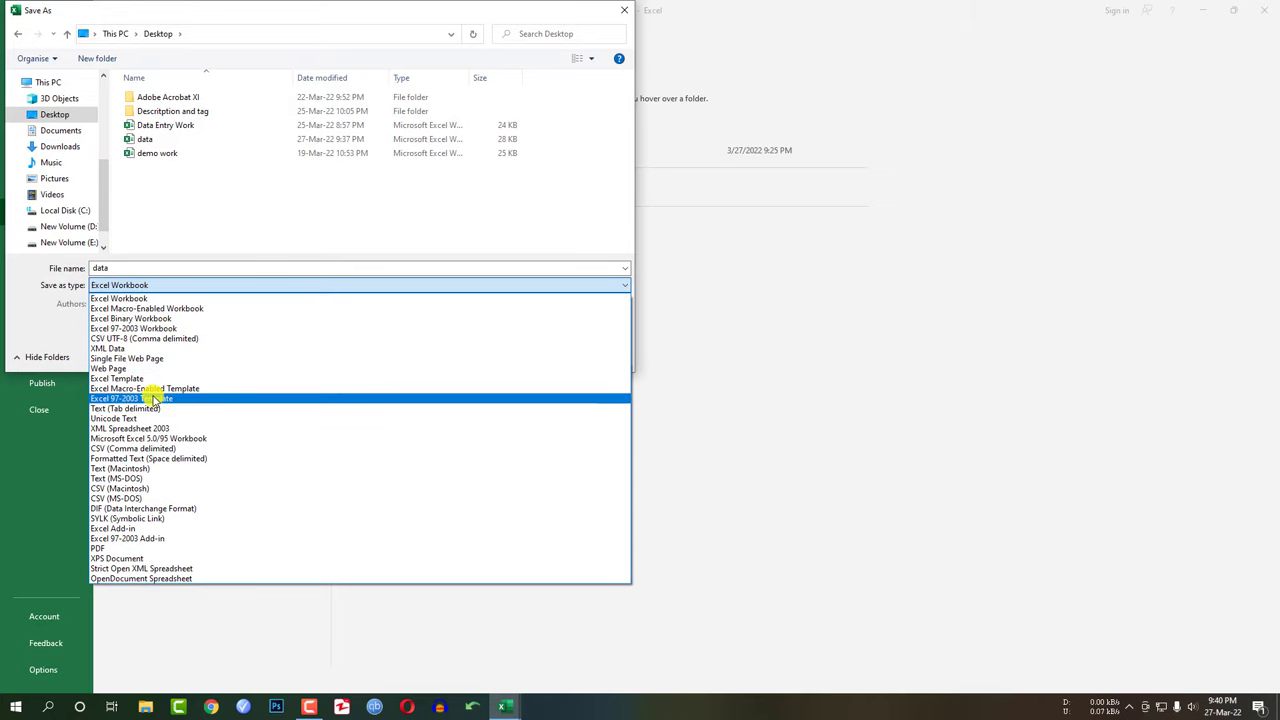
pyautogui.click(148, 309)
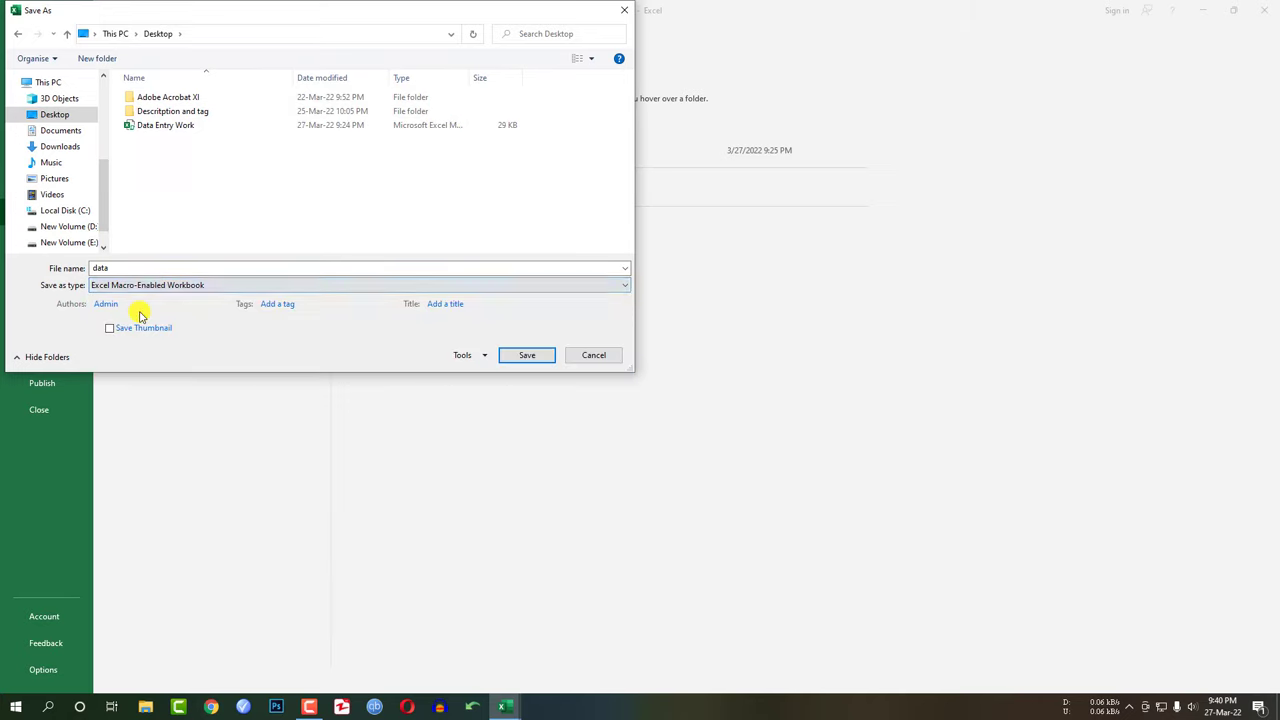
pyautogui.write('demo wo')
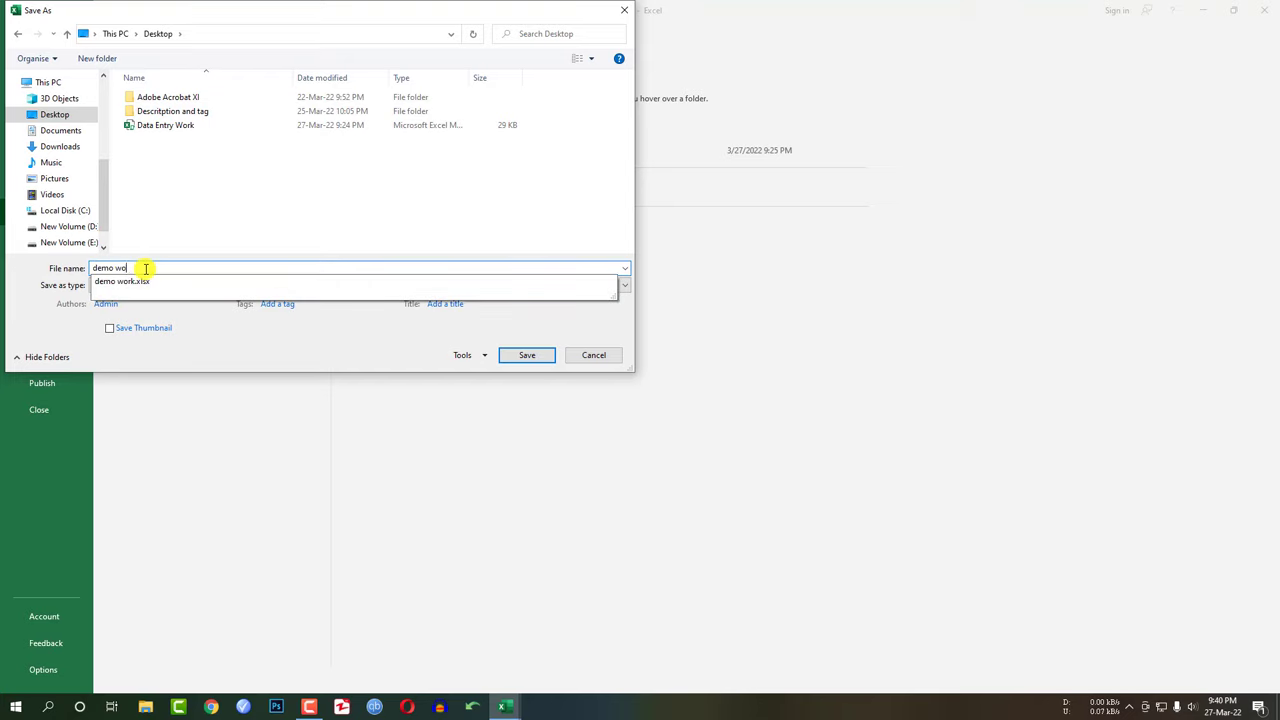
pyautogui.write('rks')
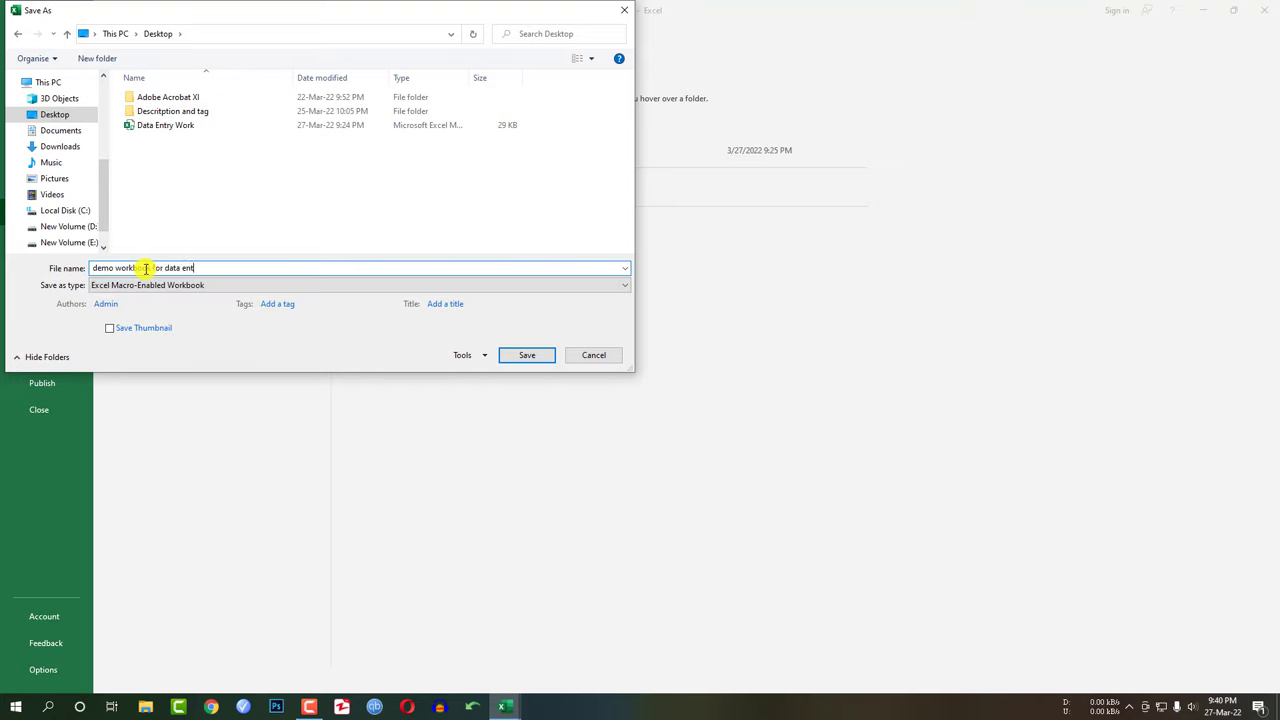
pyautogui.click(523, 356)
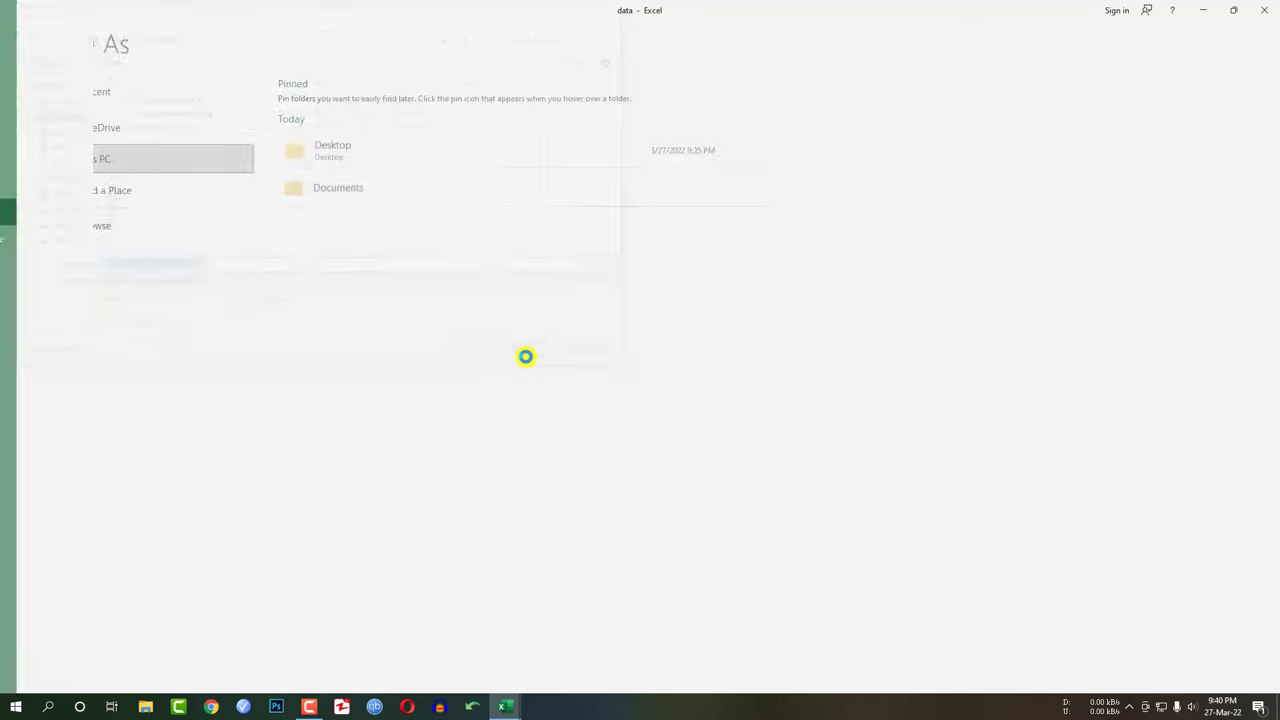
pyautogui.click(278, 228)
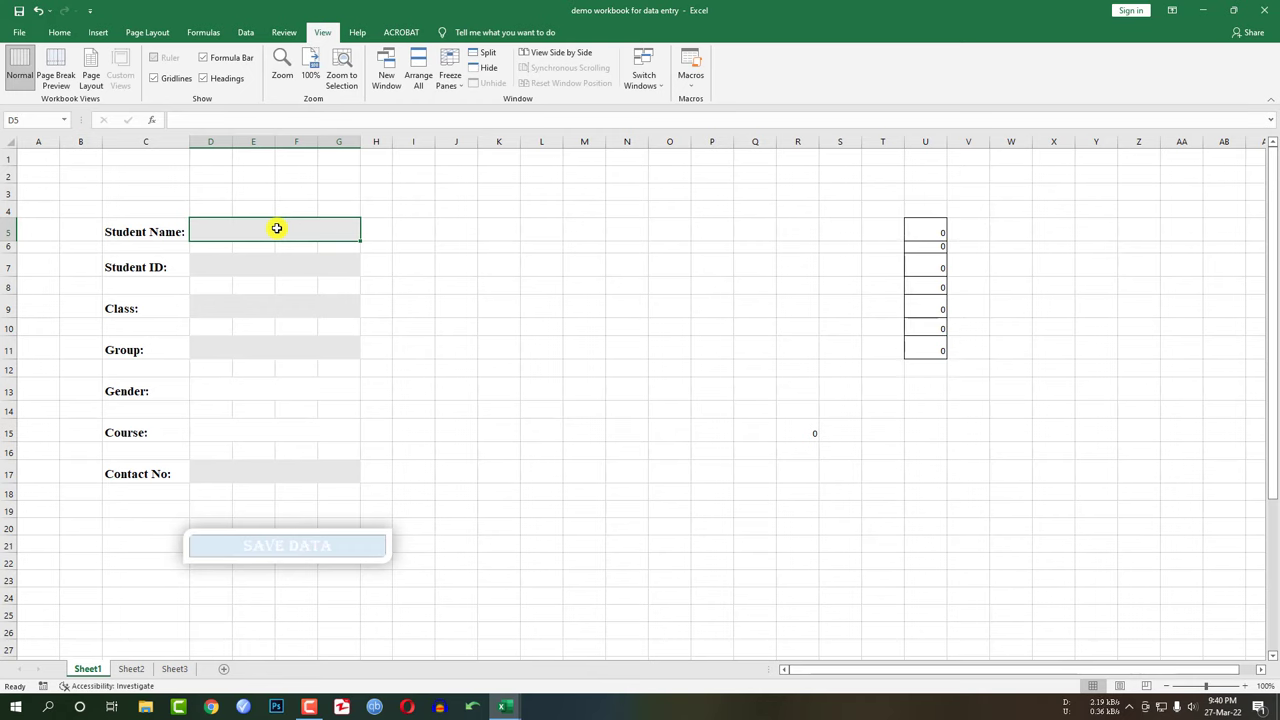
# - Enter the student's name, ID 212, class 10 and group A in the form
pyautogui.write('atif')
pyautogui.press('Return')
pyautogui.press('Return')
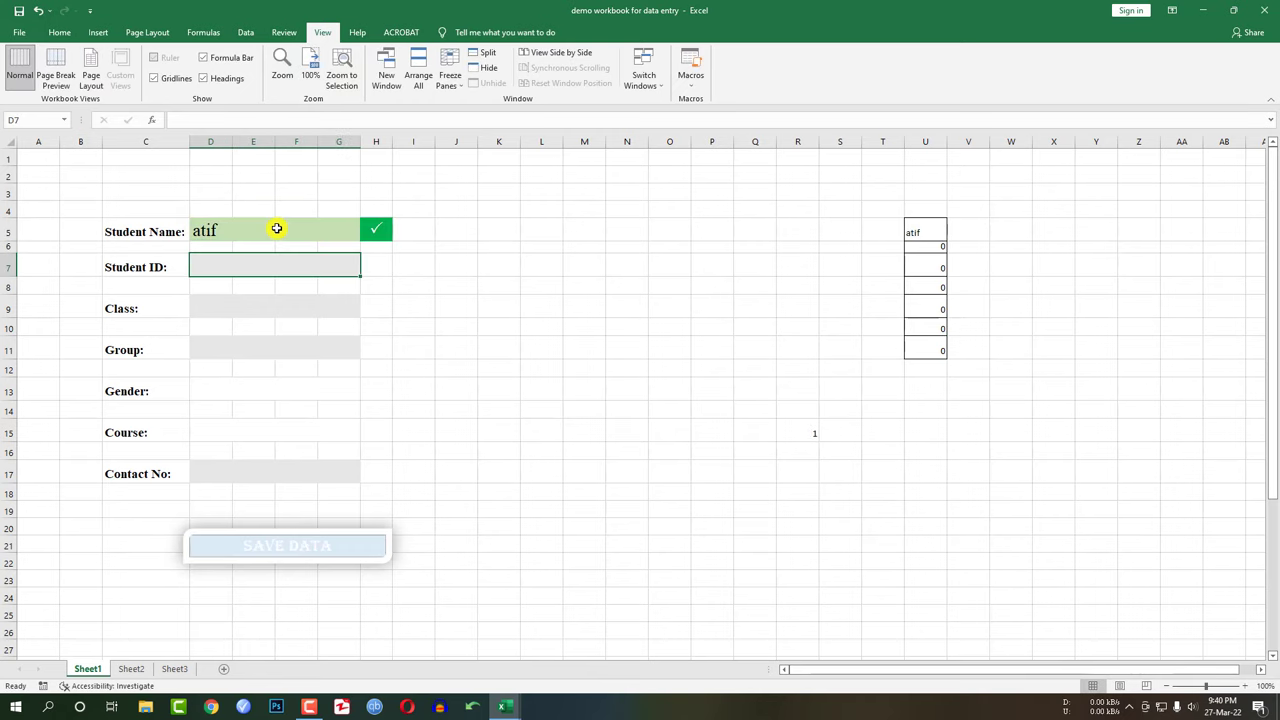
pyautogui.write('212')
pyautogui.click(320, 300)
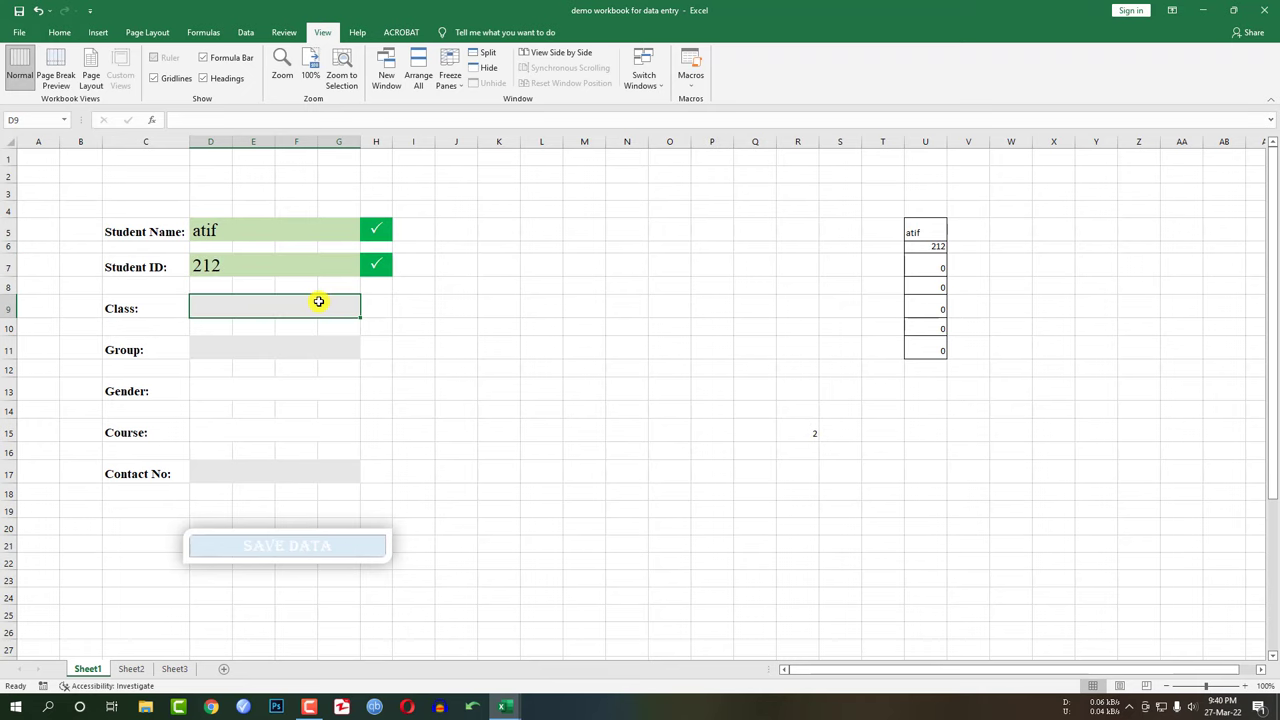
pyautogui.write('10')
pyautogui.click(337, 340)
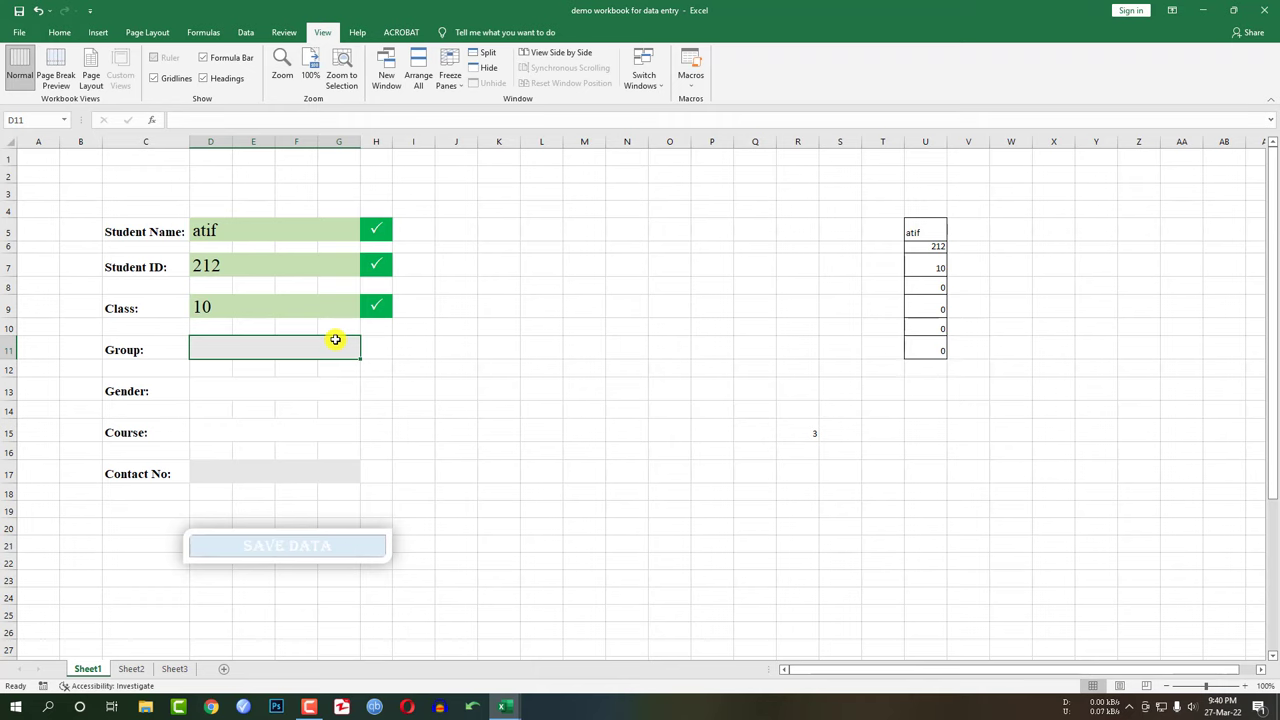
pyautogui.write('A')
pyautogui.click(351, 396)
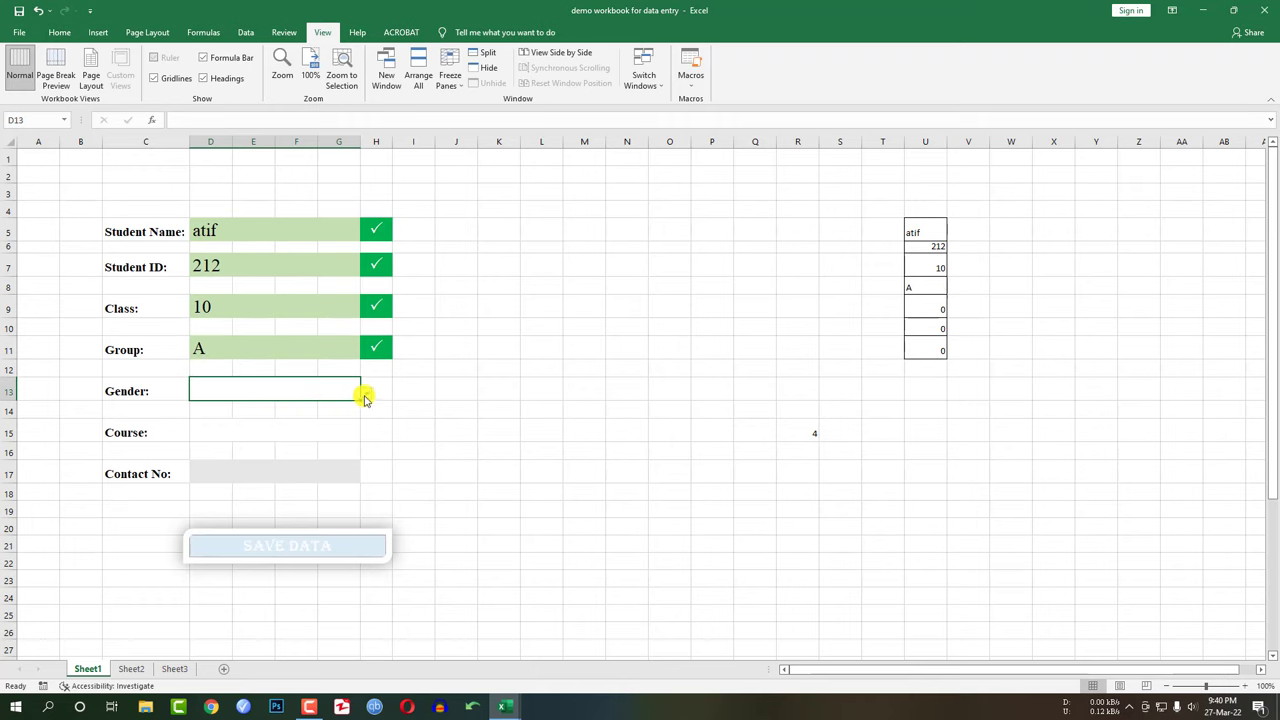
# - Pick Male for gender and English for course, then enter the contact number
pyautogui.click(366, 395)
pyautogui.click(297, 421)
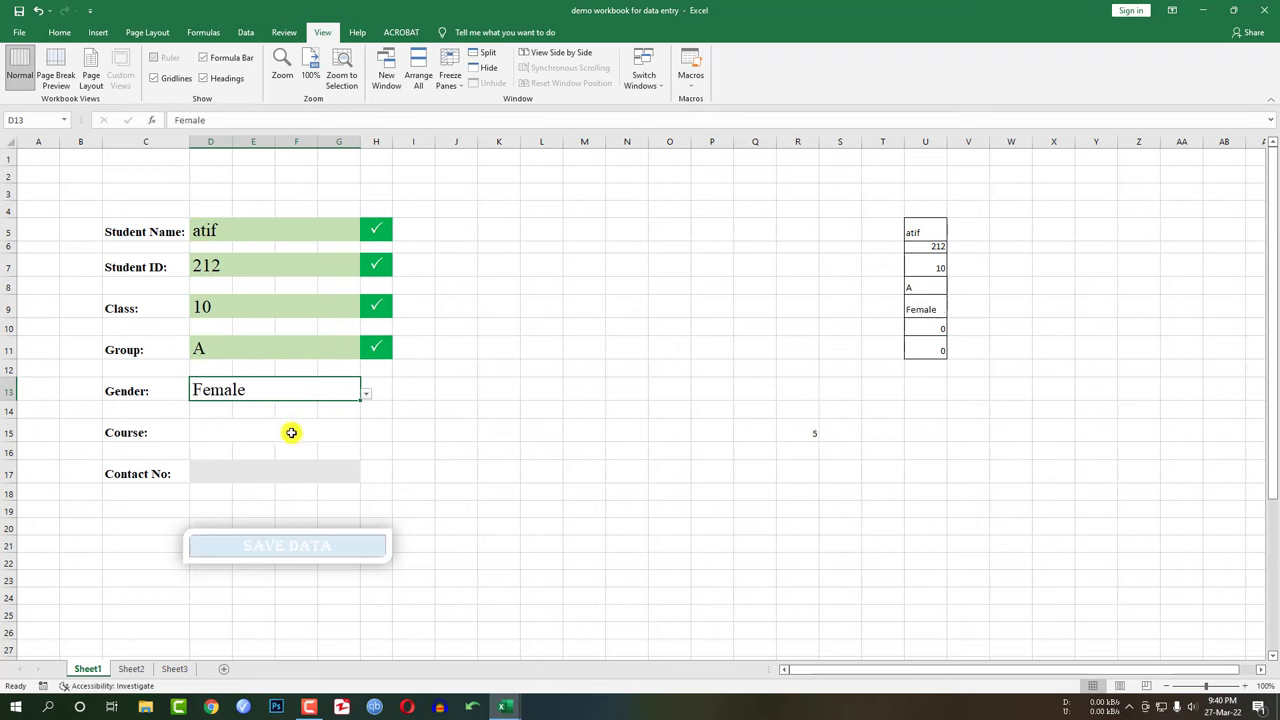
pyautogui.click(366, 395)
pyautogui.click(287, 413)
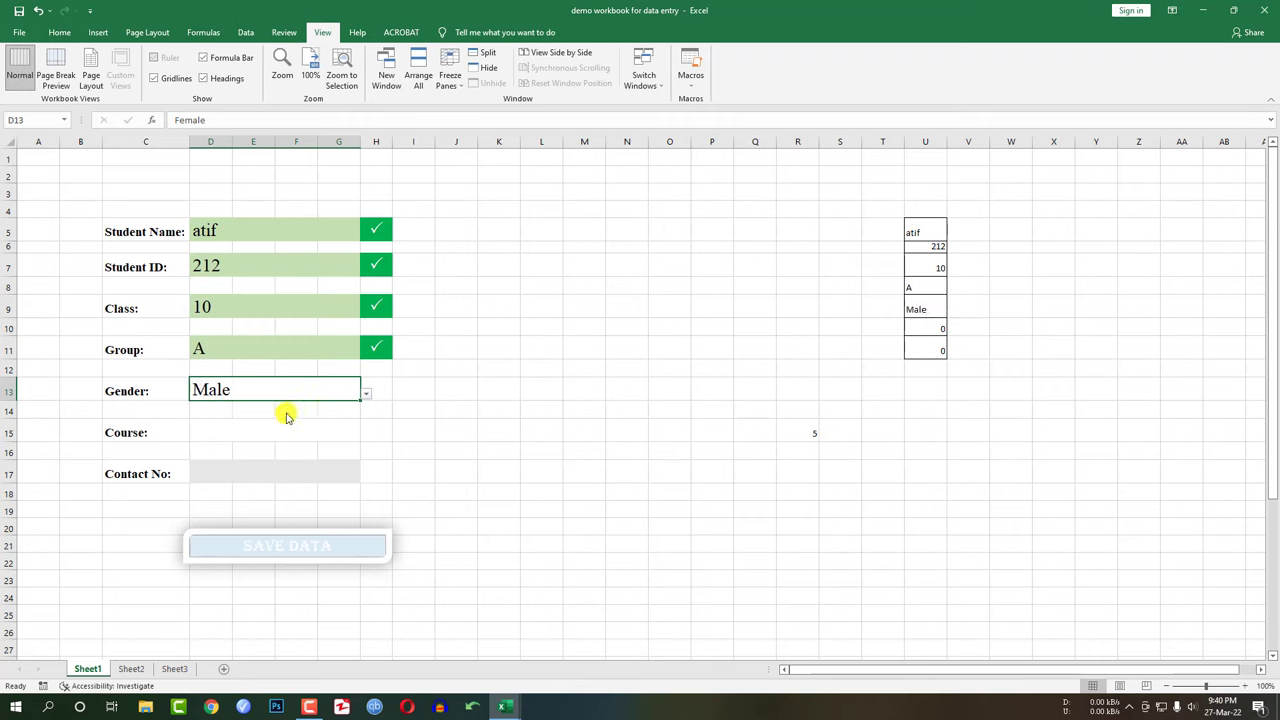
pyautogui.click(286, 428)
pyautogui.click(367, 434)
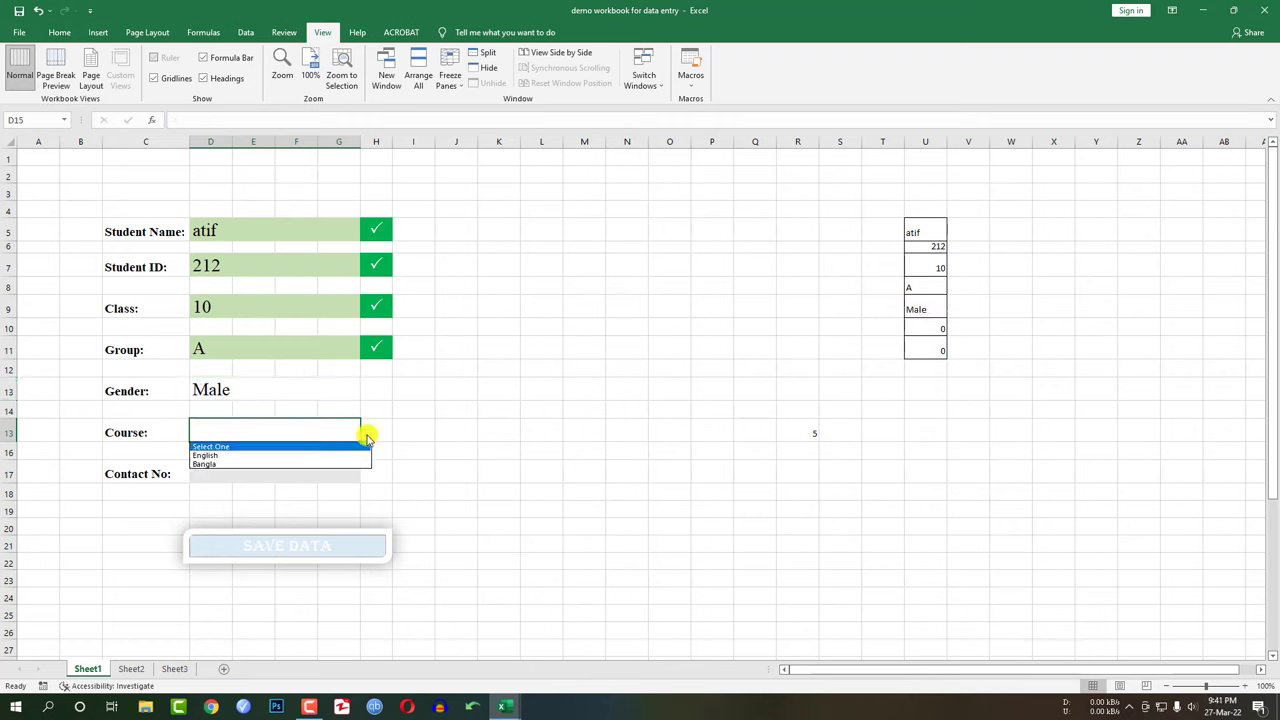
pyautogui.click(287, 455)
pyautogui.click(271, 470)
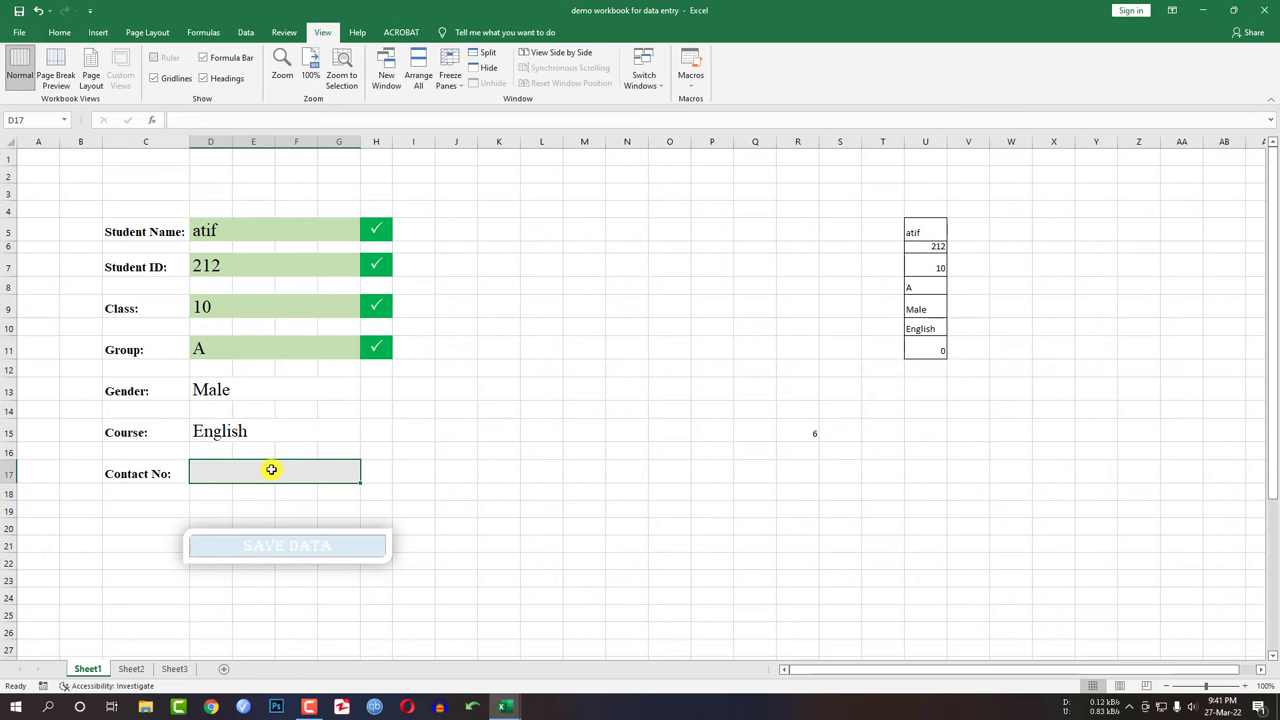
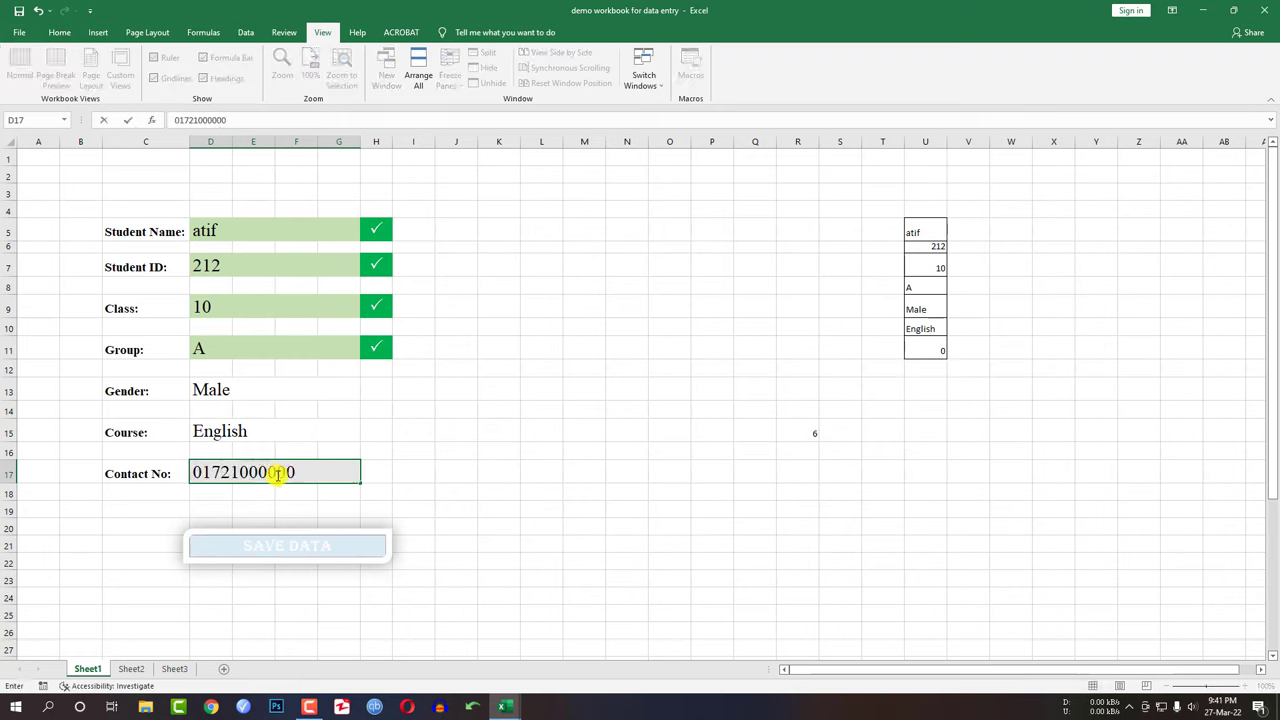
pyautogui.click(159, 514)
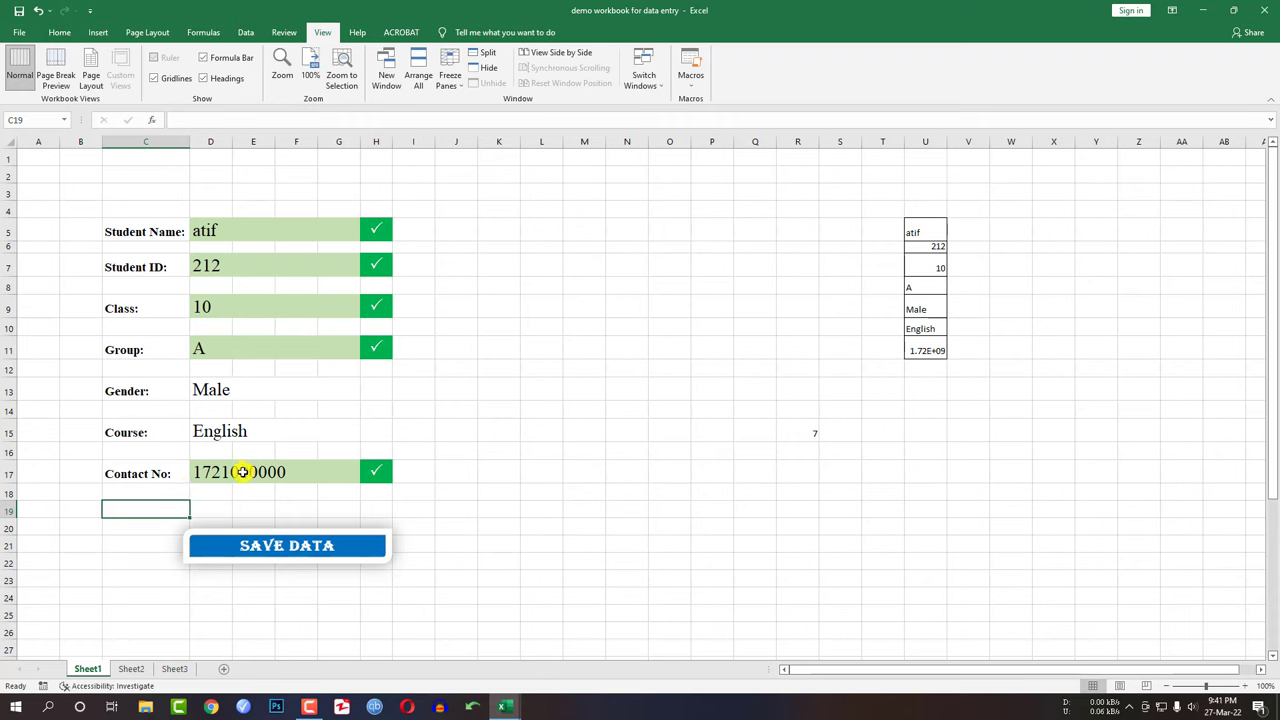
# - Format the Contact No cell D17 as Text and re-enter the number with its leading 0
pyautogui.click(237, 475)
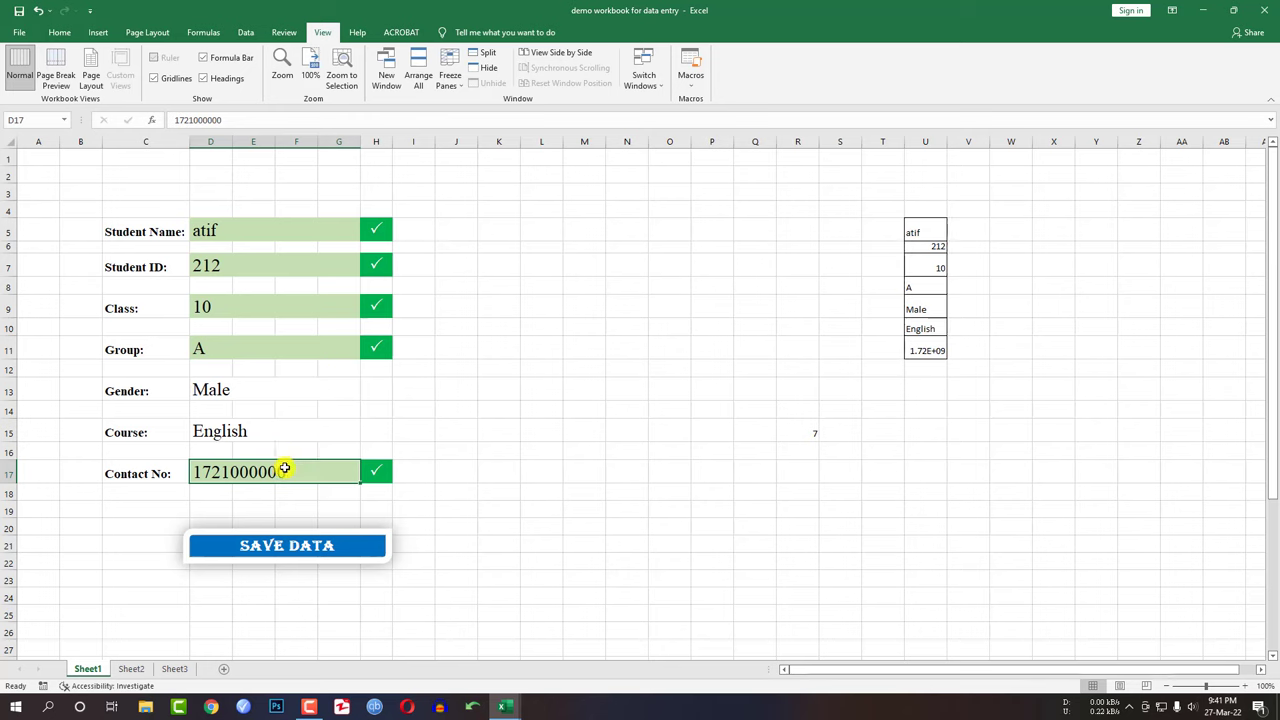
pyautogui.rightClick(284, 468)
pyautogui.press('Escape')
pyautogui.hotkey('ctrl', '1')
pyautogui.click(174, 374)
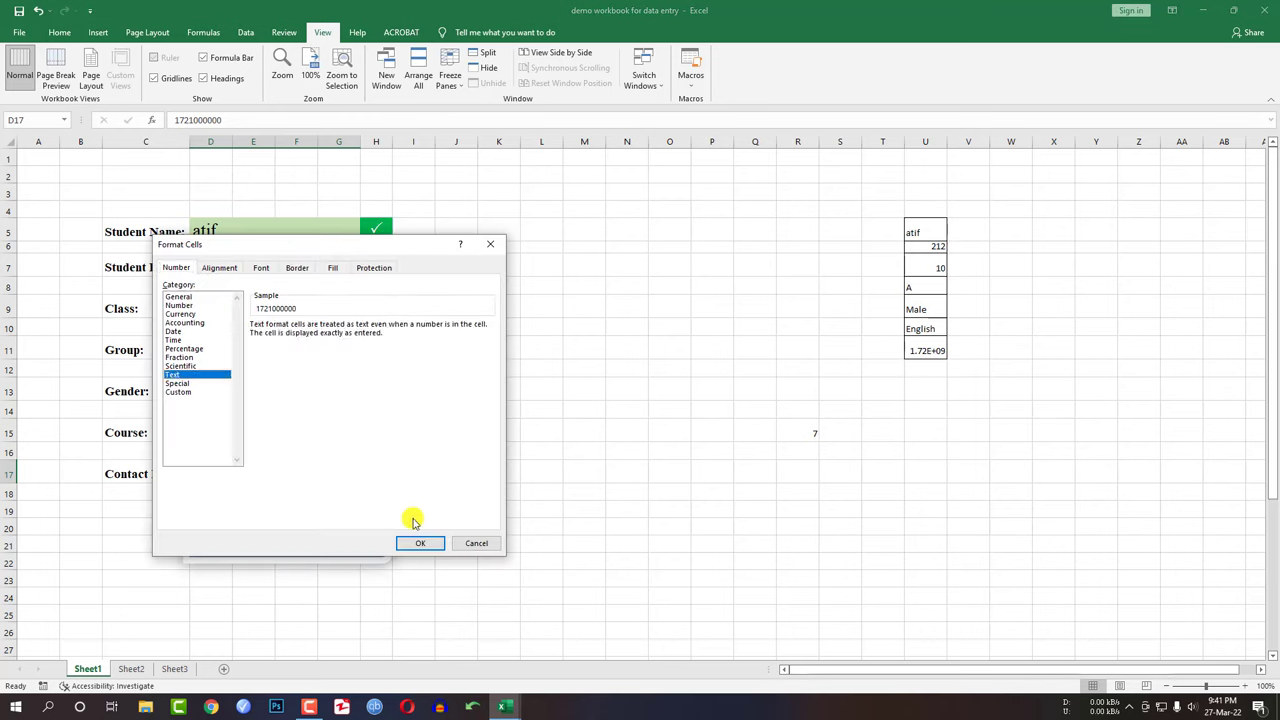
pyautogui.click(421, 541)
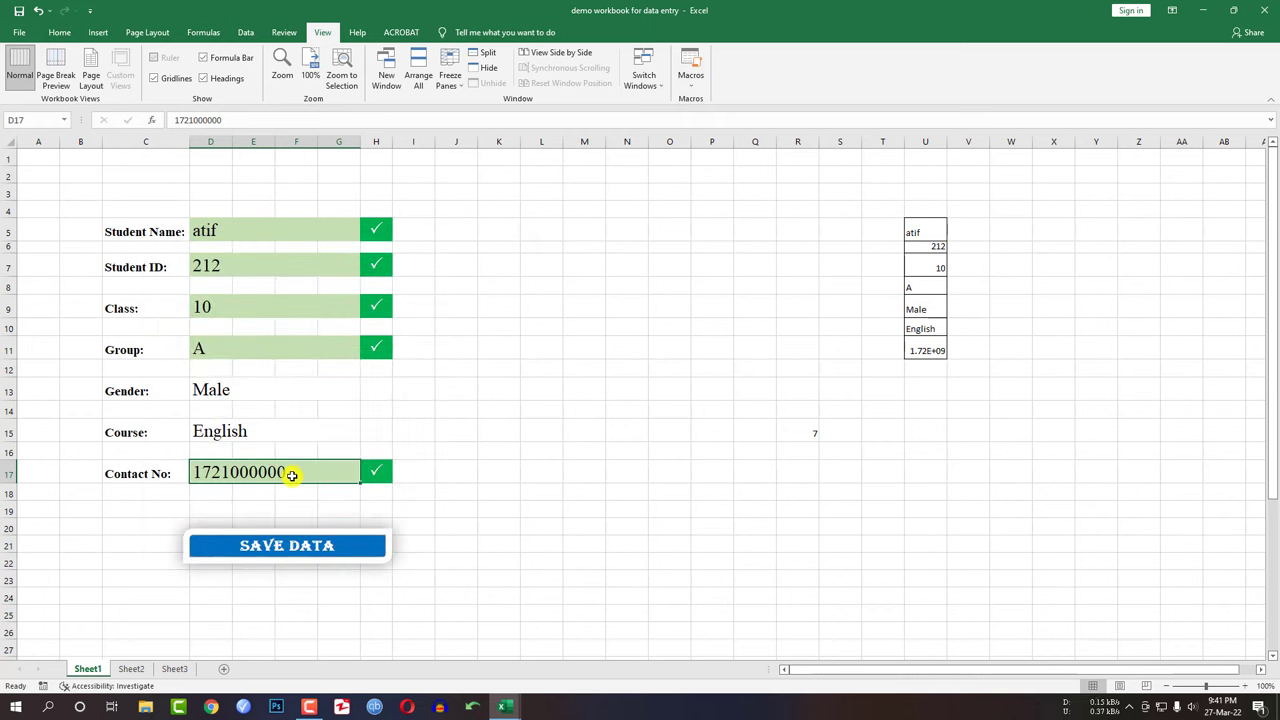
pyautogui.write('0')
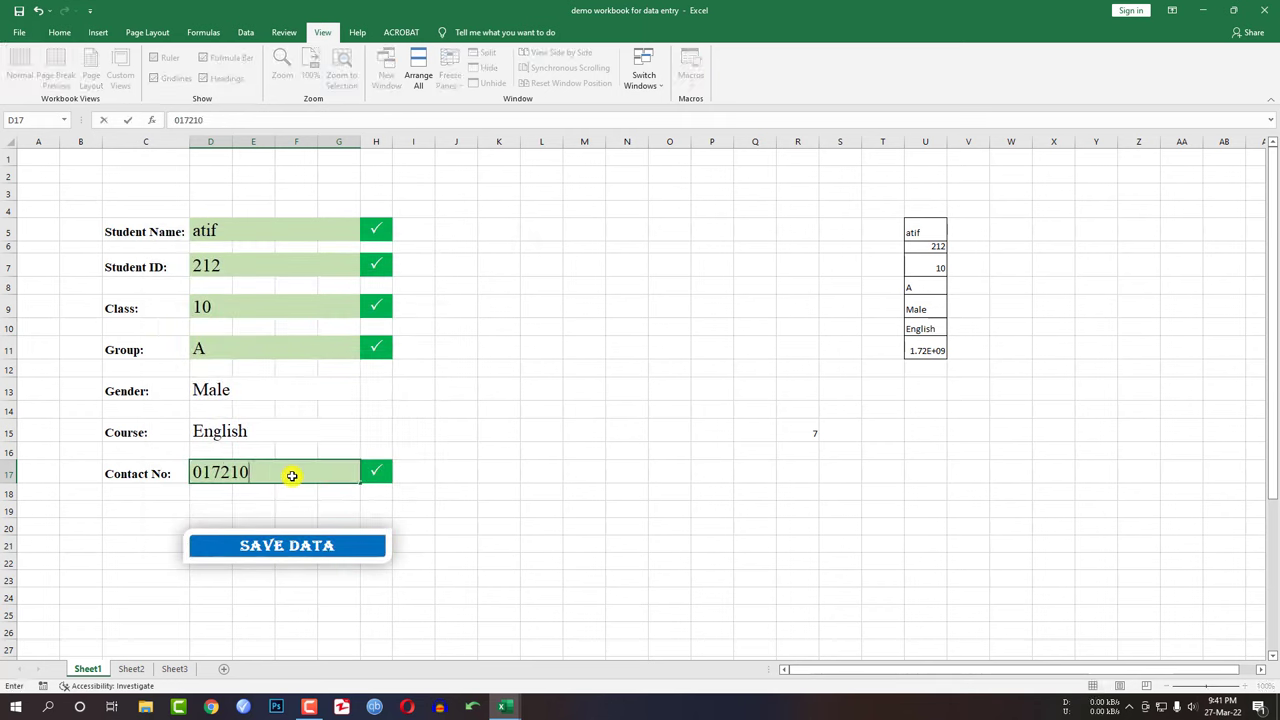
pyautogui.click(520, 471)
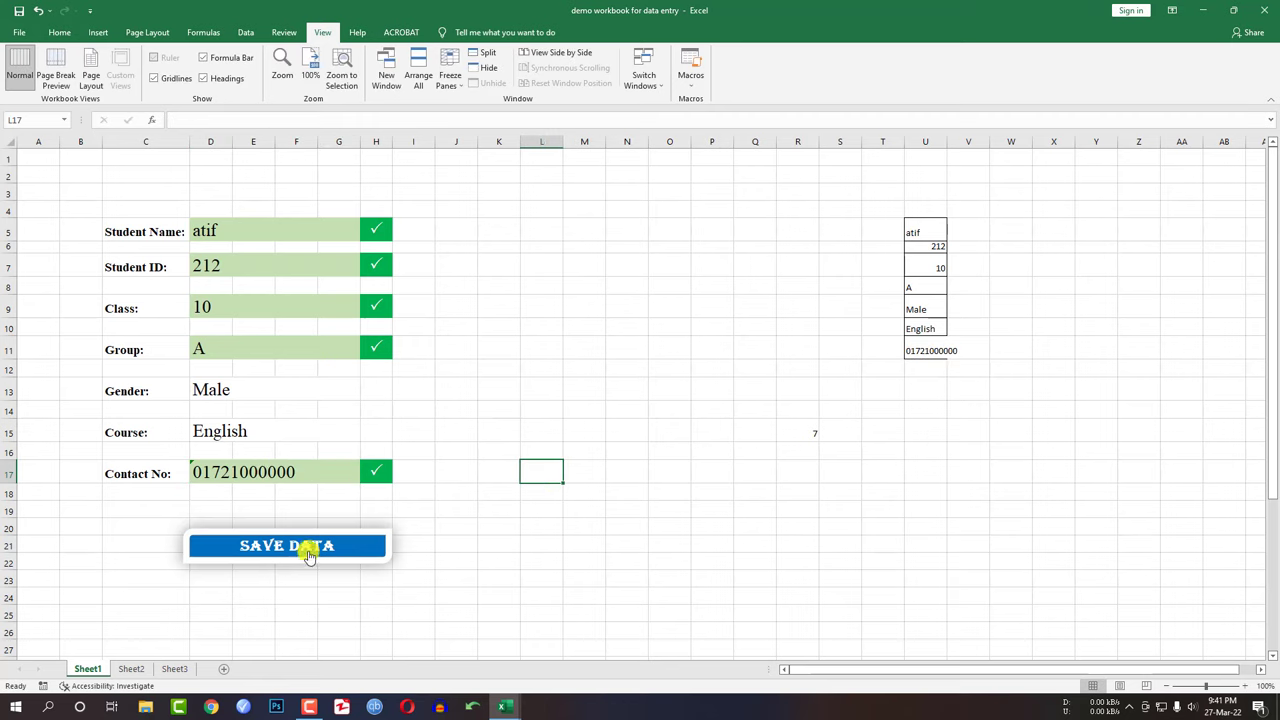
# - Run SAVE DATA, confirm the record in row 2 of Sheet3, and return to Sheet1
pyautogui.click(310, 550)
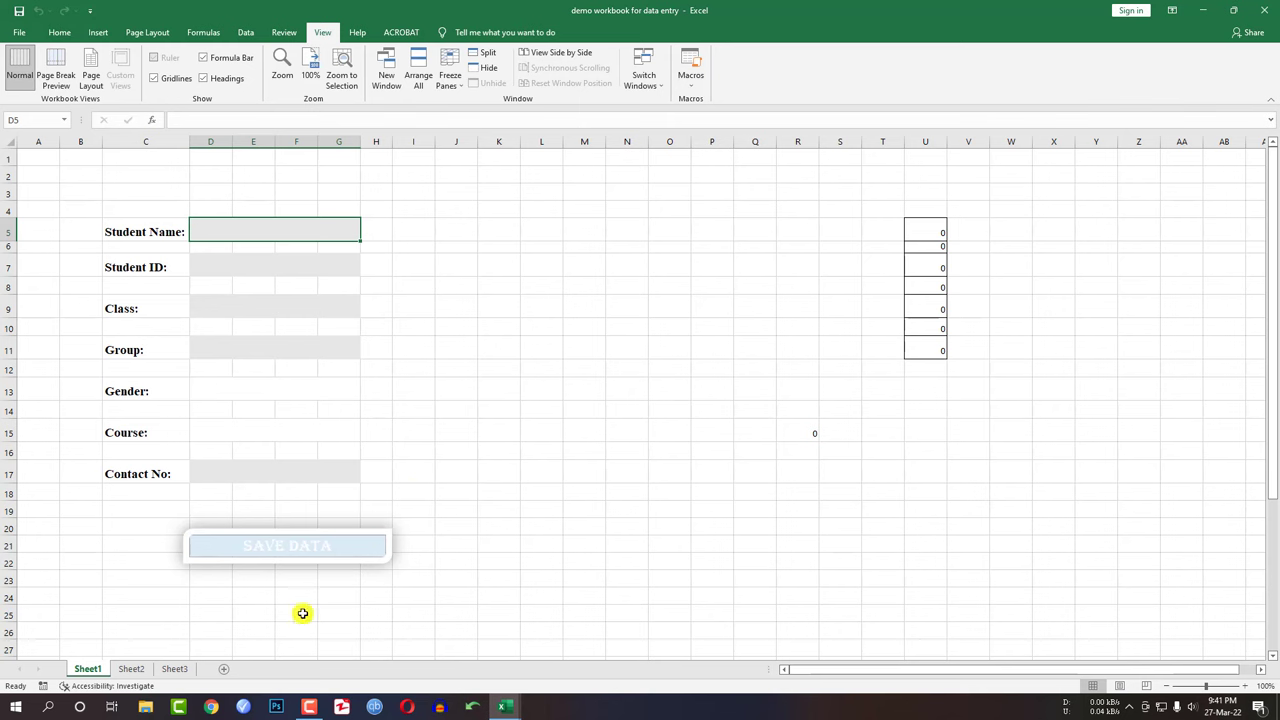
pyautogui.click(186, 669)
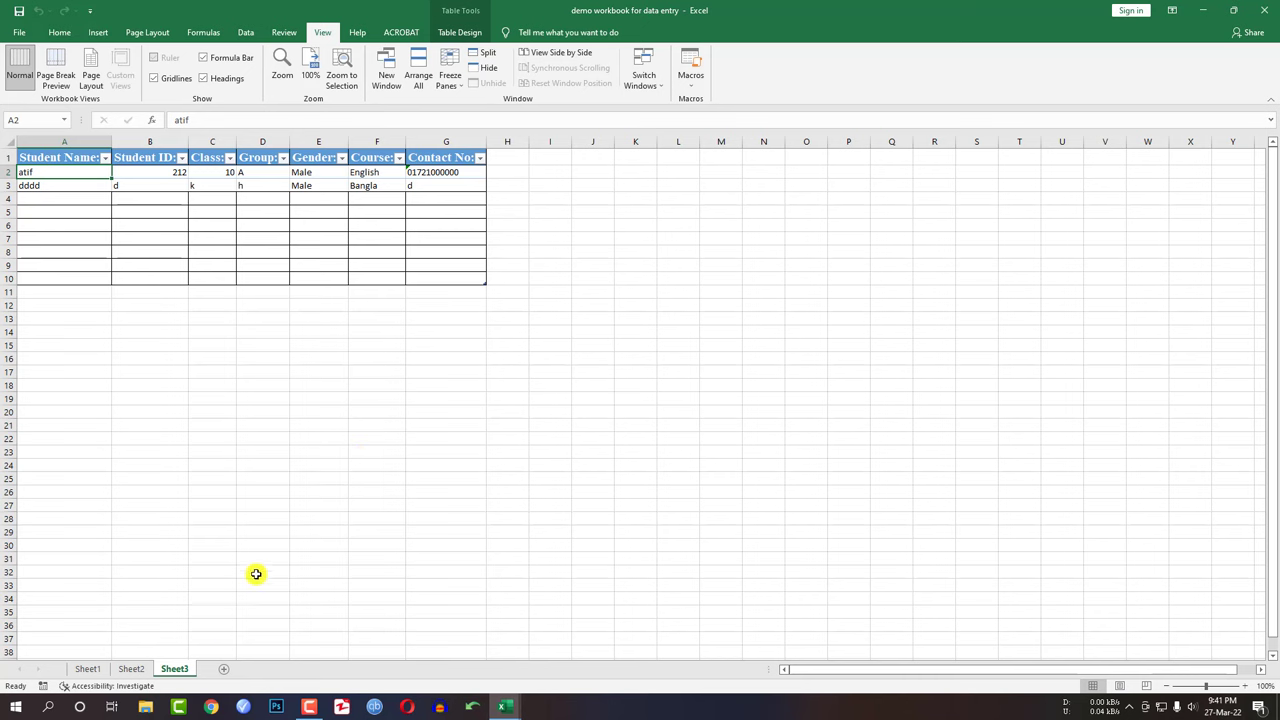
pyautogui.click(88, 669)
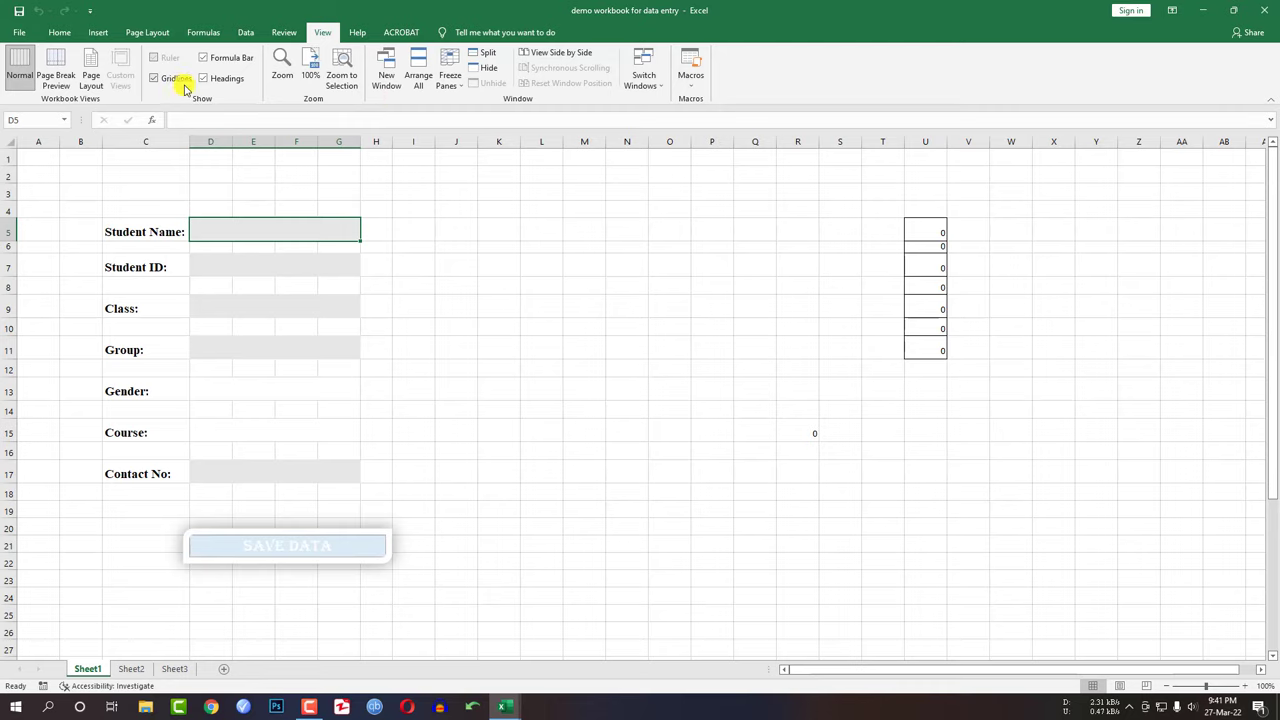
# - Turn off gridlines and widen columns T and Q to push the helper cells out of view
pyautogui.click(177, 86)
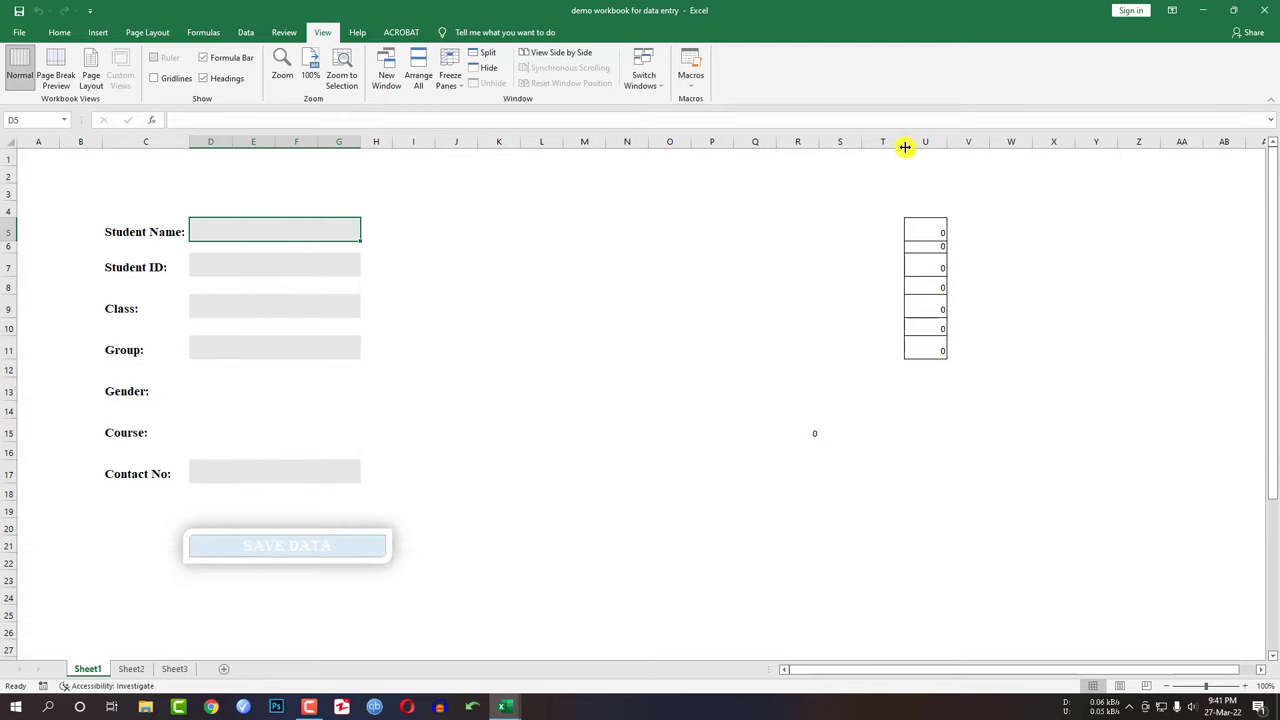
pyautogui.moveTo(904, 142); pyautogui.dragTo(1222, 134)
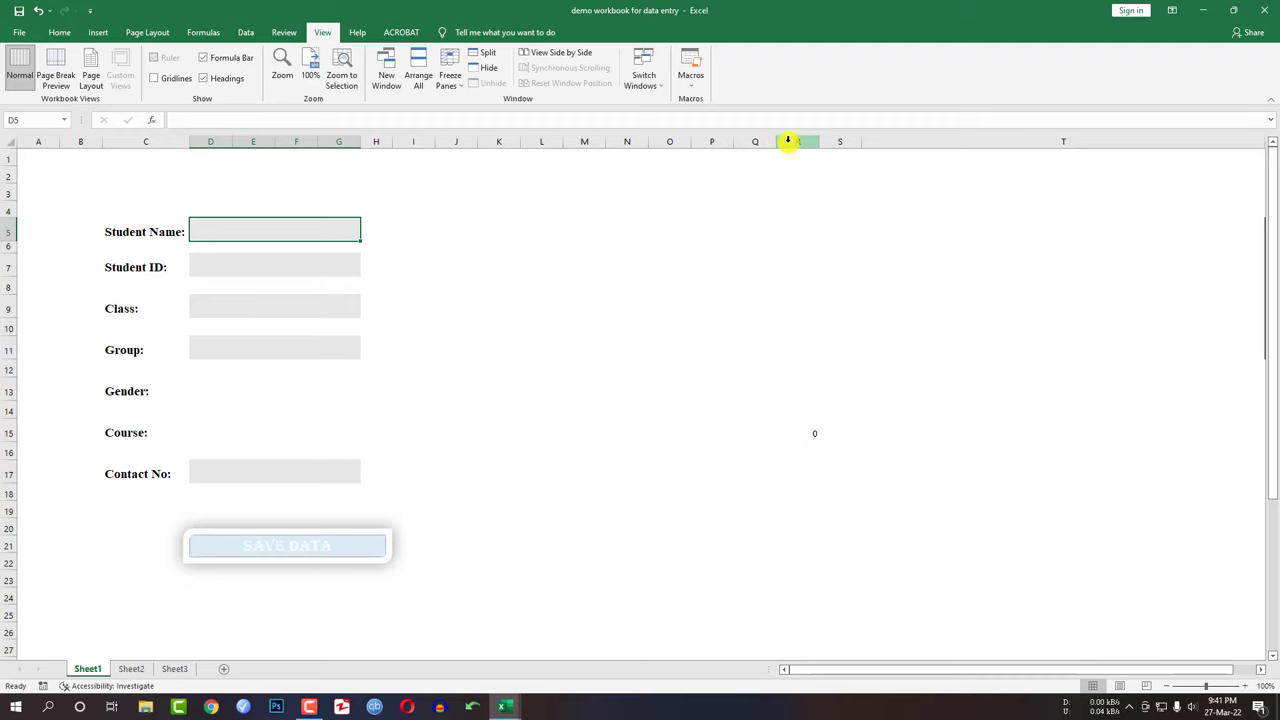
pyautogui.moveTo(777, 142); pyautogui.dragTo(1262, 142)
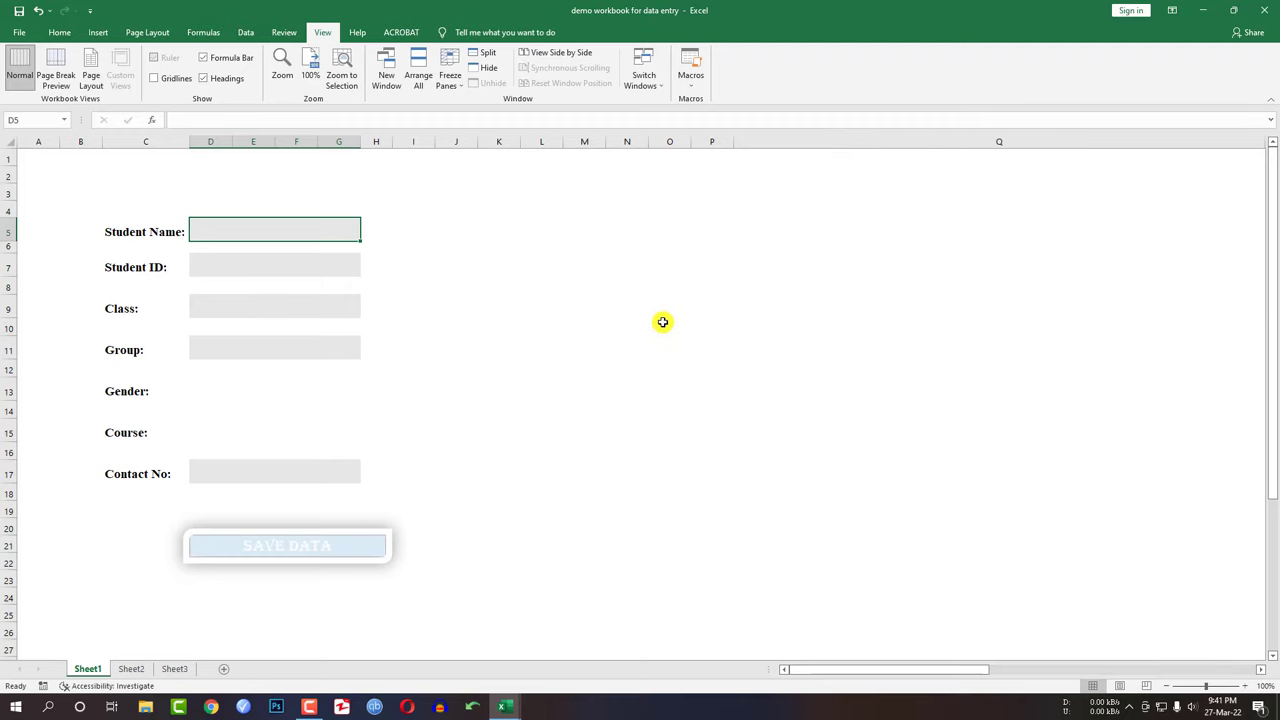
# - Fill the form with placeholder 'd' values, Male gender, English course and contact 'ddddd'
pyautogui.write('d')
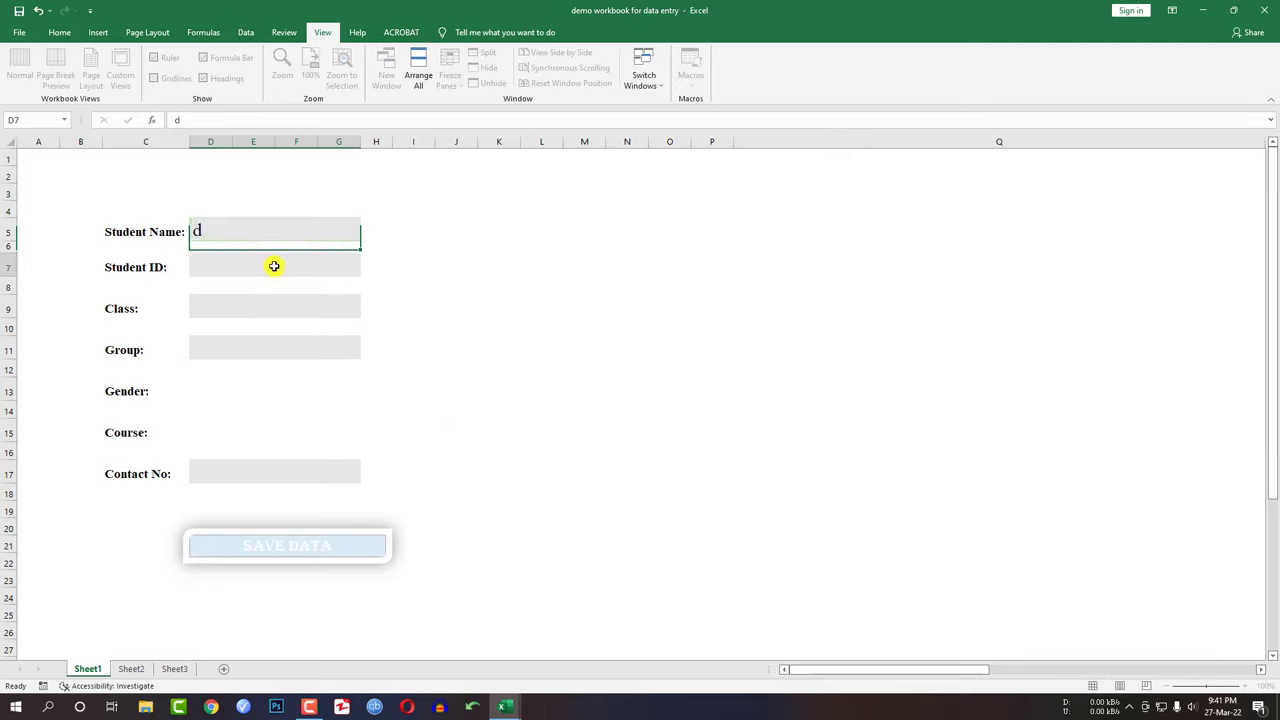
pyautogui.click(274, 266)
pyautogui.write('d')
pyautogui.click(257, 306)
pyautogui.write('d')
pyautogui.click(258, 345)
pyautogui.write('d')
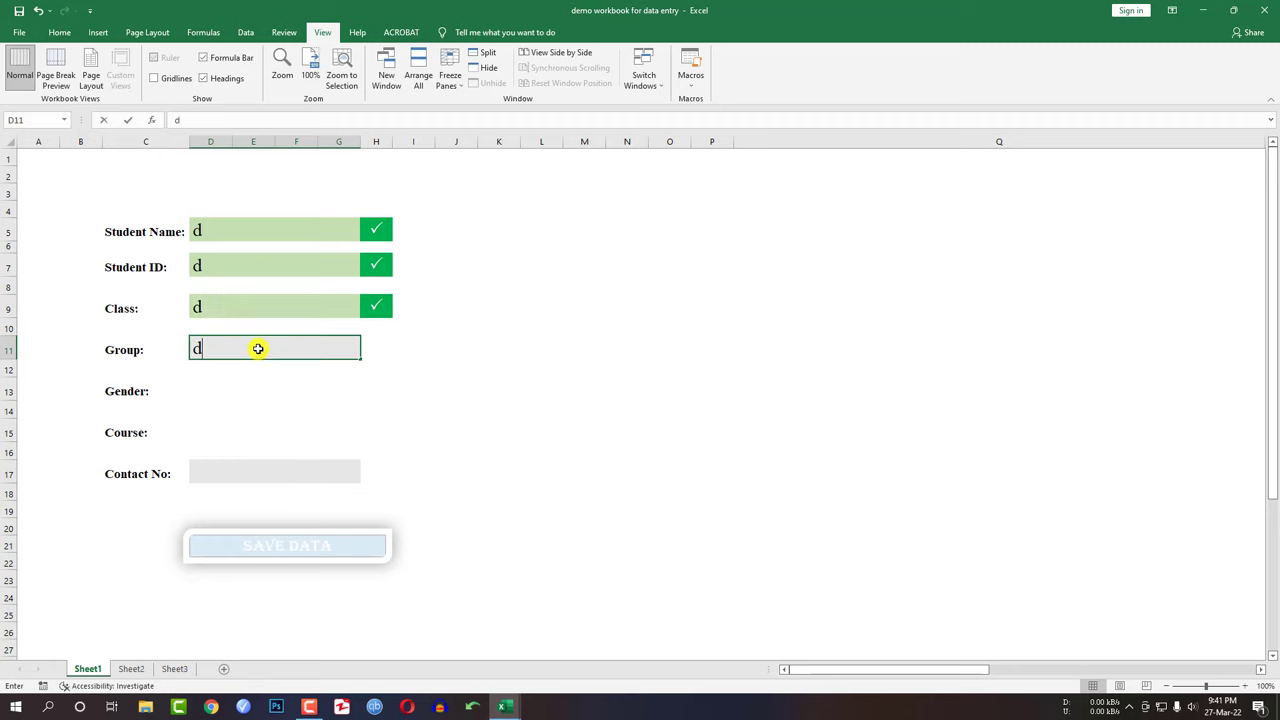
pyautogui.click(263, 391)
pyautogui.click(366, 394)
pyautogui.click(318, 414)
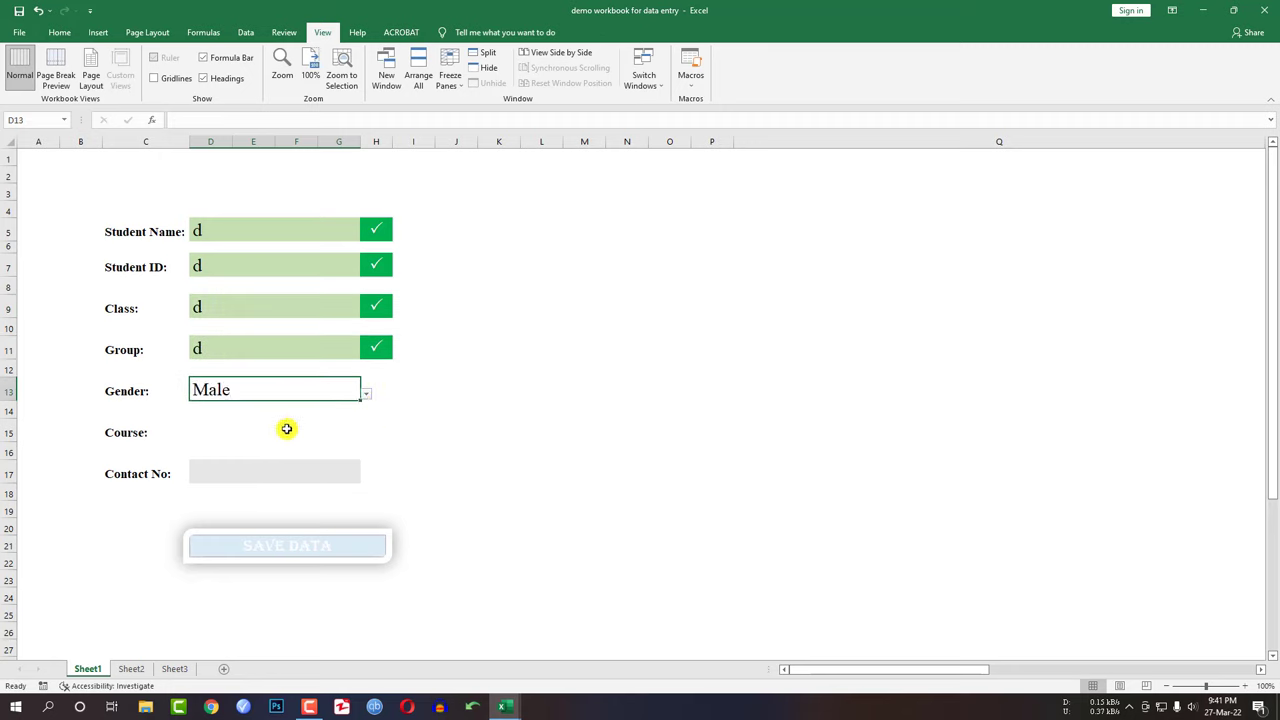
pyautogui.click(356, 433)
pyautogui.click(291, 460)
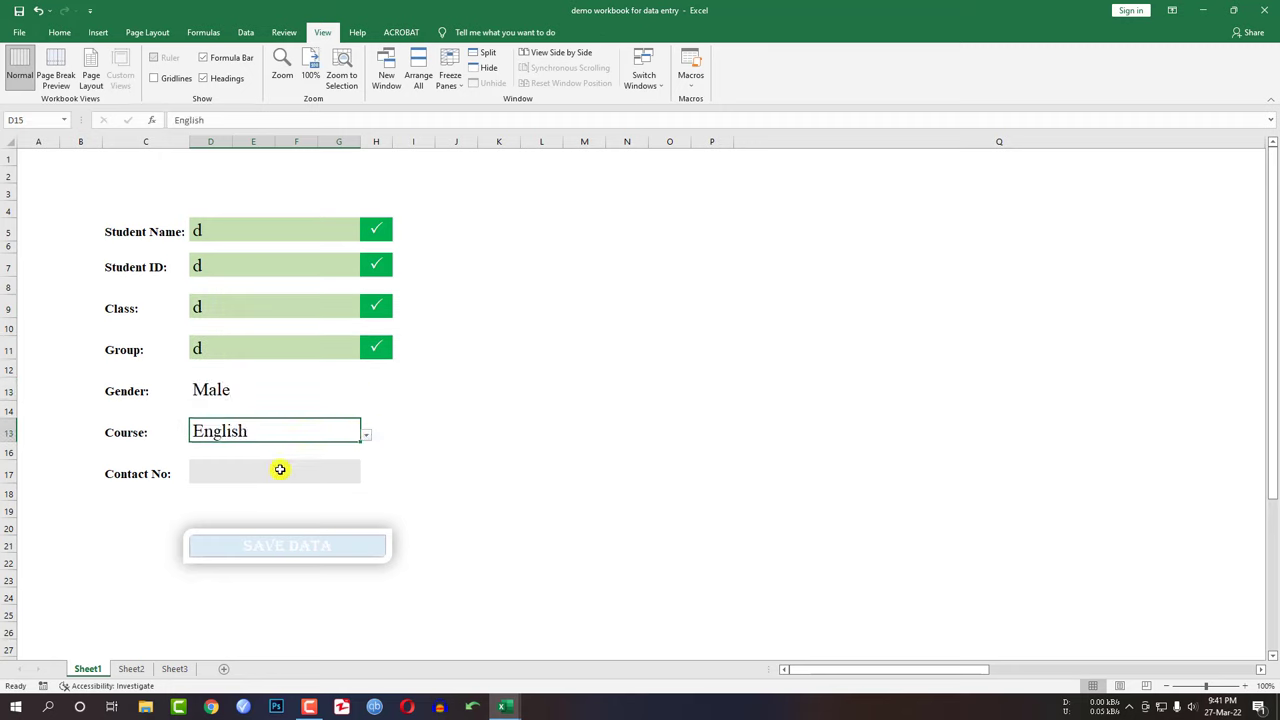
pyautogui.click(281, 470)
pyautogui.write('ddddd')
pyautogui.click(563, 477)
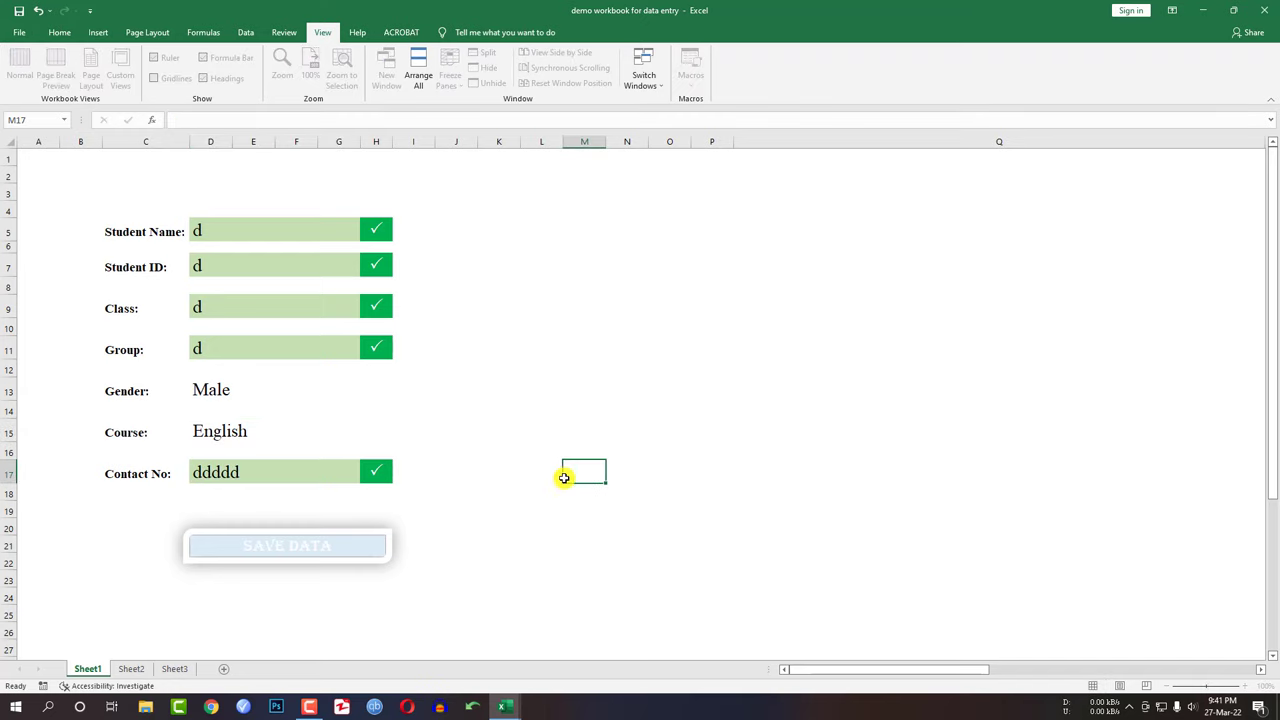
# - Run SAVE DATA, check the new row in Sheet3, return to Sheet1 and save the workbook
pyautogui.click(280, 552)
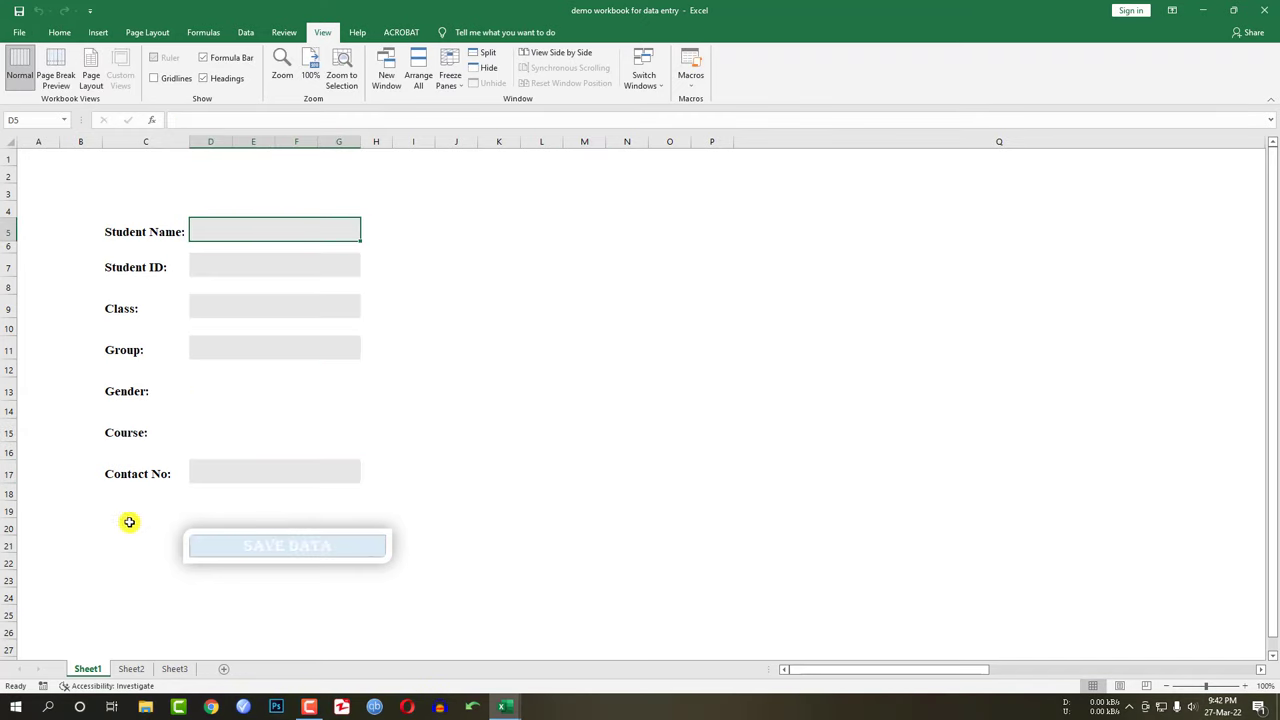
pyautogui.click(175, 668)
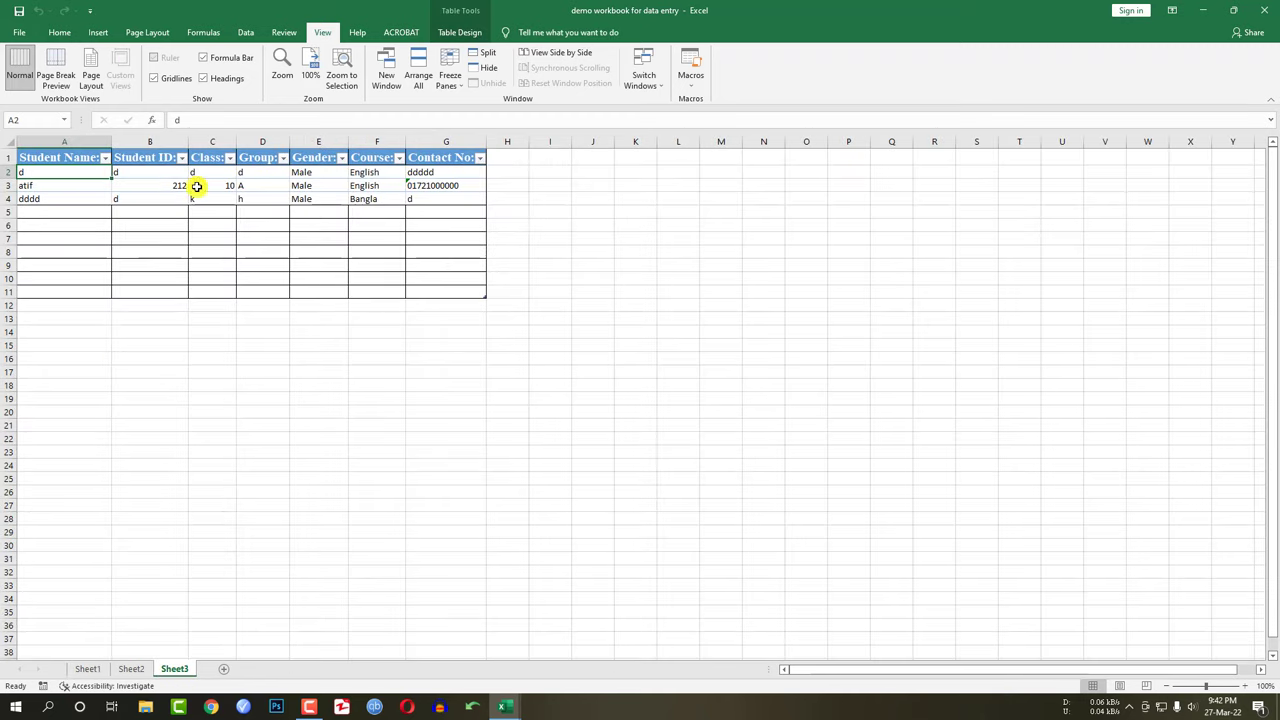
pyautogui.hotkey('ctrl', 'pageup')
pyautogui.hotkey('ctrl', 'pageup')
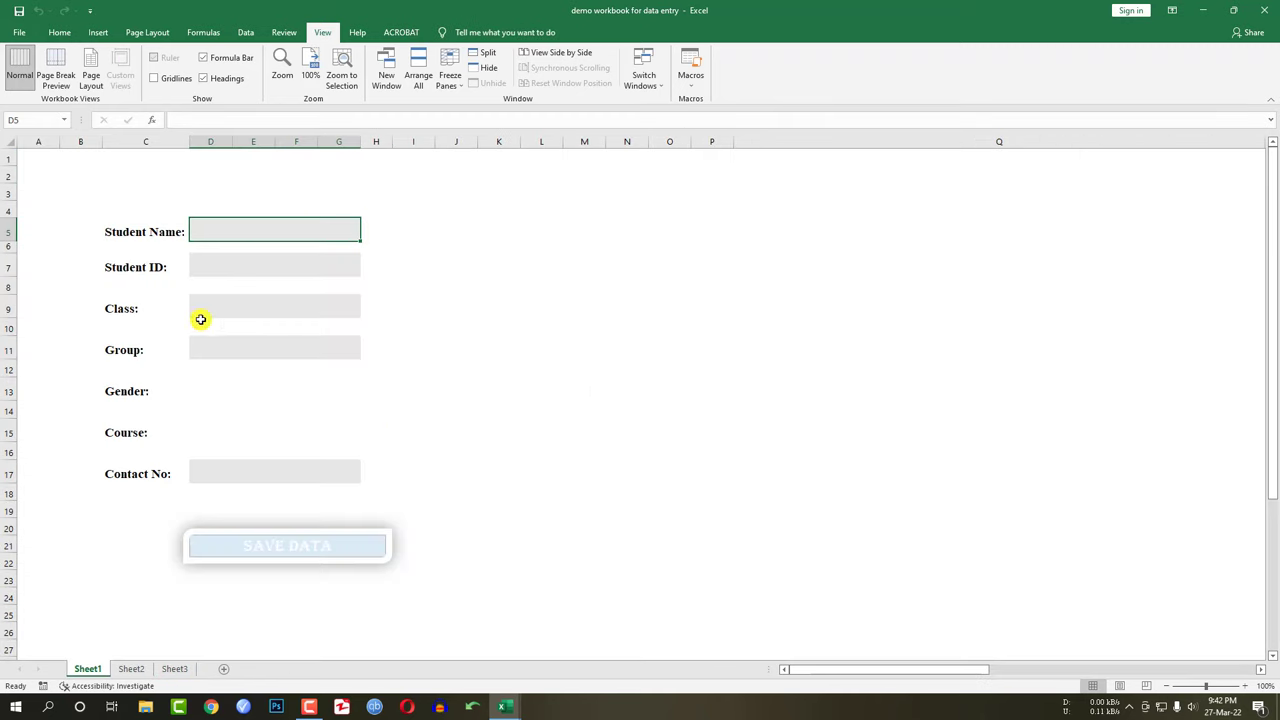
pyautogui.click(20, 12)
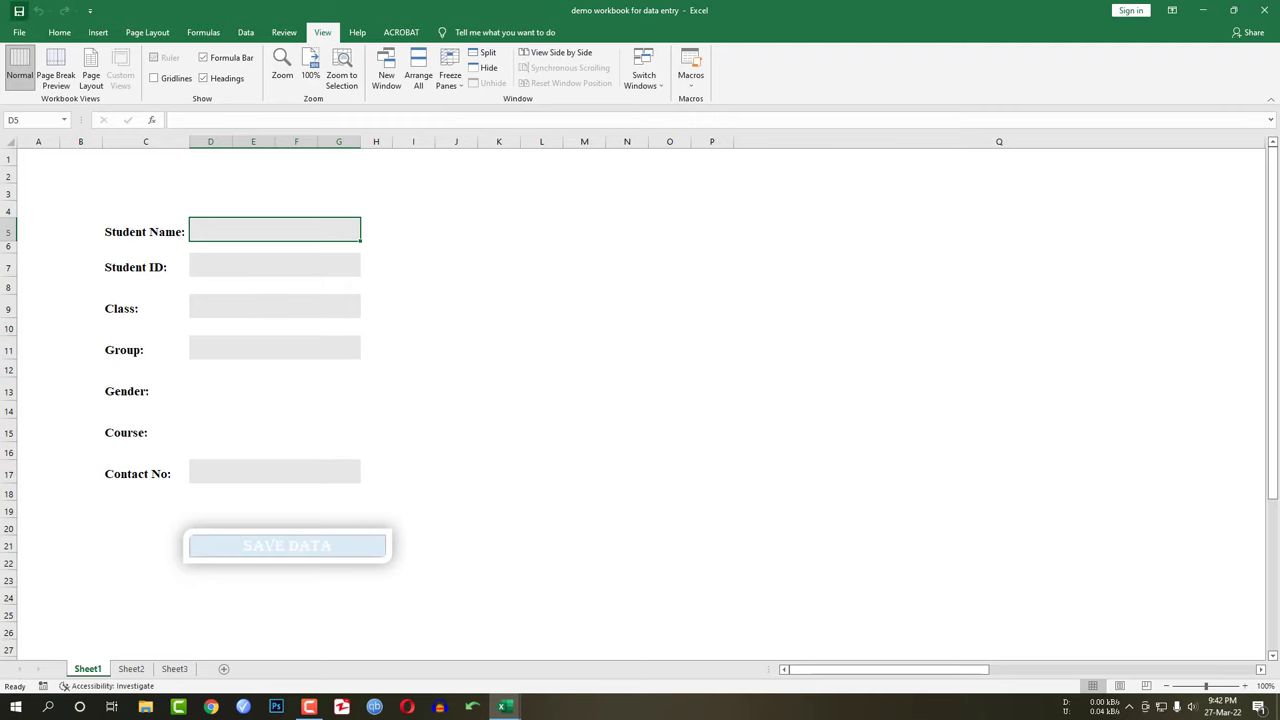